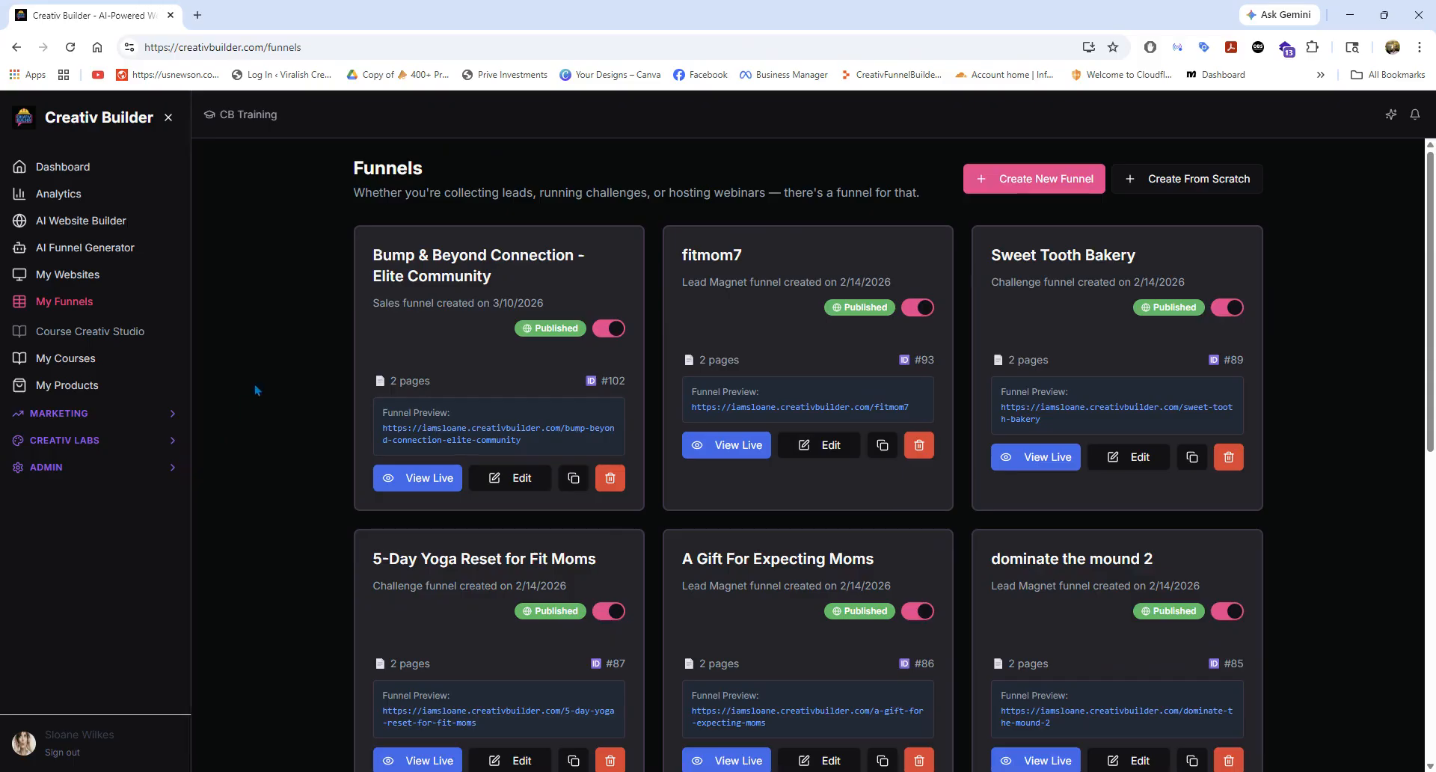
# Look through the existing funnels in the Funnels list.
pyautogui.scroll(-2, 662, 309)
pyautogui.scroll(-7, 662, 309)
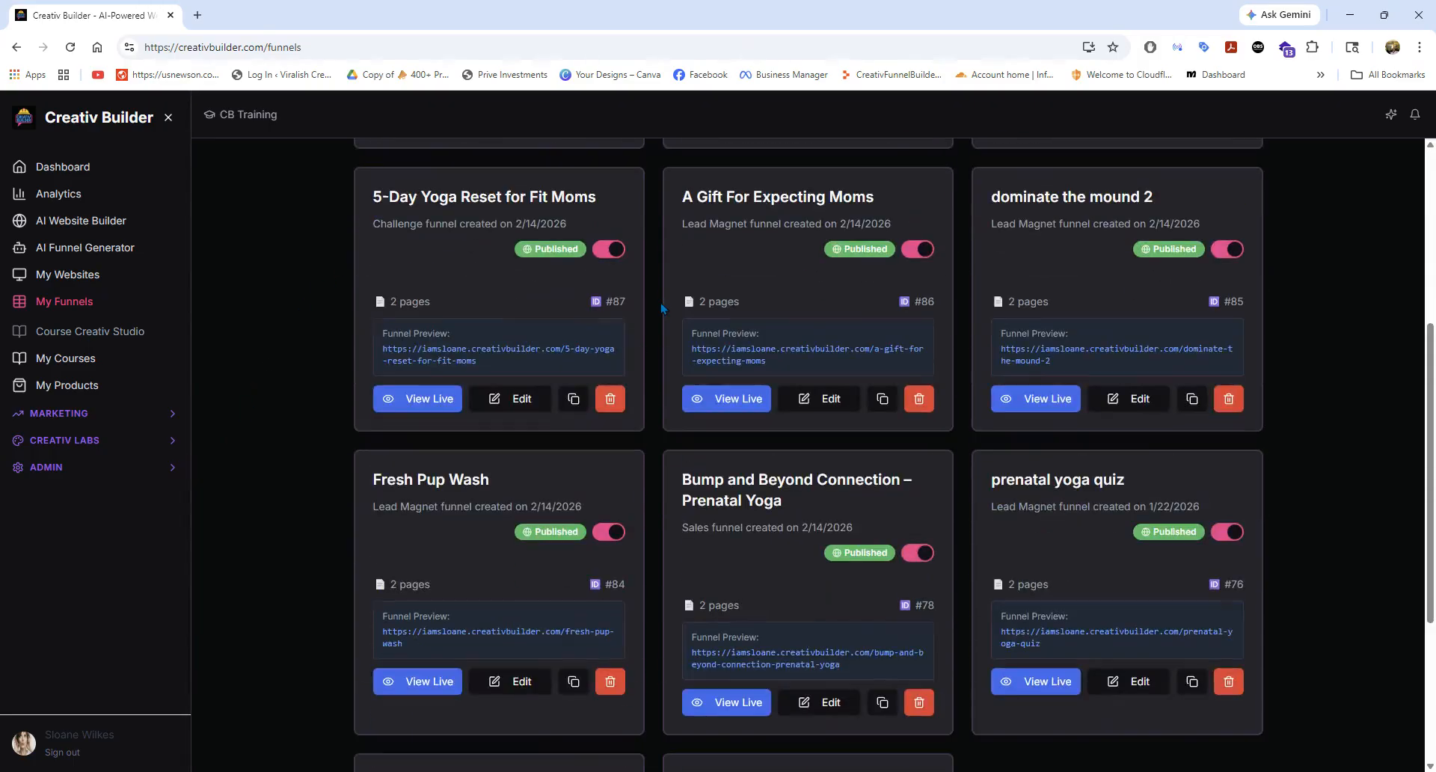
pyautogui.scroll(8, 661, 308)
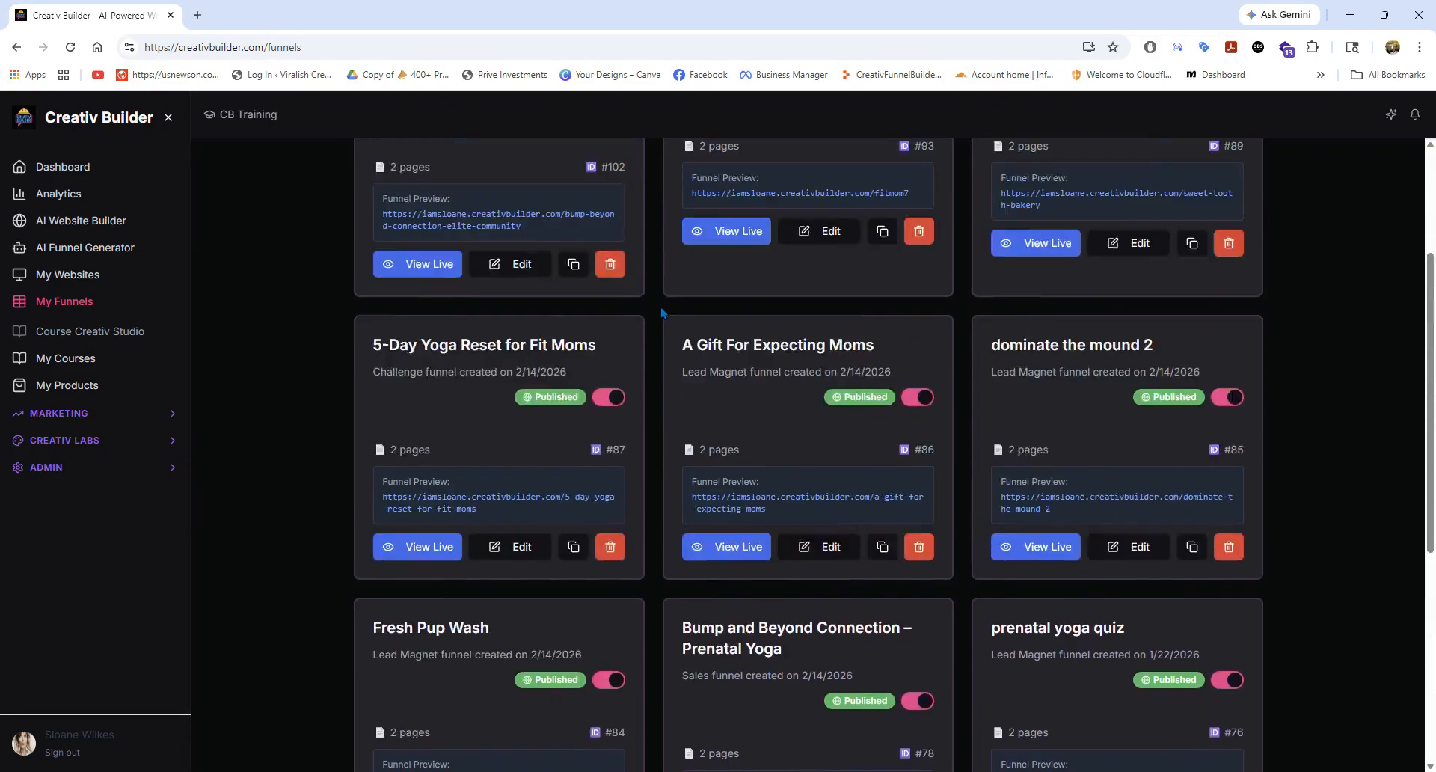
pyautogui.scroll(-2, 1052, 334)
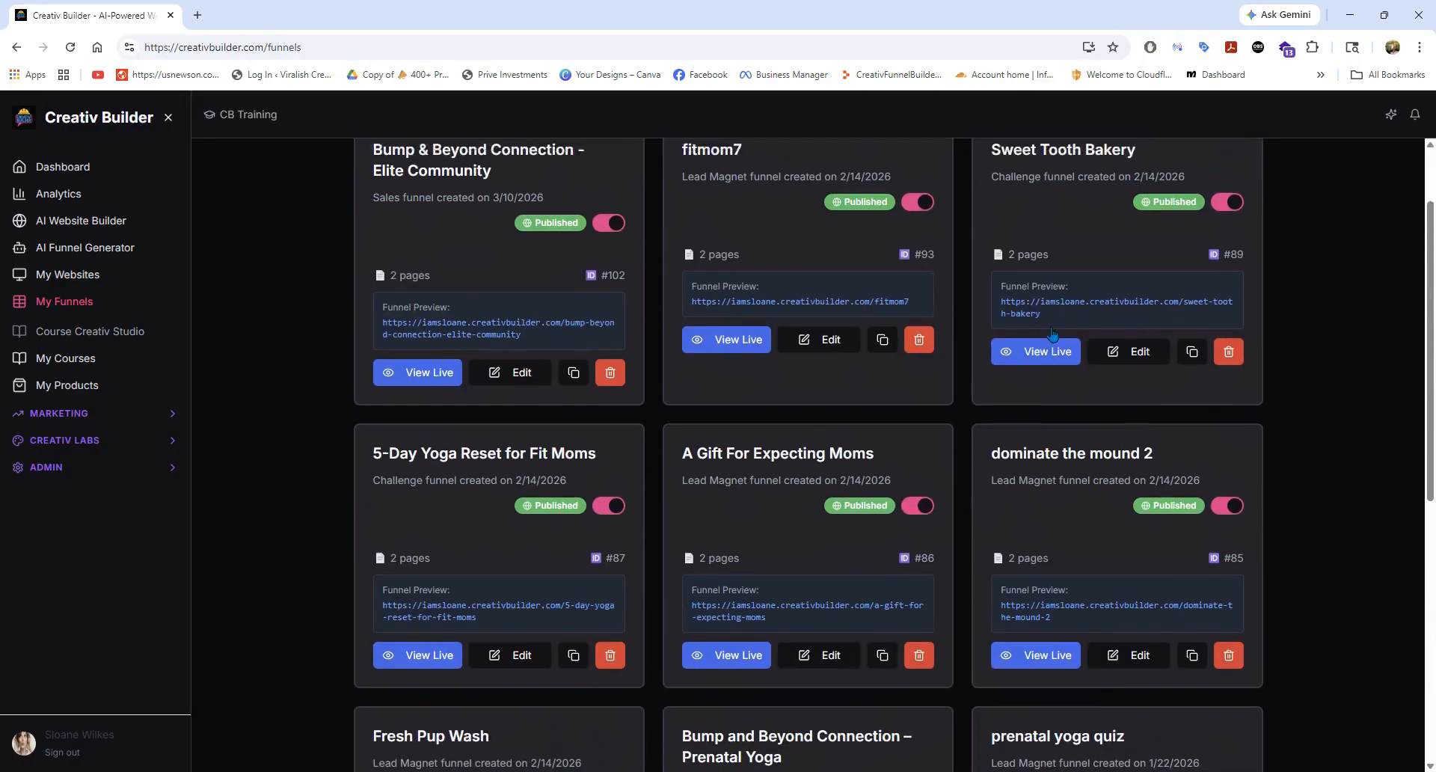
pyautogui.scroll(3, 1052, 335)
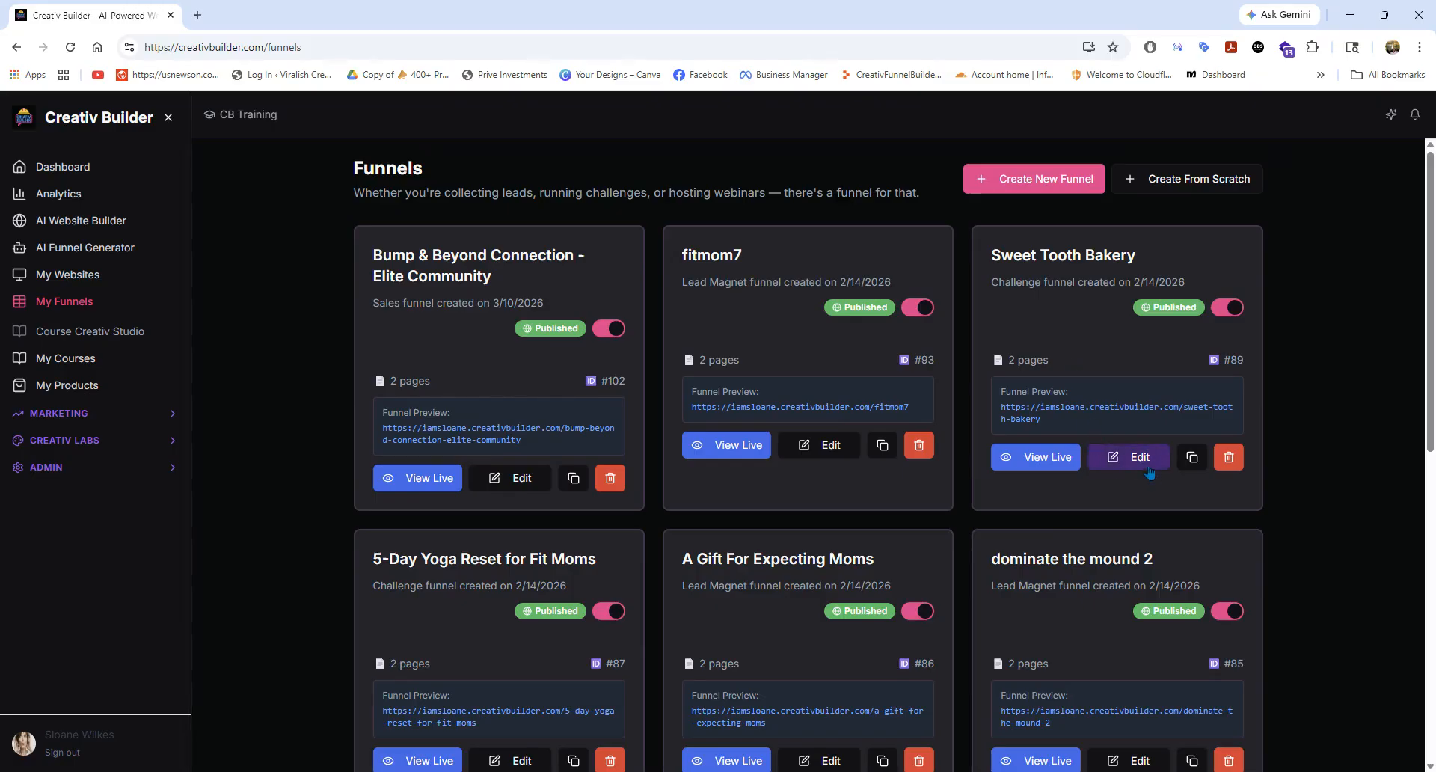
# Review the live page of the Sweet Tooth Bakery challenge funnel, including its headline and intro sections, and return to the funnels list.
pyautogui.click(1047, 458)
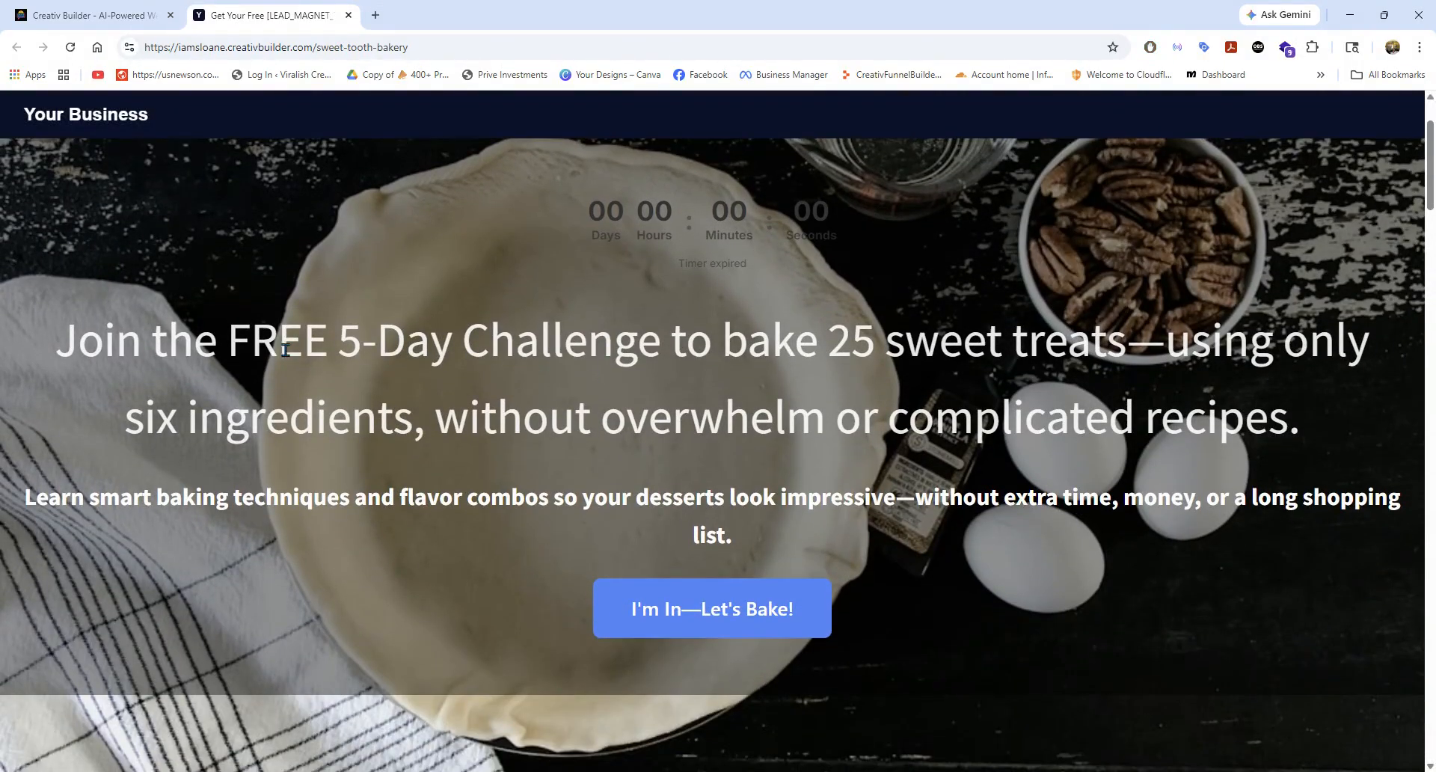
pyautogui.scroll(-2, 286, 353)
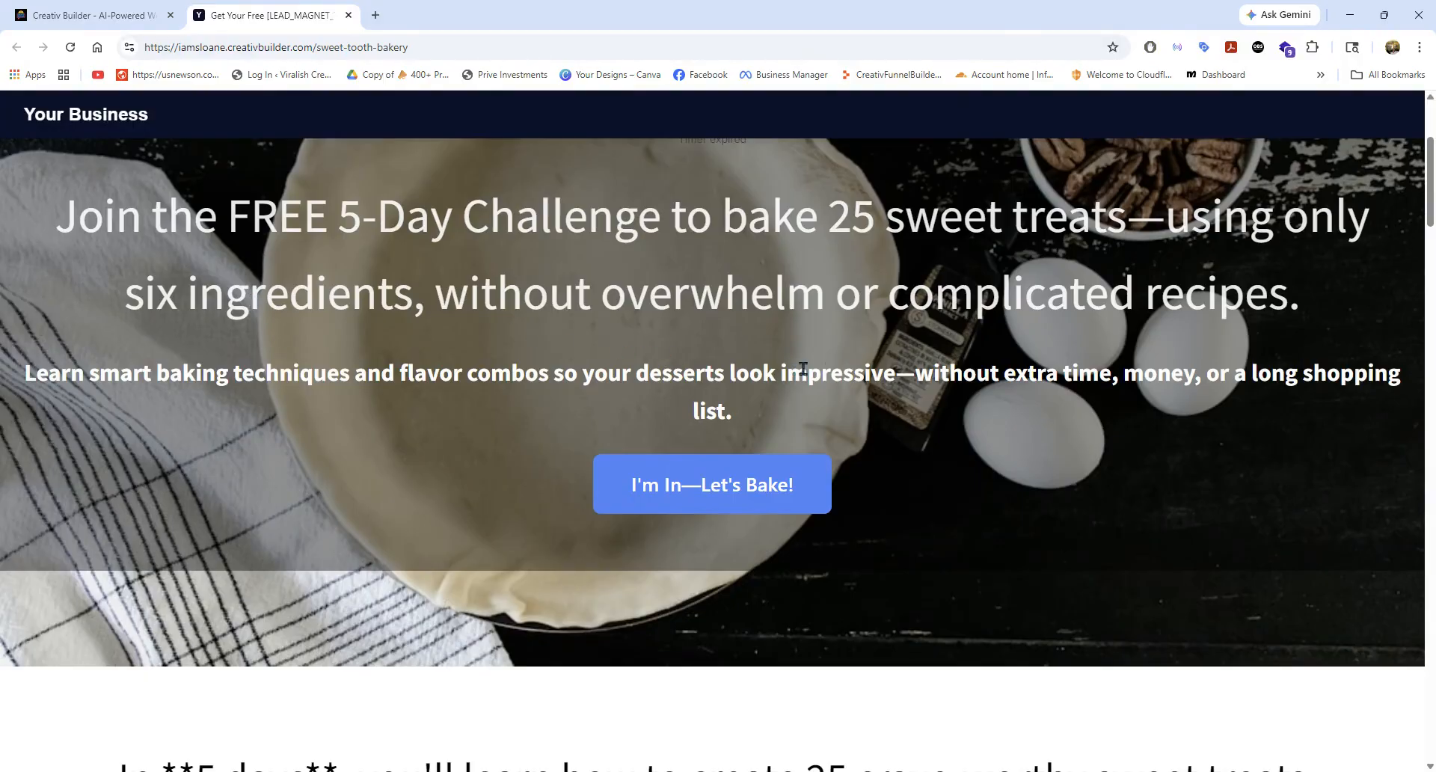
pyautogui.scroll(-5, 868, 372)
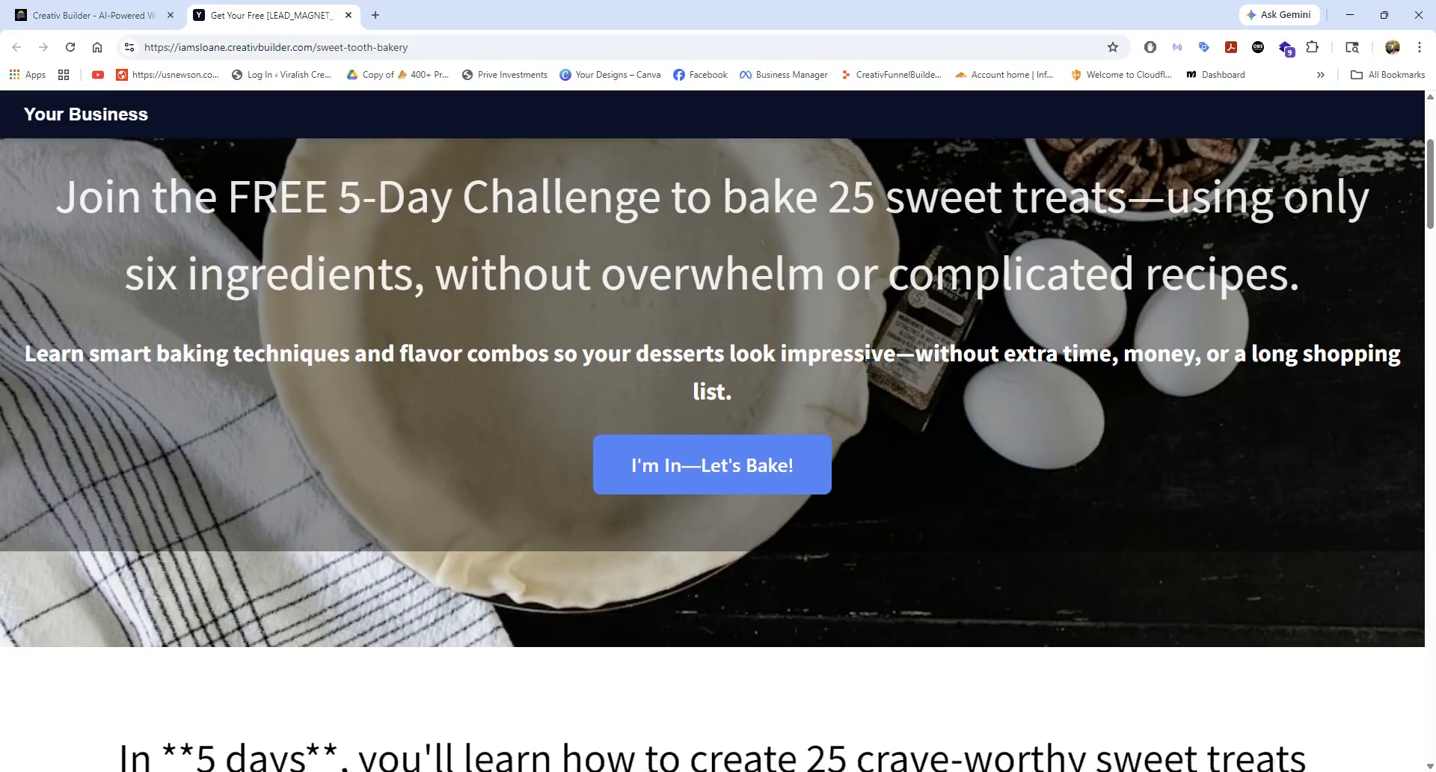
pyautogui.scroll(-3, 870, 367)
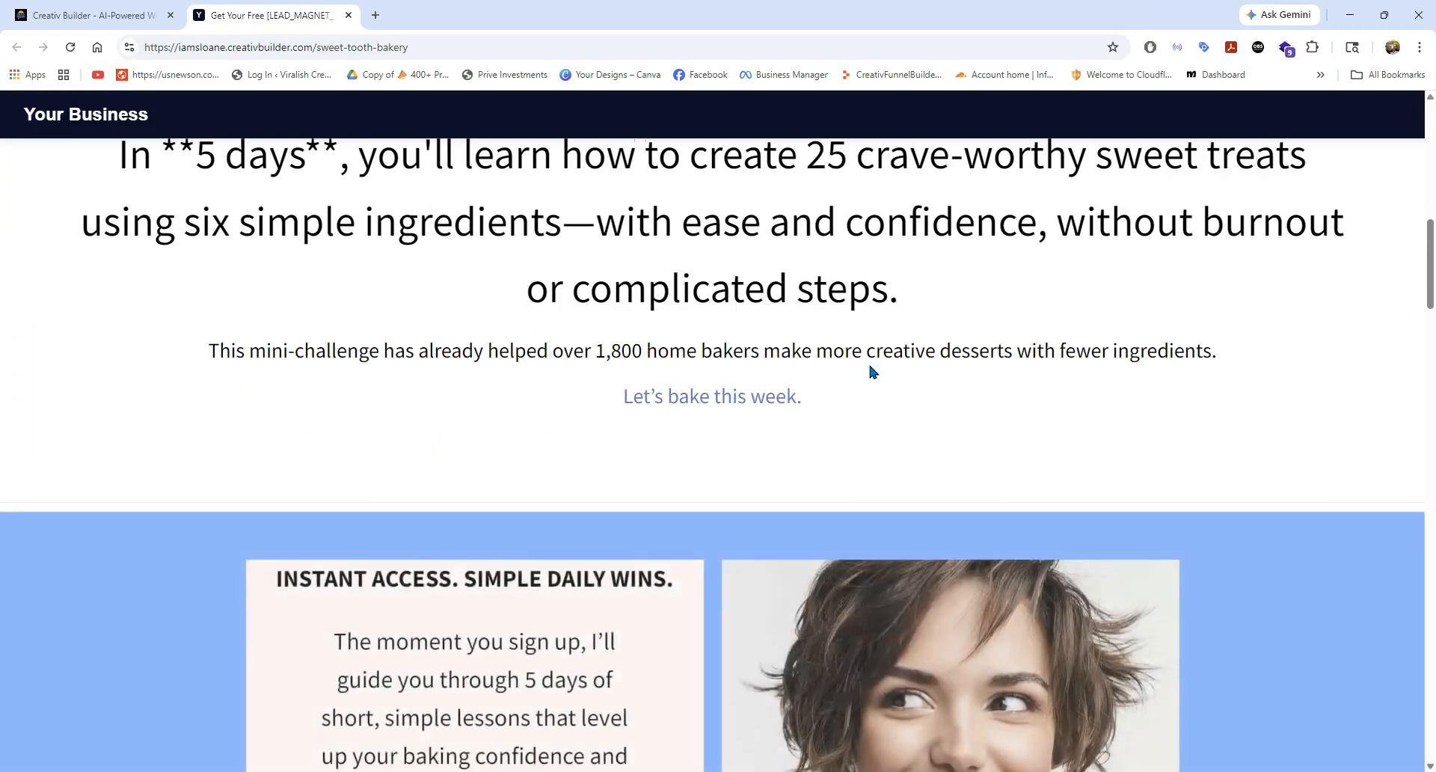
pyautogui.scroll(-2, 868, 369)
pyautogui.scroll(3, 869, 368)
pyautogui.scroll(7, 712, 348)
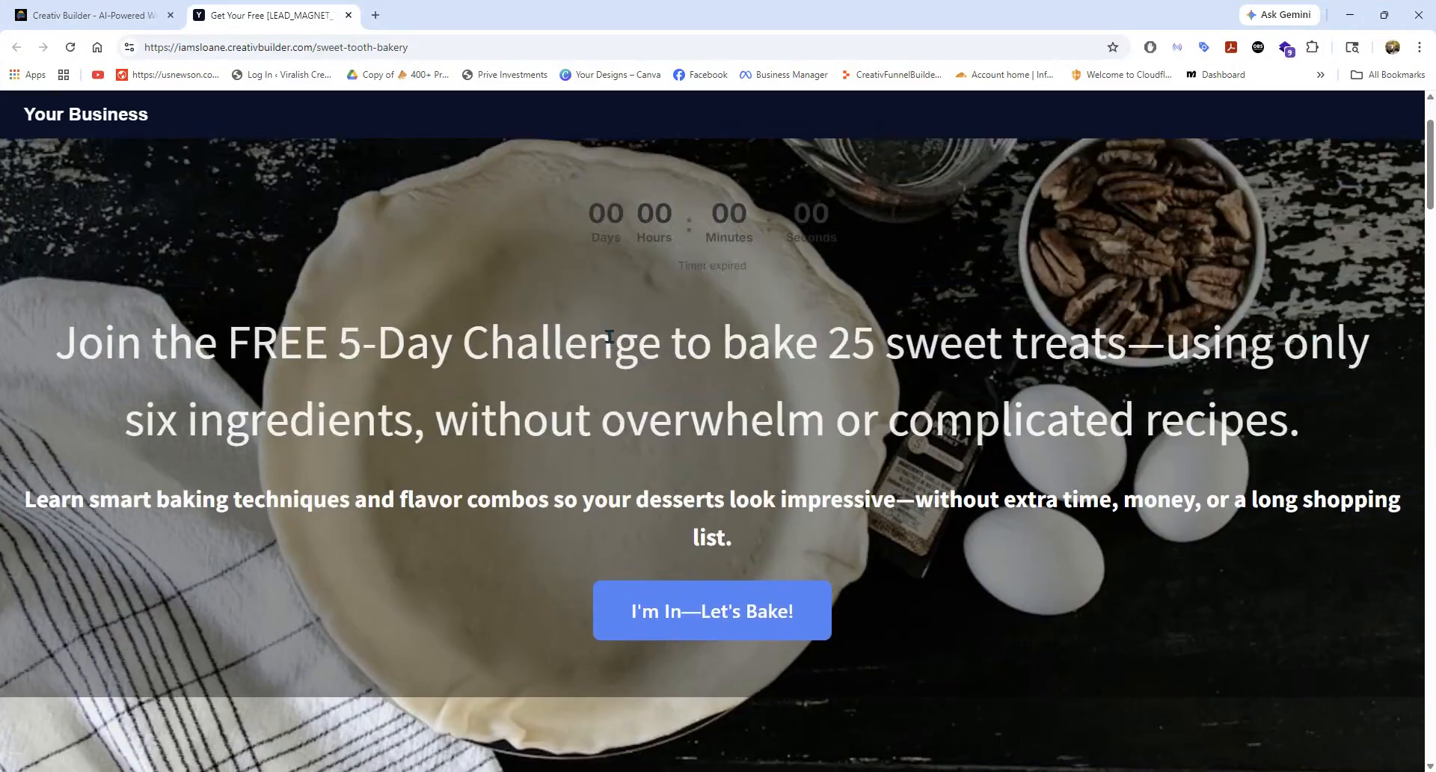
pyautogui.scroll(-2, 608, 337)
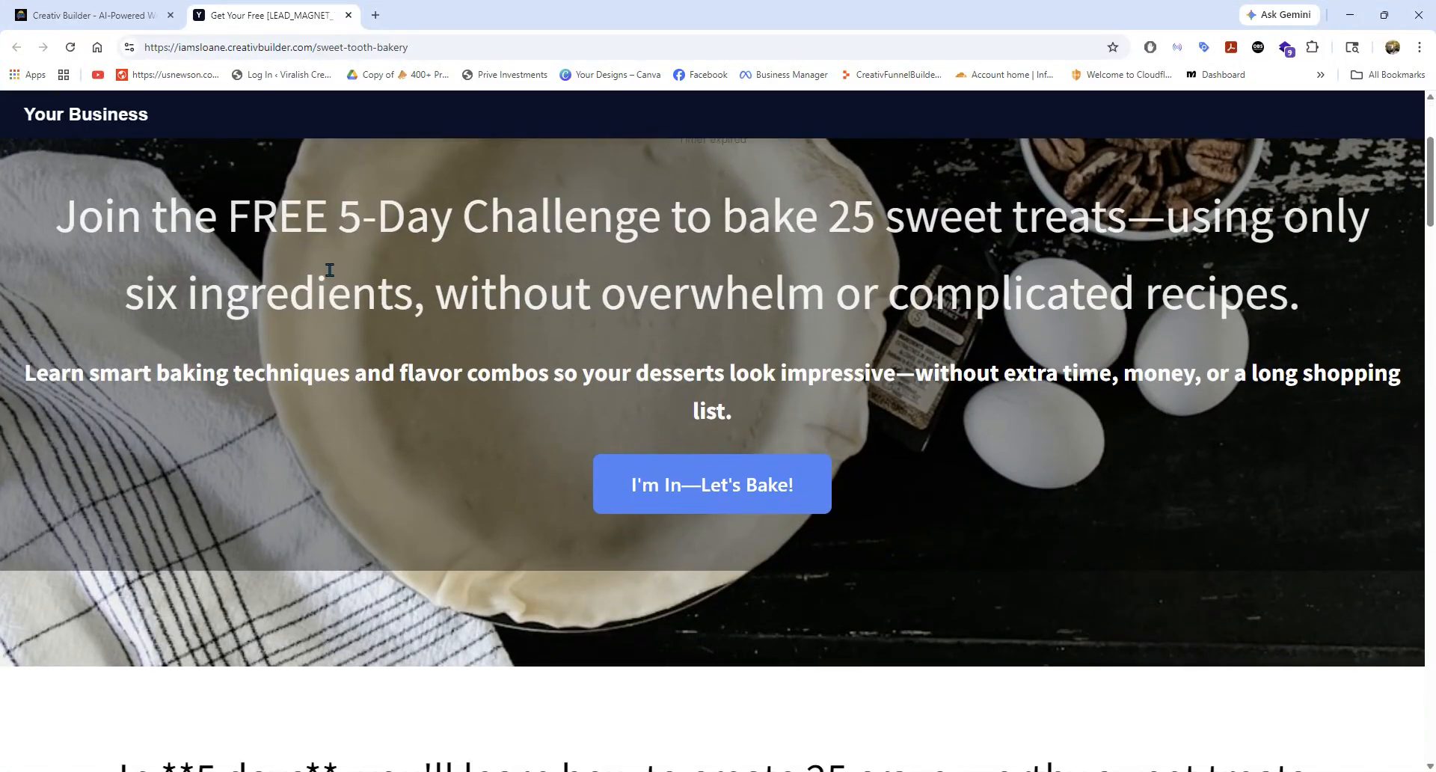
pyautogui.scroll(3, 330, 270)
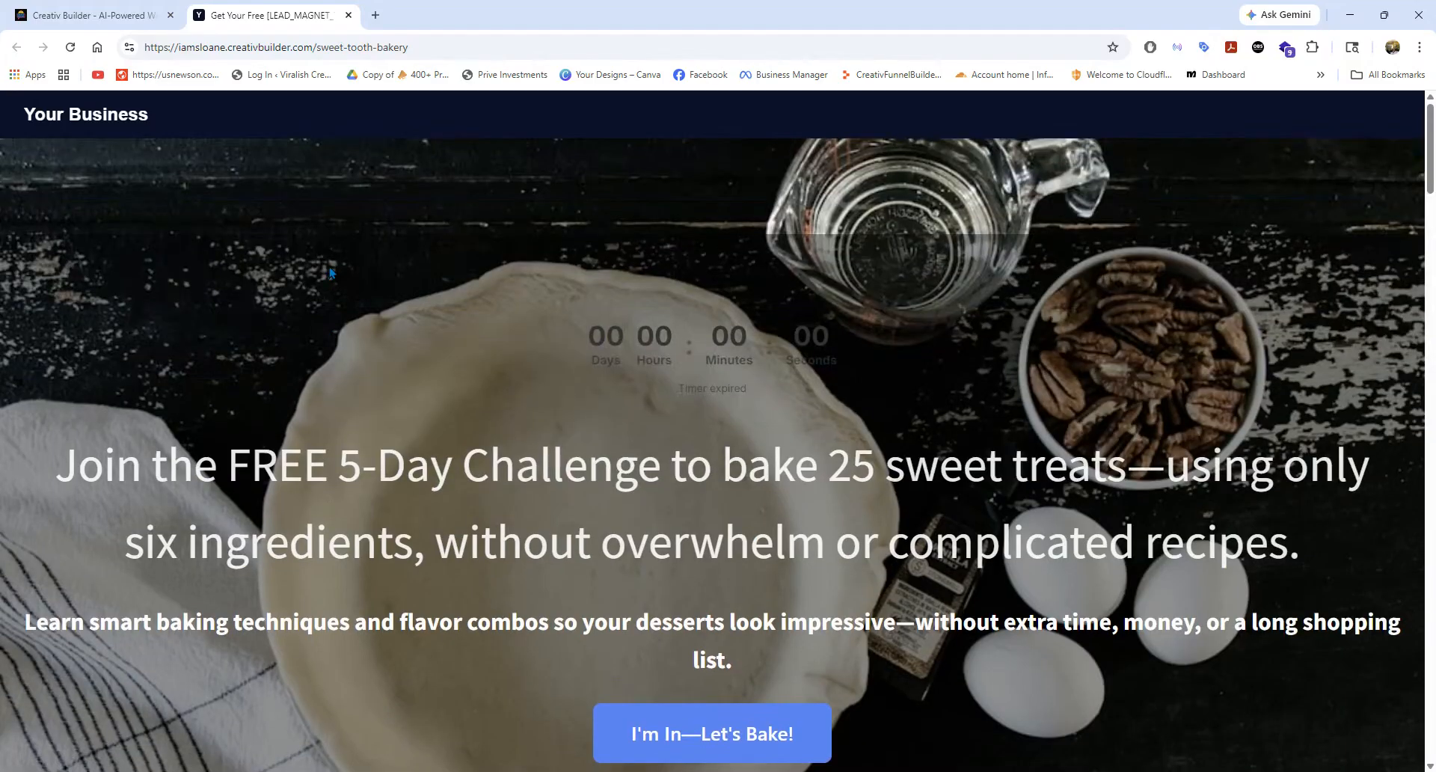
pyautogui.click(348, 16)
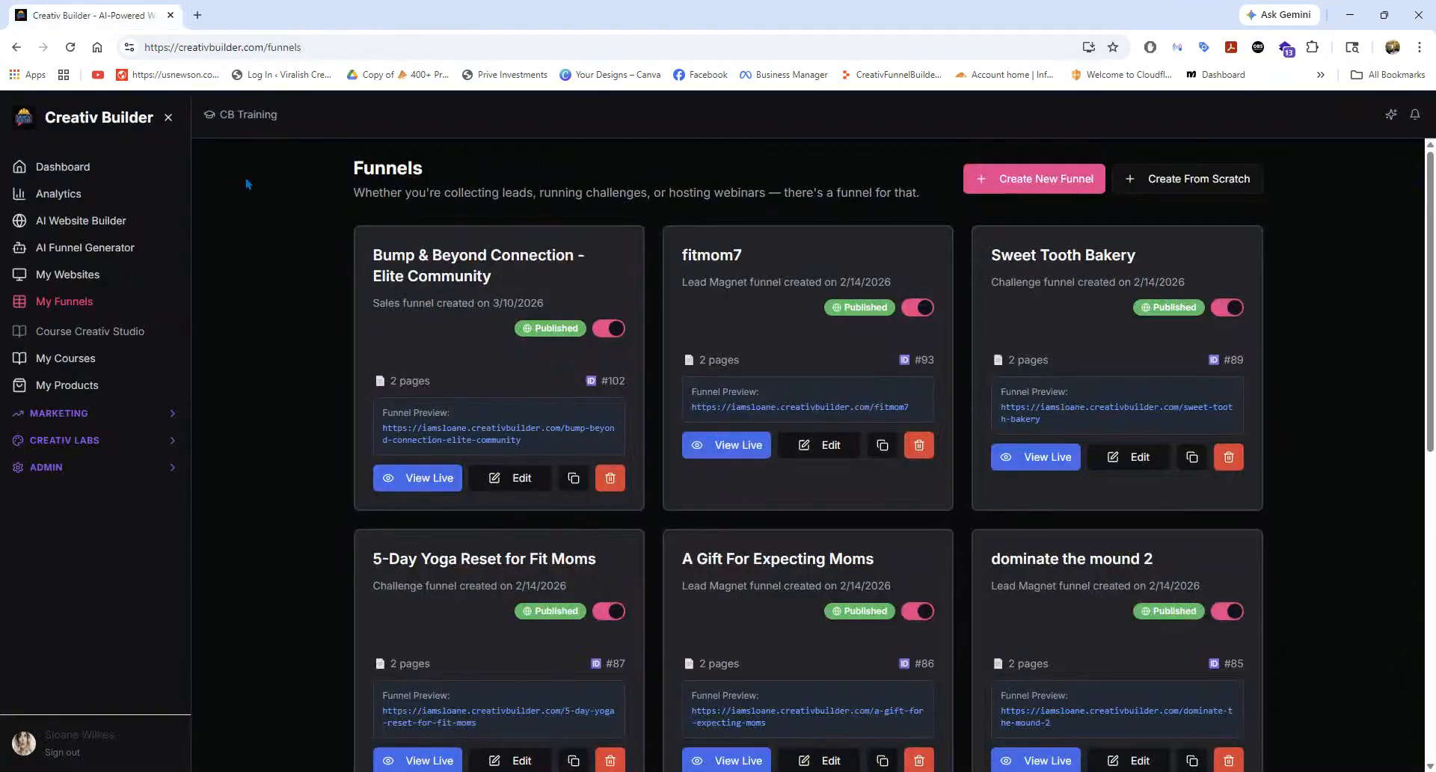
# Start a new funnel in the AI Funnel Generator with the name Fit Mom Yoga.
pyautogui.click(77, 254)
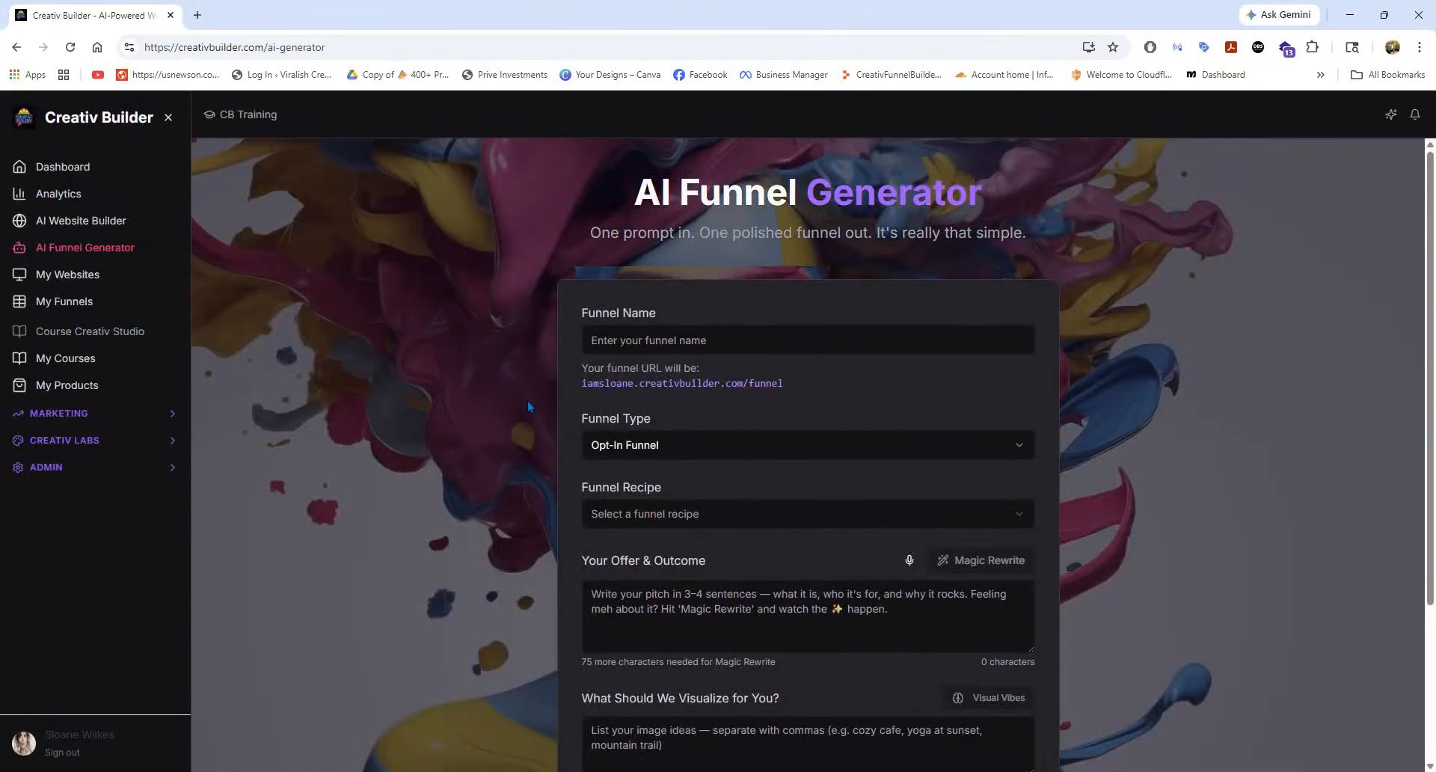
pyautogui.scroll(-2, 528, 407)
pyautogui.click(659, 218)
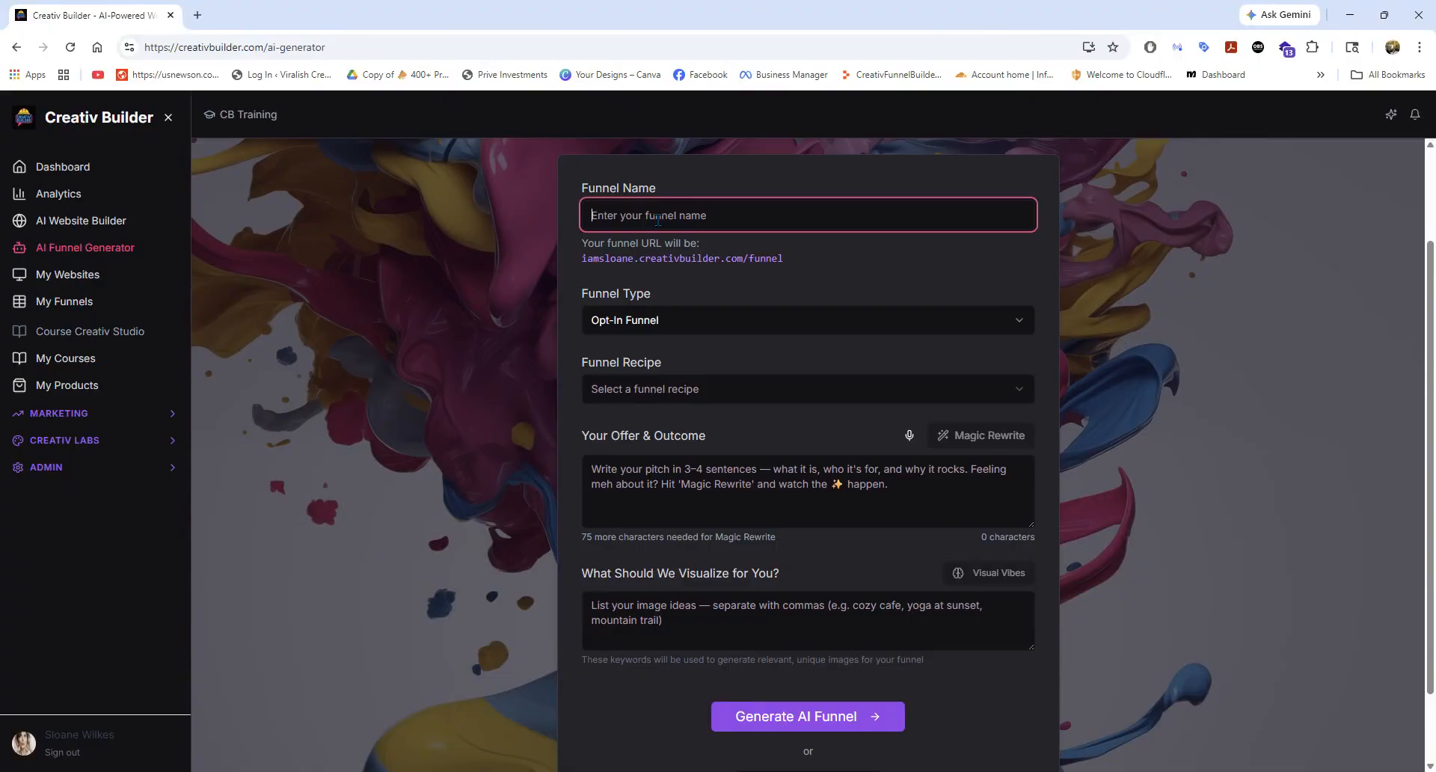
pyautogui.click(689, 256)
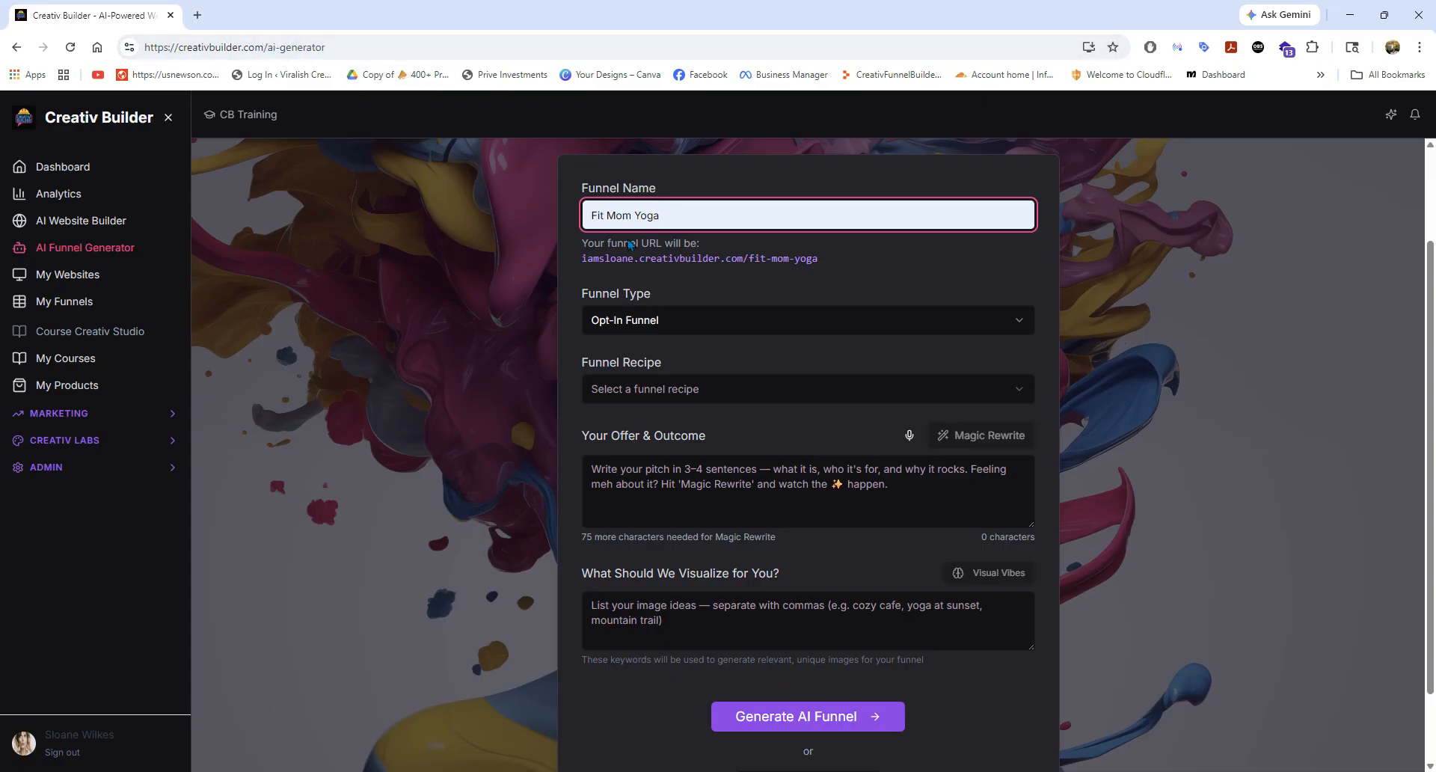
pyautogui.moveTo(820, 258); pyautogui.dragTo(583, 259)
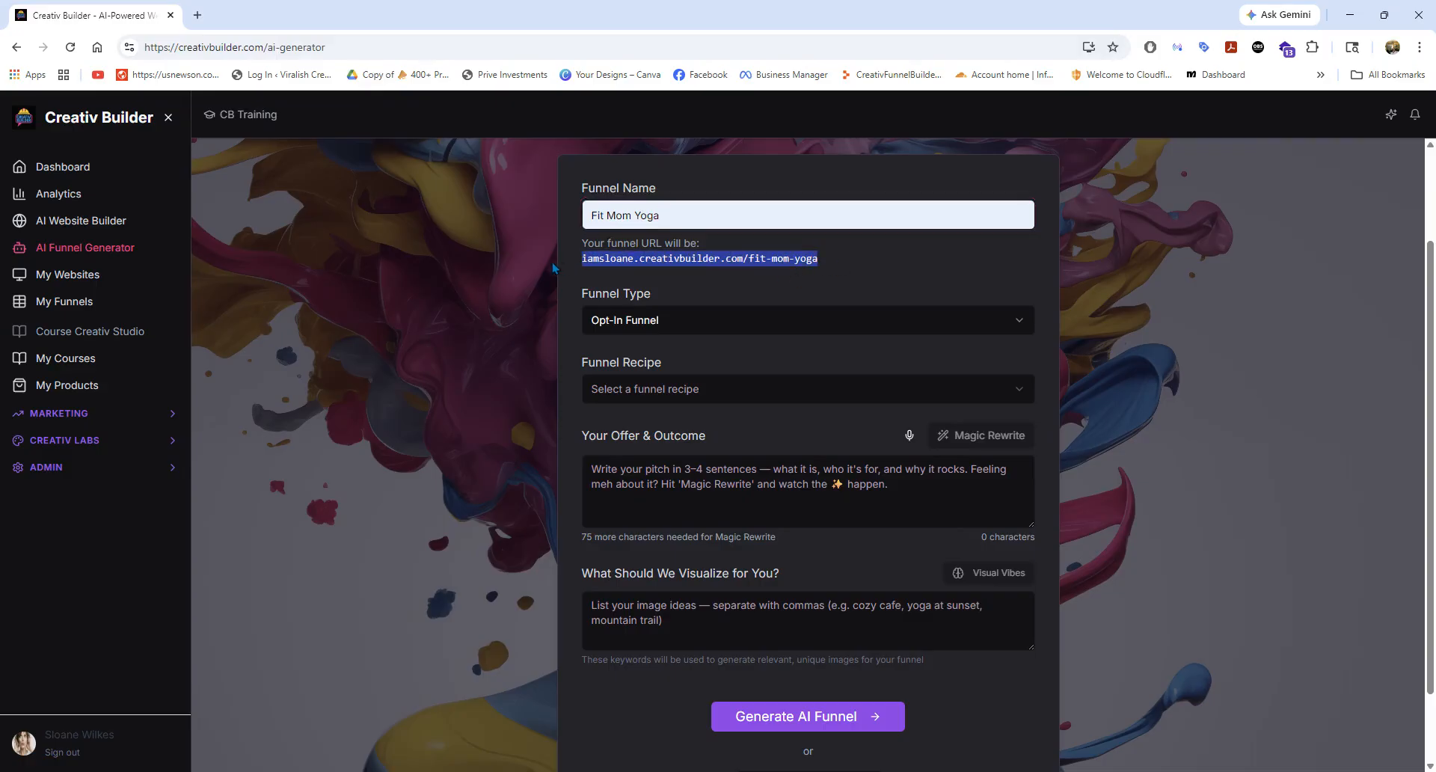
pyautogui.click(946, 290)
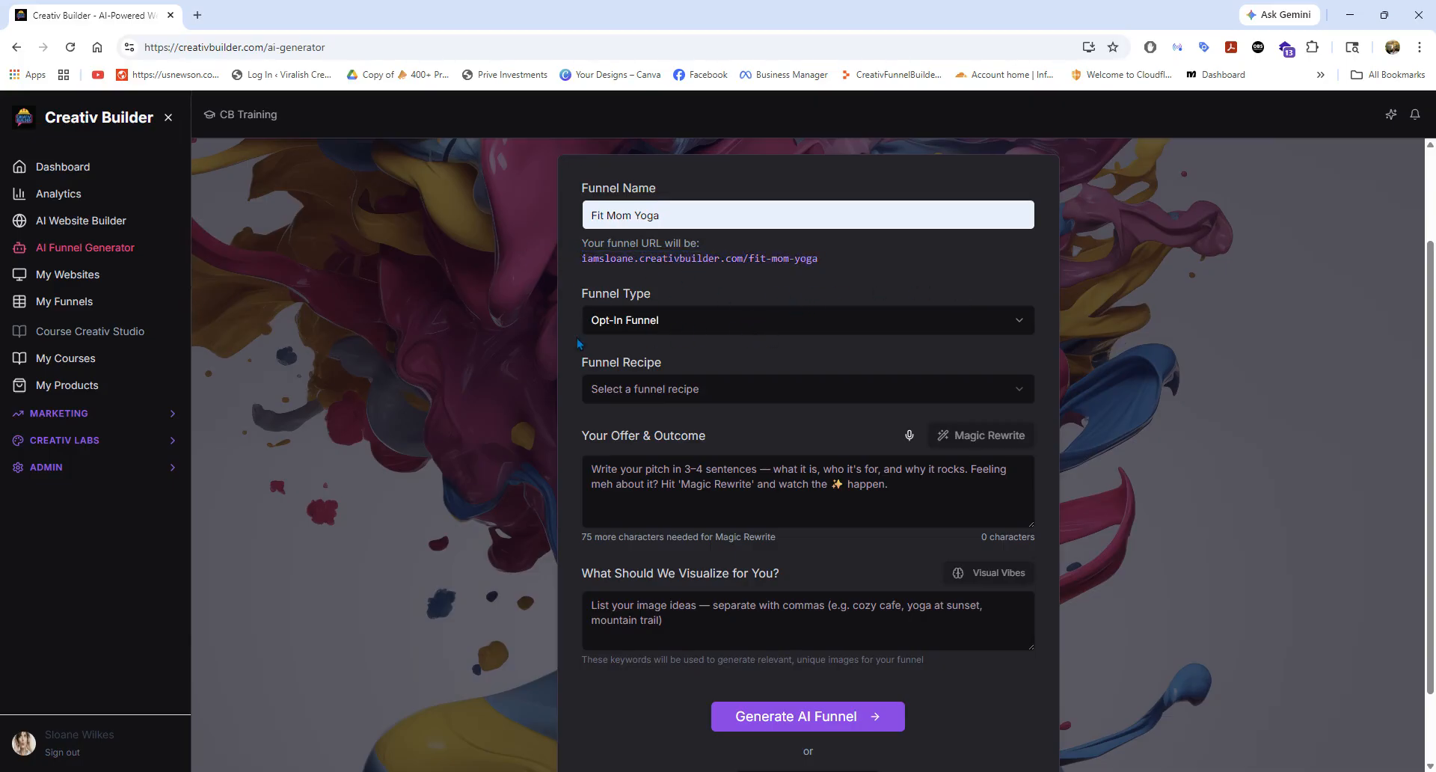
# Examine the available funnel types and the recipes offered for an Opt-In Funnel.
pyautogui.scroll(-1, 614, 337)
pyautogui.click(675, 241)
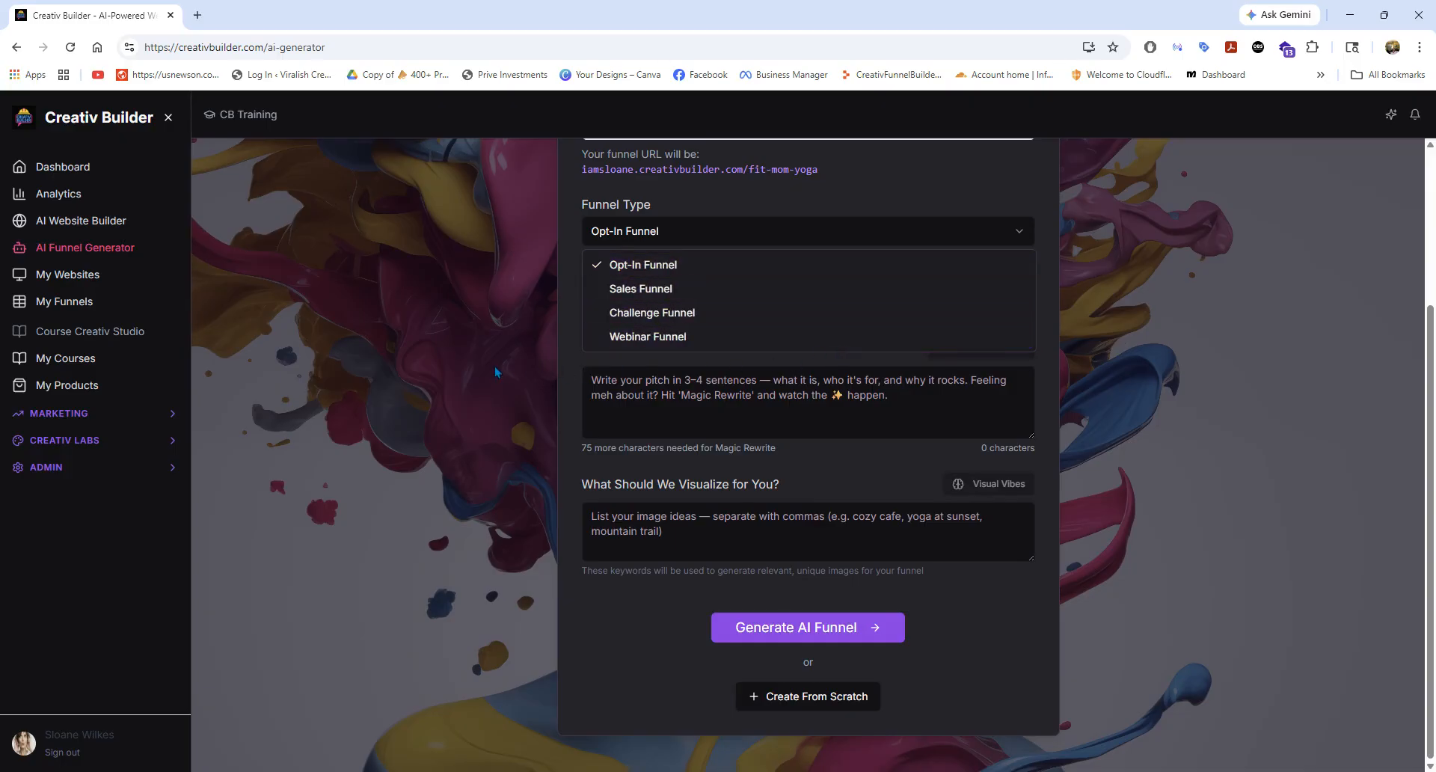
pyautogui.click(614, 265)
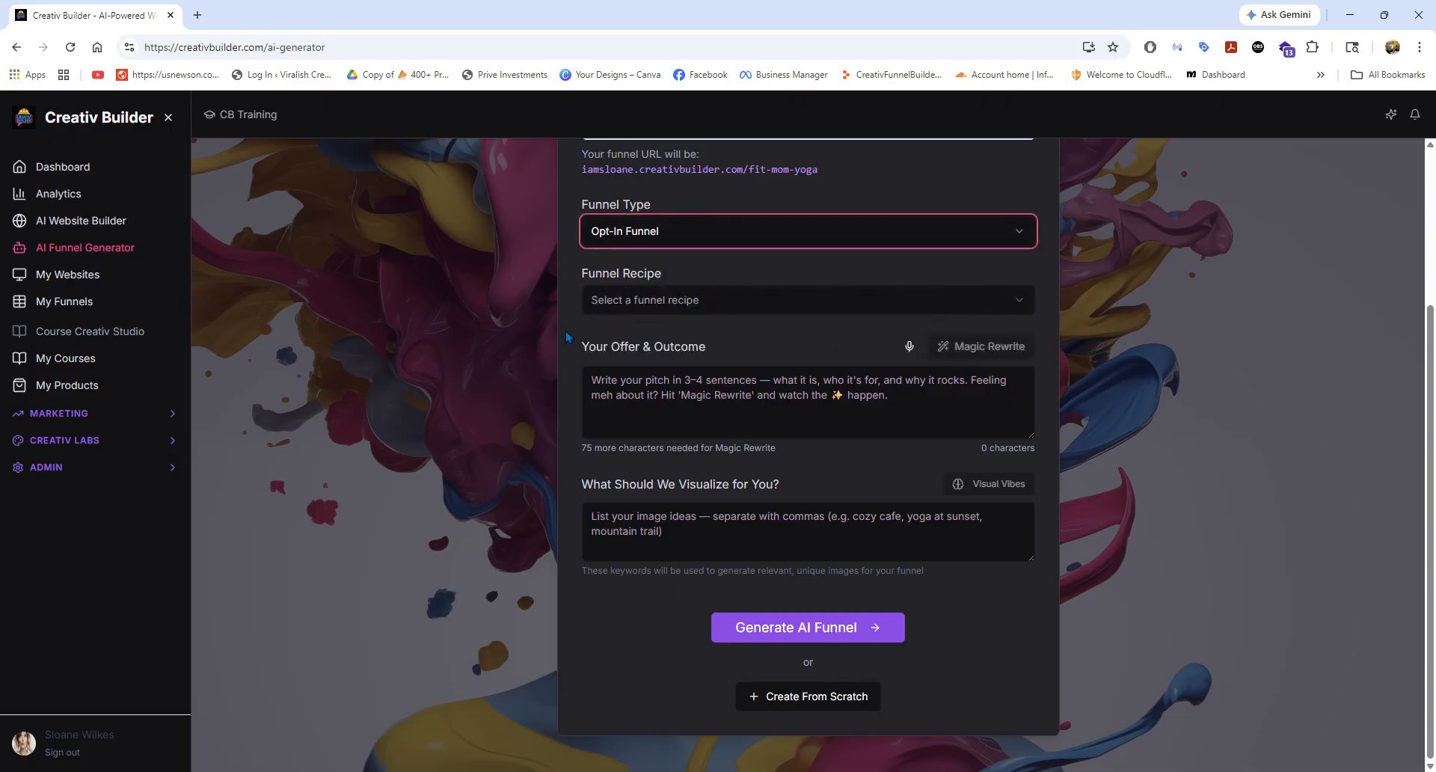
pyautogui.click(673, 307)
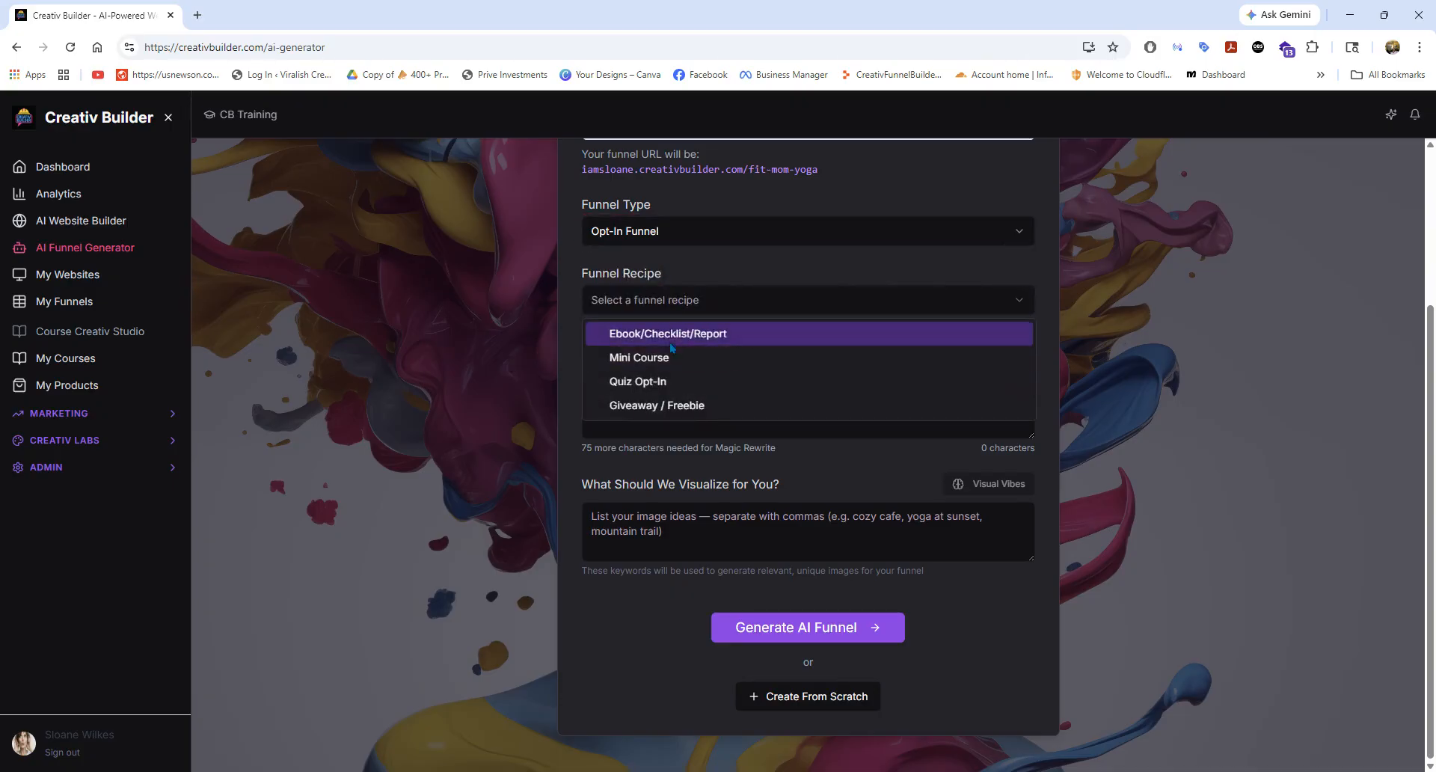
pyautogui.click(639, 243)
pyautogui.click(701, 236)
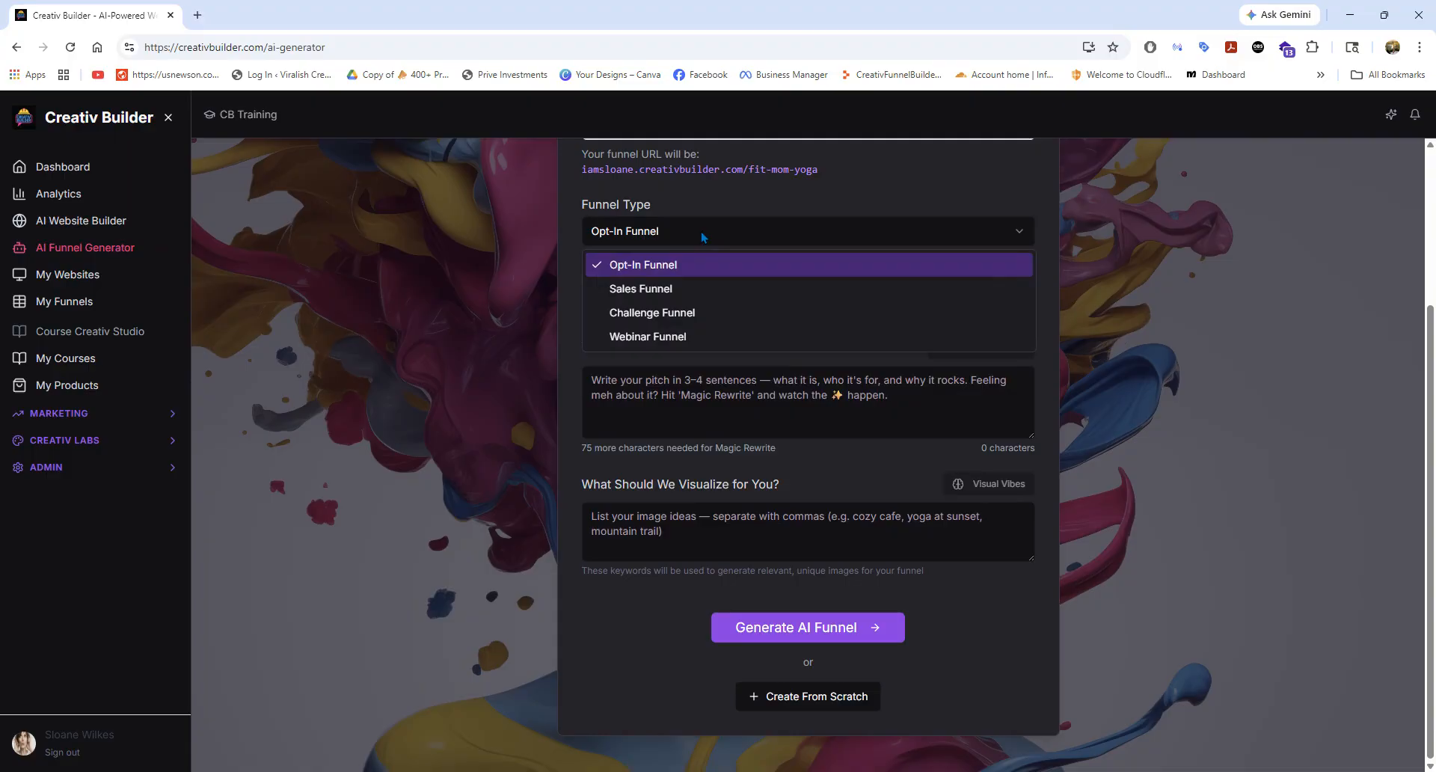
pyautogui.click(703, 237)
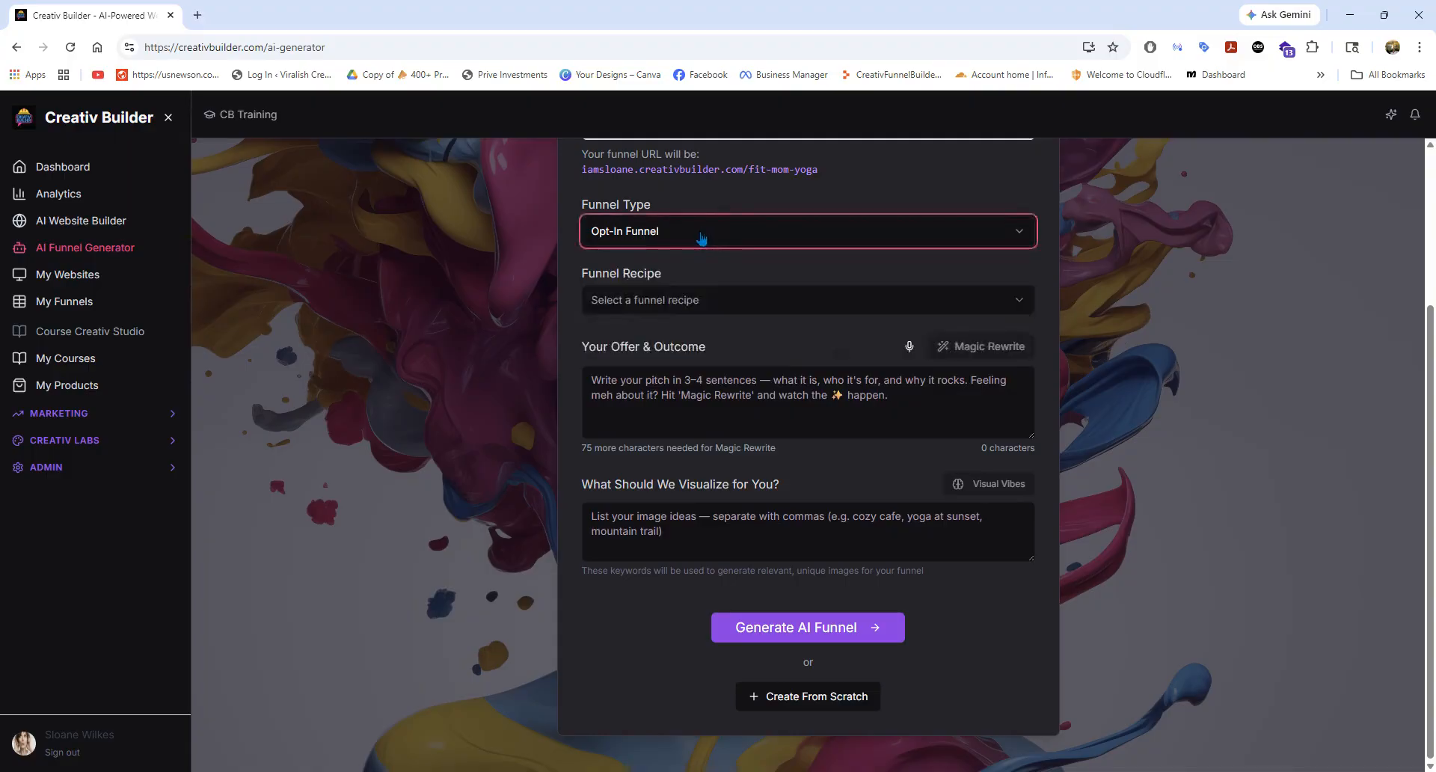
pyautogui.click(693, 302)
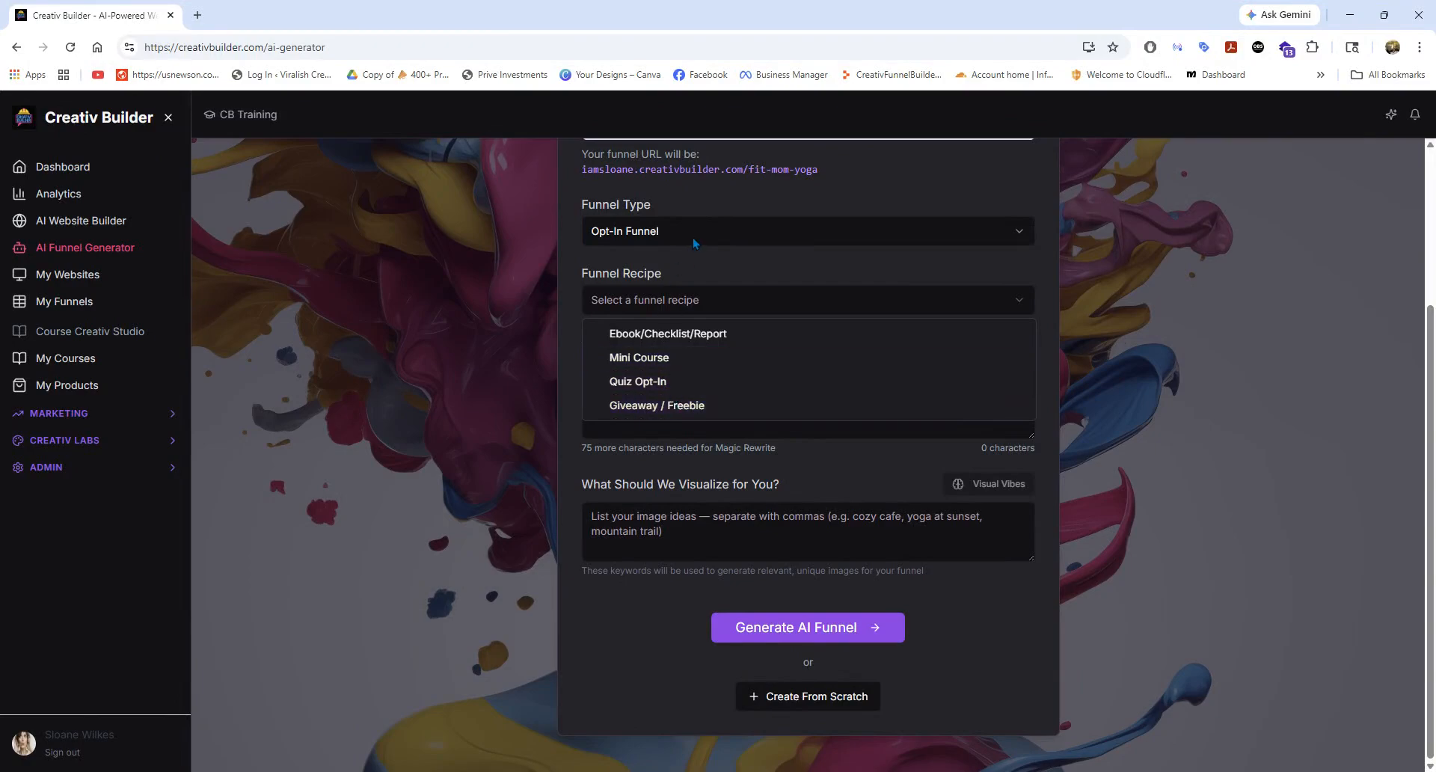
pyautogui.click(672, 247)
# Change the funnel type to Webinar Funnel.
pyautogui.click(671, 241)
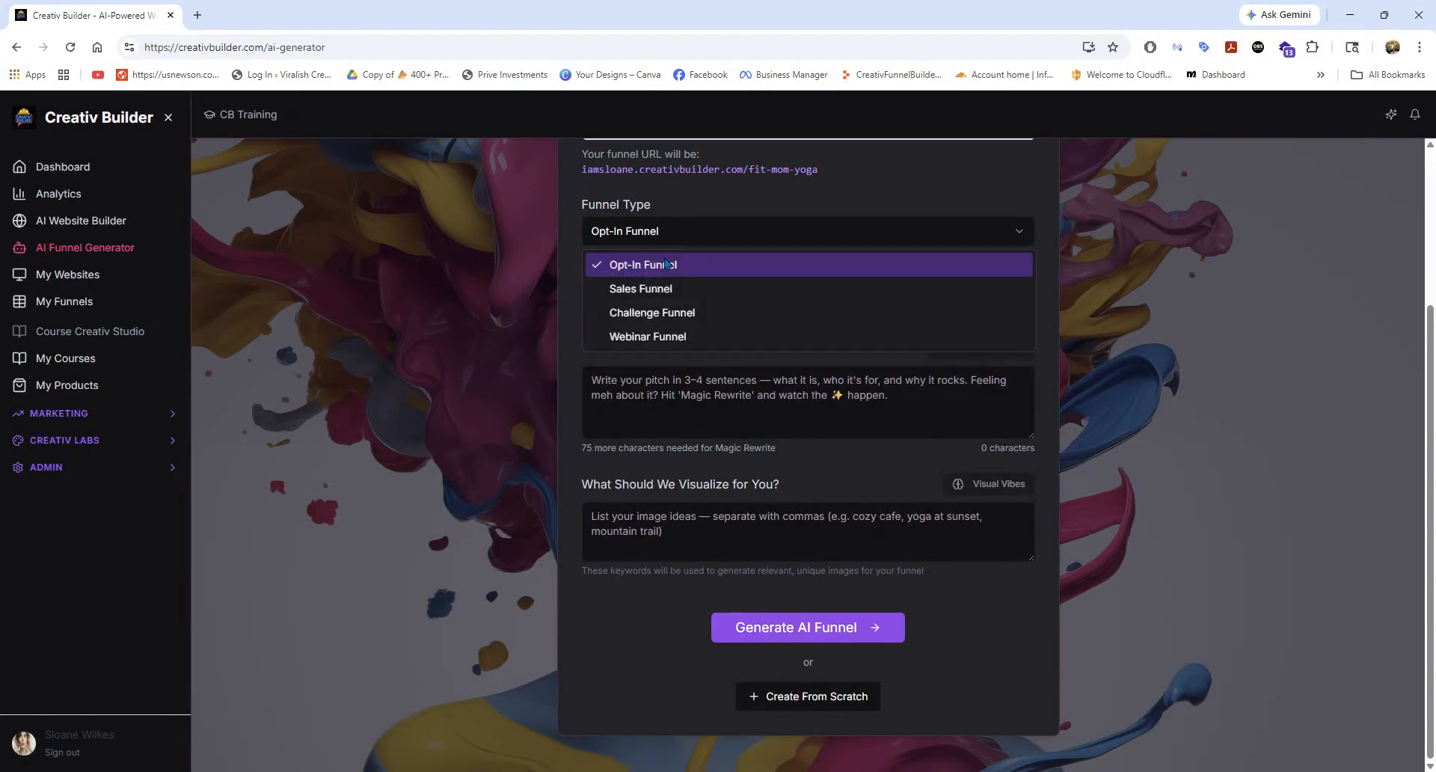
pyautogui.click(659, 311)
pyautogui.click(696, 239)
pyautogui.click(662, 337)
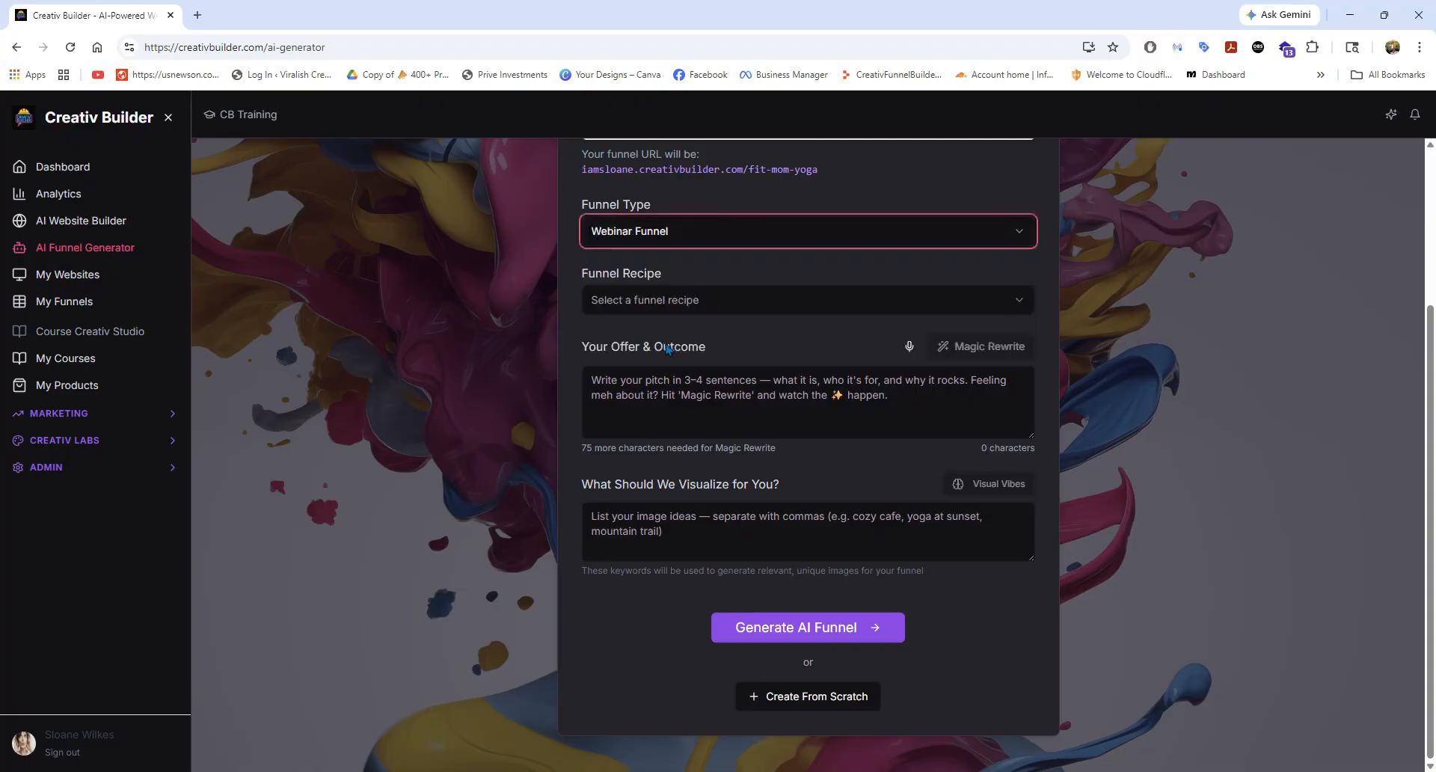
# Choose Evergreen Webinar as the funnel recipe and put the cursor in the offer and outcome text.
pyautogui.click(682, 303)
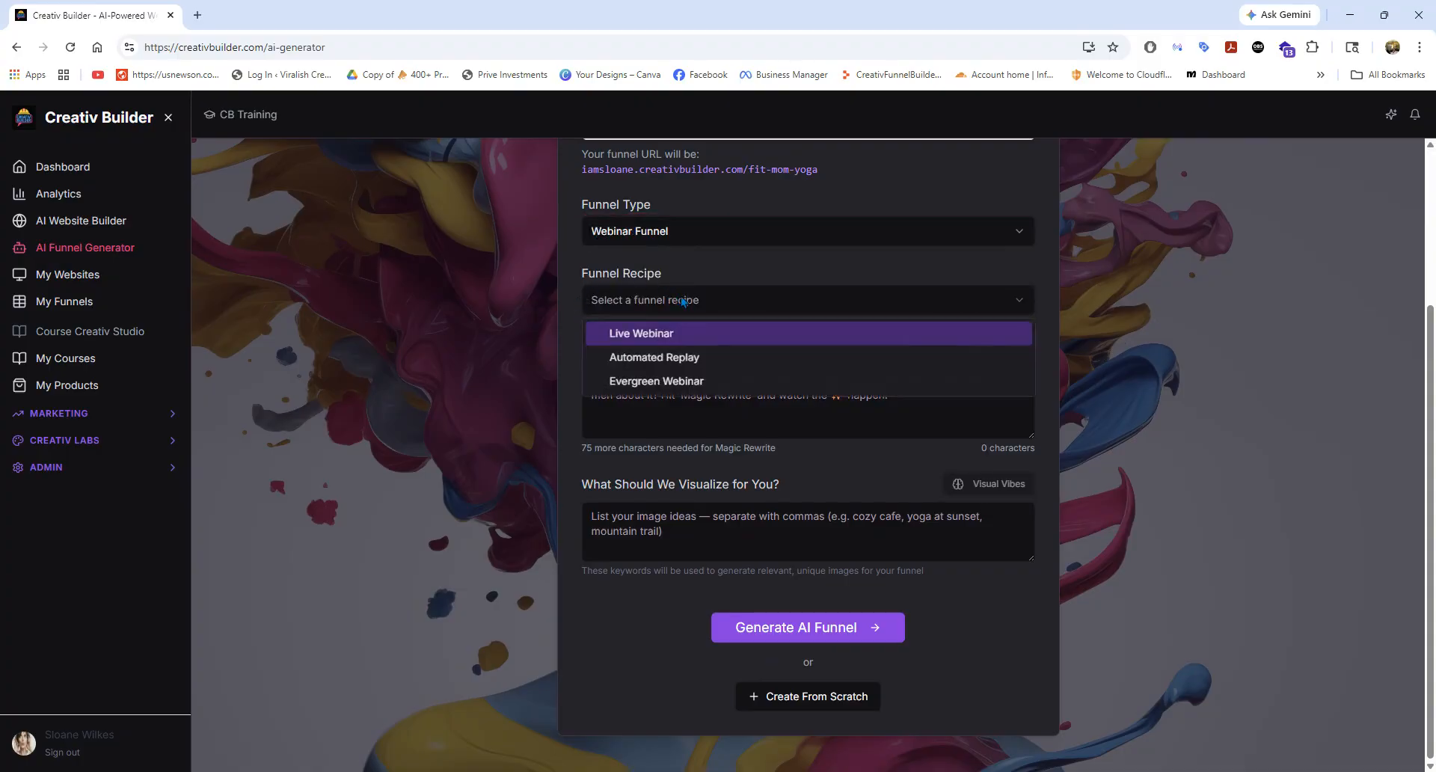
pyautogui.click(685, 356)
pyautogui.click(676, 307)
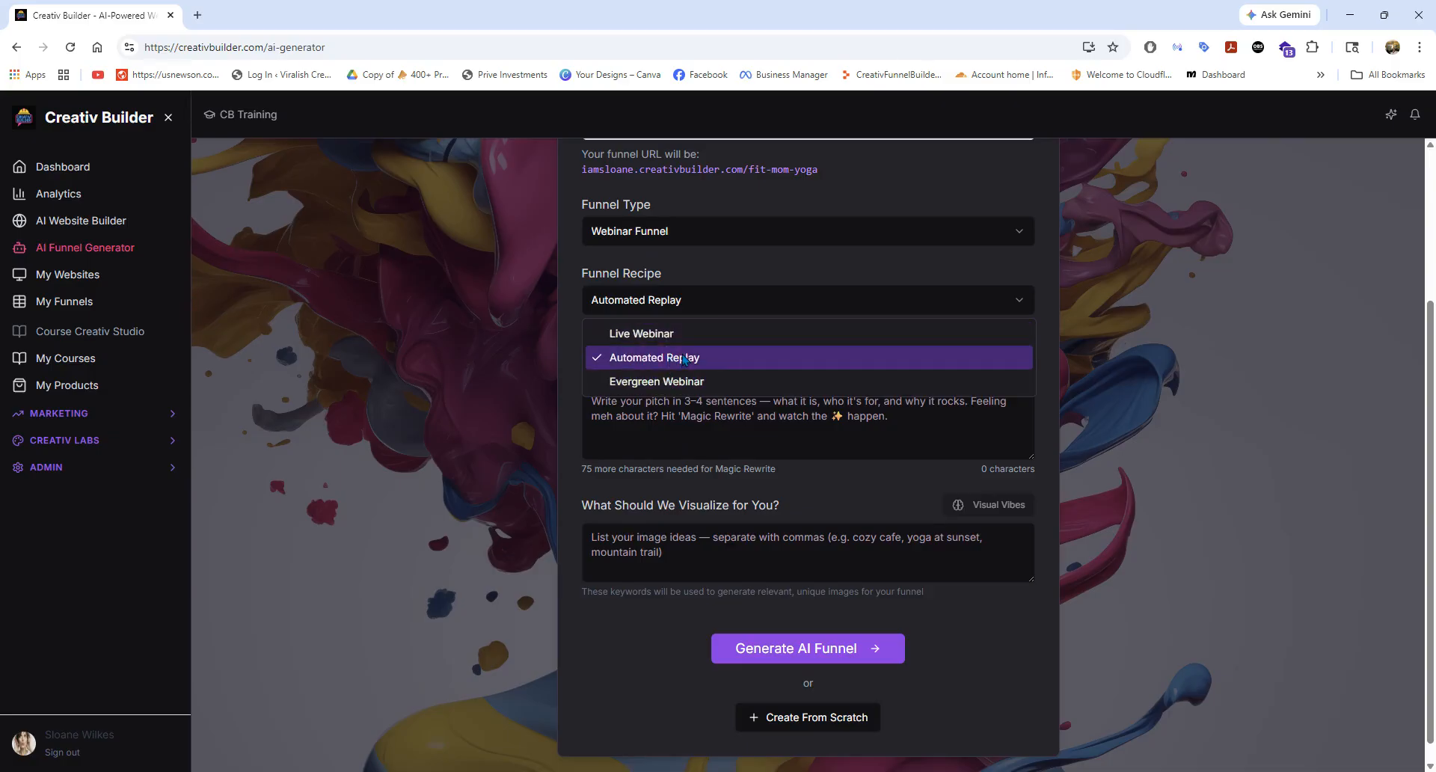
pyautogui.click(689, 402)
pyautogui.click(686, 312)
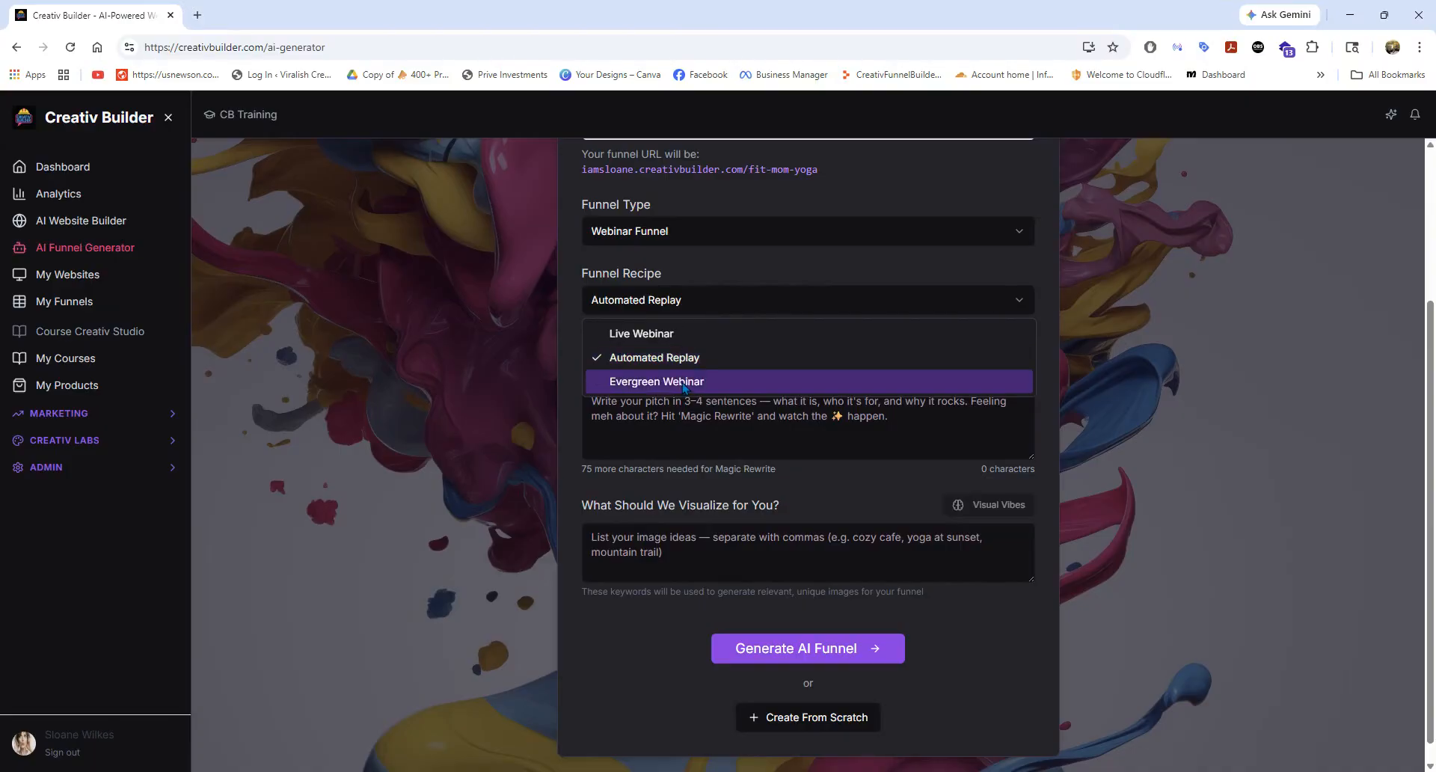
pyautogui.click(685, 382)
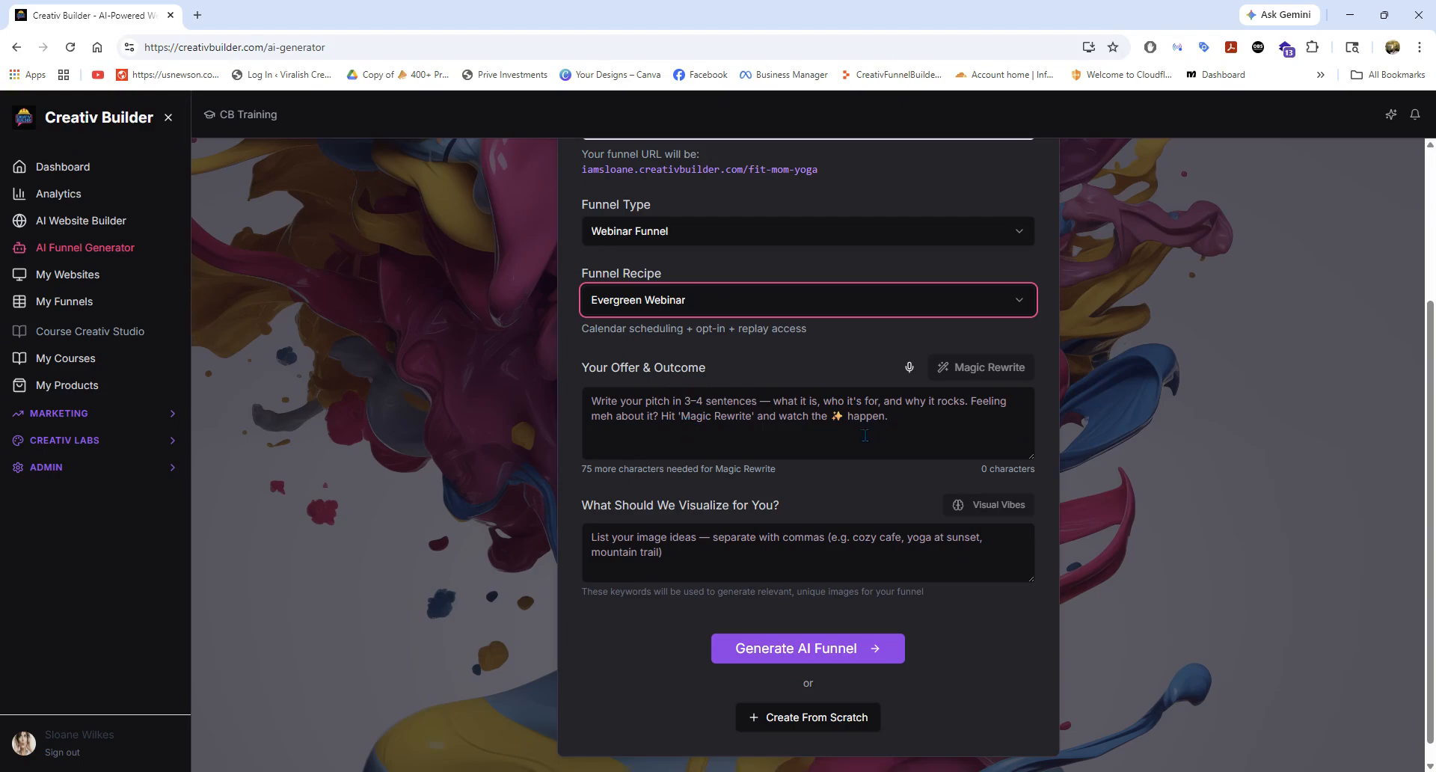
pyautogui.click(694, 310)
pyautogui.click(693, 382)
pyautogui.scroll(-1, 722, 430)
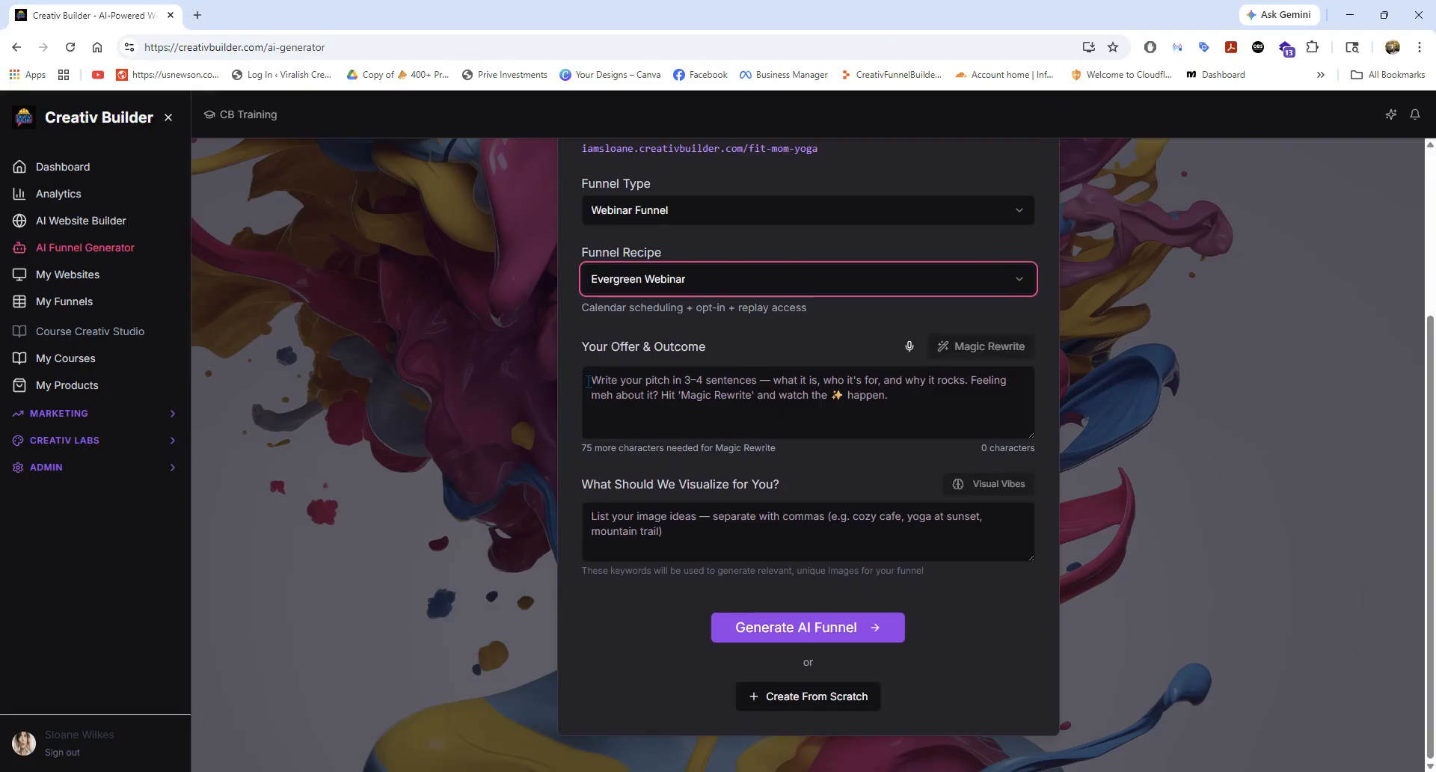
pyautogui.click(630, 381)
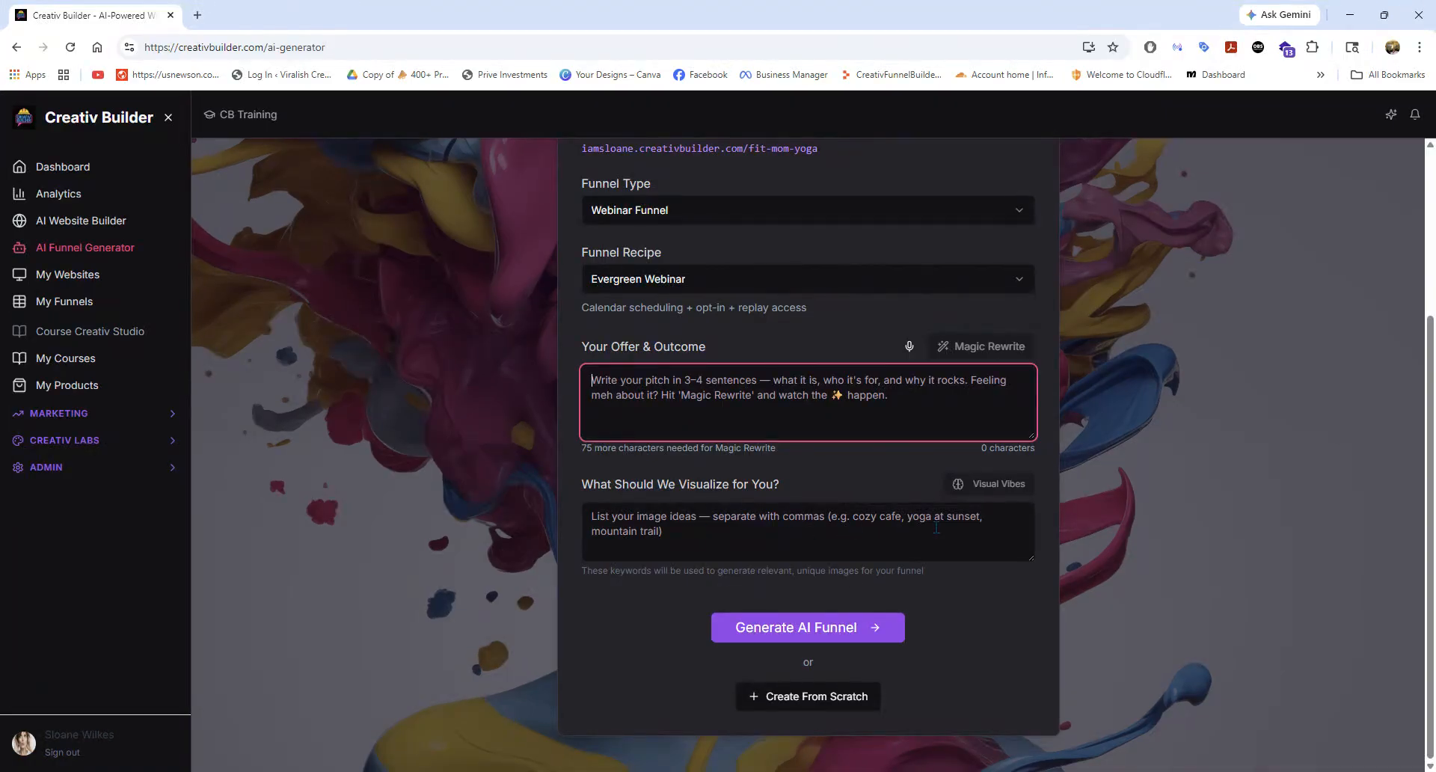
# Create a funnel from the Bump & Beyond Connection – Prenatal Yoga Course listed in My Courses.
pyautogui.scroll(2, 526, 382)
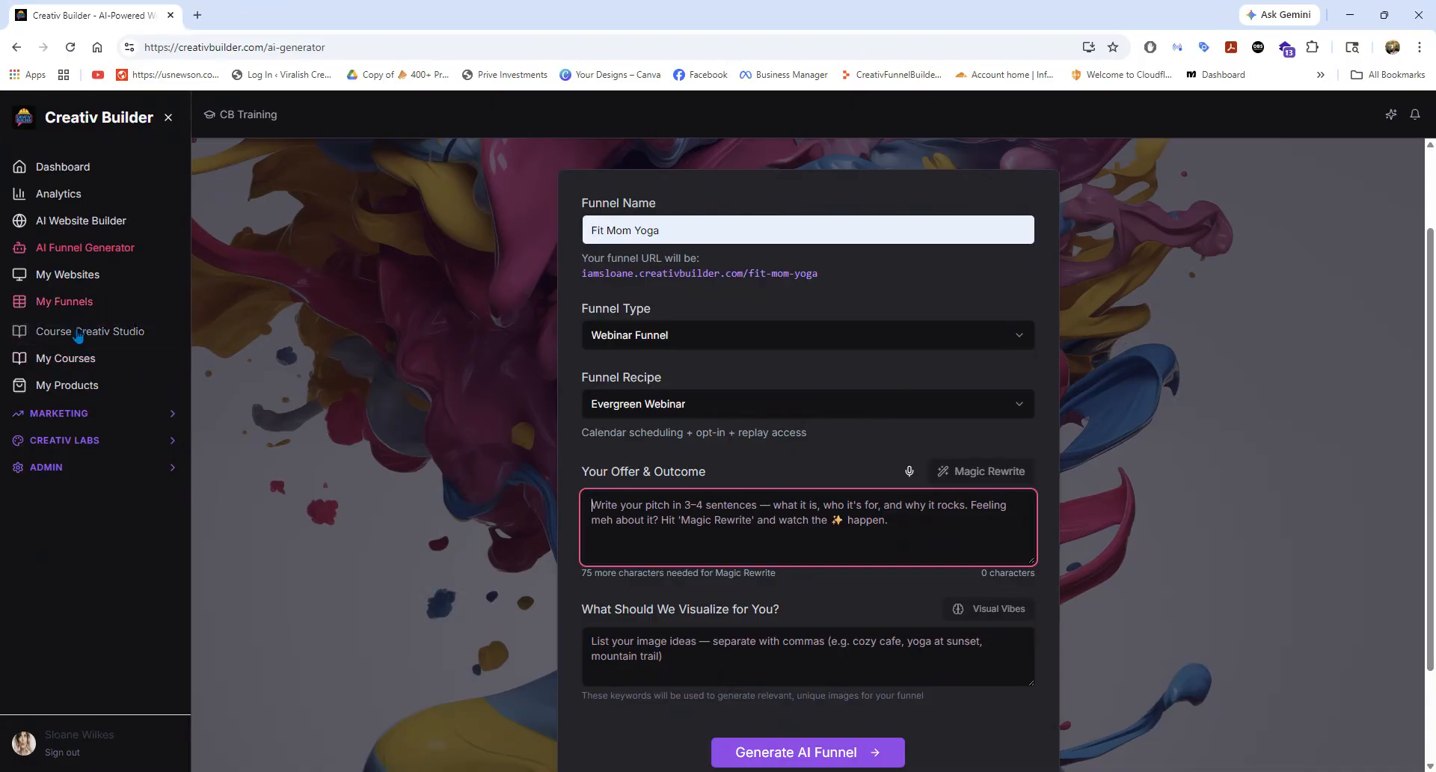
pyautogui.click(77, 360)
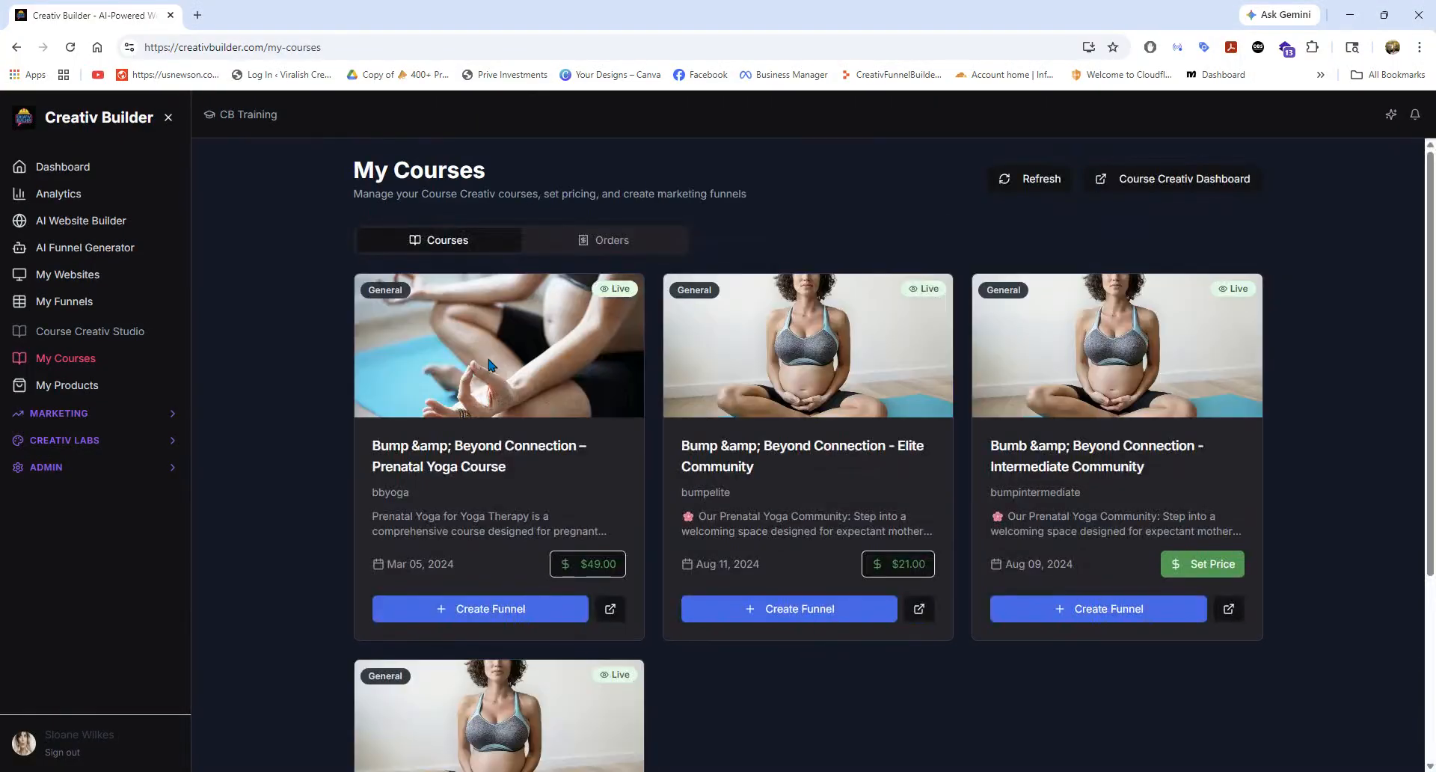
pyautogui.scroll(-3, 599, 389)
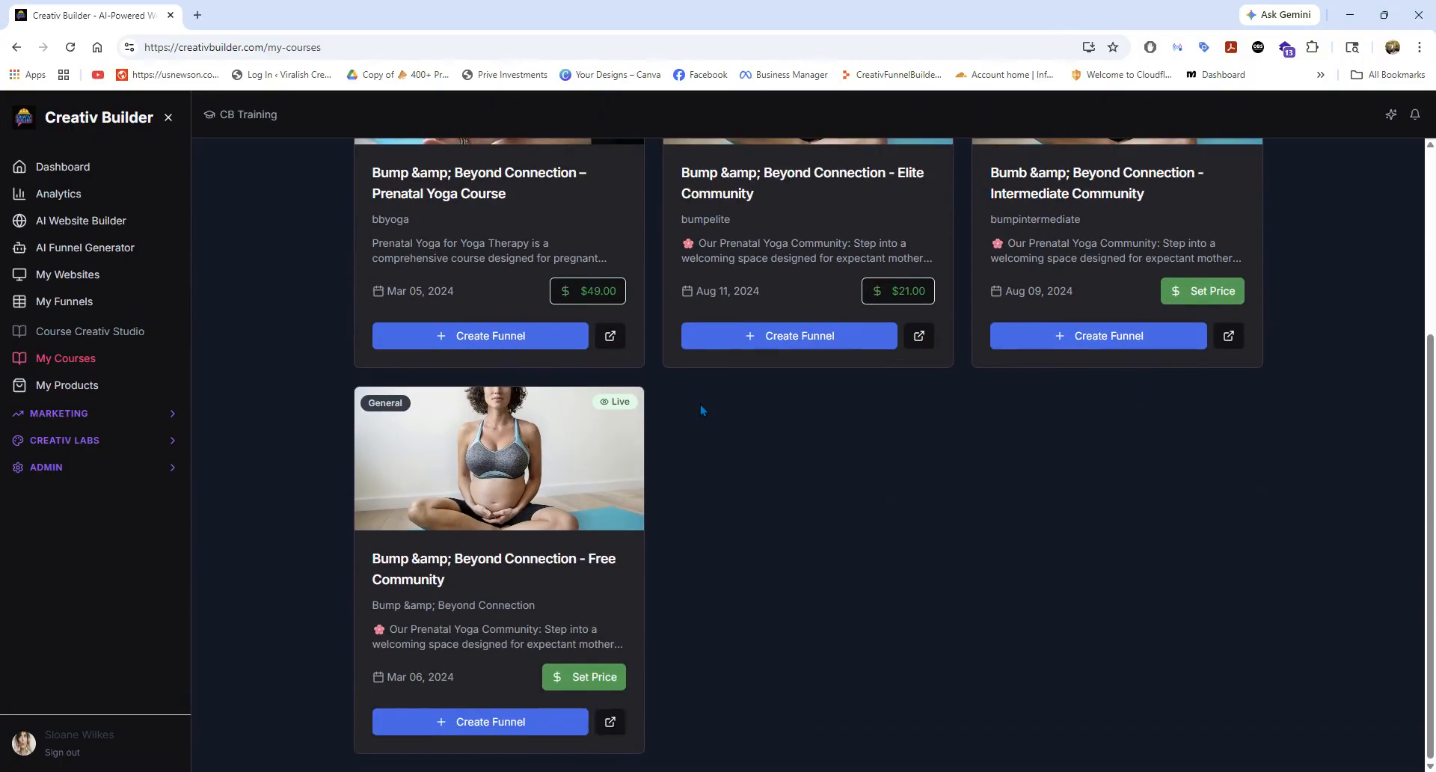
pyautogui.scroll(4, 703, 410)
pyautogui.scroll(-2, 599, 434)
pyautogui.click(548, 458)
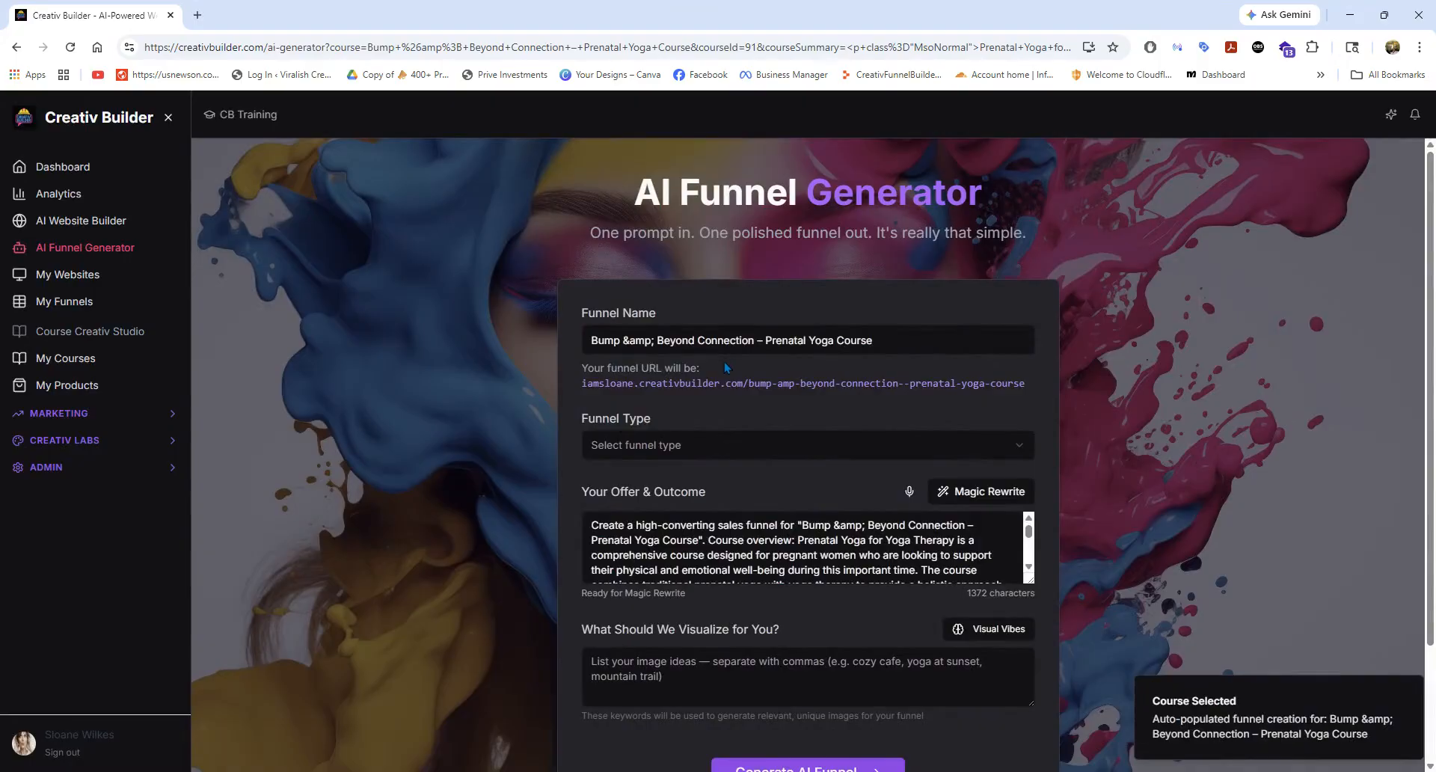
# Shorten the funnel name to Bump and Beyond Connection and highlight its funnel URL.
pyautogui.click(632, 342)
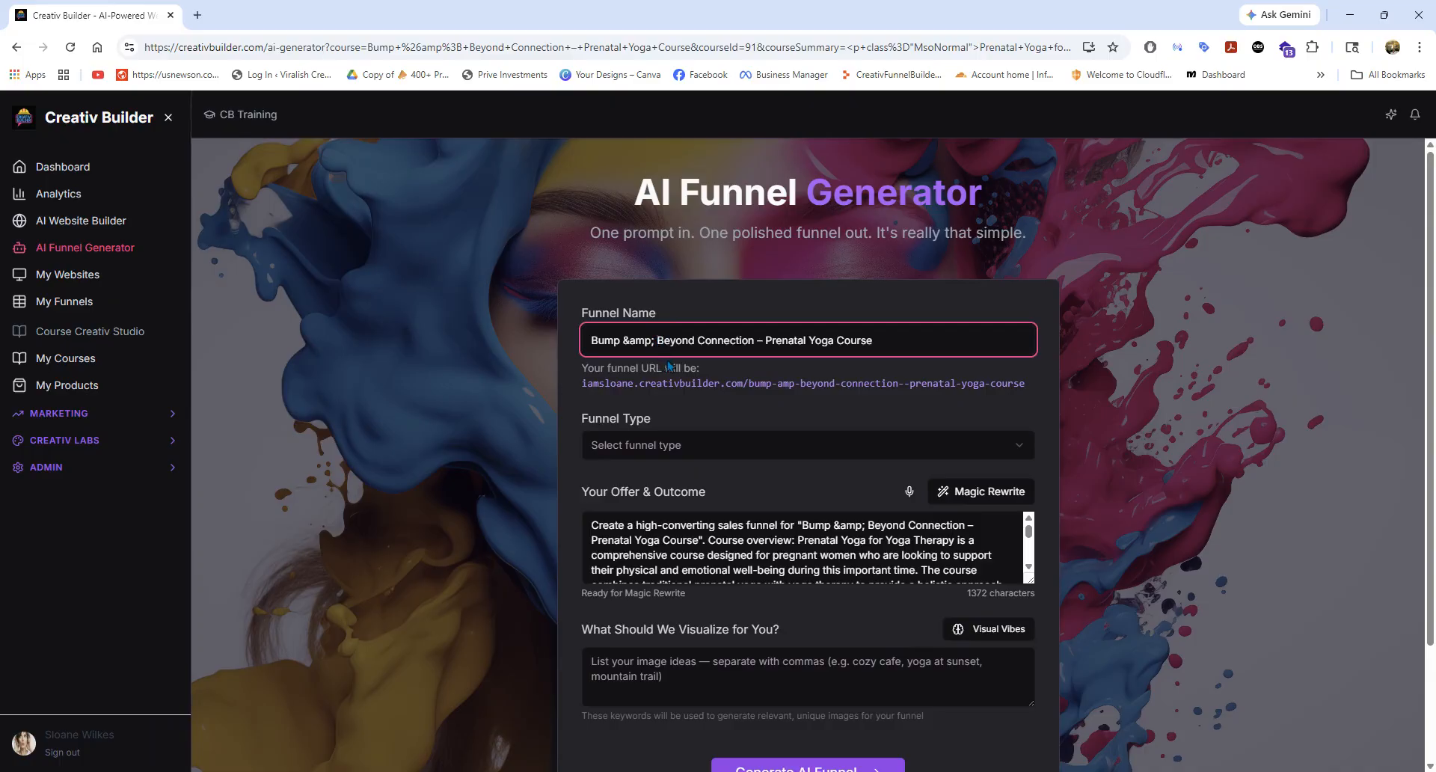
pyautogui.press('BackSpace')
pyautogui.press('BackSpace')
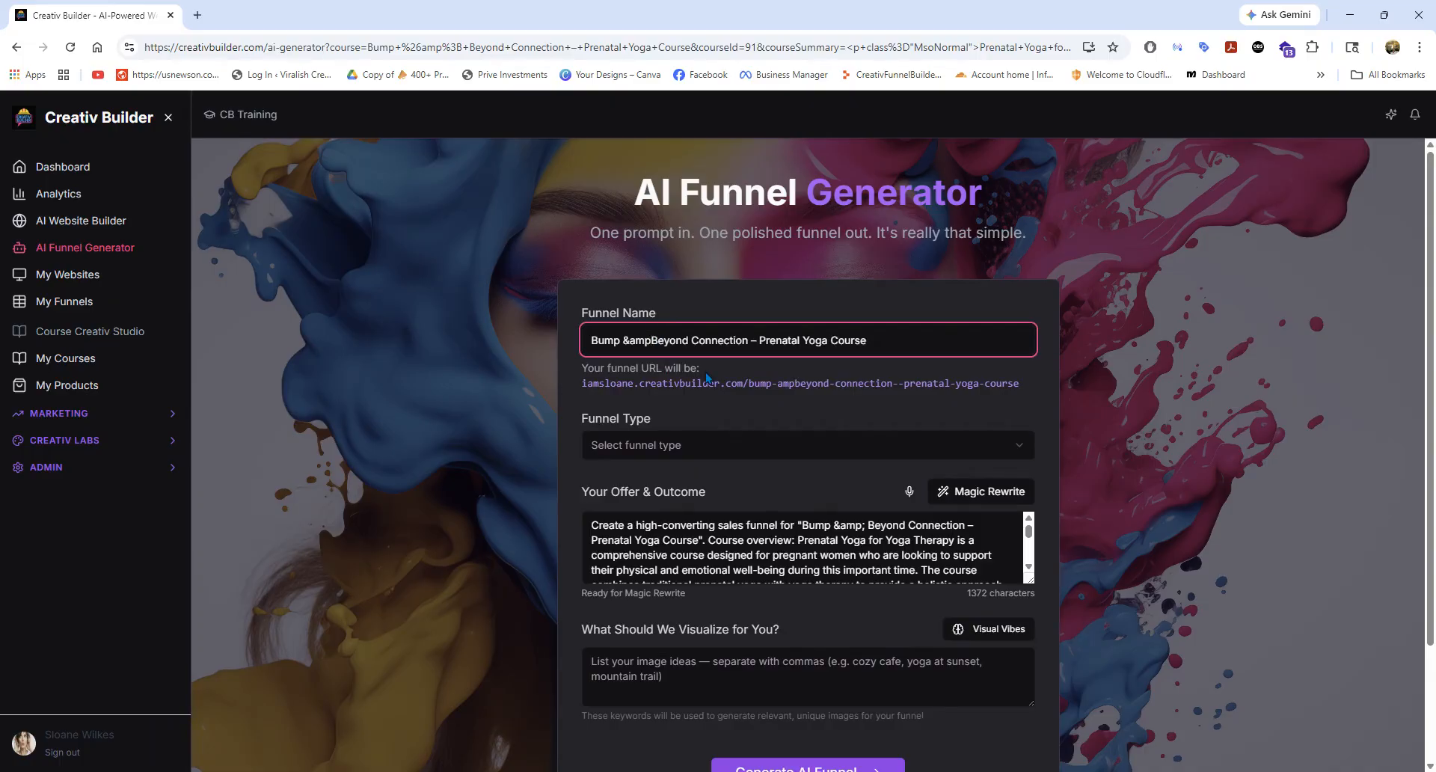
pyautogui.press('BackSpace')
pyautogui.press('BackSpace')
pyautogui.press('BackSpace')
pyautogui.press('BackSpace')
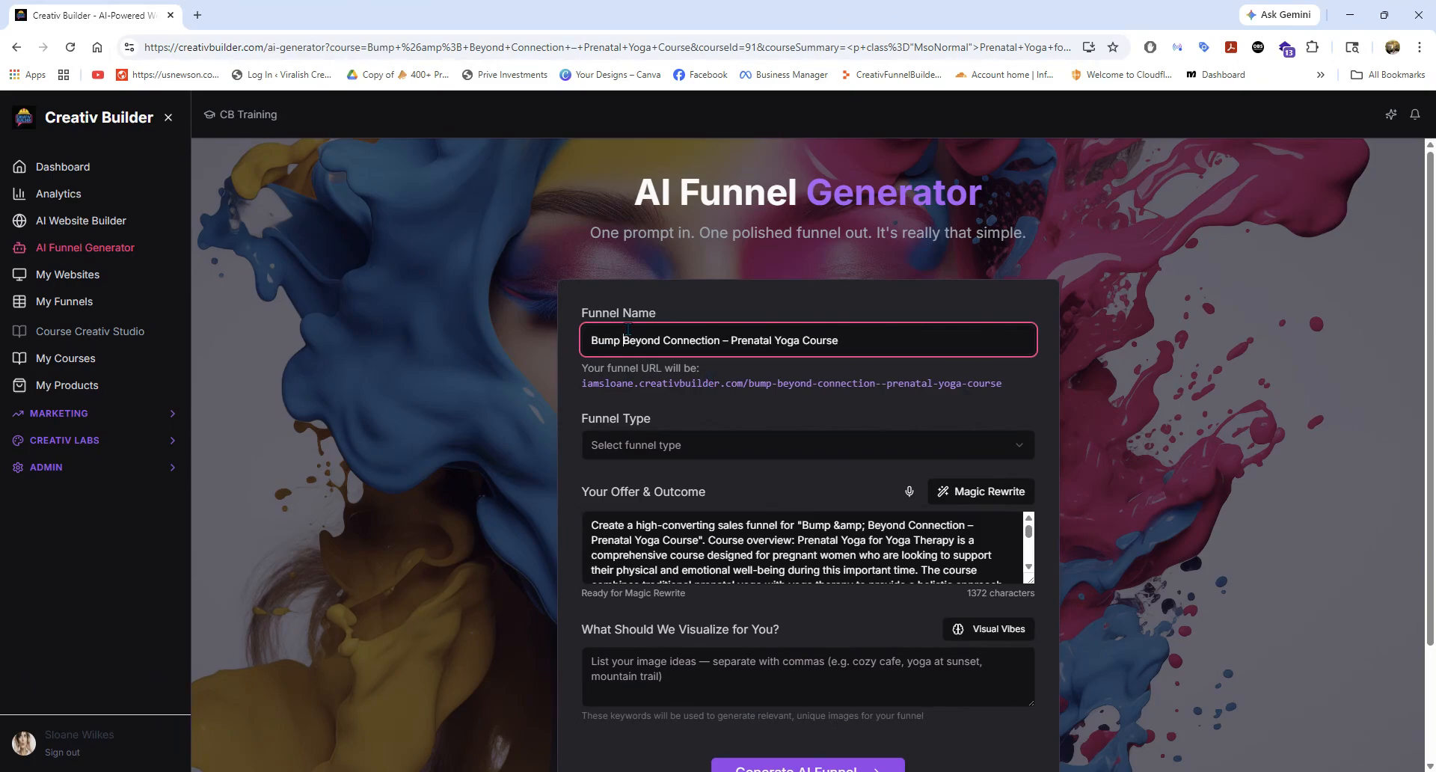
pyautogui.write('and')
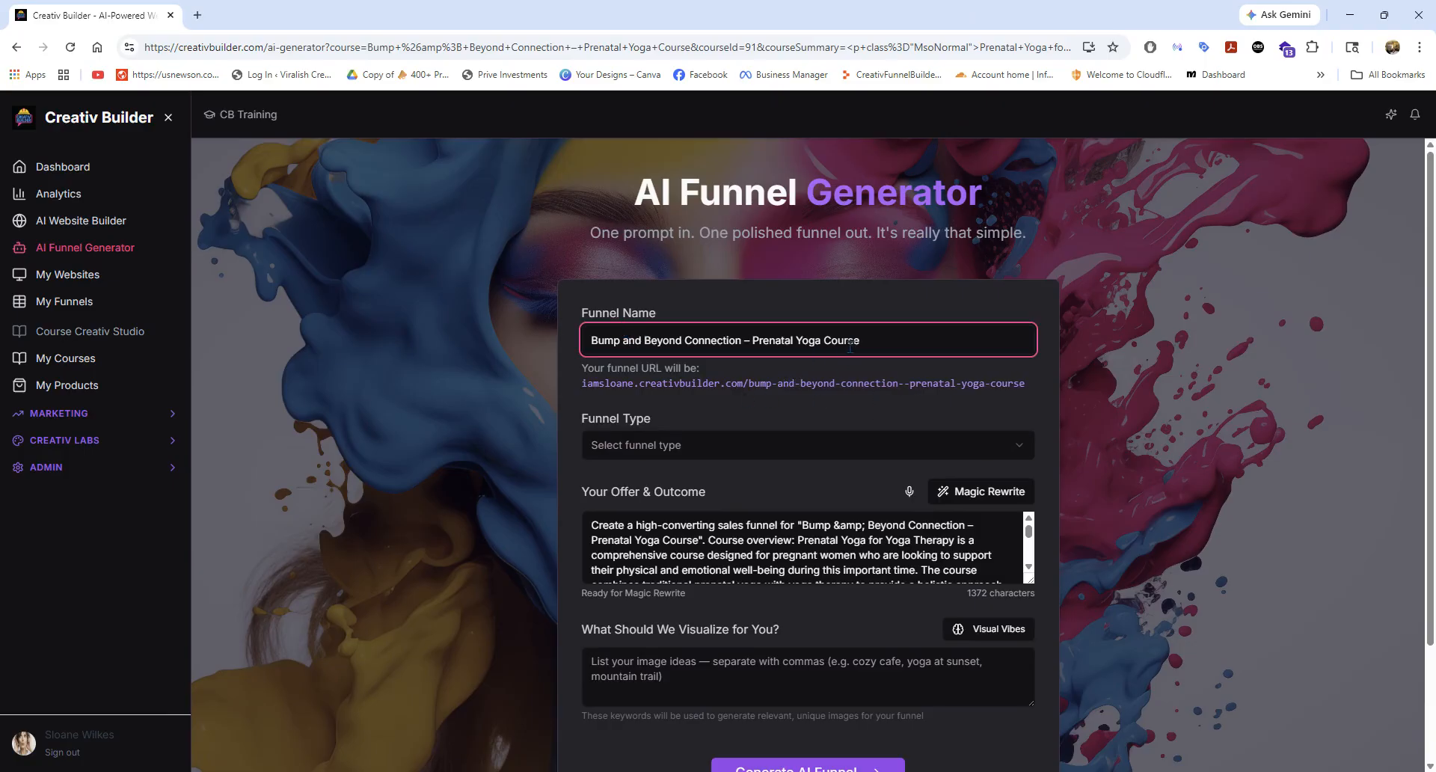
pyautogui.moveTo(870, 348); pyautogui.dragTo(733, 341)
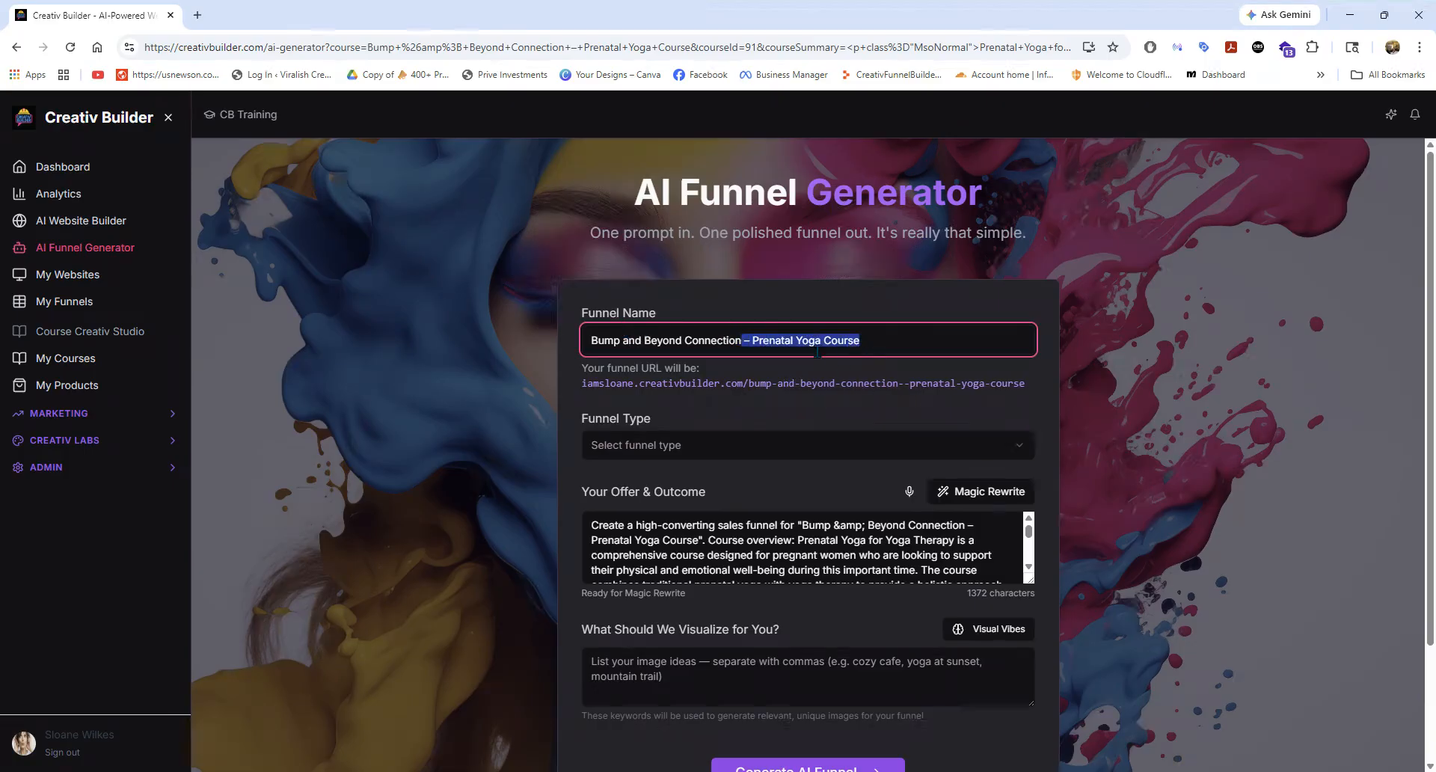
pyautogui.press('BackSpace')
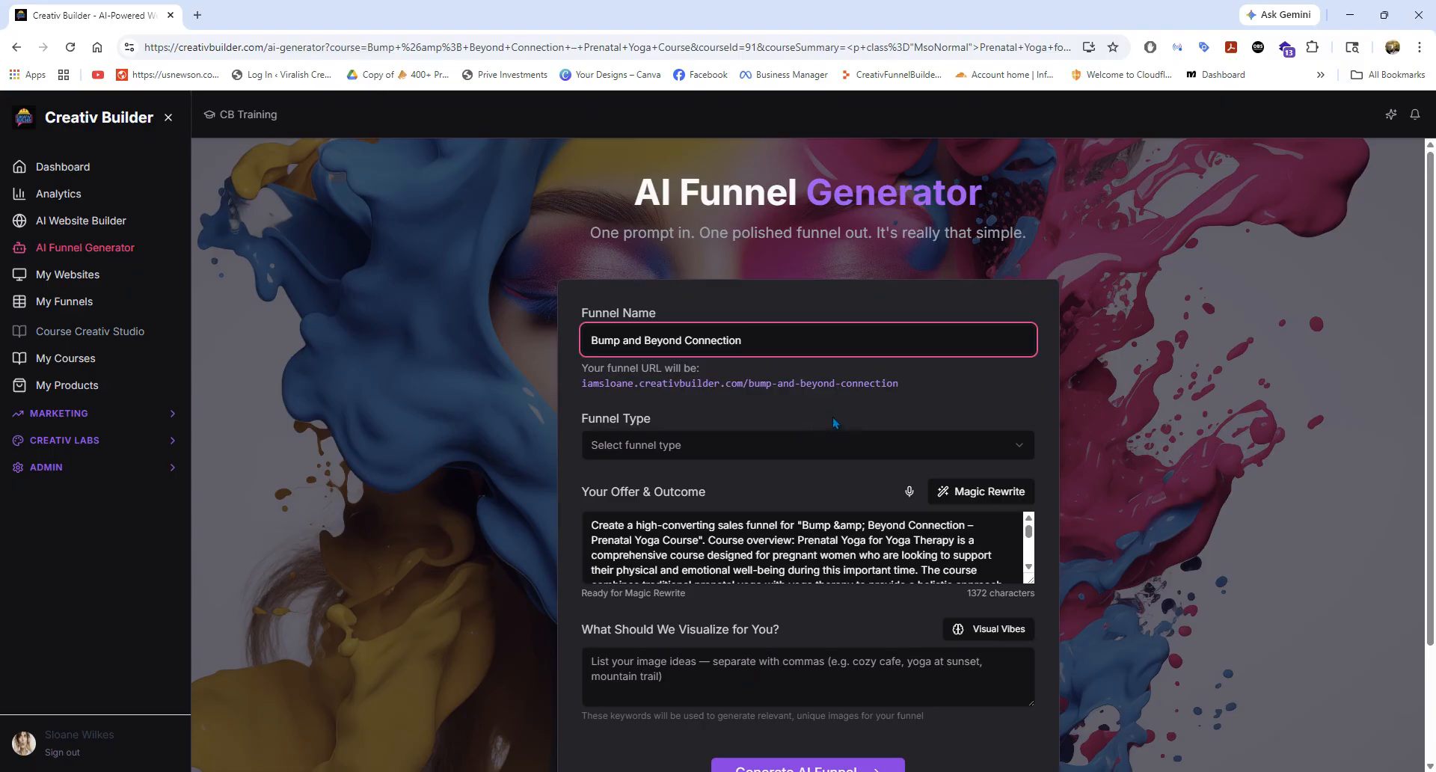
pyautogui.moveTo(907, 385); pyautogui.dragTo(583, 383)
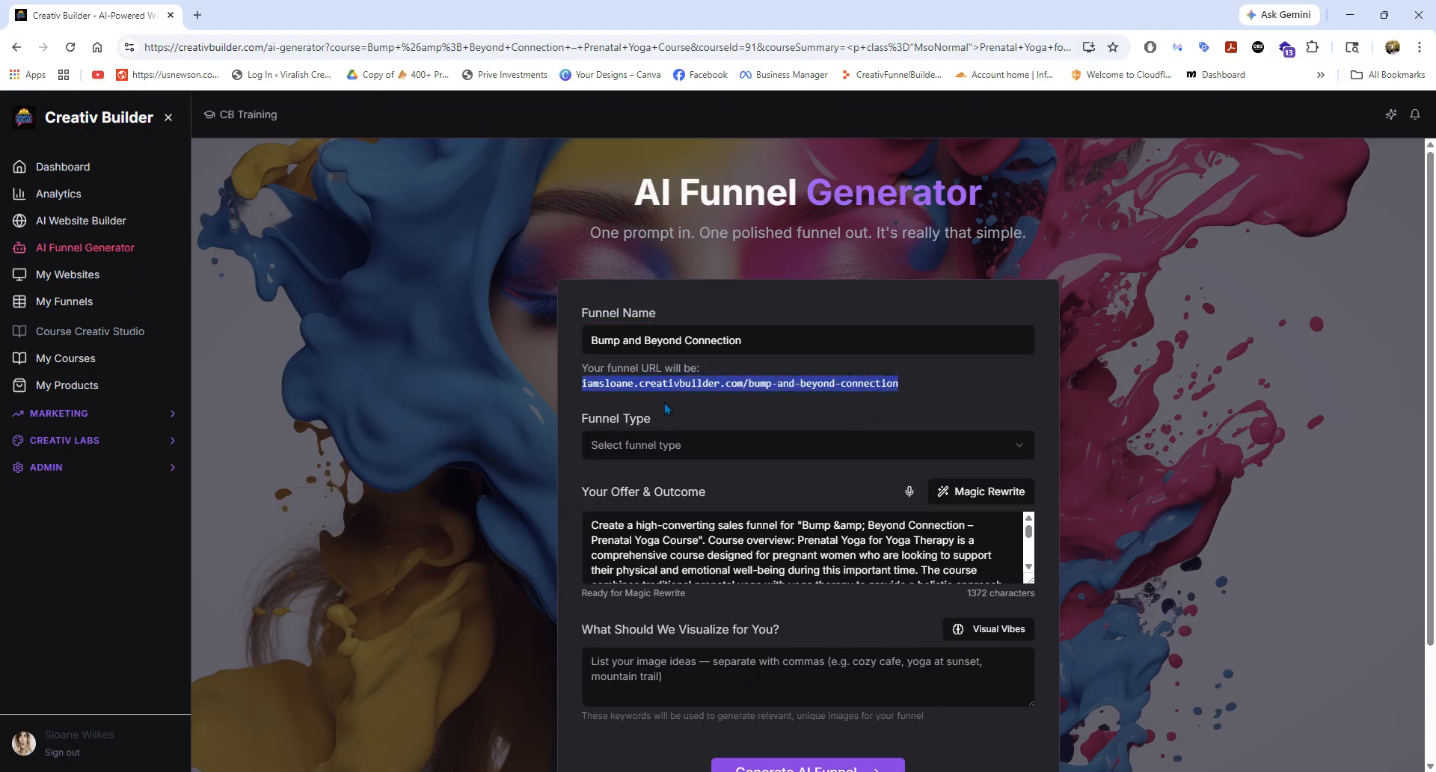
# Set the funnel type to Opt-In Funnel.
pyautogui.scroll(-2, 667, 408)
pyautogui.click(675, 323)
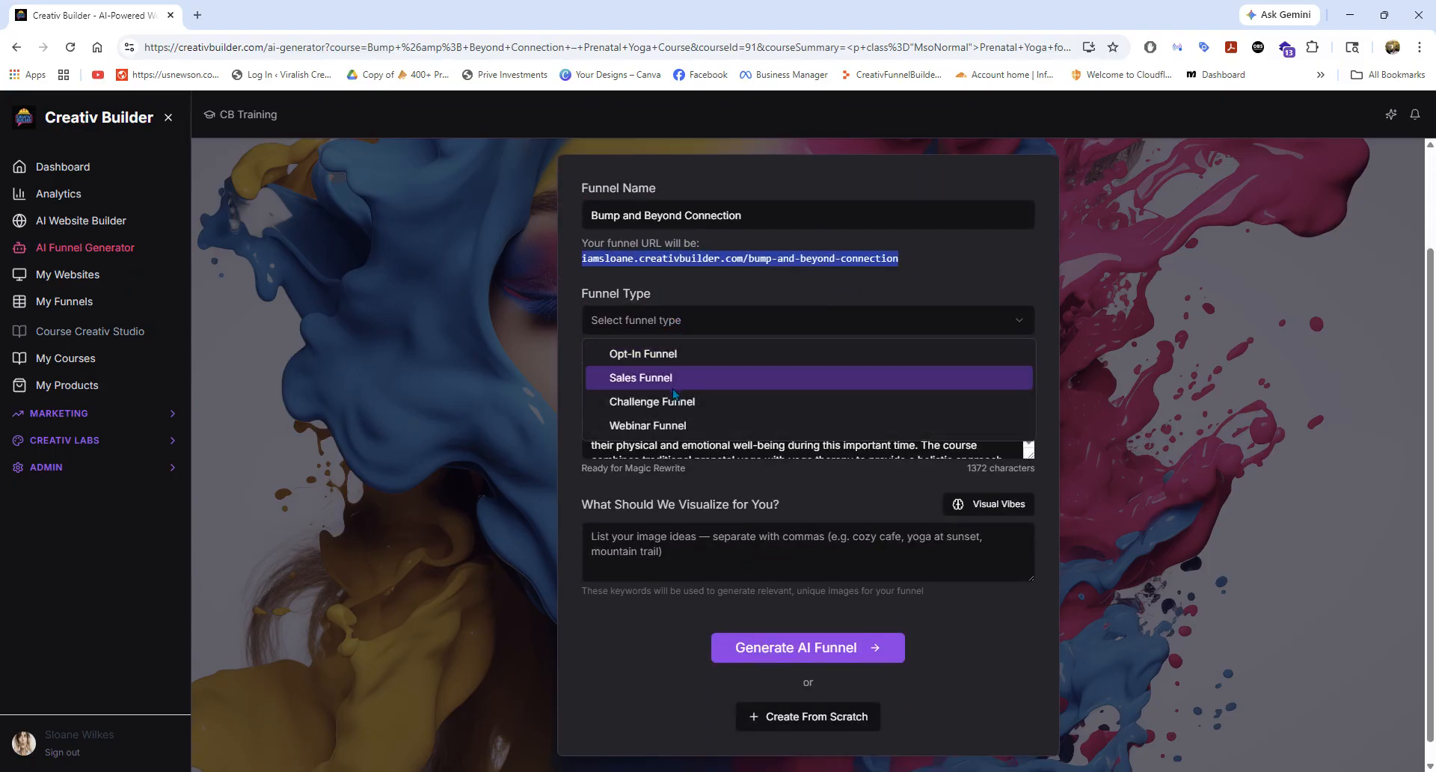
pyautogui.click(671, 354)
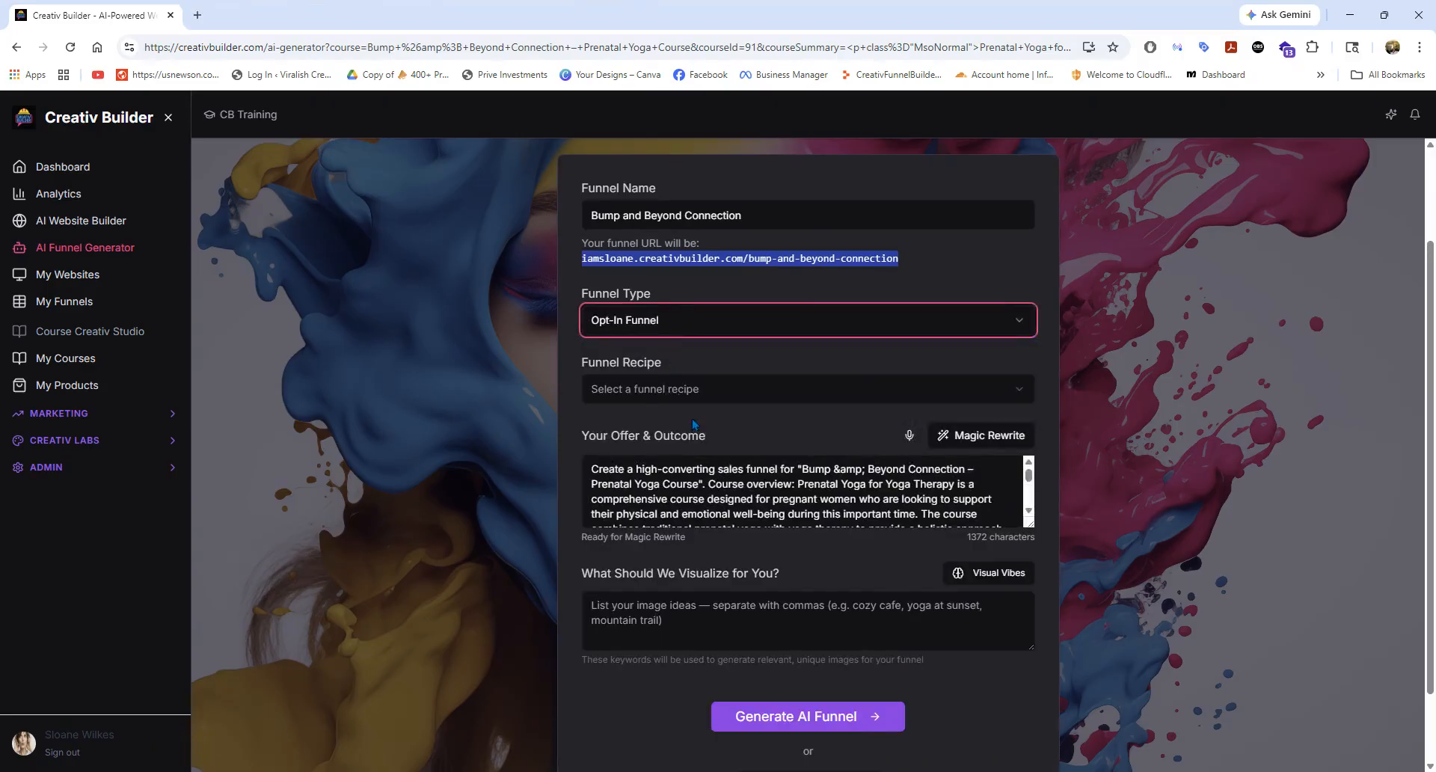
pyautogui.scroll(-3, 683, 485)
pyautogui.scroll(3, 748, 486)
# Look over the Marketing and Creativ Labs tools and open BrainBrew.
pyautogui.click(39, 413)
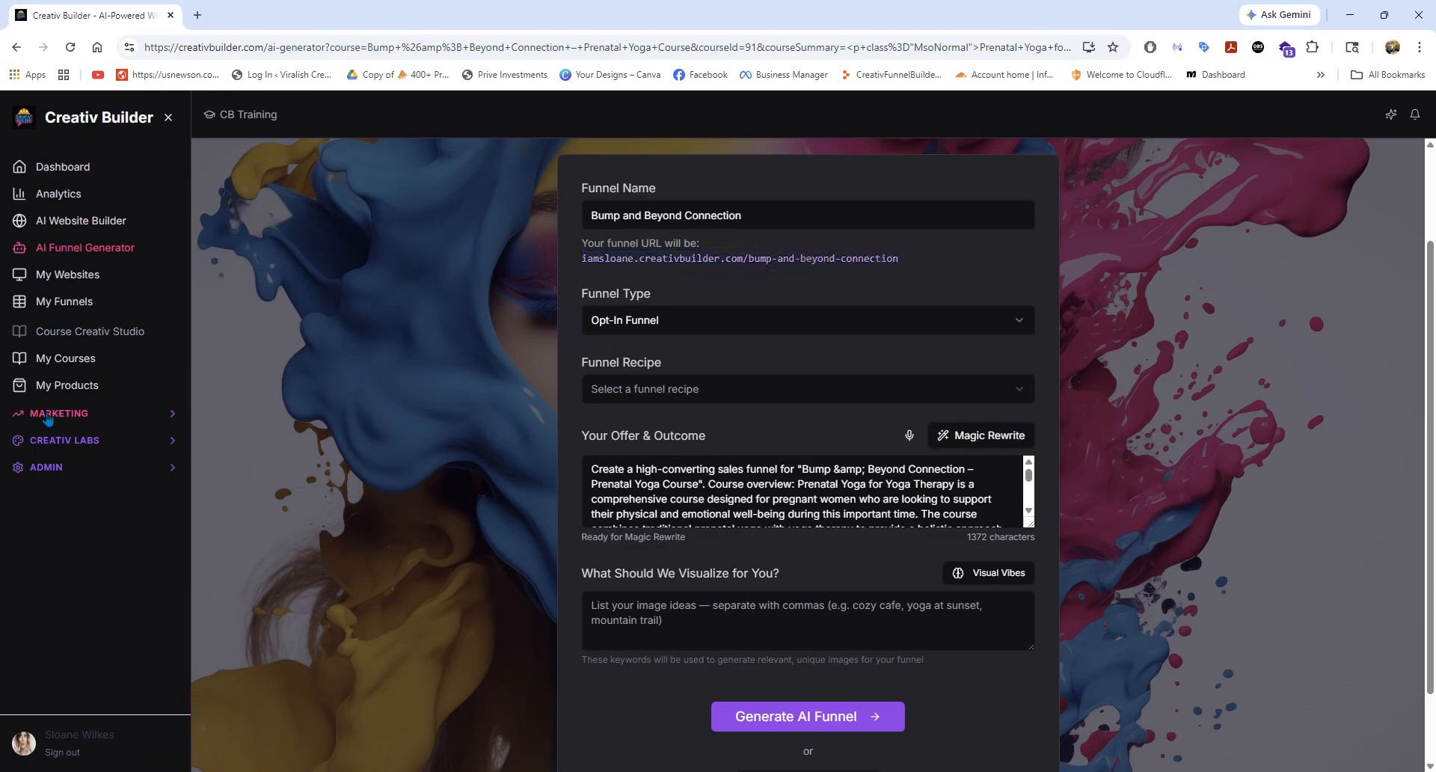
pyautogui.click(64, 602)
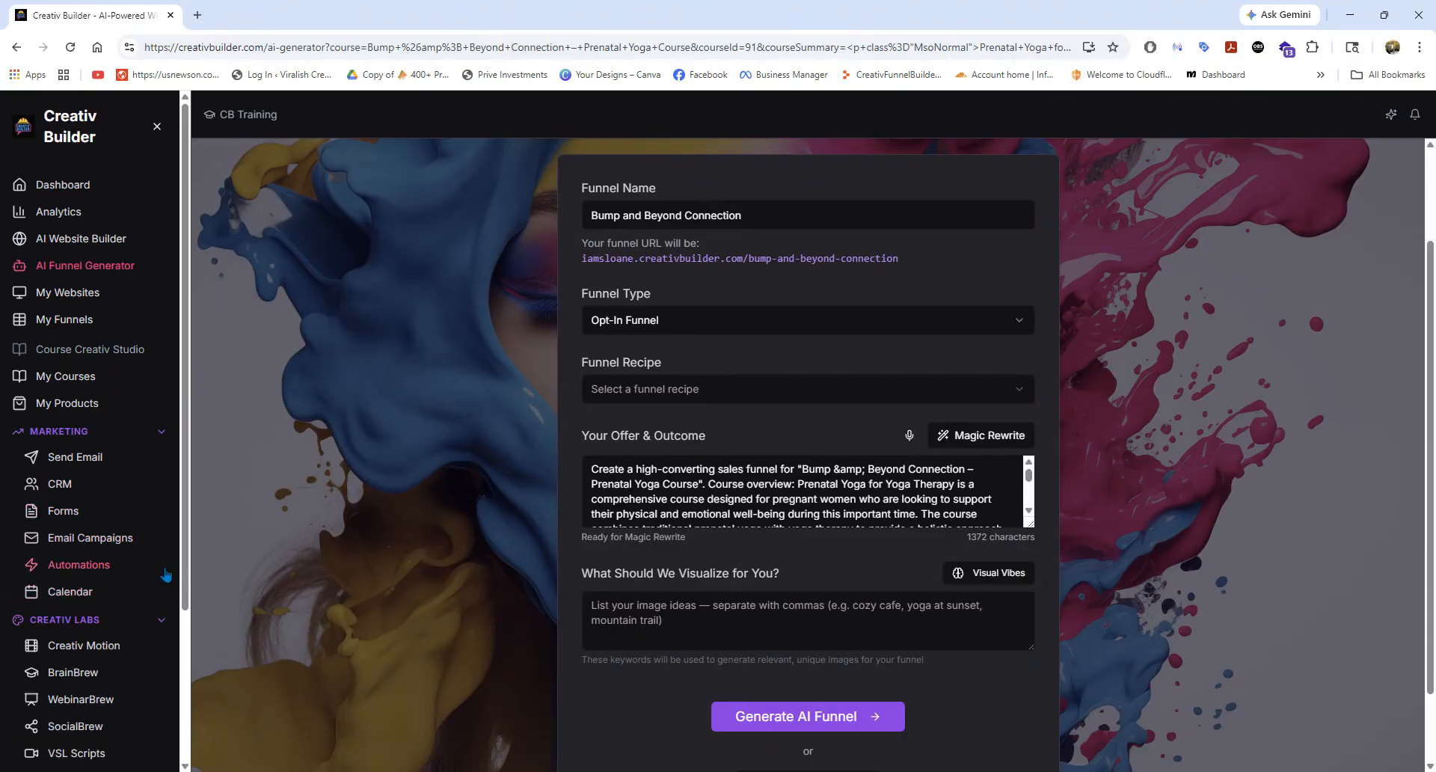
pyautogui.scroll(-3, 90, 569)
pyautogui.scroll(1, 93, 566)
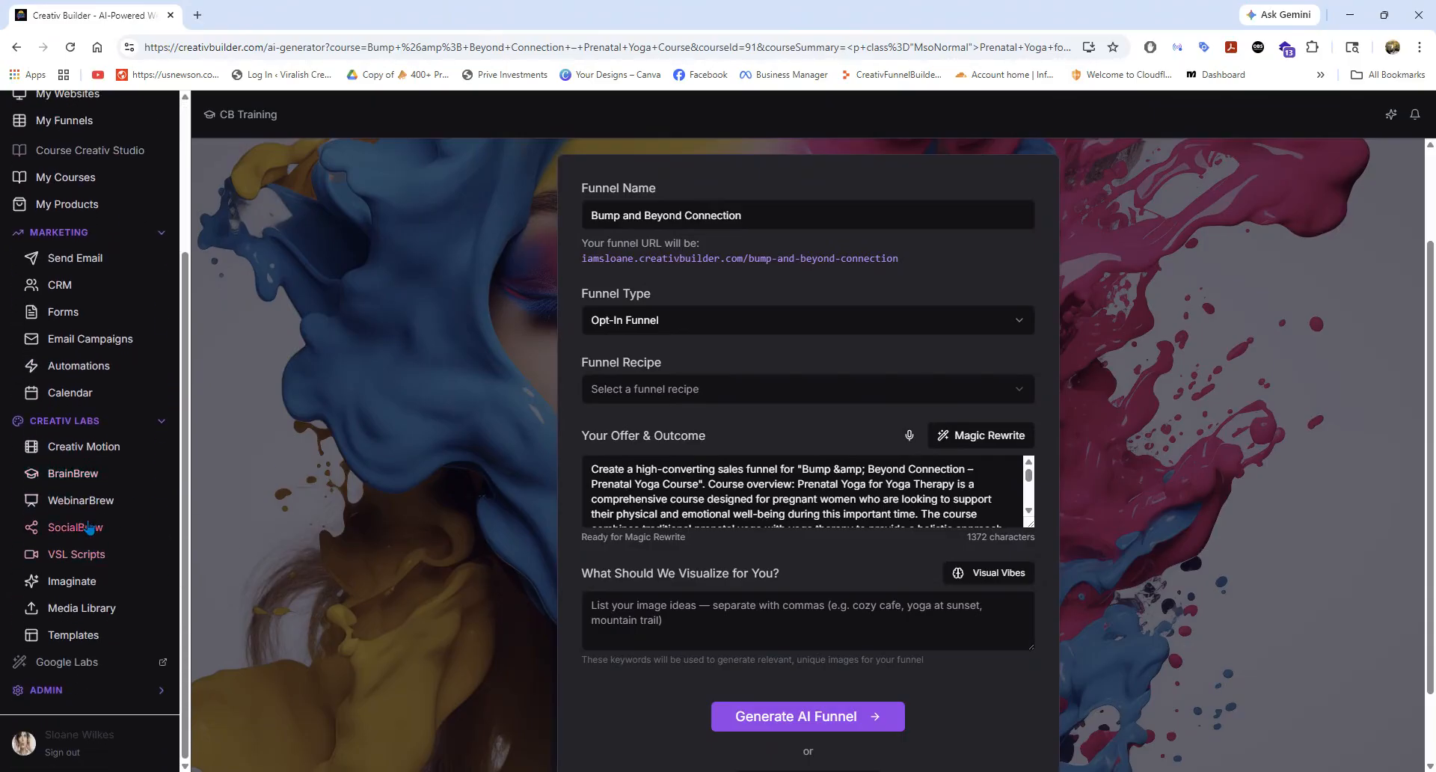
pyautogui.click(93, 479)
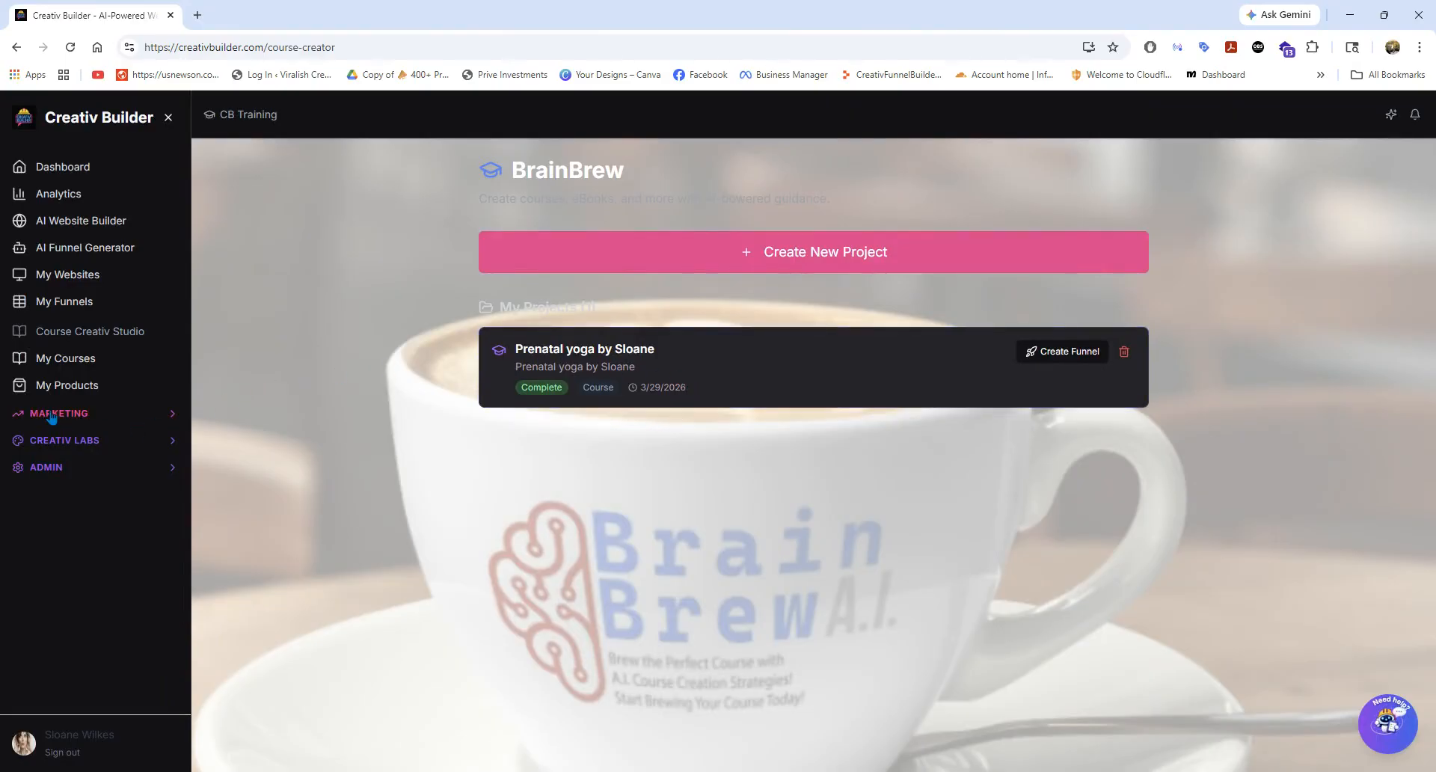
# Open the prental yoga script in VSL Scripts and read through its text.
pyautogui.click(59, 413)
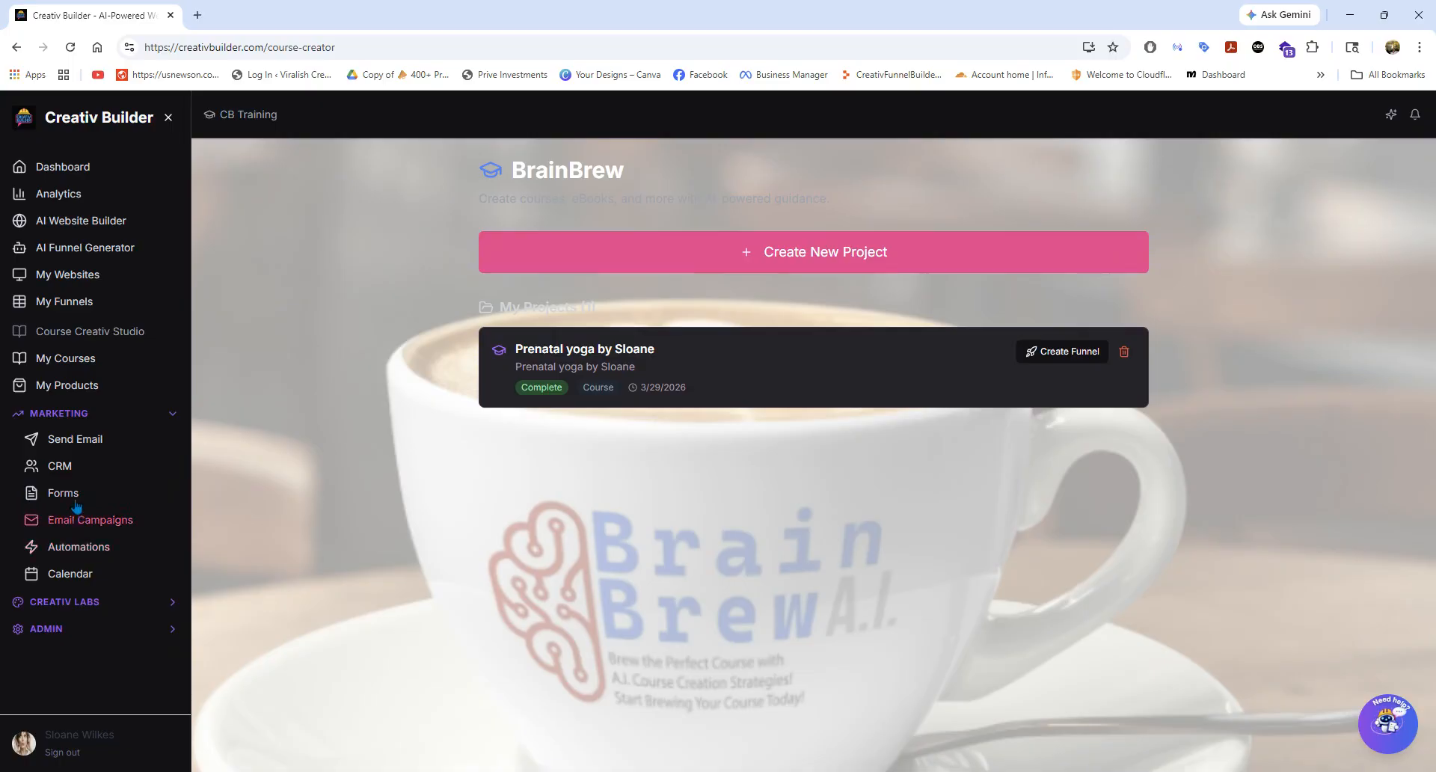
pyautogui.click(72, 601)
pyautogui.scroll(-3, 72, 602)
pyautogui.click(68, 552)
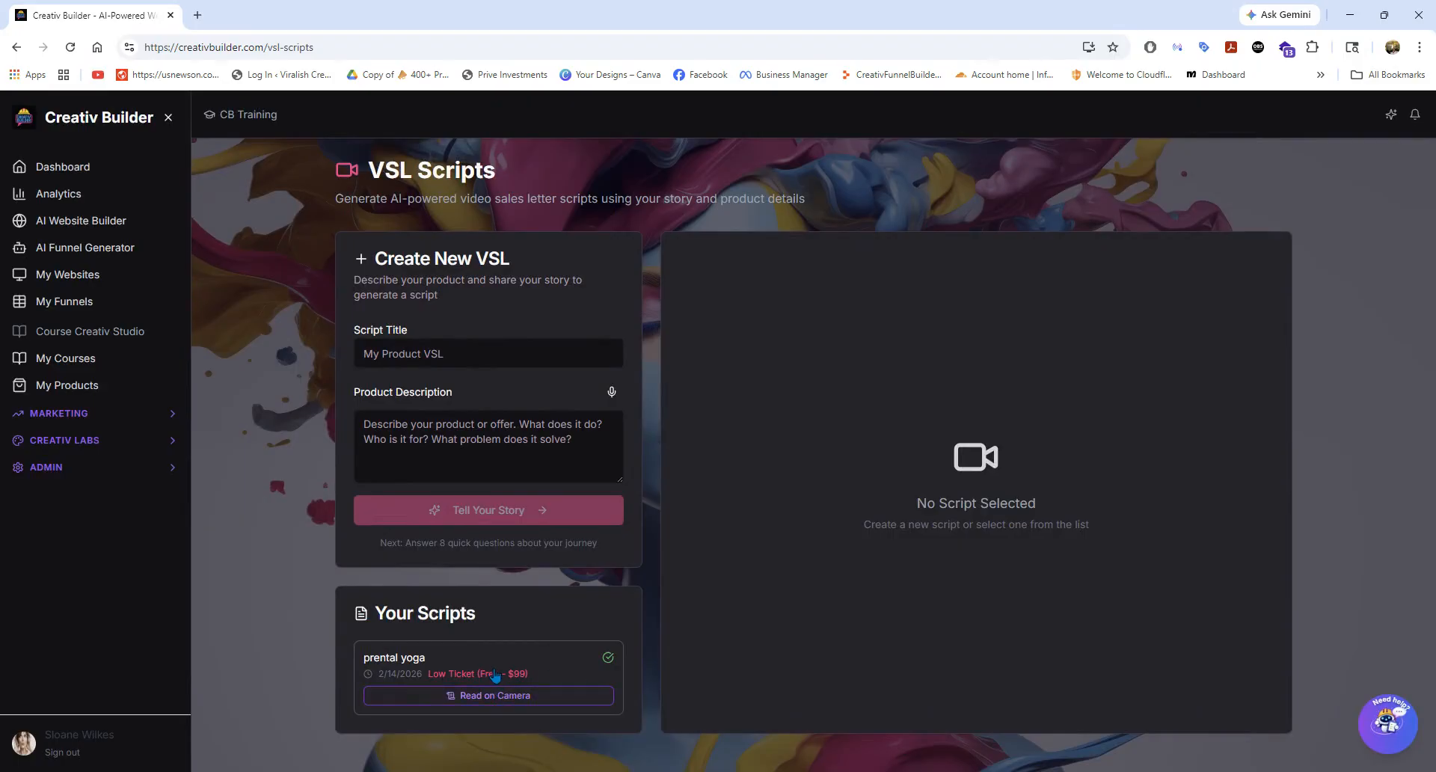
pyautogui.click(495, 673)
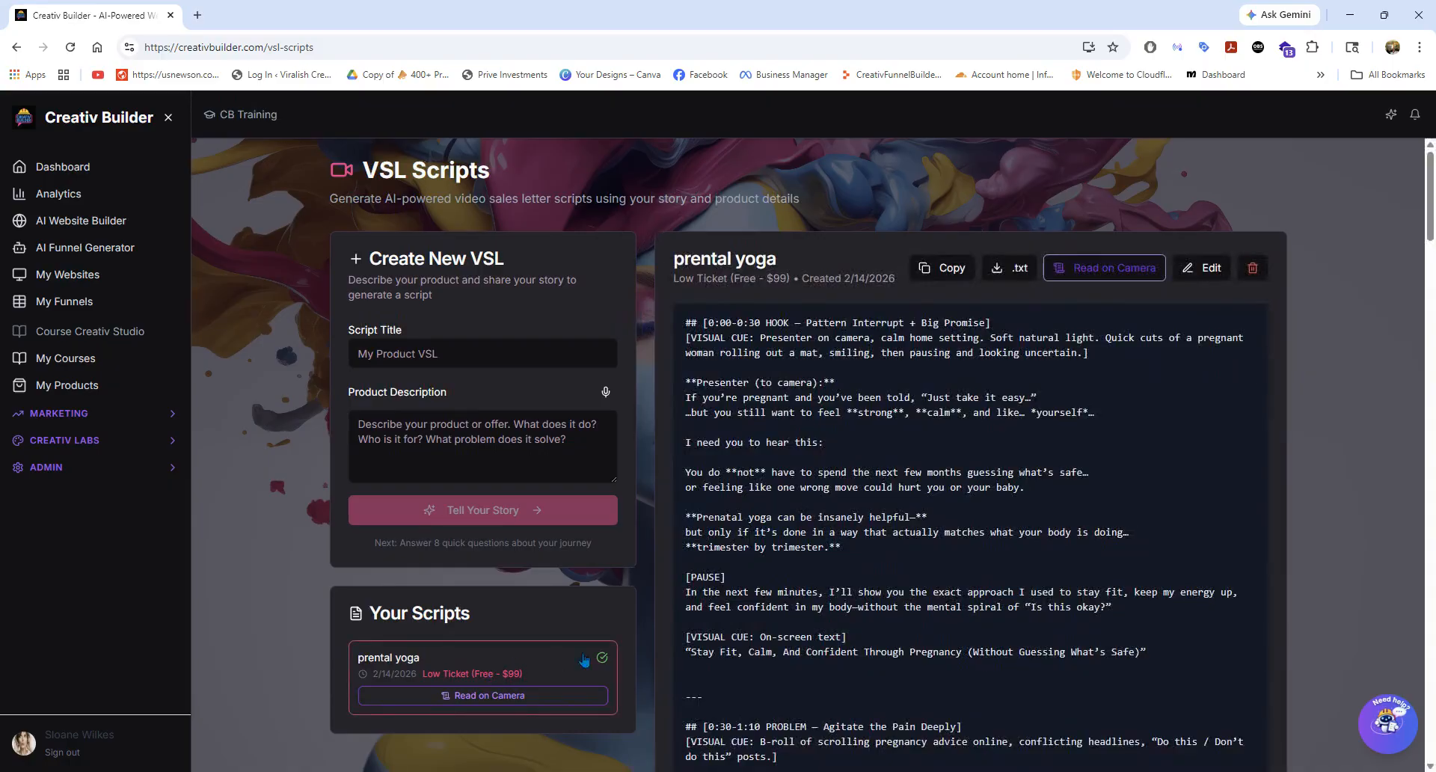
pyautogui.scroll(-15, 970, 533)
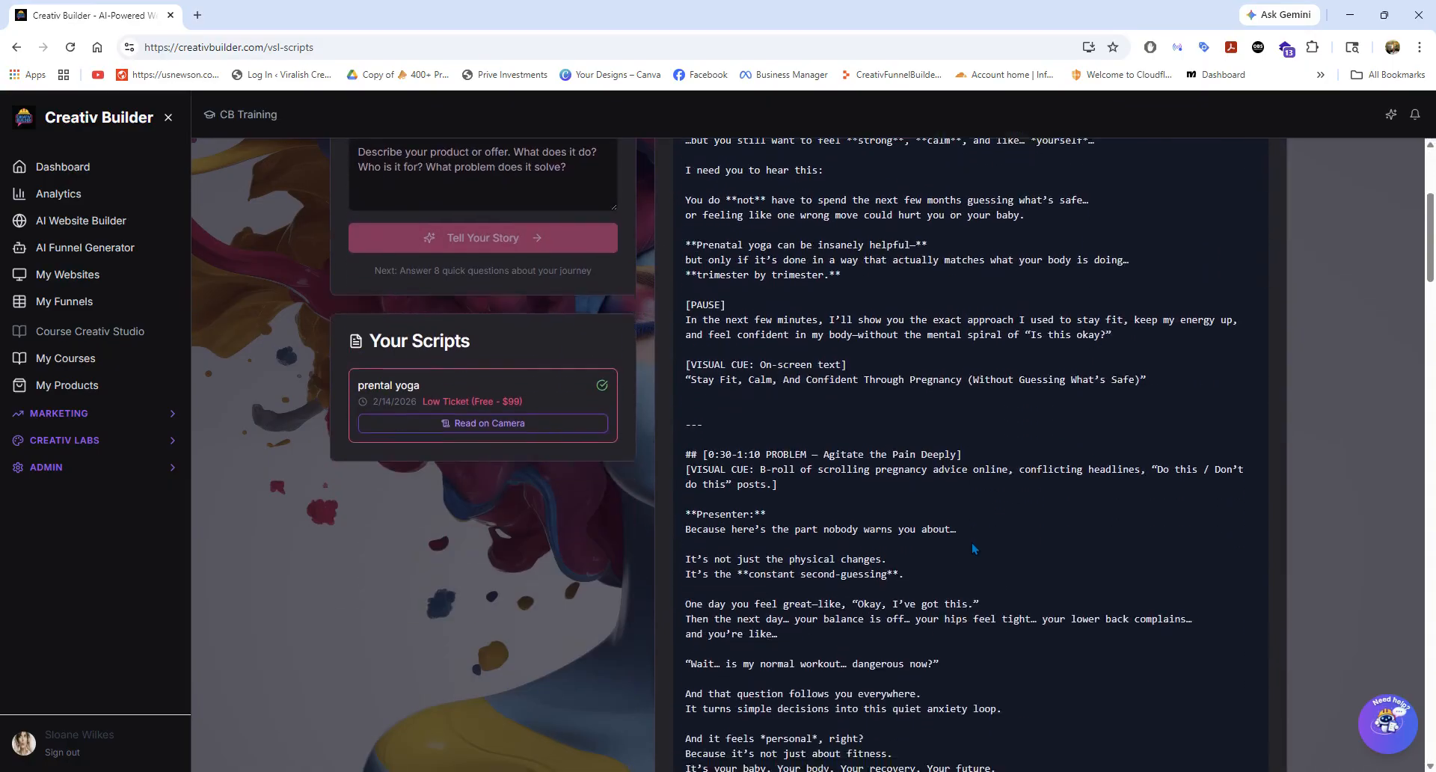
pyautogui.scroll(-3, 974, 554)
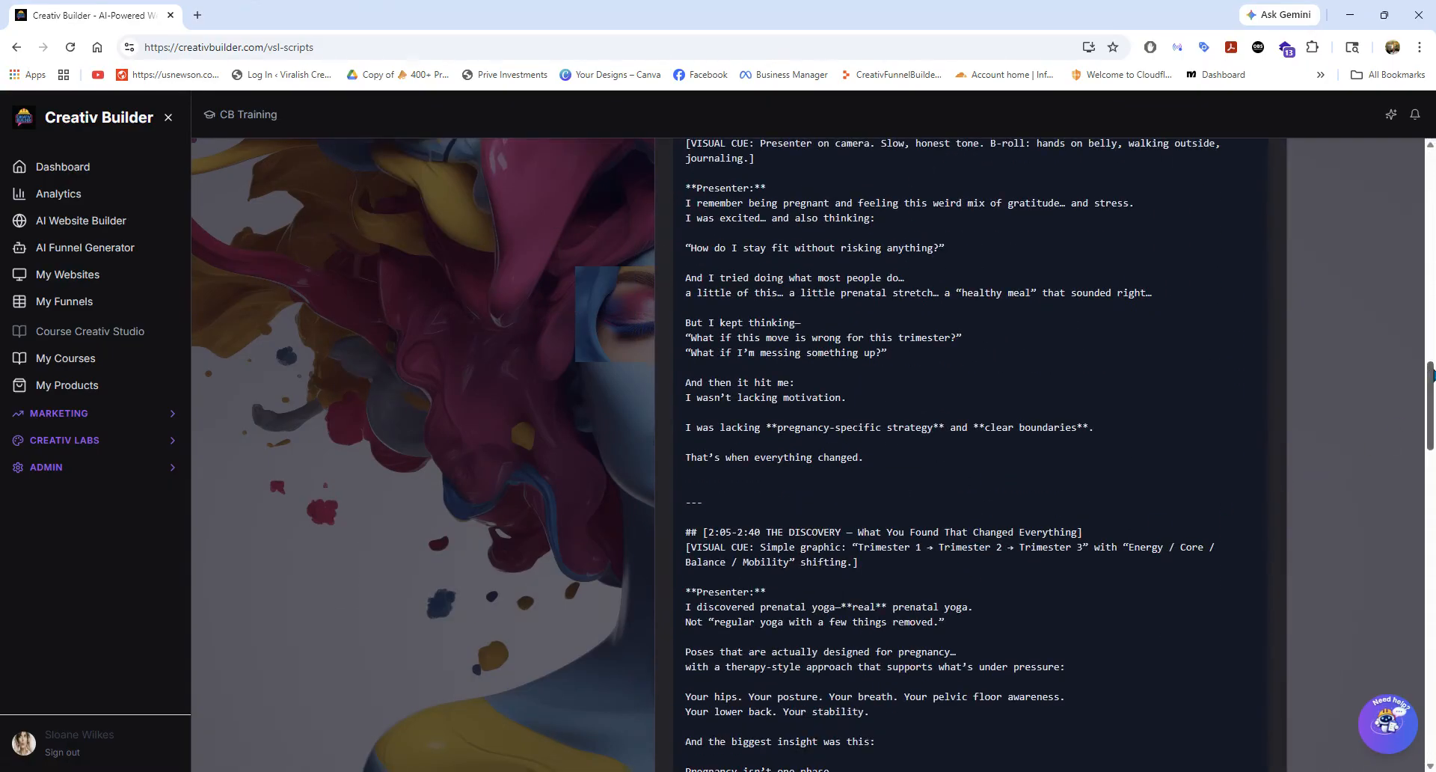
pyautogui.scroll(-1, 1431, 383)
pyautogui.moveTo(1431, 384); pyautogui.dragTo(1410, 195)
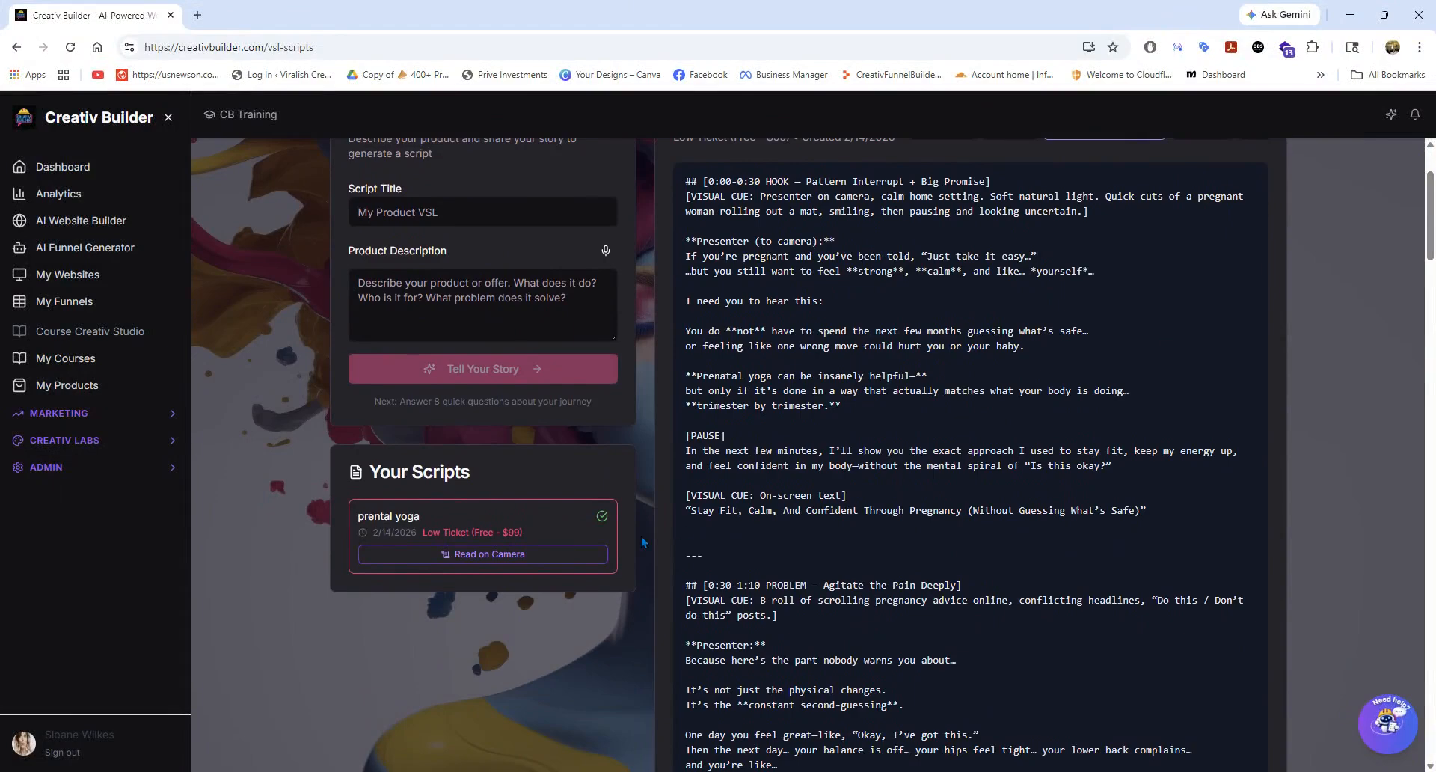
# Open WebinarBrew to view the account's webinar decks.
pyautogui.click(99, 442)
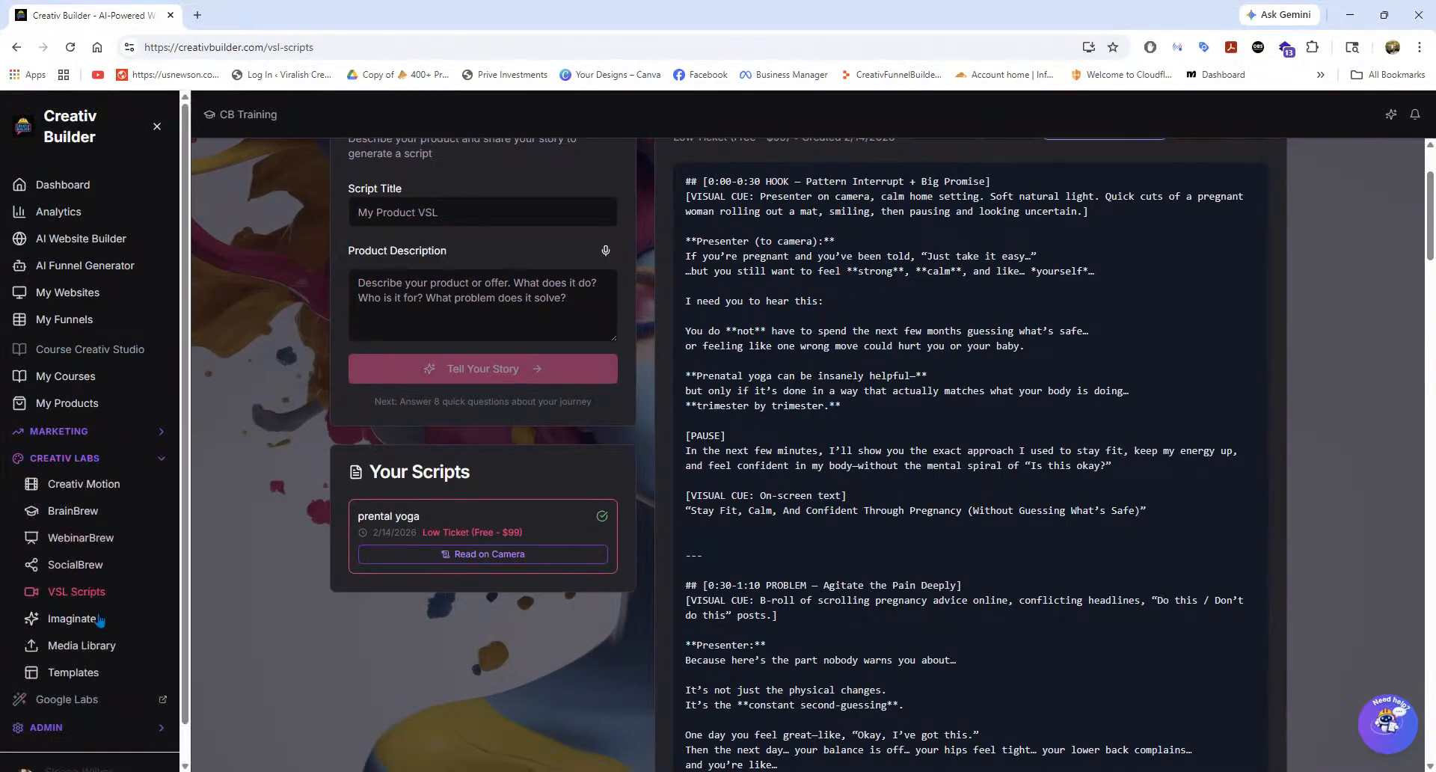
pyautogui.click(81, 539)
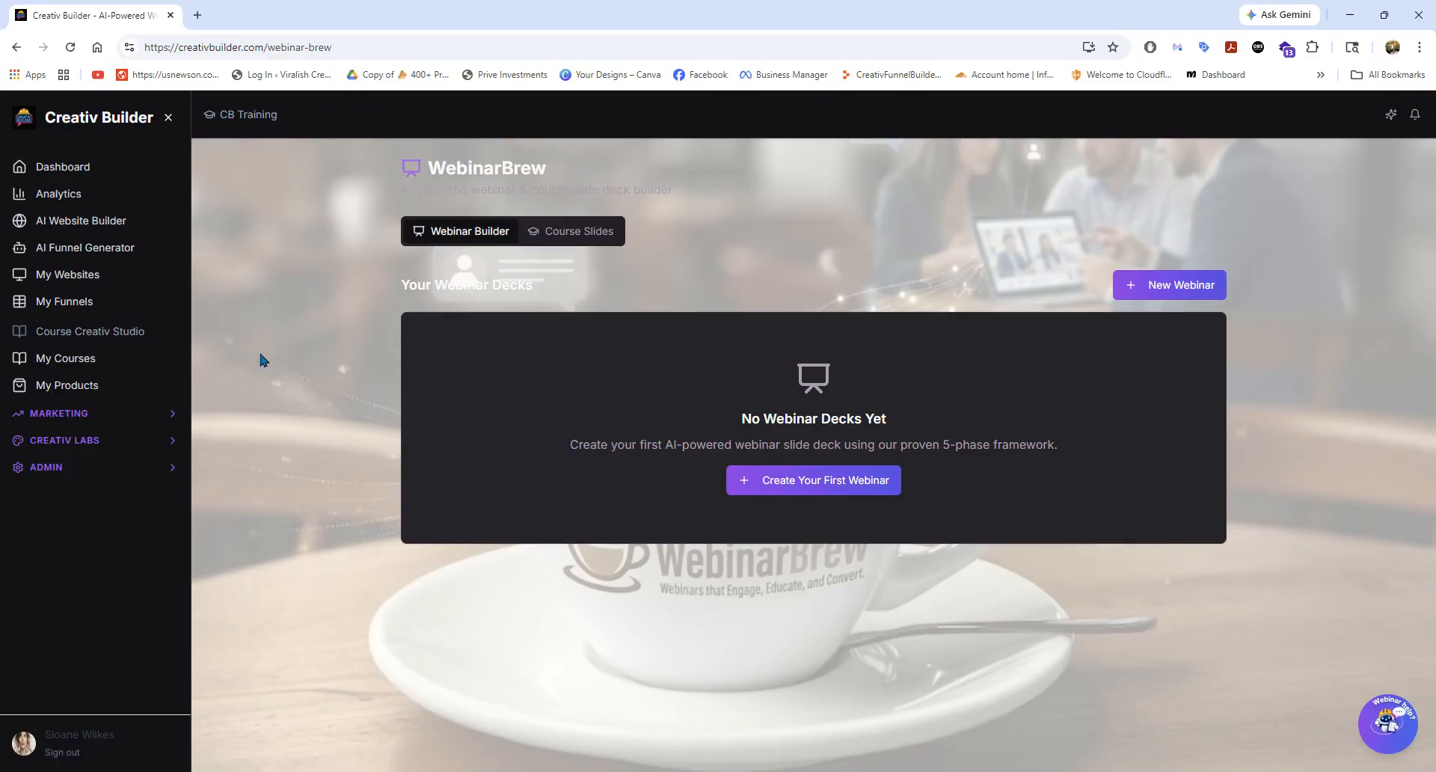
# Sign out of the current account and sign in with the admin account's saved username and password.
pyautogui.click(62, 752)
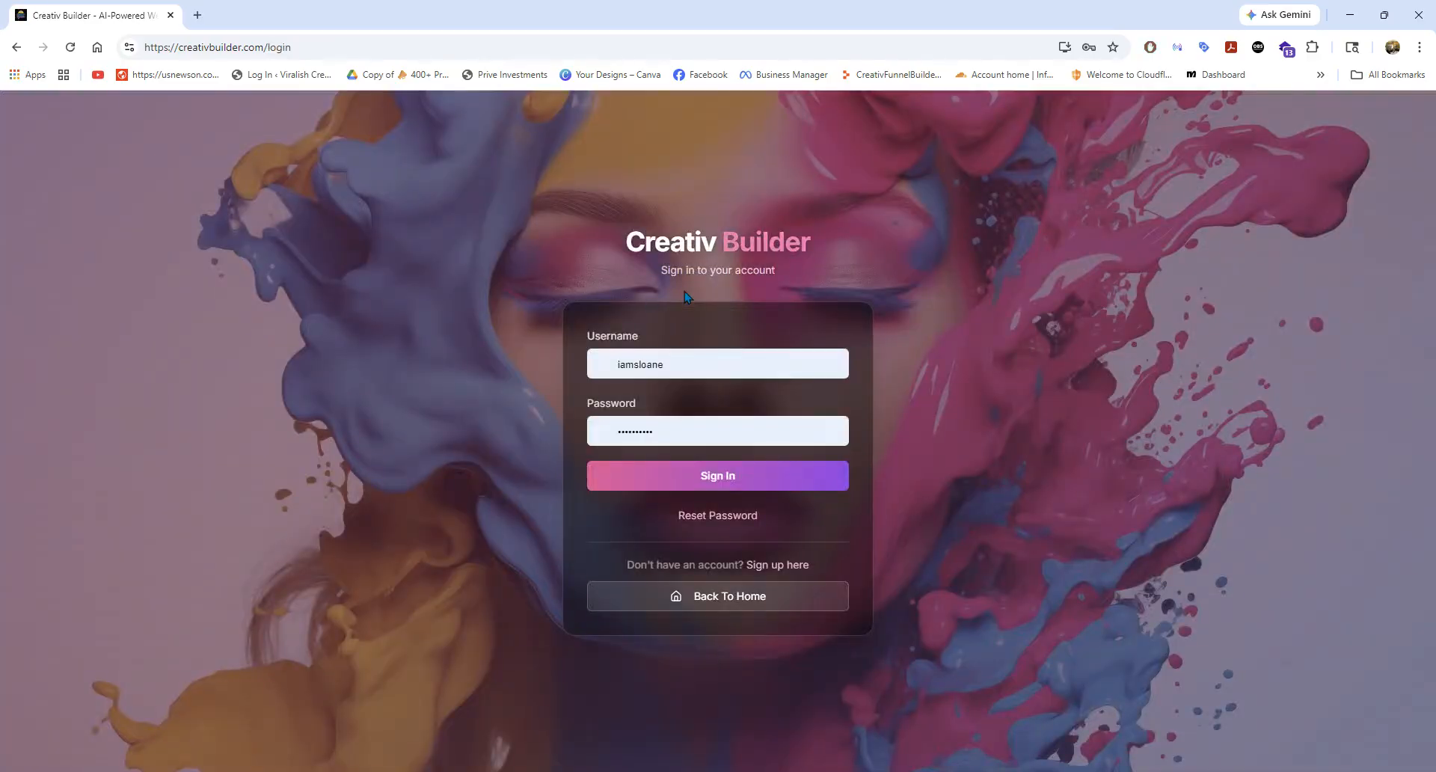
pyautogui.click(704, 374)
pyautogui.click(917, 335)
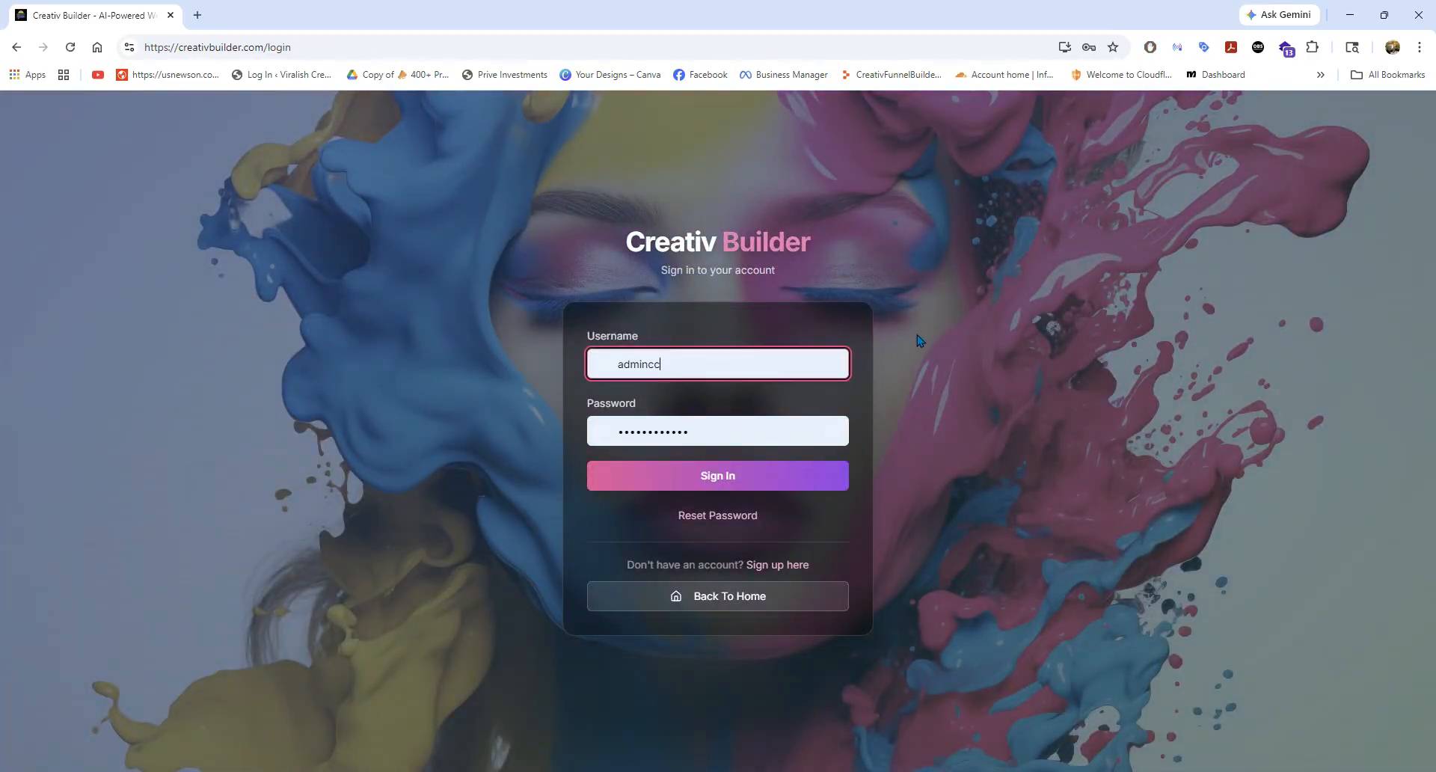
pyautogui.click(714, 485)
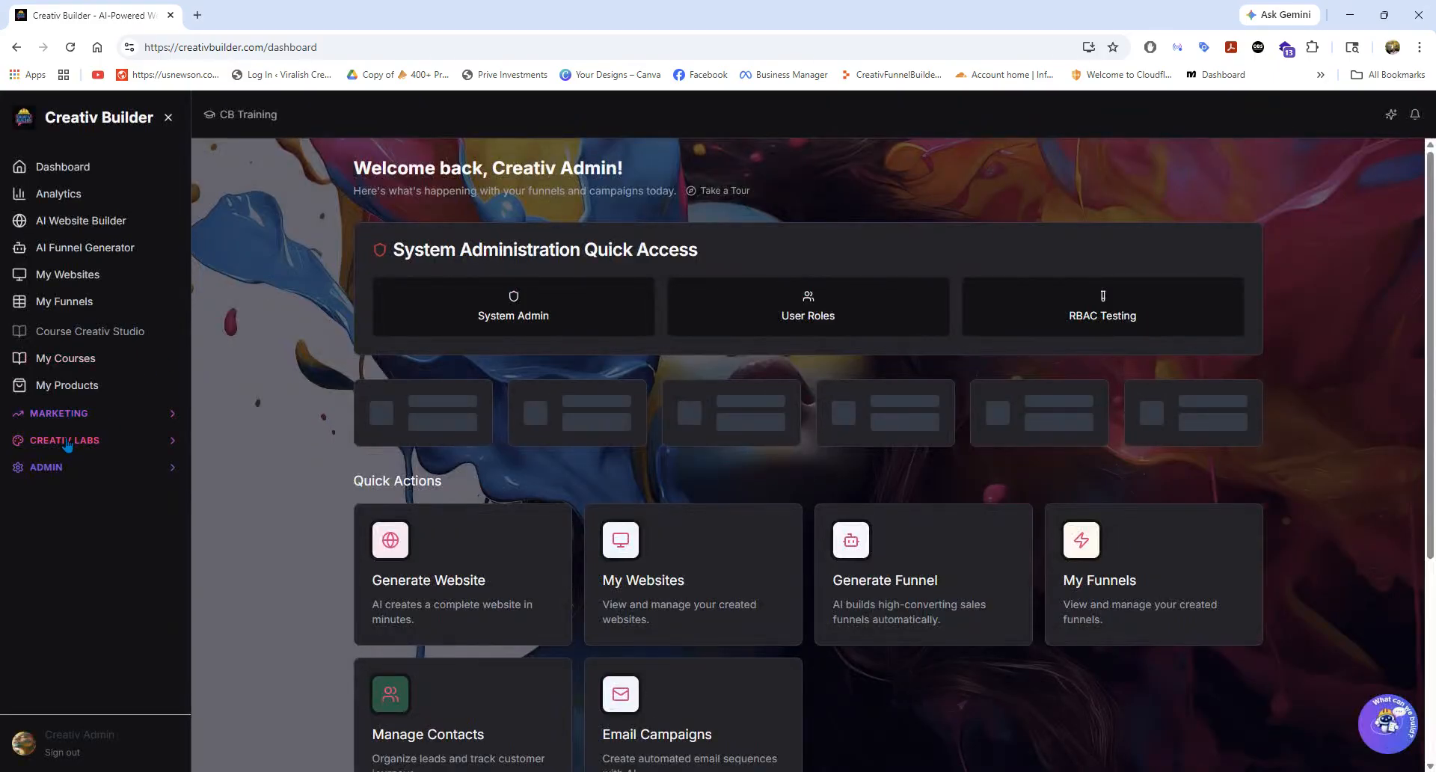
# View the admin account's webinar decks in WebinarBrew and look over the Creativ Labs tools.
pyautogui.click(66, 441)
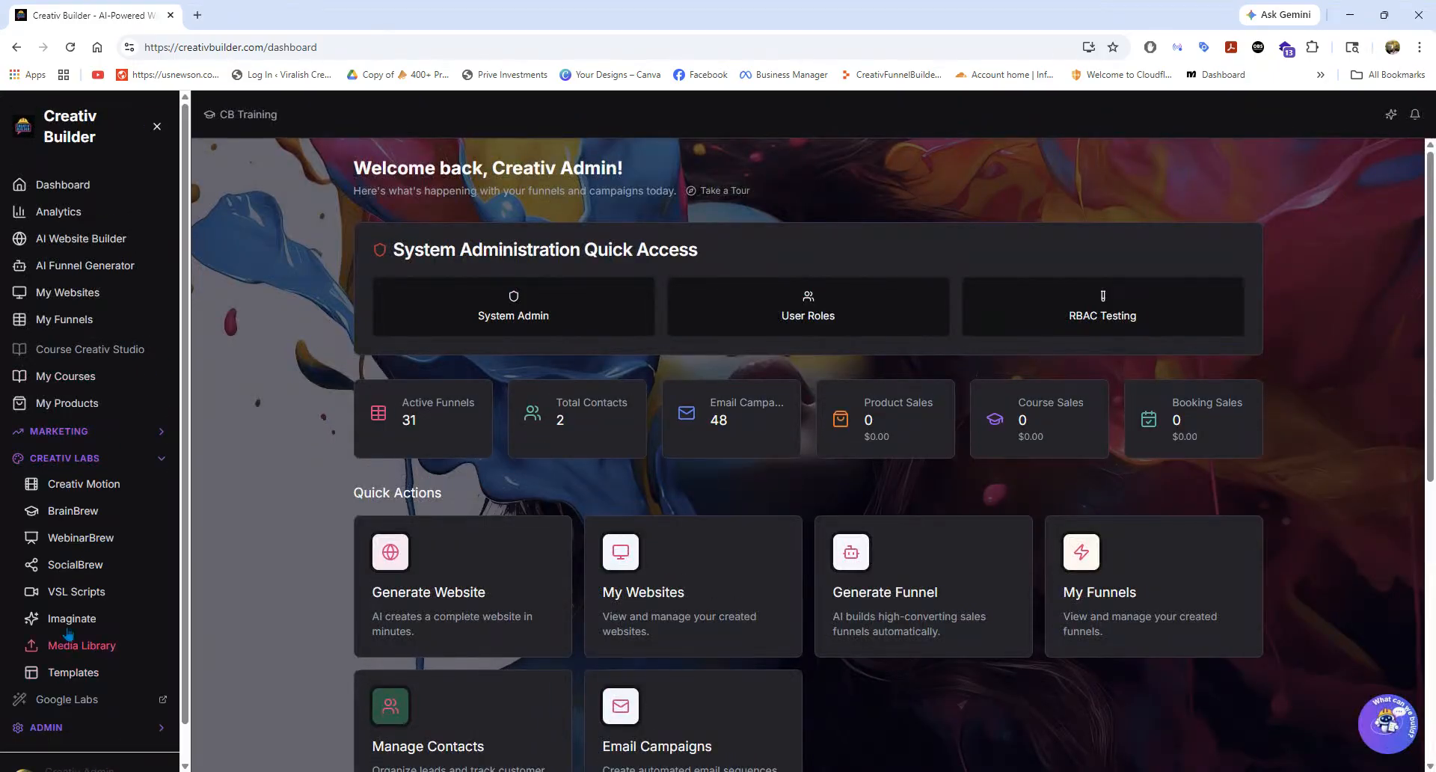
pyautogui.click(75, 537)
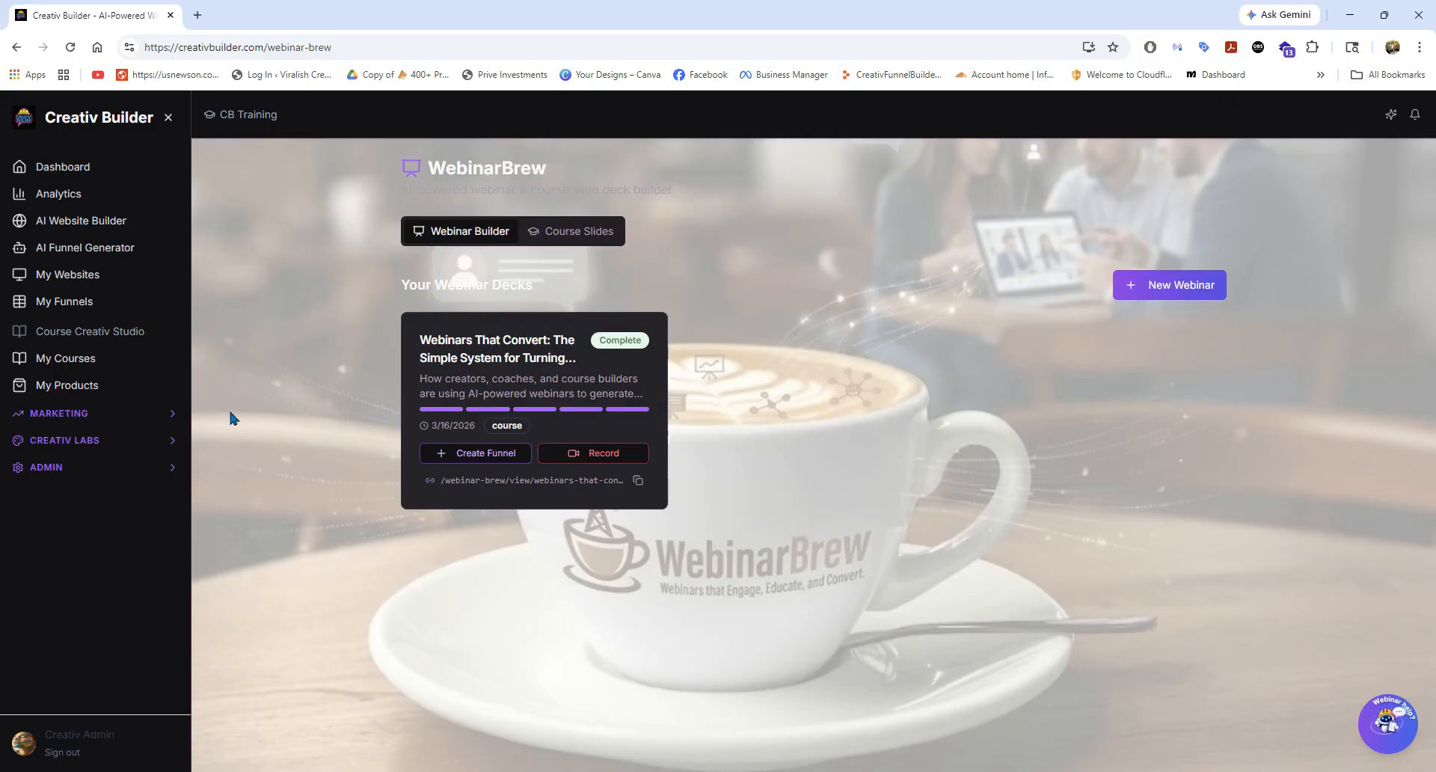
pyautogui.click(87, 443)
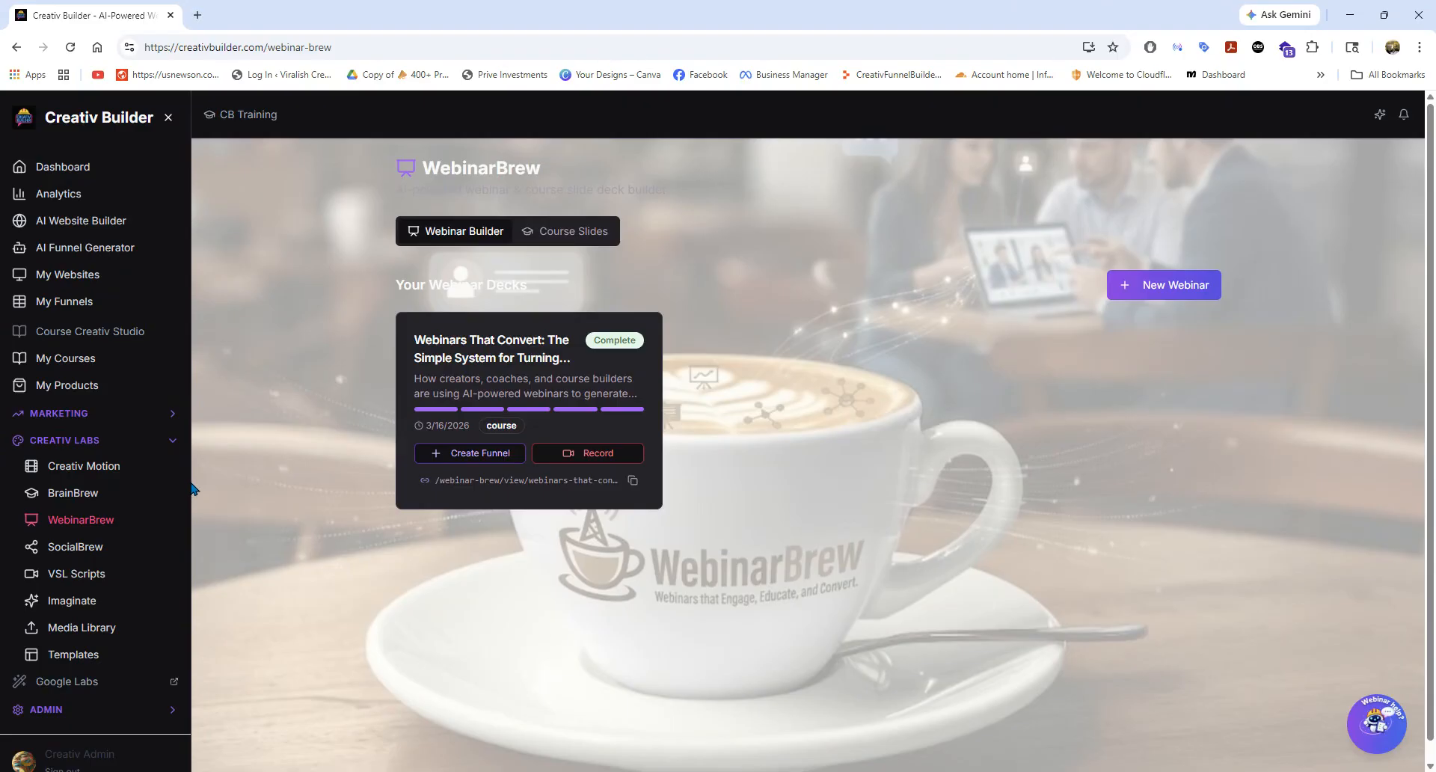
pyautogui.scroll(-1, 75, 652)
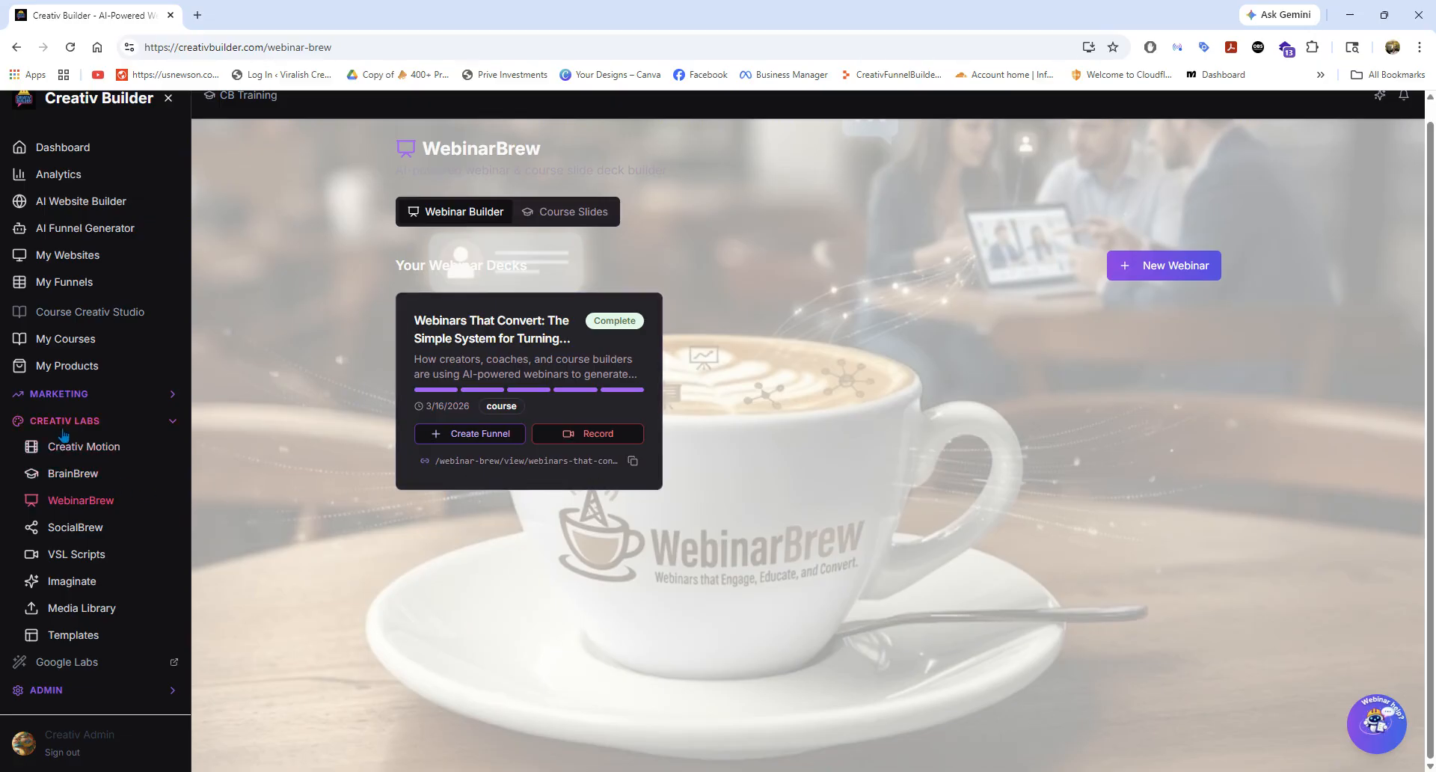
pyautogui.scroll(1, 120, 430)
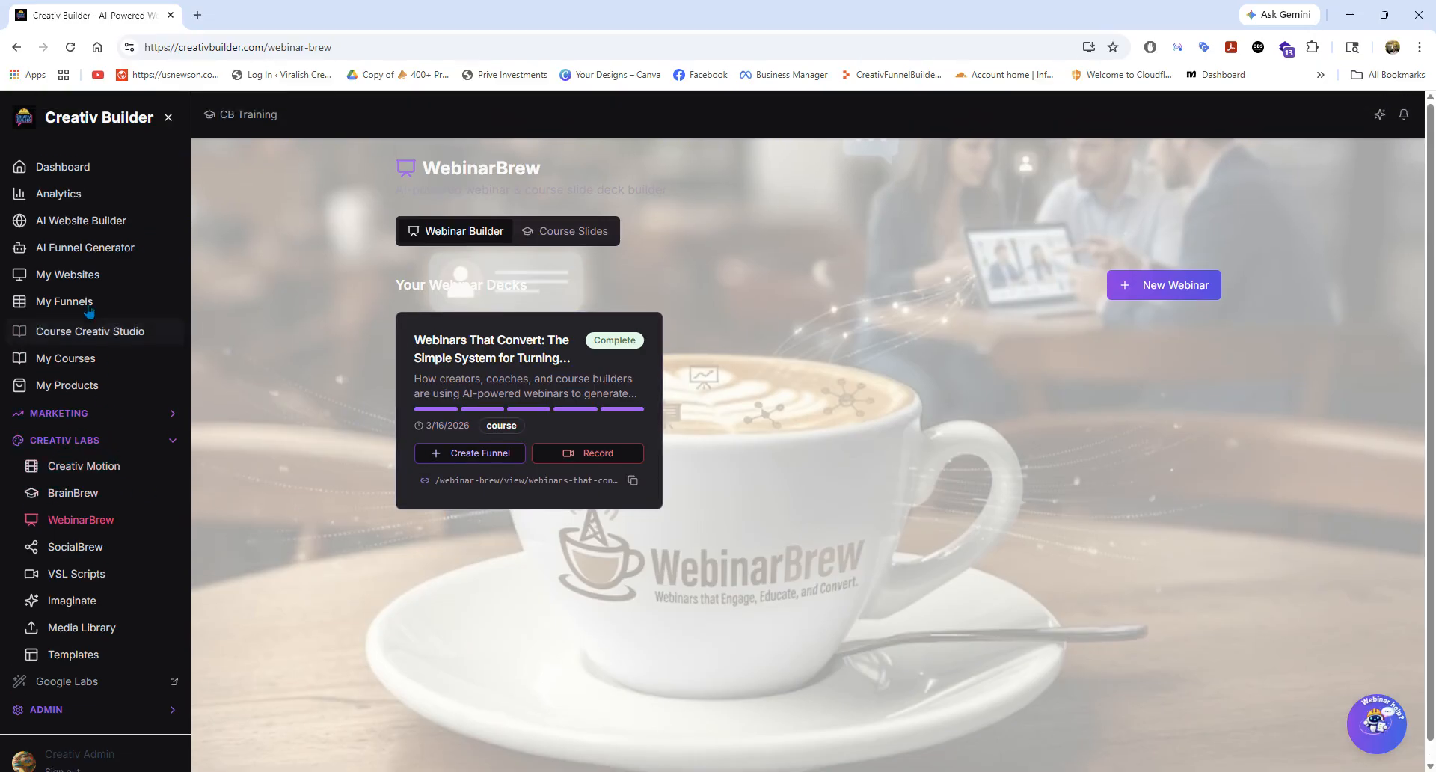
# Look through the AI Website Builder, the My Websites list and the My Funnels list.
pyautogui.click(82, 220)
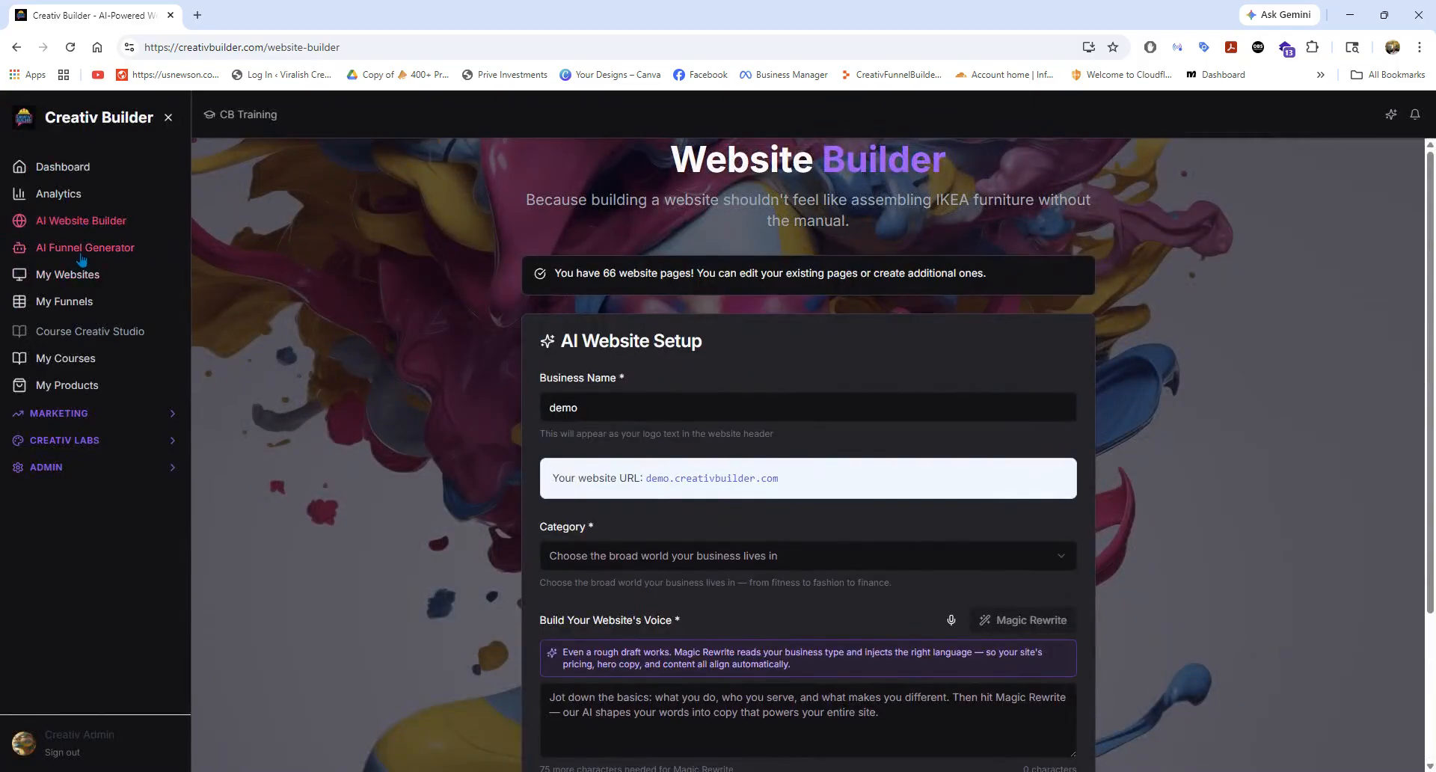
pyautogui.click(73, 277)
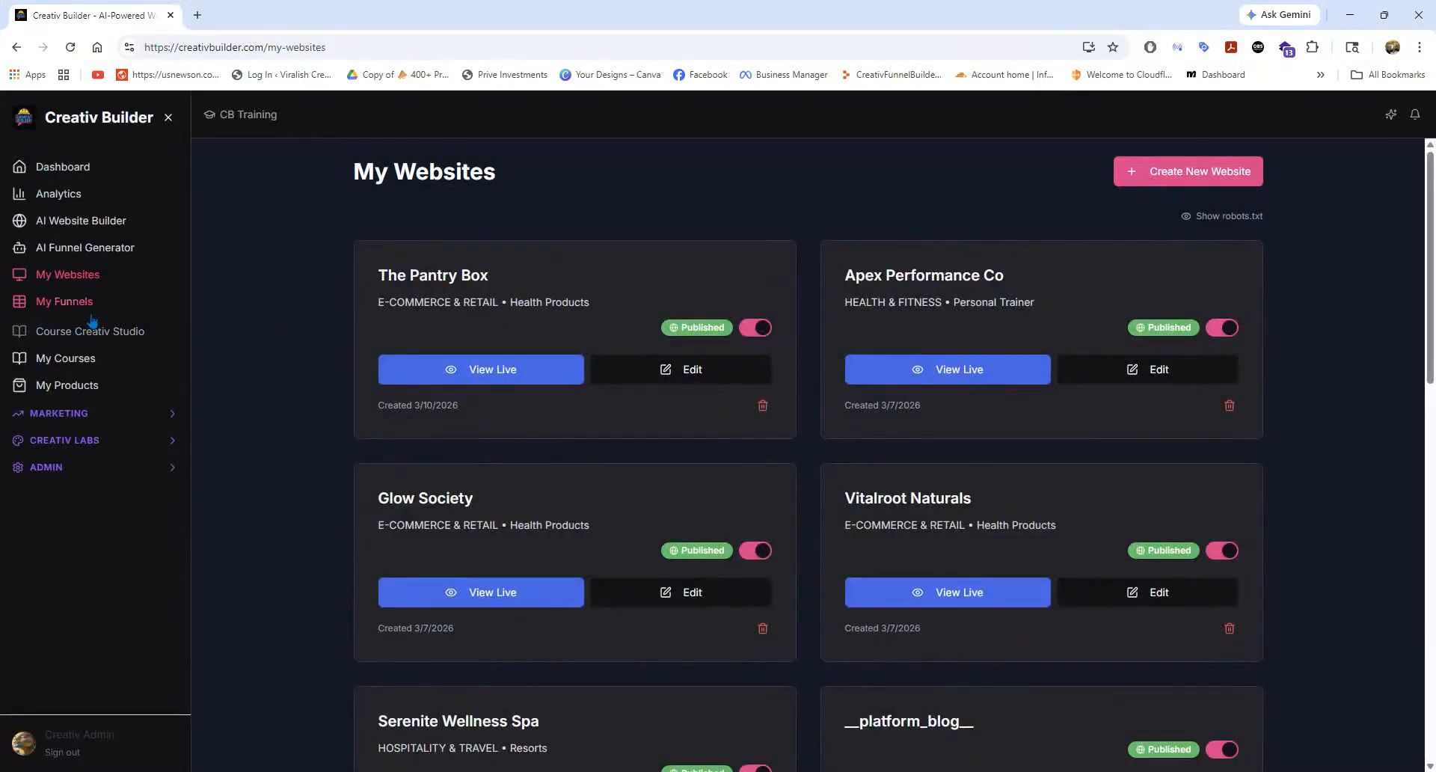
pyautogui.click(90, 308)
pyautogui.scroll(-2, 506, 413)
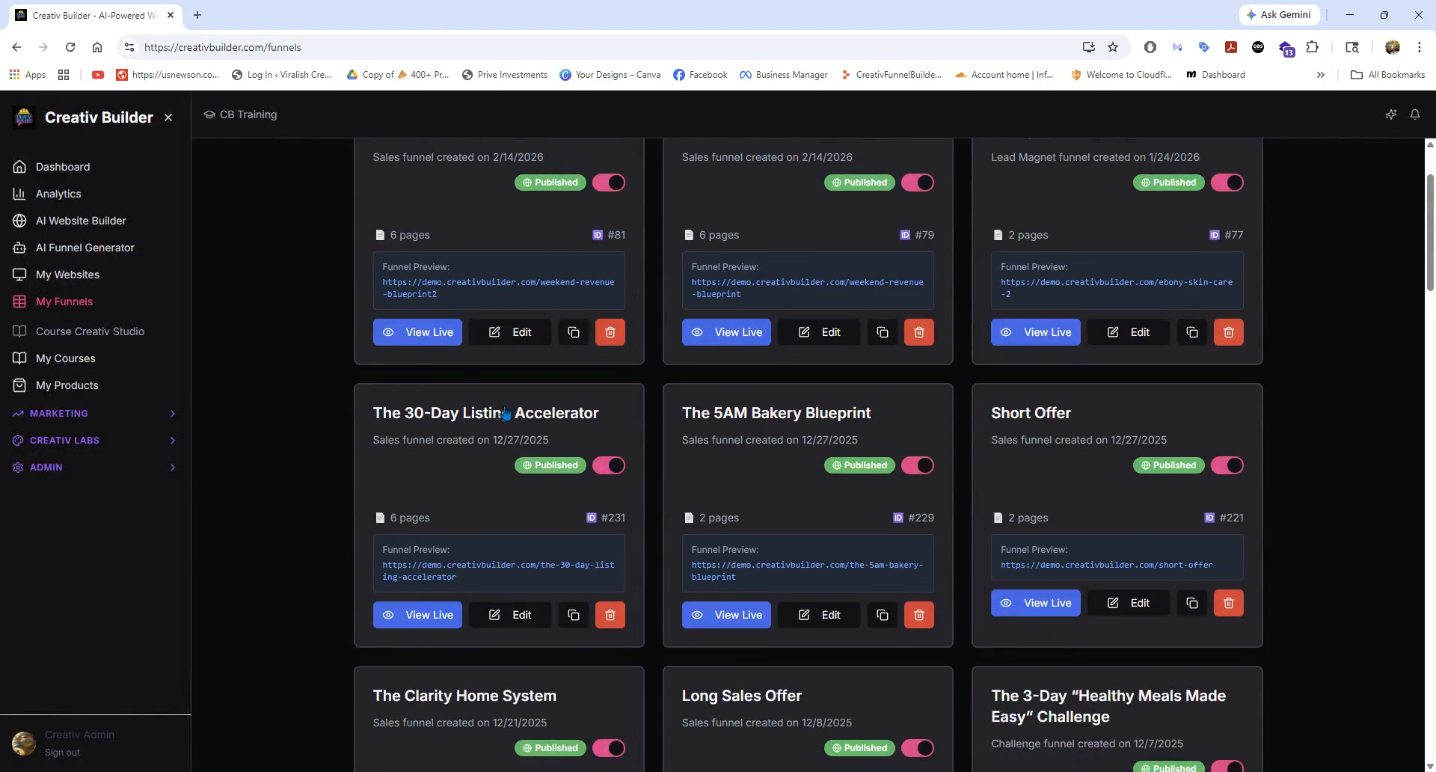
# Open the Weekend Revenue Blueprint2 funnel for editing and examine its hero section.
pyautogui.click(503, 333)
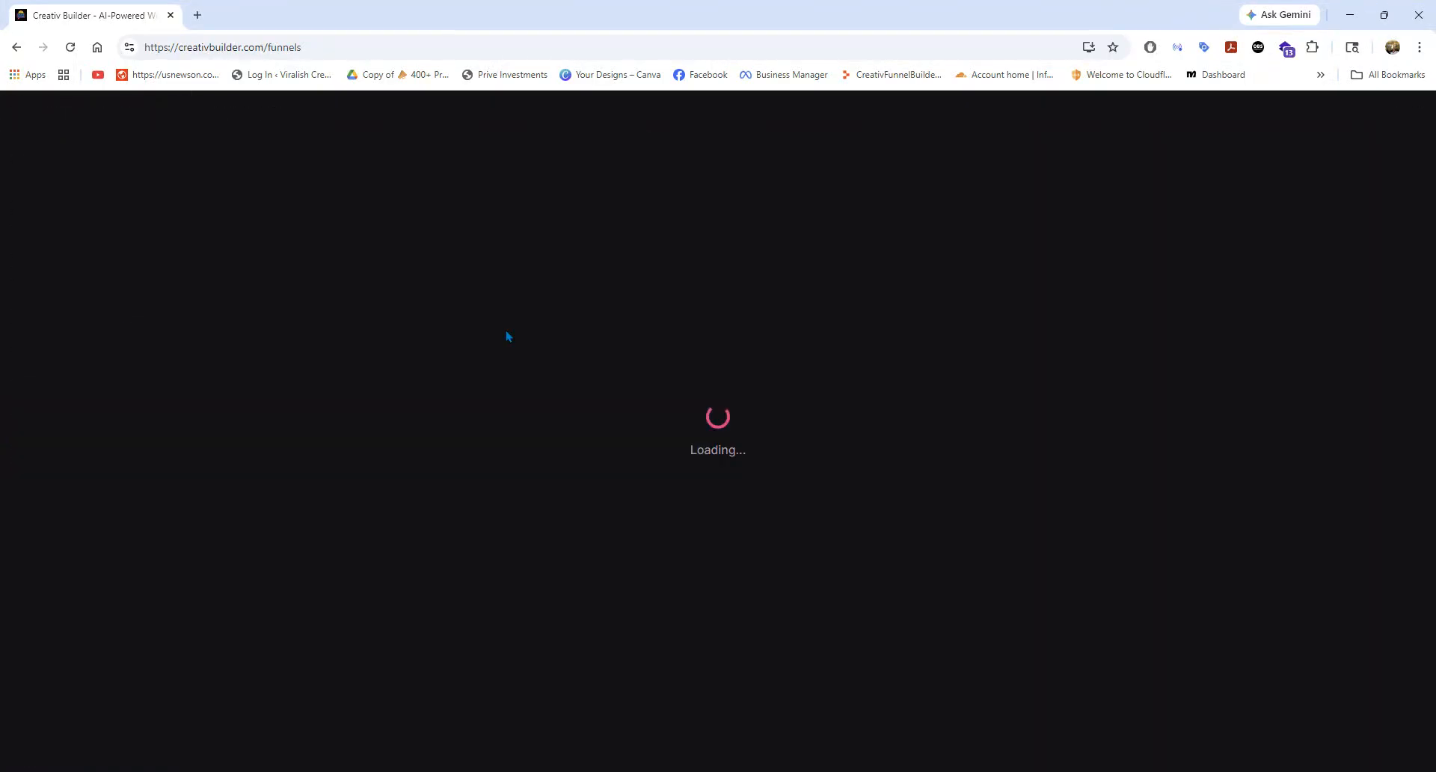
pyautogui.scroll(-5, 492, 377)
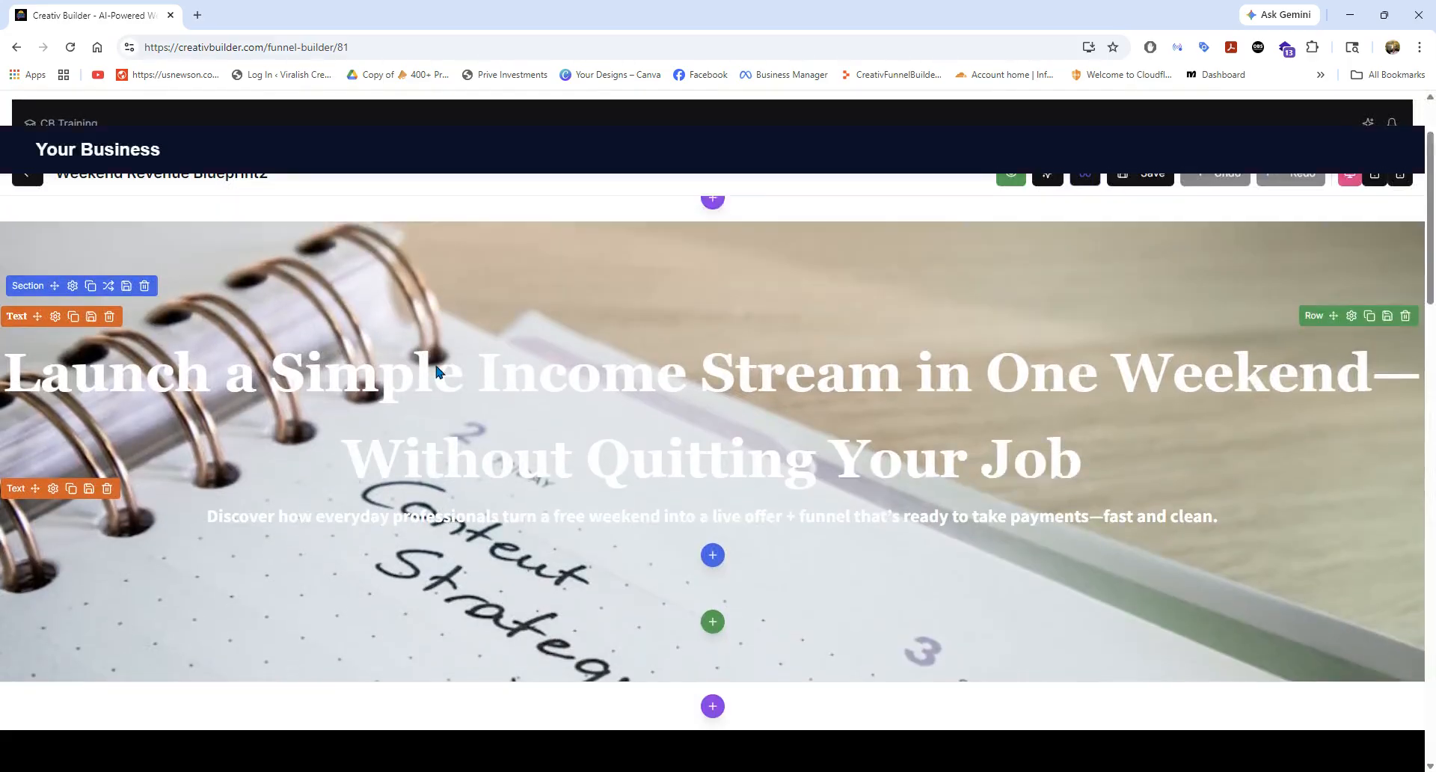
pyautogui.scroll(4, 433, 361)
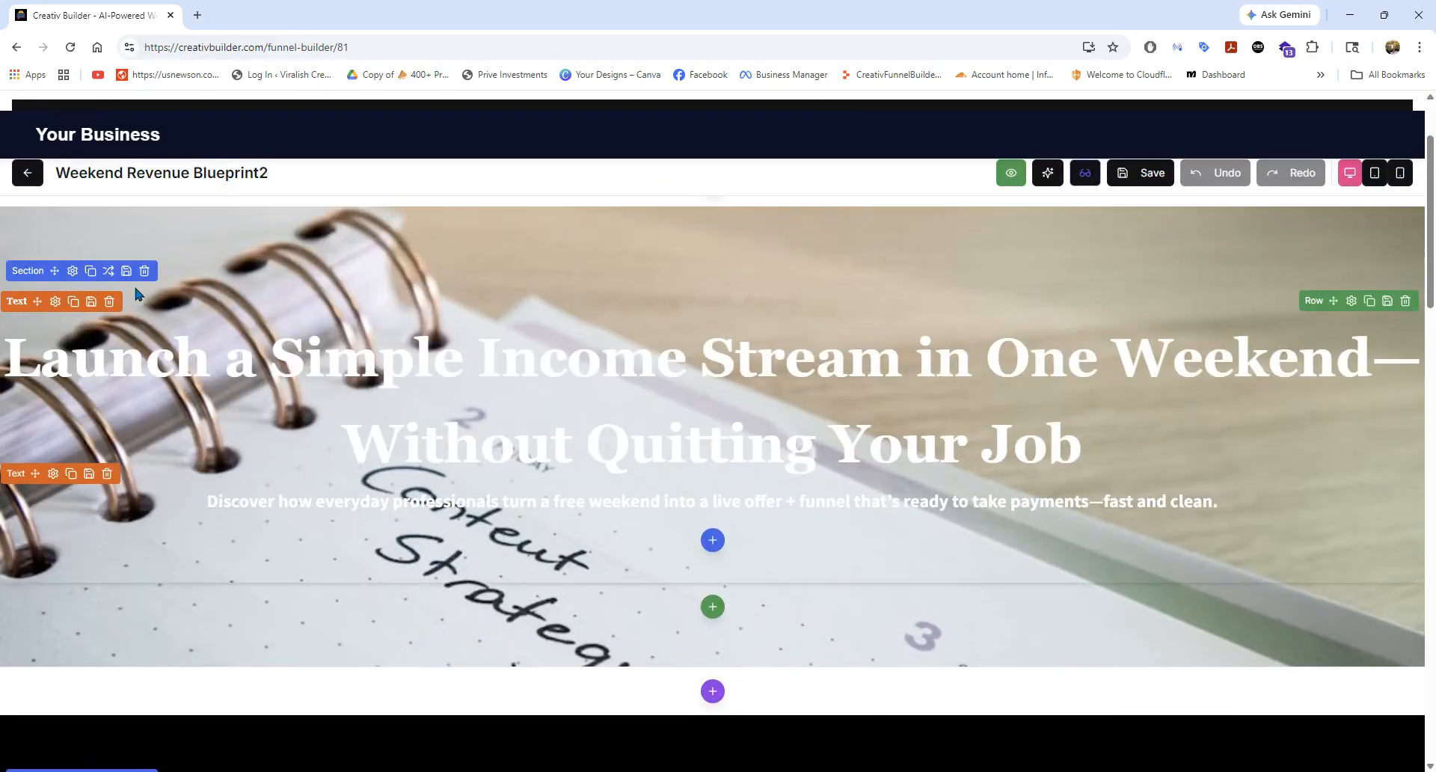
# Shuffle the hero section through alternative column layouts until the headline and subheading sit in separate full-width rows.
pyautogui.click(109, 274)
pyautogui.click(110, 274)
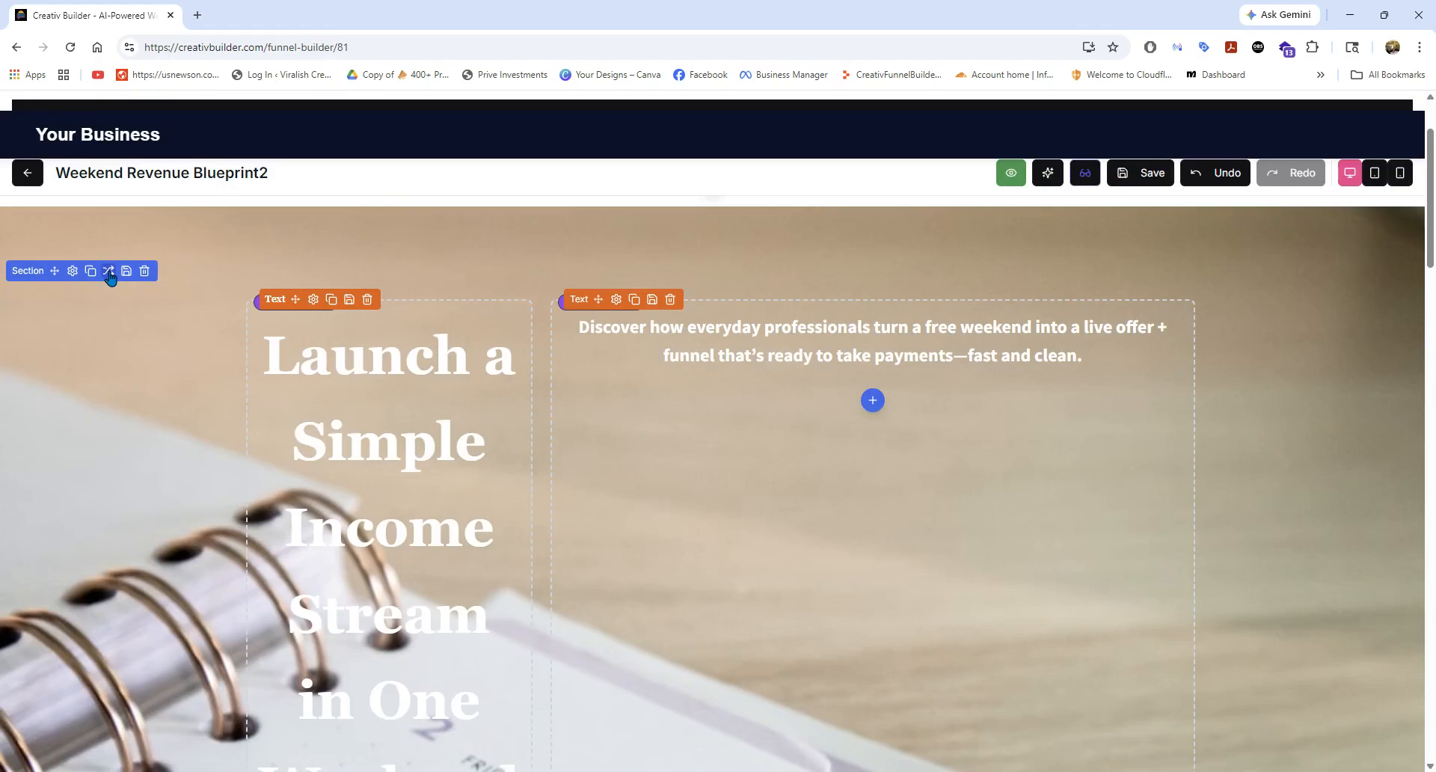
pyautogui.click(109, 274)
pyautogui.click(109, 274)
pyautogui.click(109, 274)
pyautogui.click(109, 274)
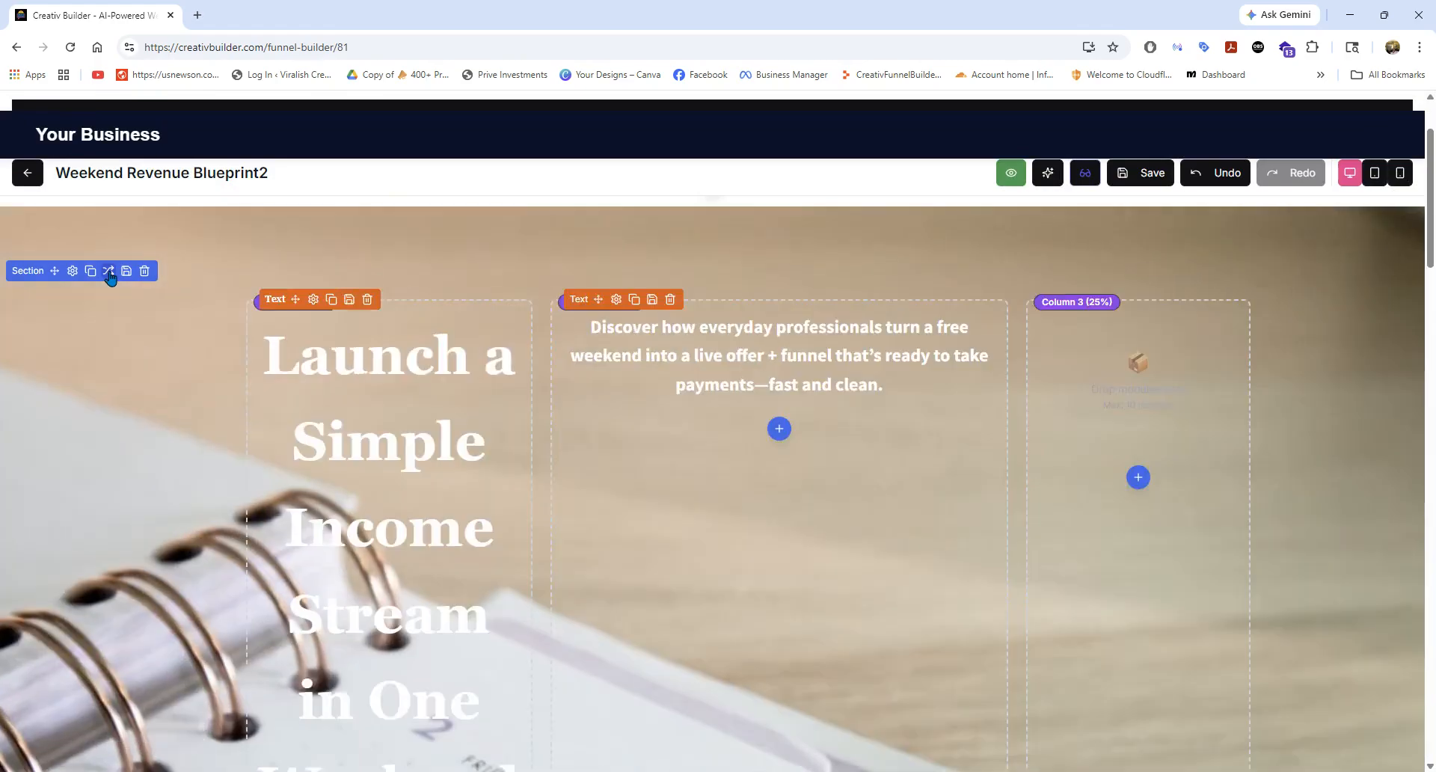
pyautogui.click(110, 274)
pyautogui.click(109, 274)
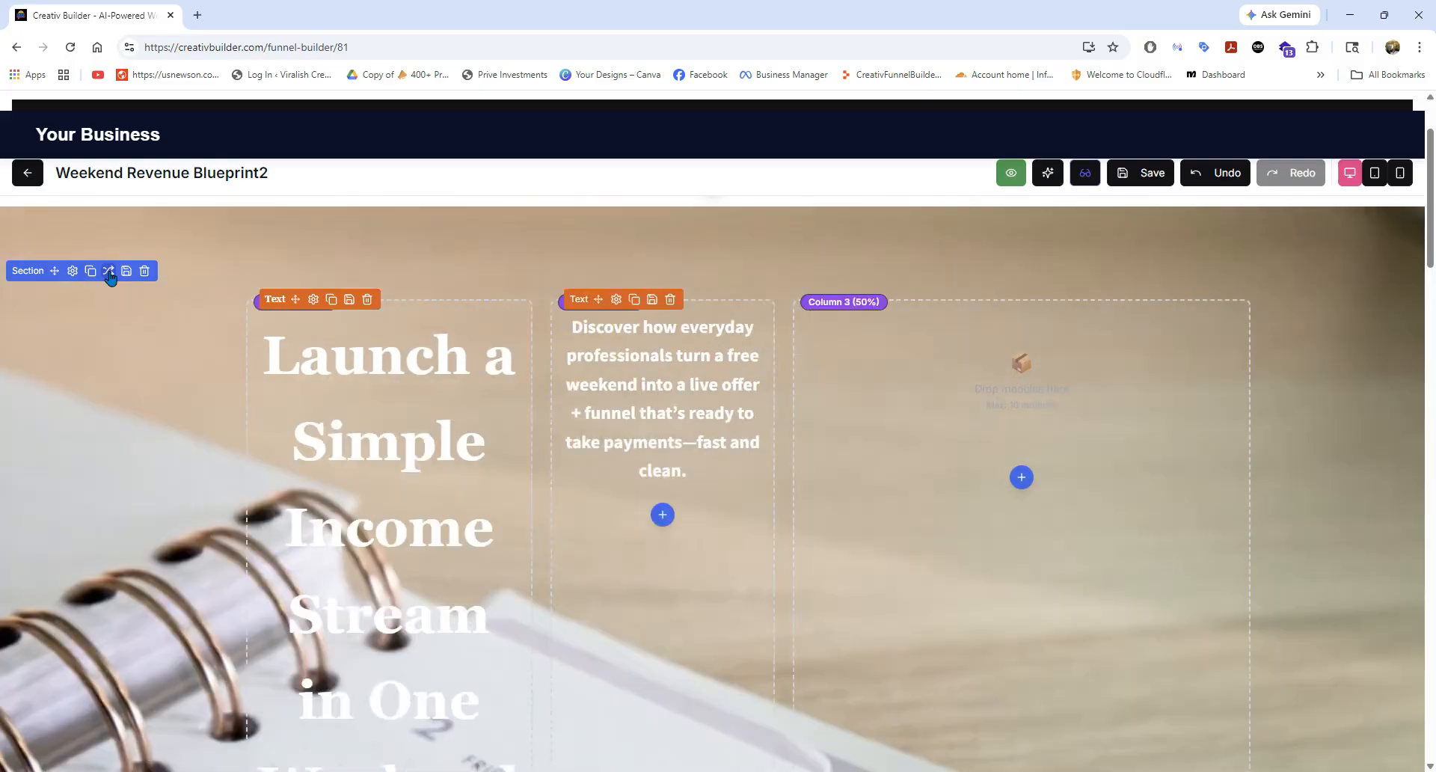
pyautogui.click(109, 274)
pyautogui.click(109, 274)
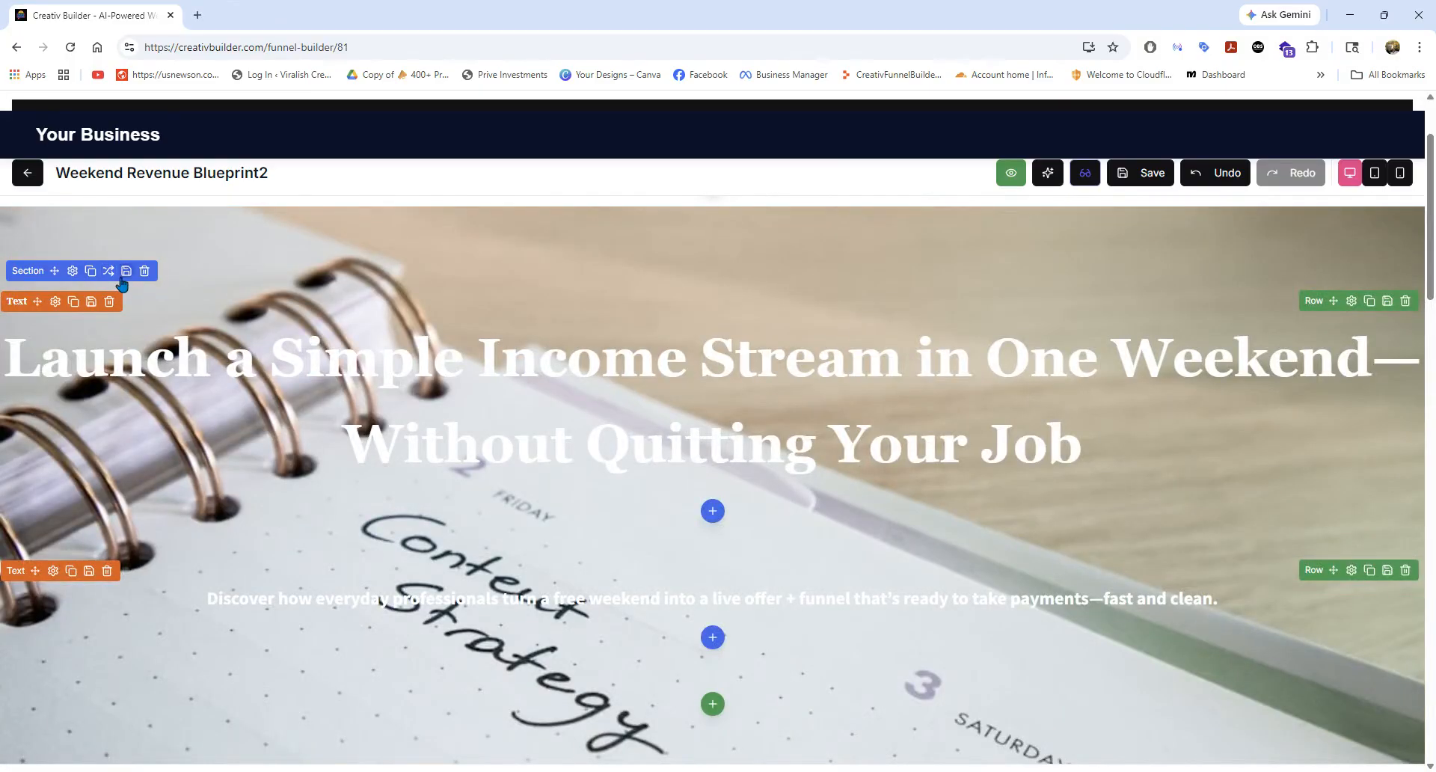
# Review the hero section's general, background and spacing settings, and close them without changes.
pyautogui.click(73, 271)
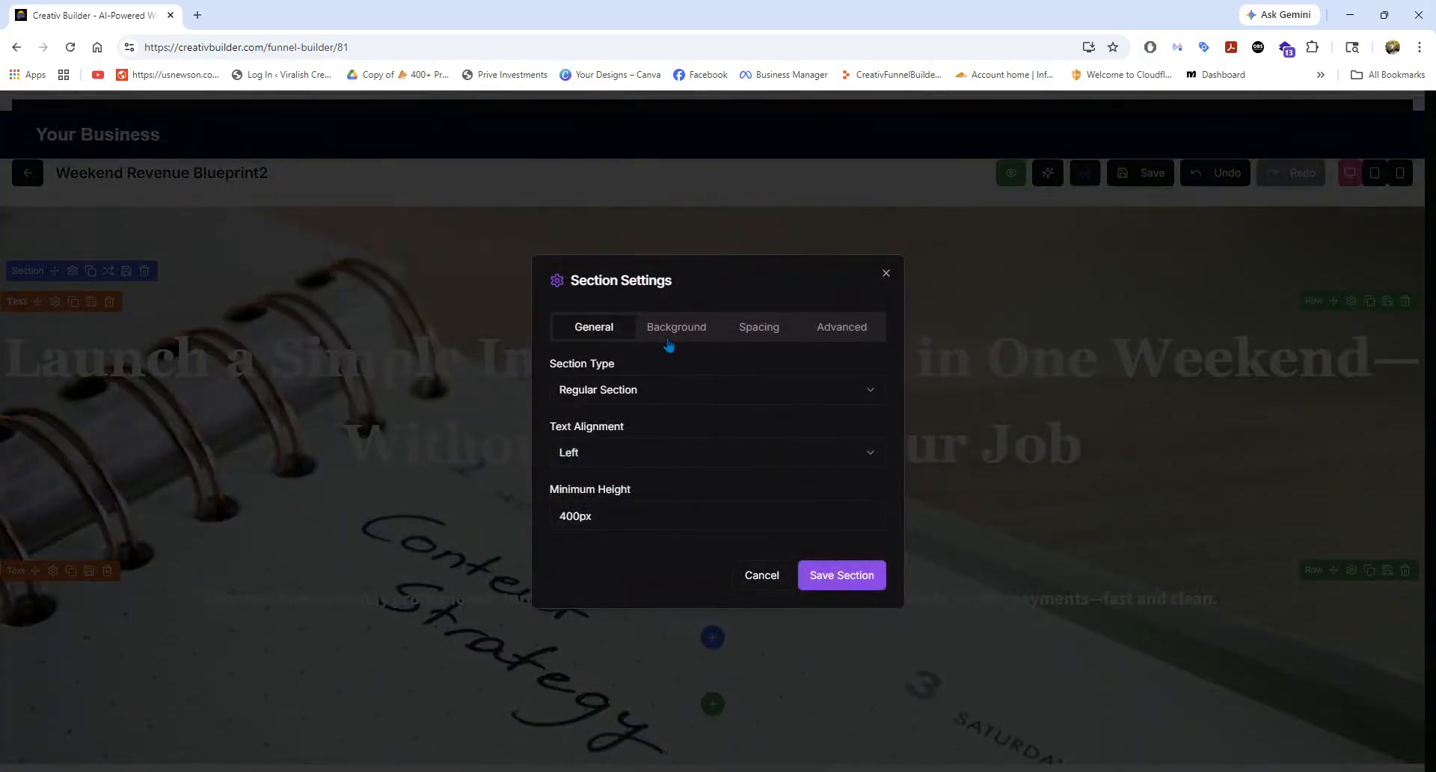
pyautogui.click(668, 341)
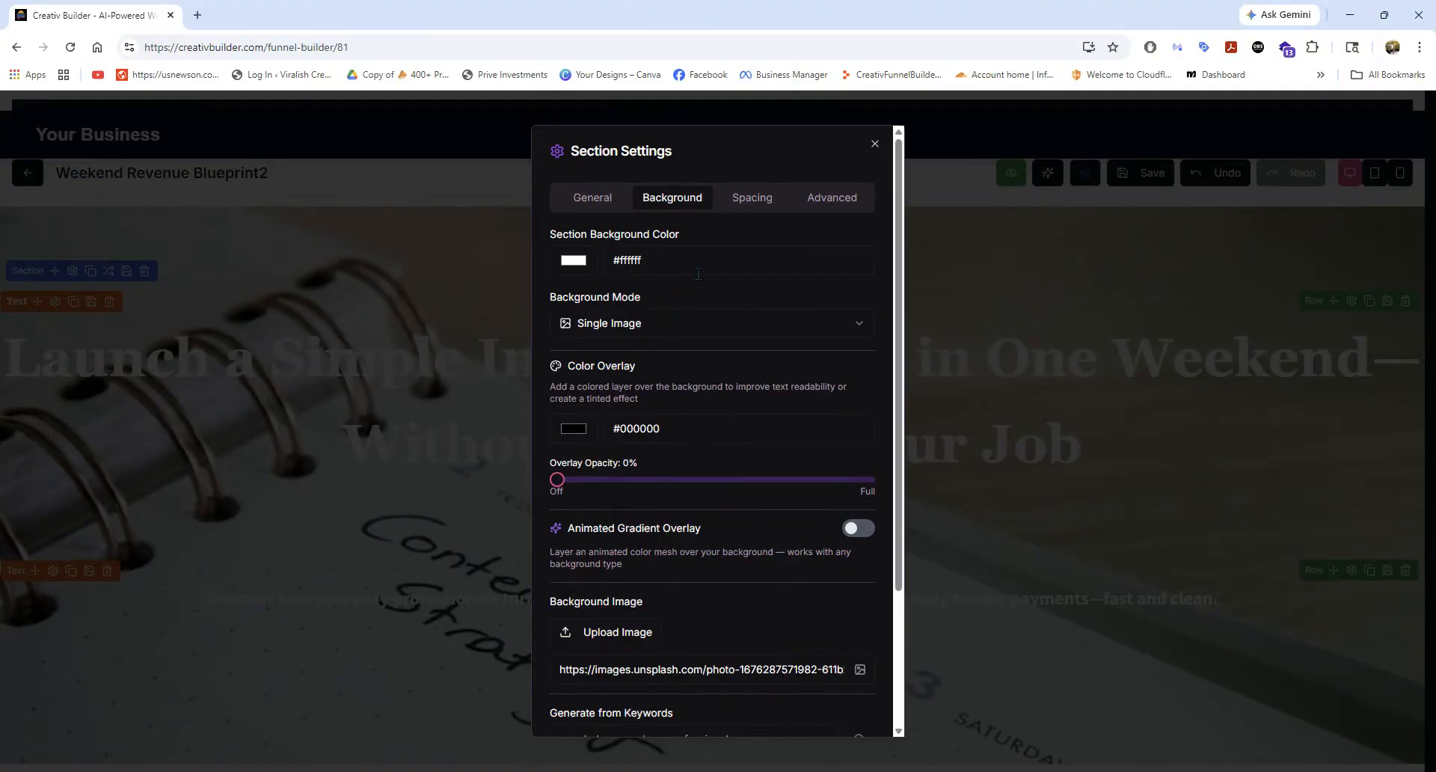
pyautogui.click(757, 208)
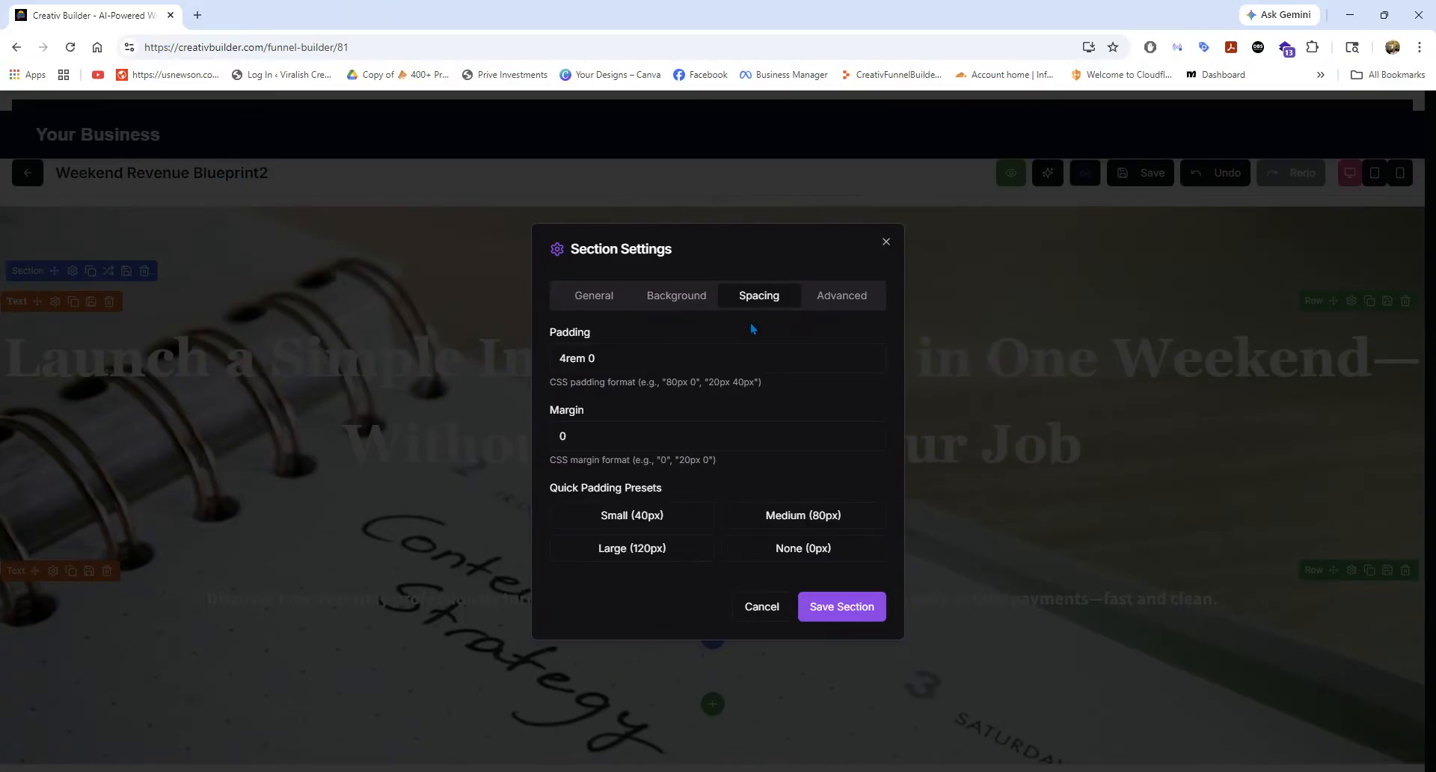
pyautogui.click(885, 242)
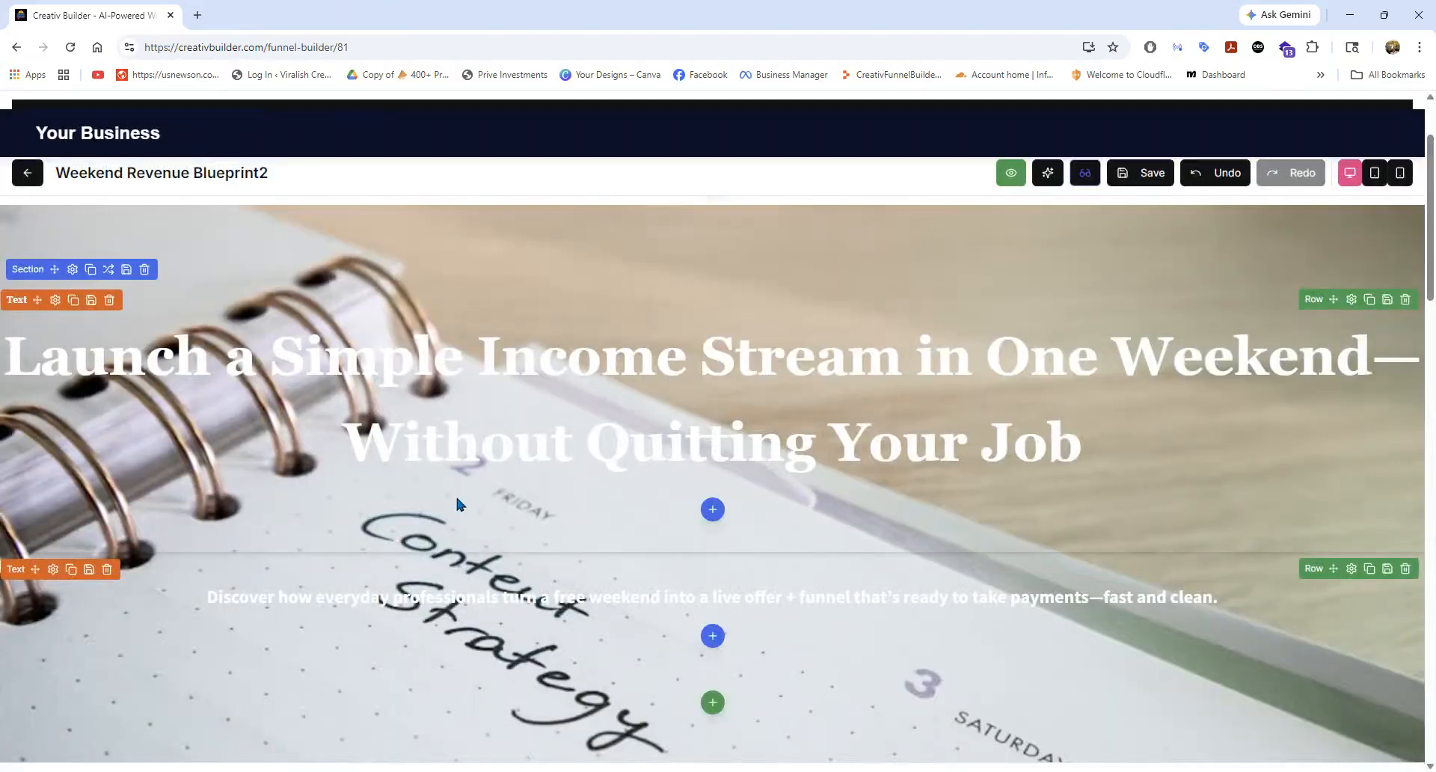
# Look over the Pre-Launch Video #1 page's content and the funnel's list of pages.
pyautogui.scroll(-6, 453, 494)
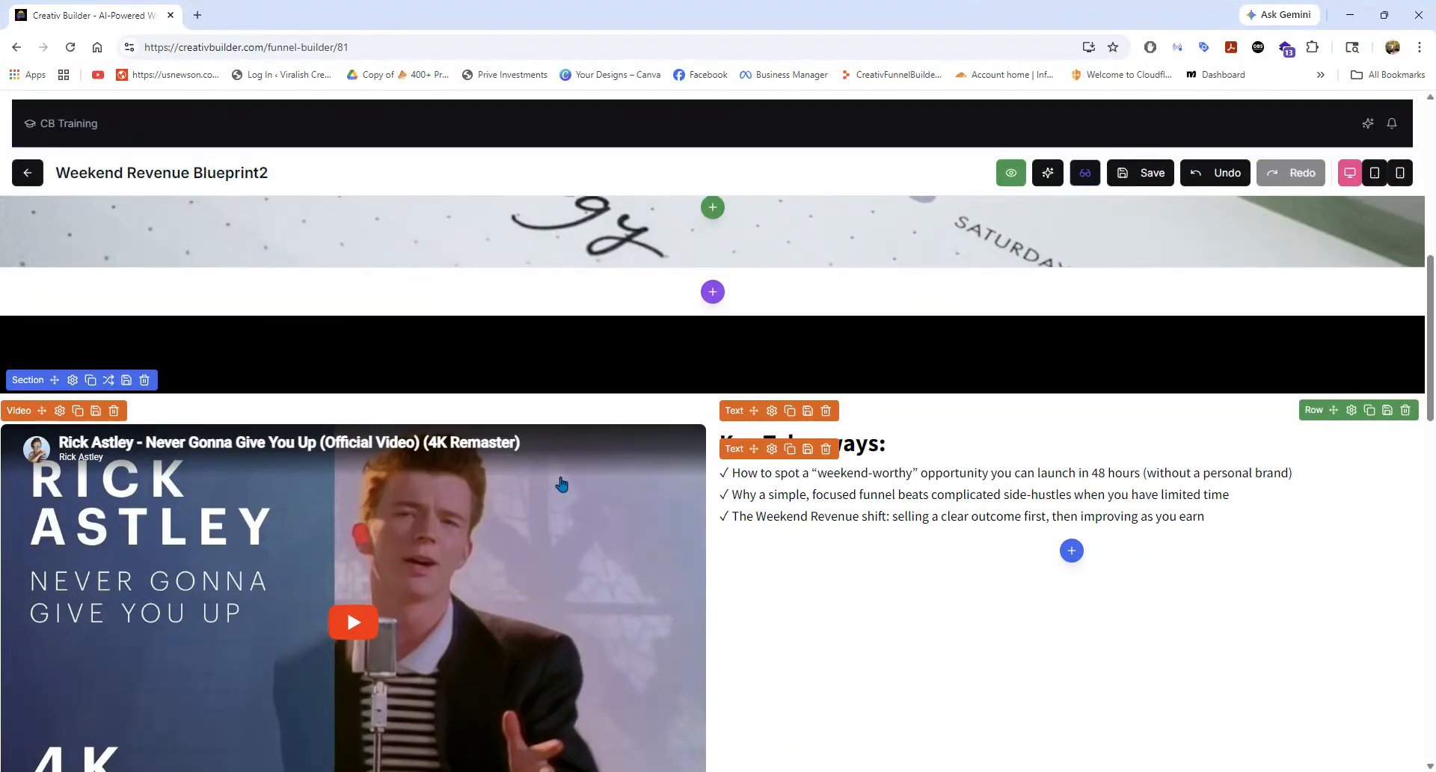
pyautogui.scroll(3, 562, 486)
pyautogui.scroll(5, 558, 473)
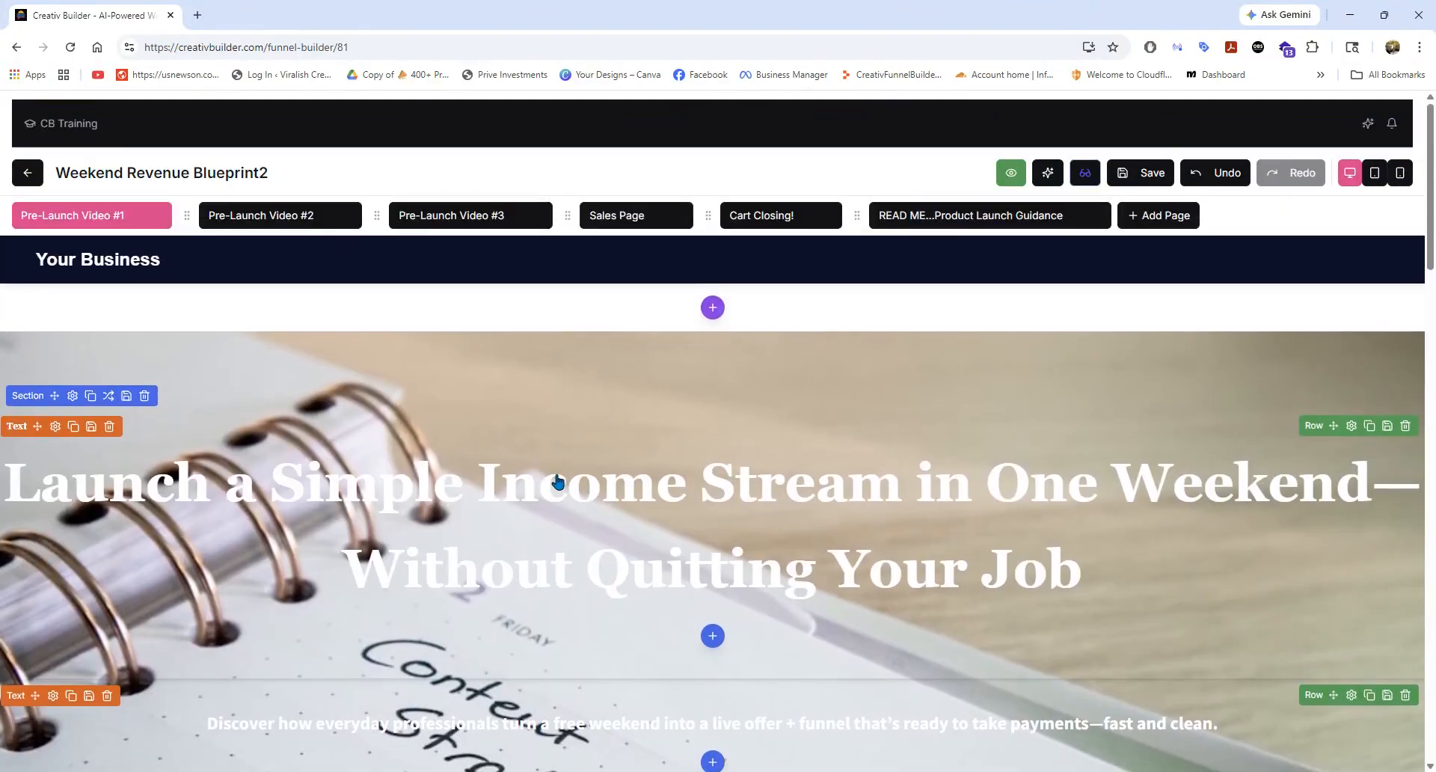
pyautogui.scroll(-3, 558, 472)
pyautogui.scroll(1, 554, 468)
pyautogui.scroll(2, 555, 474)
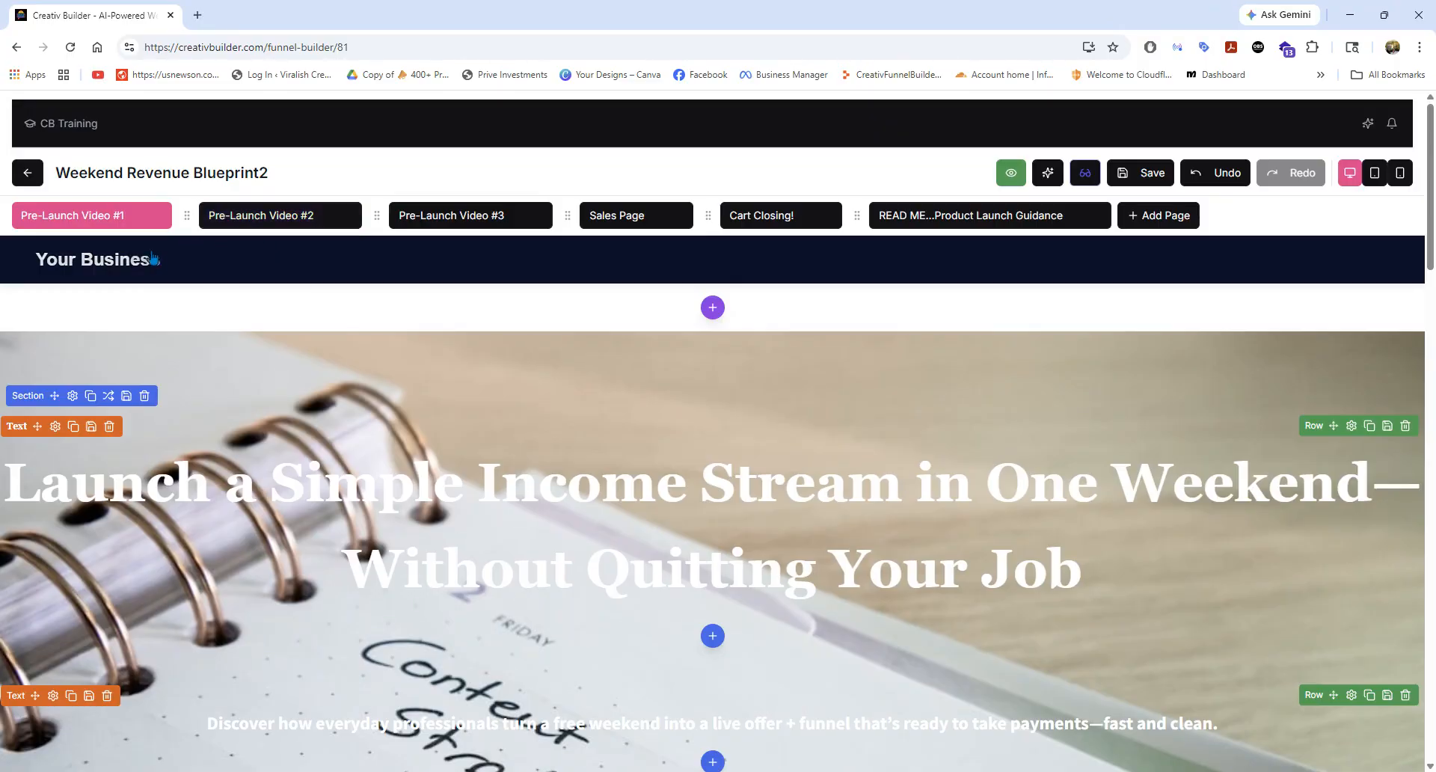
pyautogui.moveTo(258, 228)
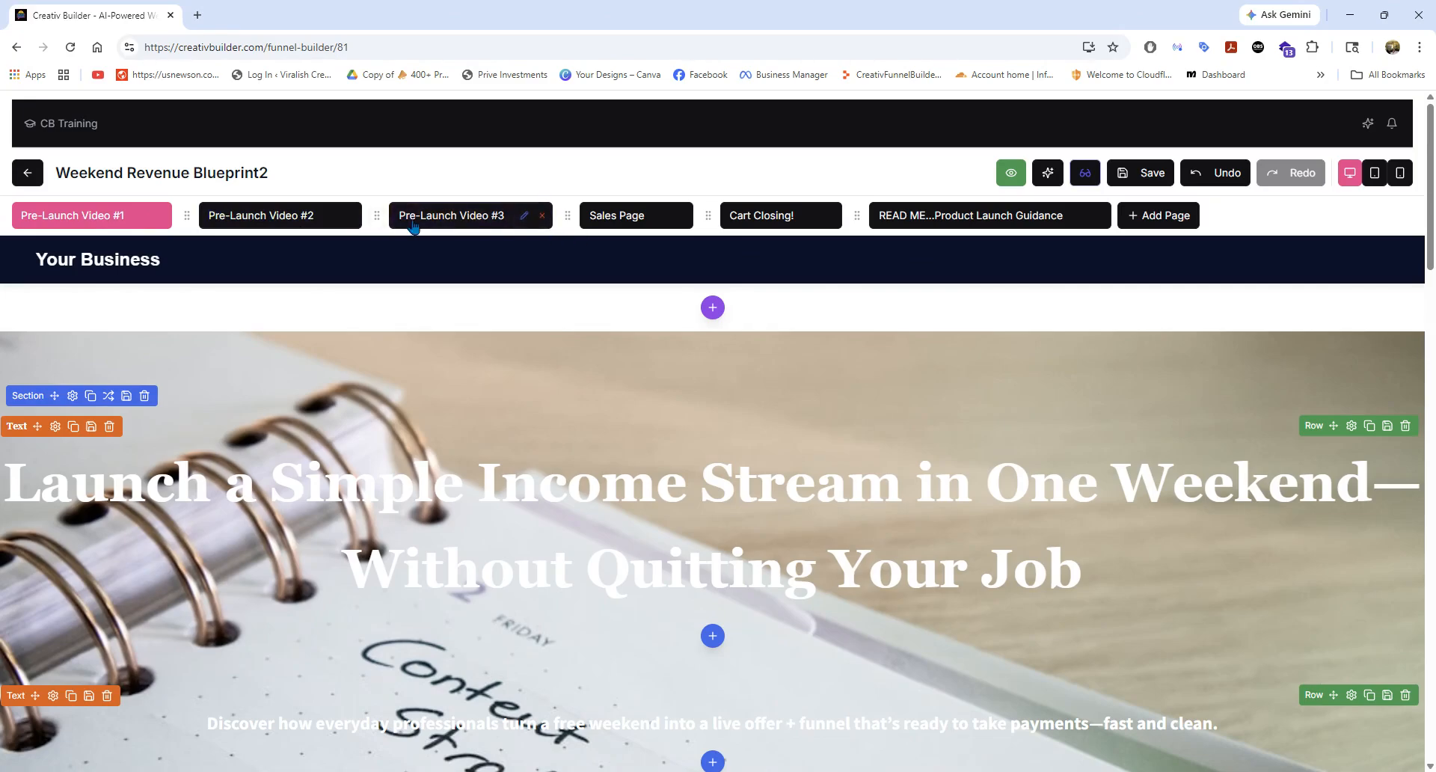
pyautogui.moveTo(771, 222)
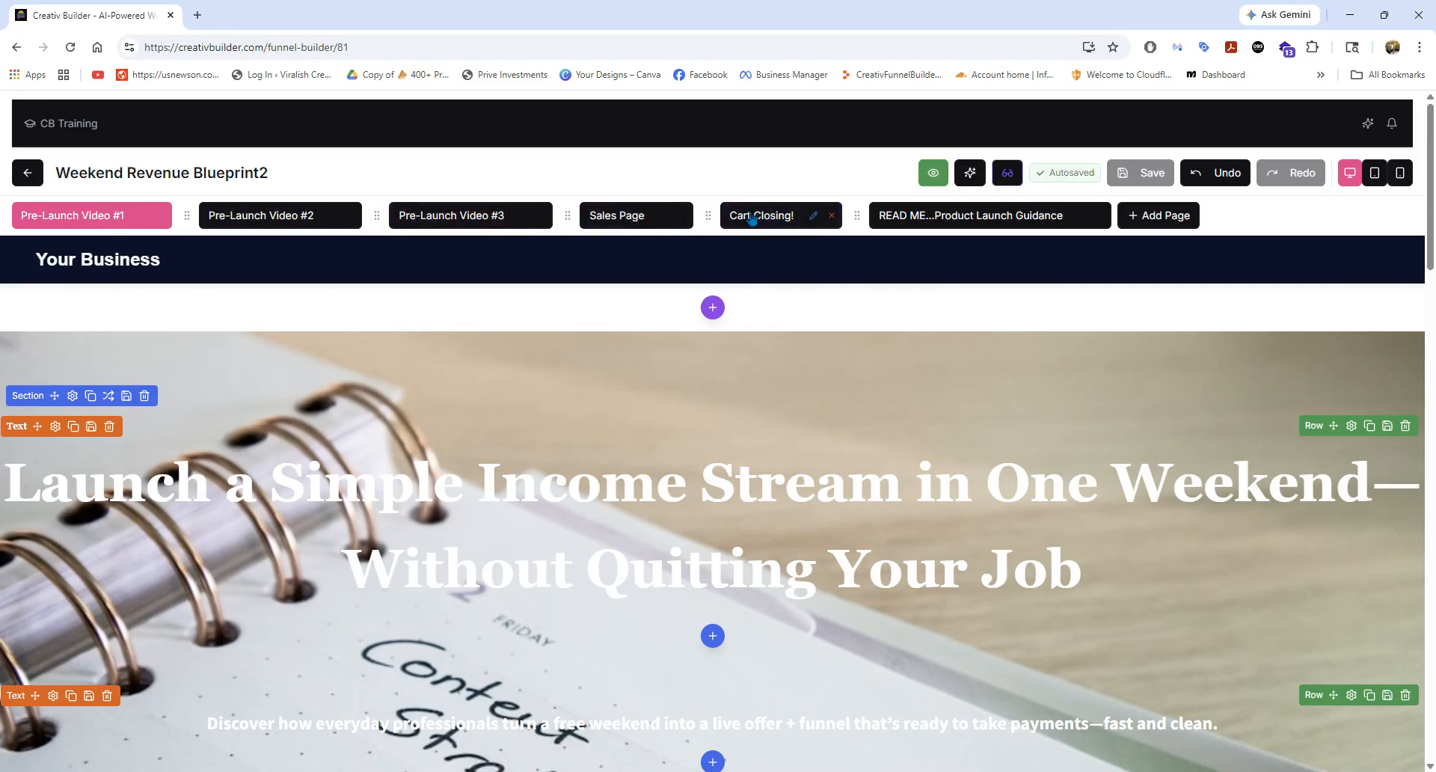
# View the READ ME...Product Launch Guidance page and read its launch instructions.
pyautogui.click(943, 217)
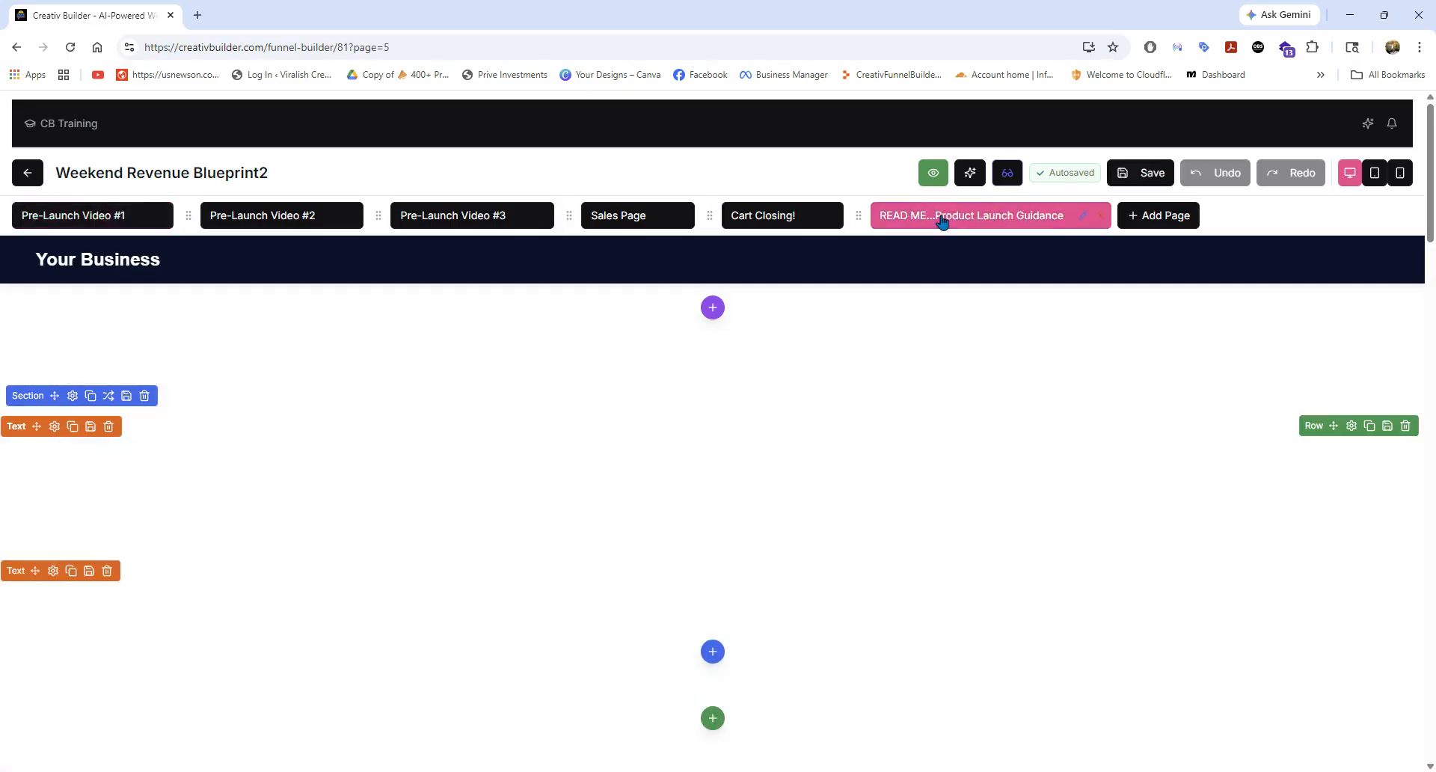
pyautogui.scroll(-4, 670, 425)
pyautogui.scroll(-5, 549, 456)
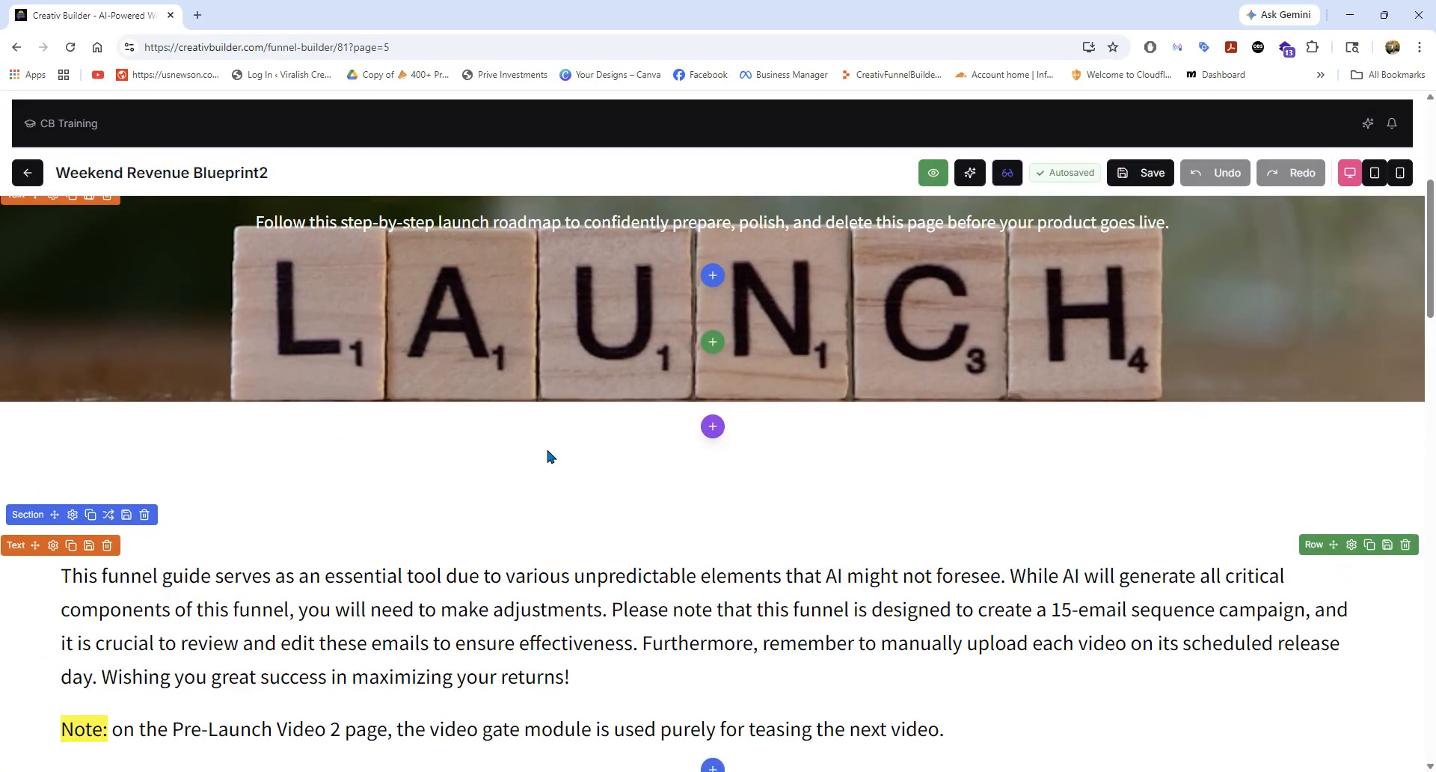
pyautogui.scroll(8, 539, 455)
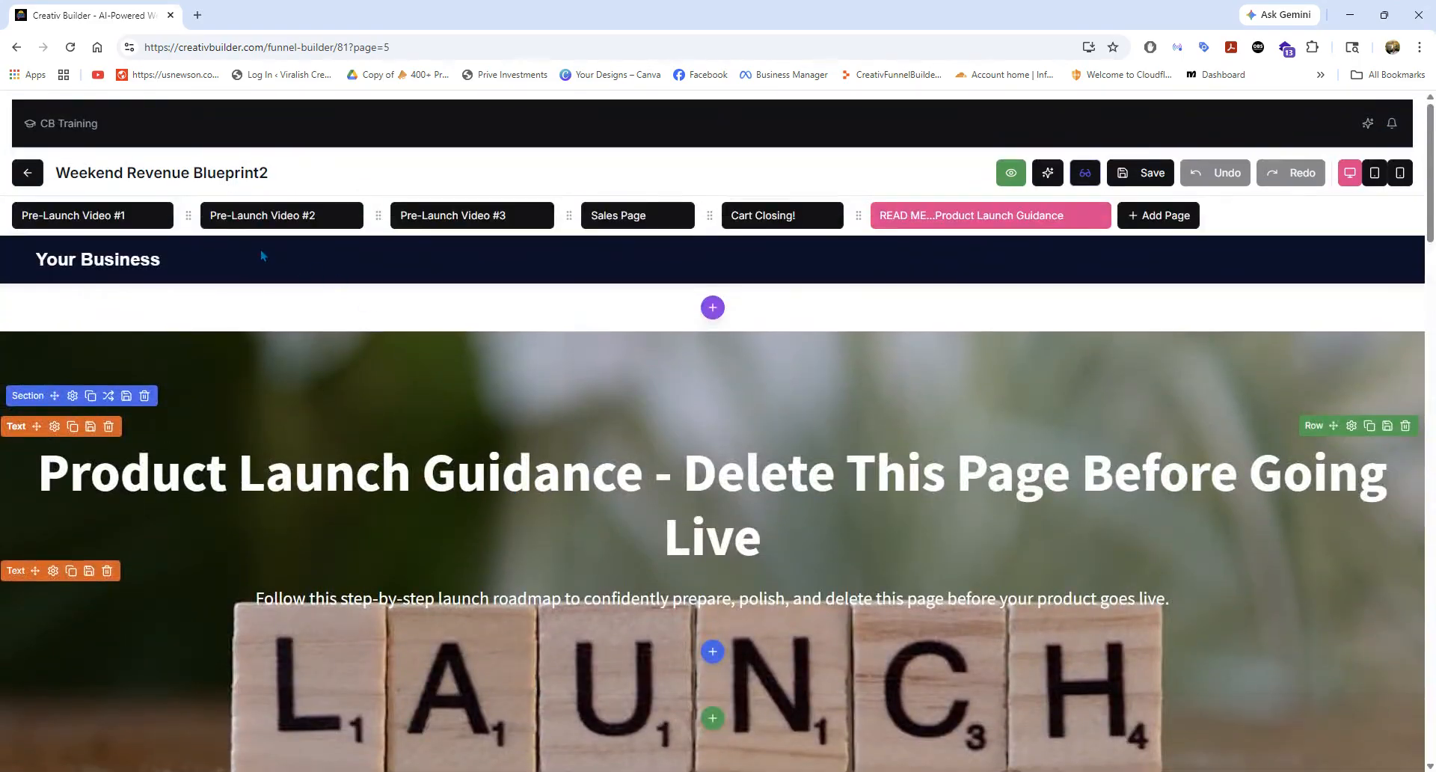
# Switch back to the Pre-Launch Video #1 page, saving the unsaved changes, and look over its hero section.
pyautogui.click(127, 226)
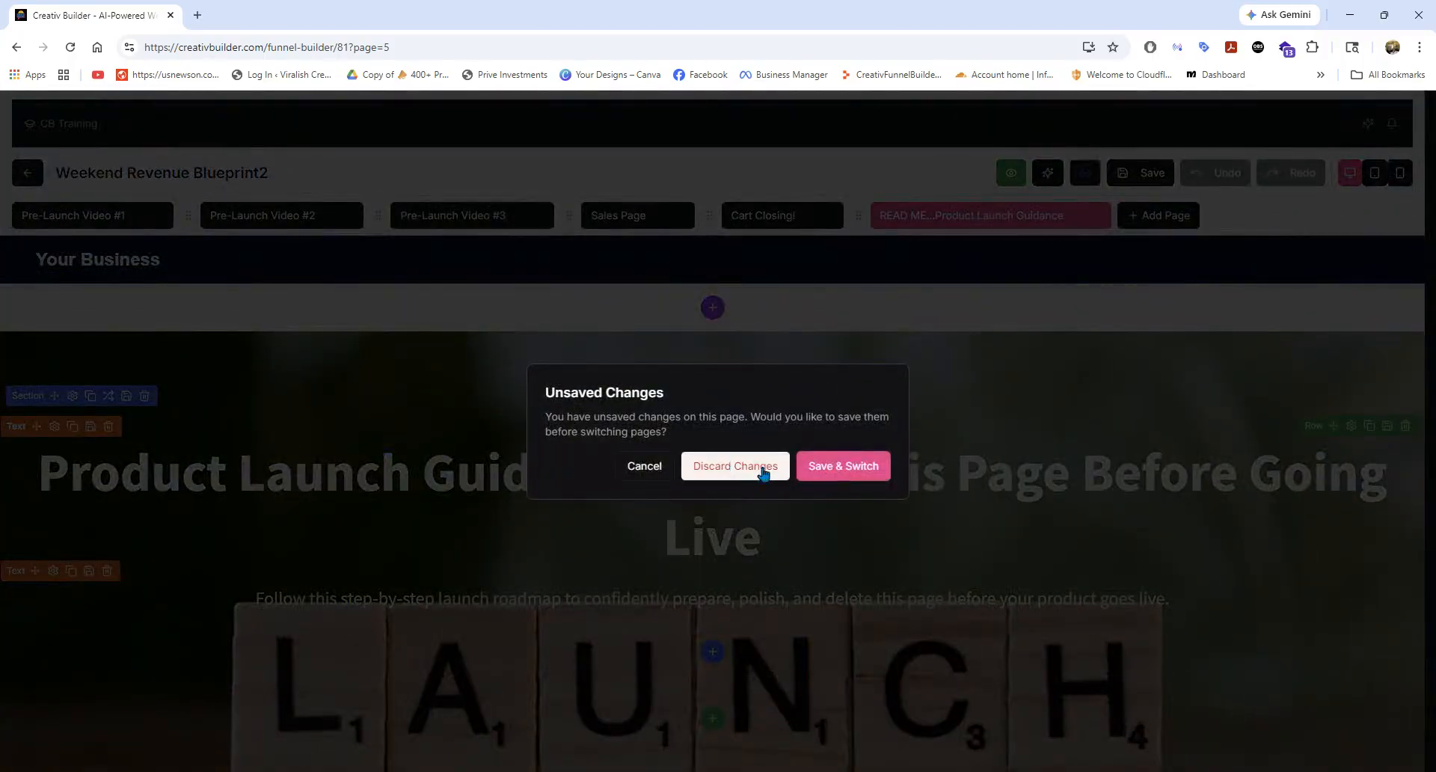
pyautogui.click(806, 474)
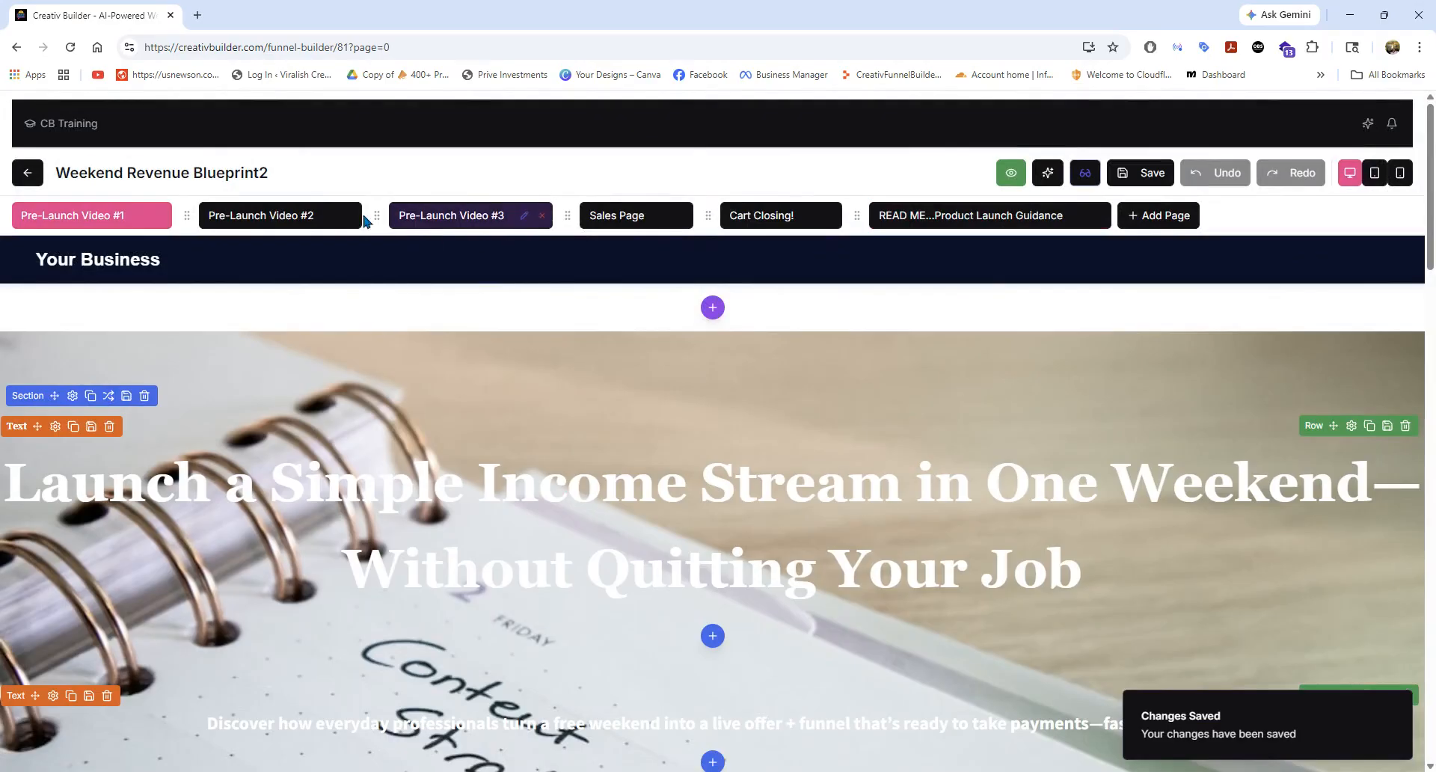
pyautogui.moveTo(377, 214)
pyautogui.mouseDown()
pyautogui.moveTo(329, 214)
pyautogui.moveTo(380, 218)
pyautogui.moveTo(362, 231)
pyautogui.mouseUp()
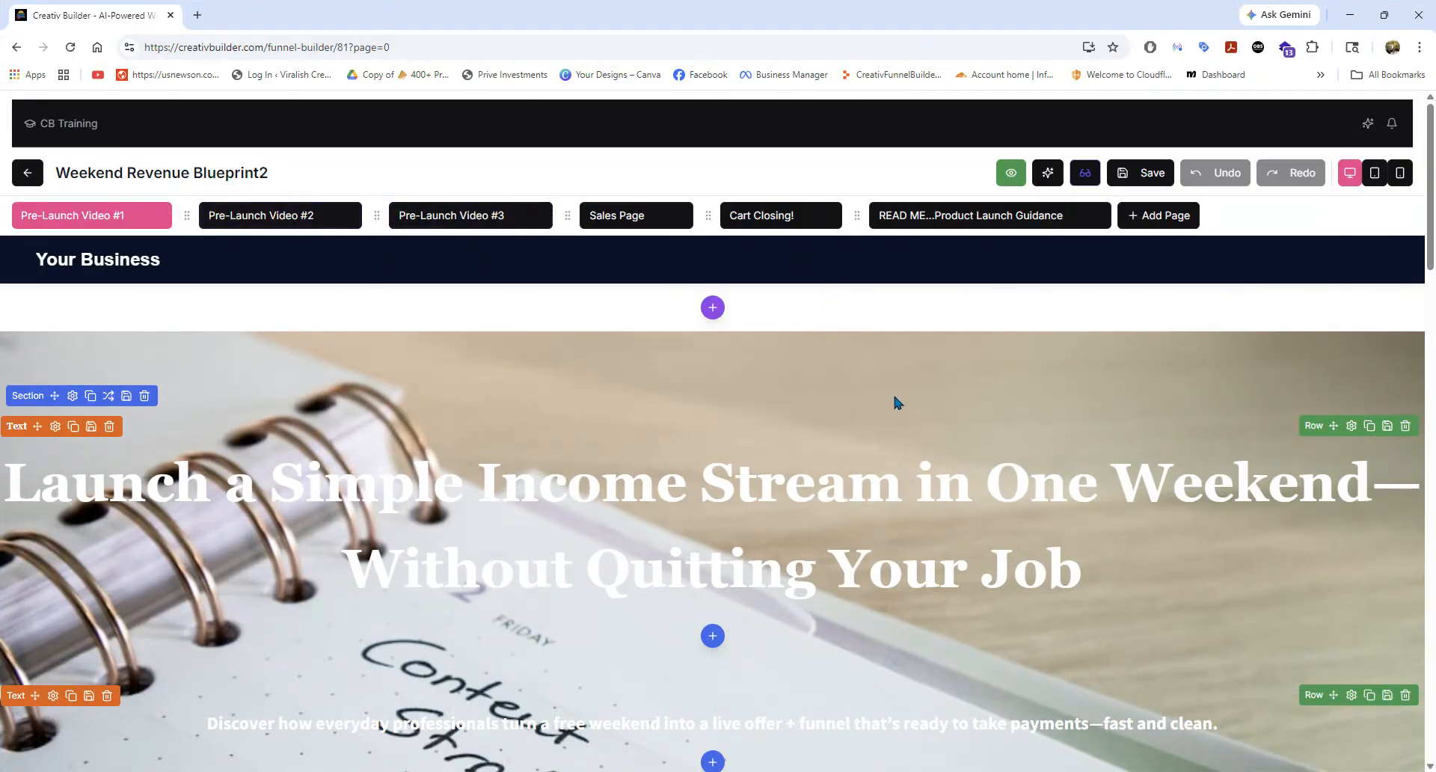
pyautogui.scroll(-1, 756, 443)
pyautogui.scroll(-2, 737, 439)
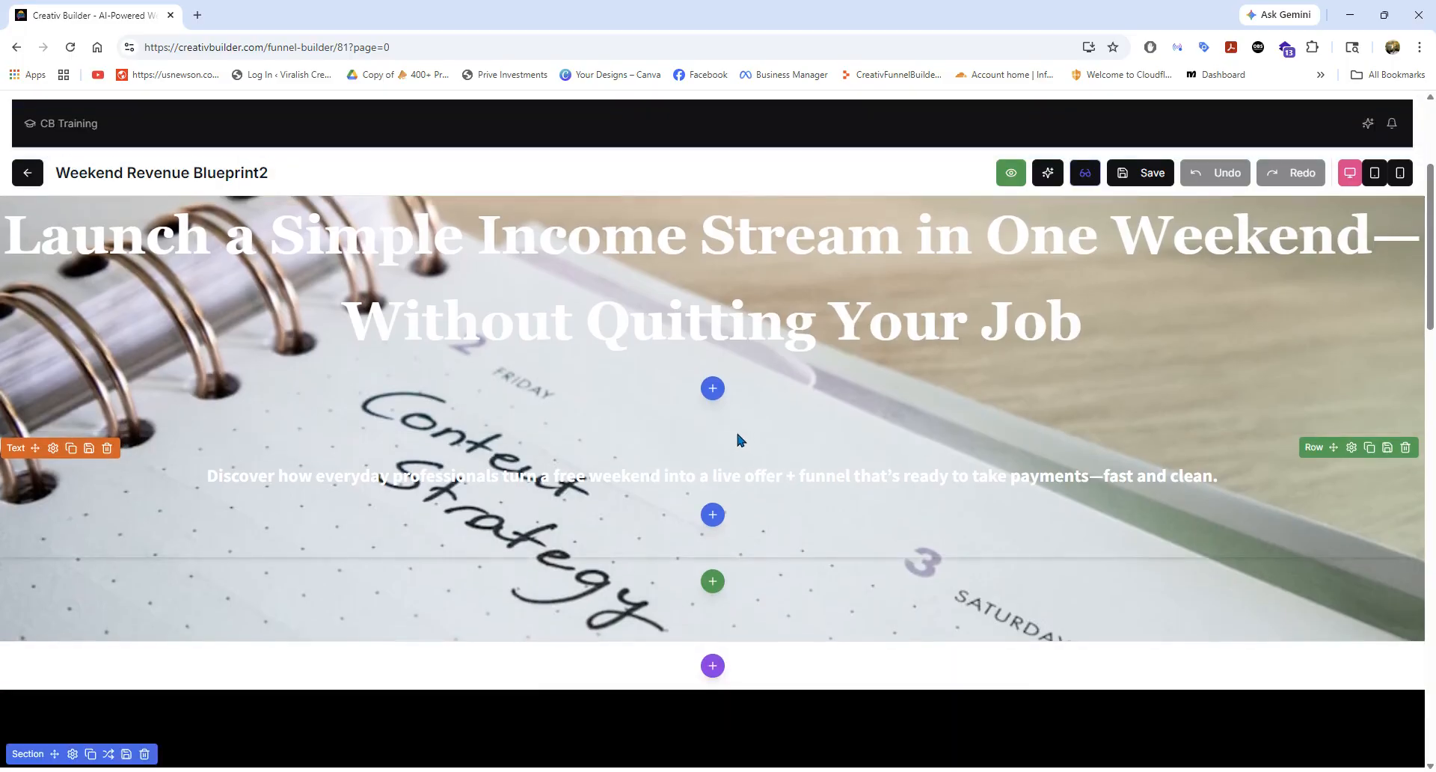
pyautogui.scroll(5, 738, 439)
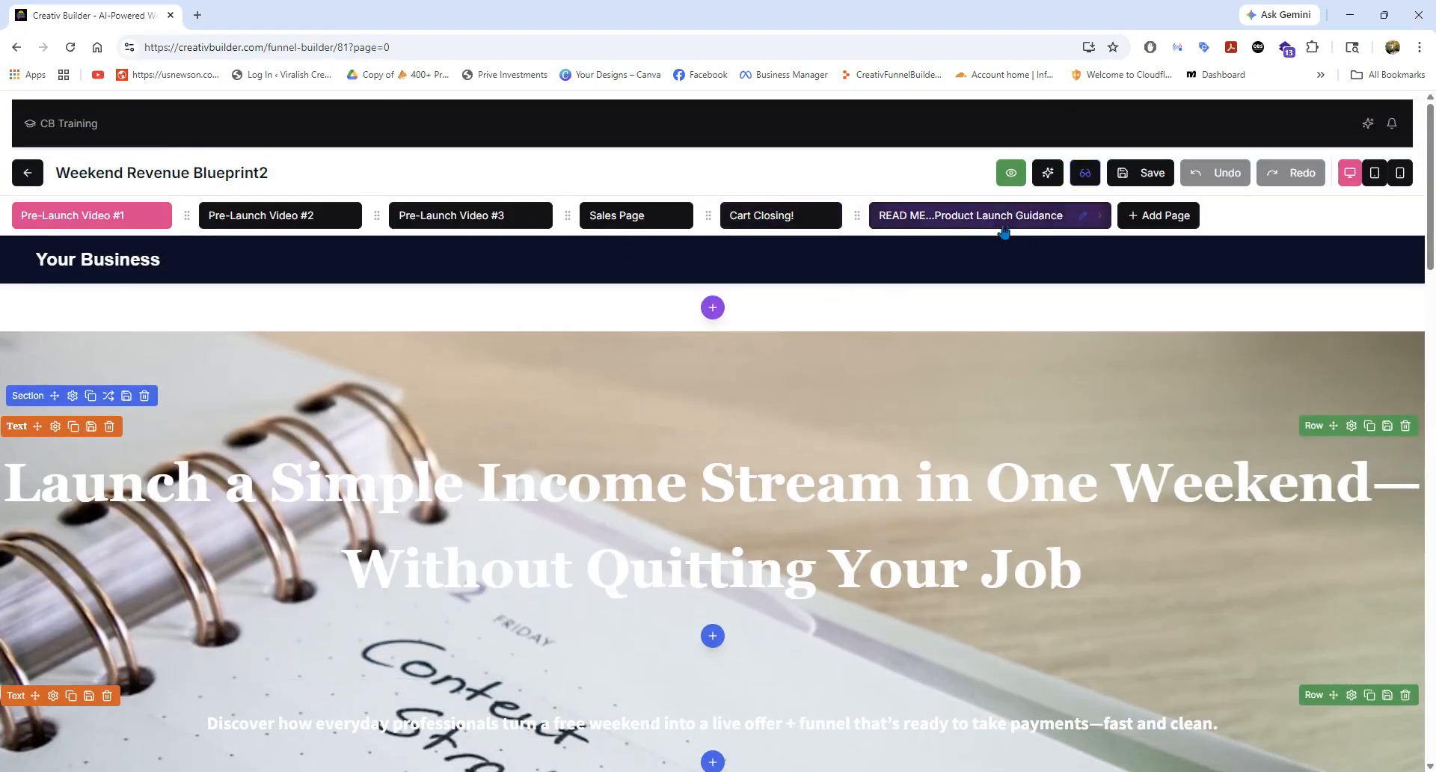
# Explore the options for adding a page, including Clone from Another Funnel and its funnel choices, and cancel.
pyautogui.click(1147, 218)
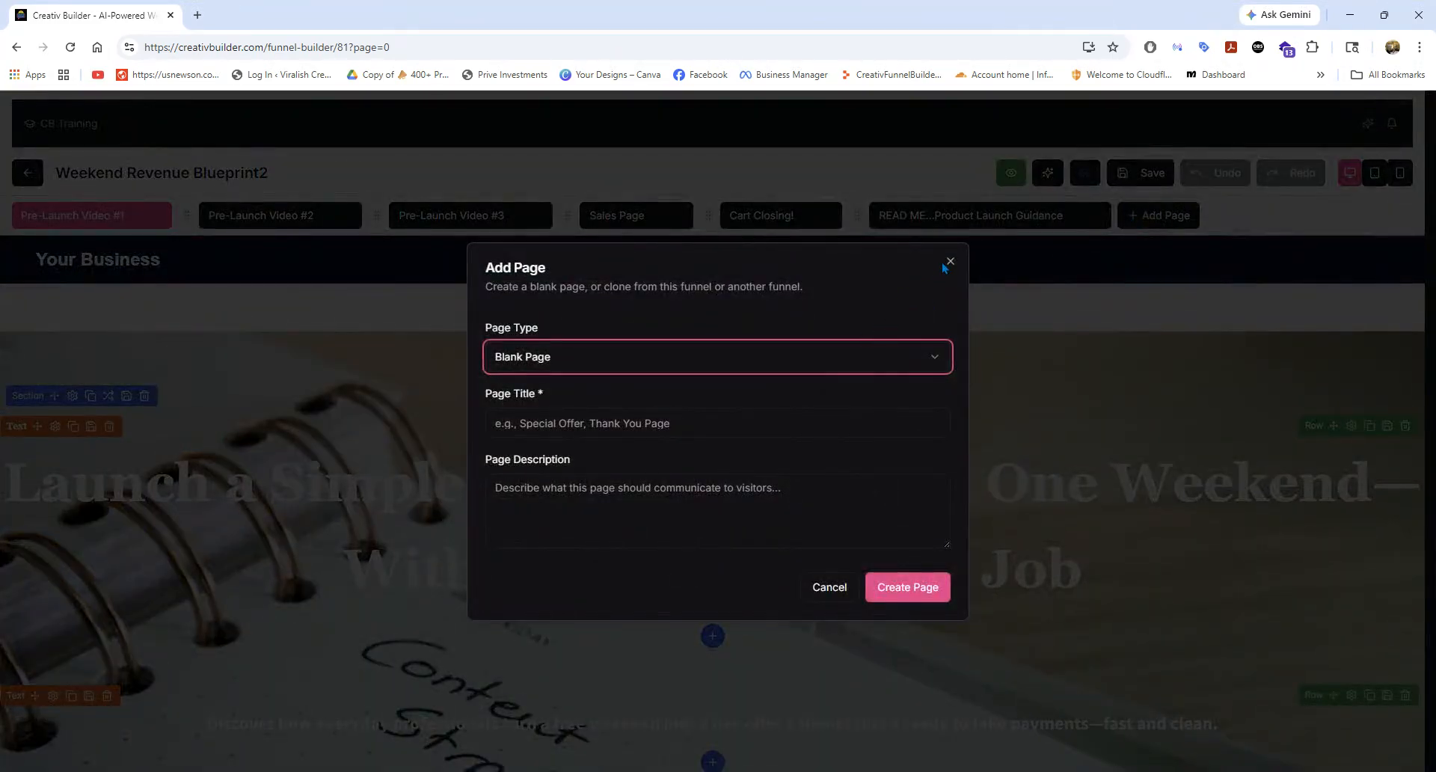
pyautogui.click(826, 359)
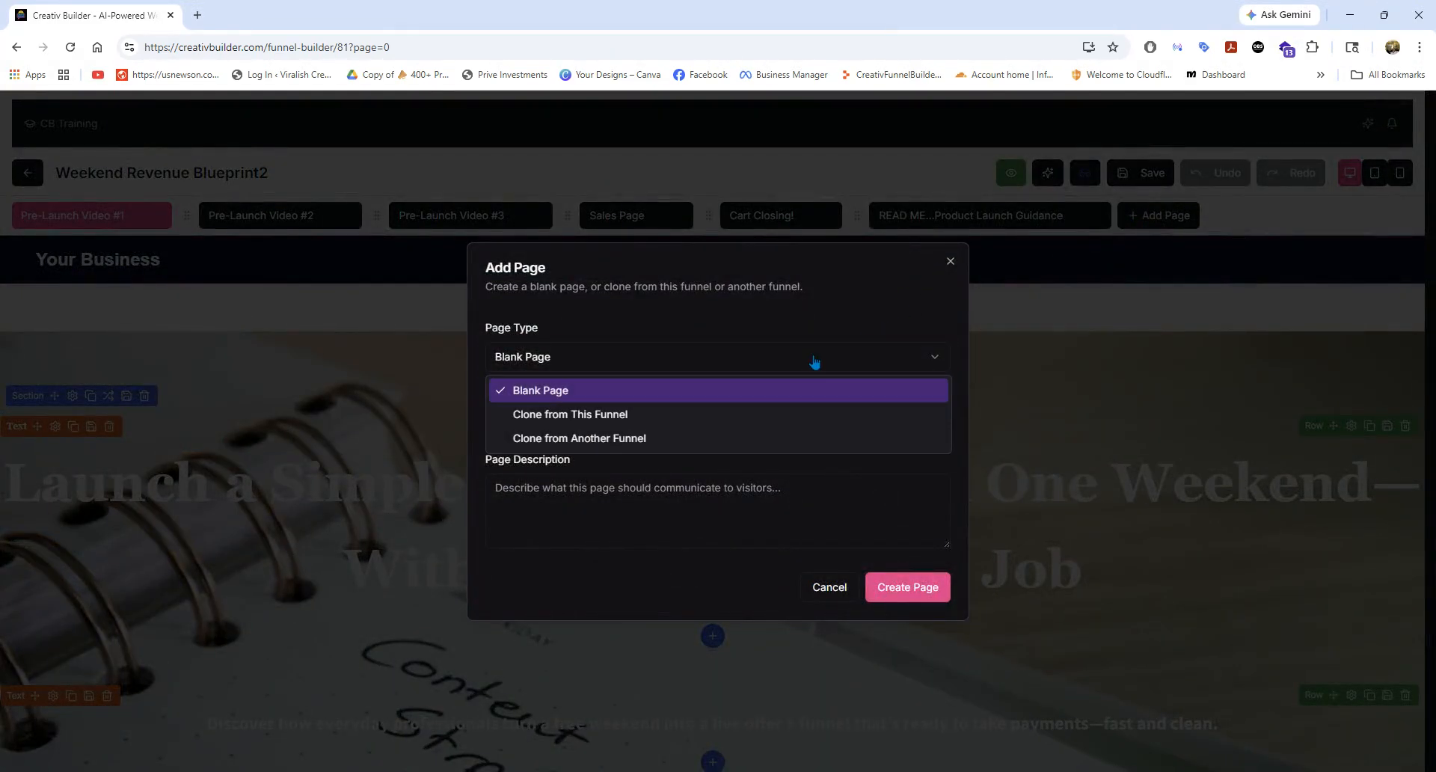
pyautogui.click(678, 439)
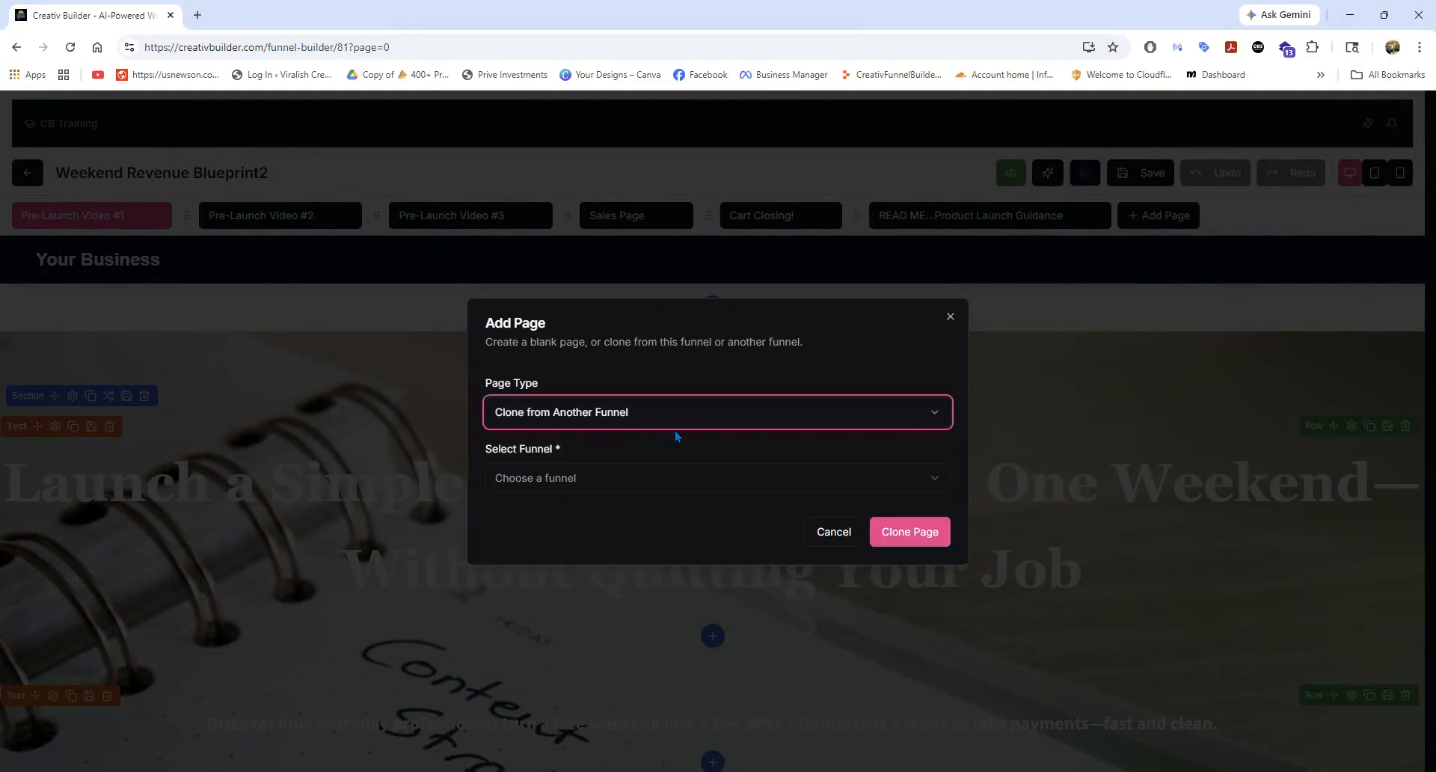
pyautogui.click(631, 483)
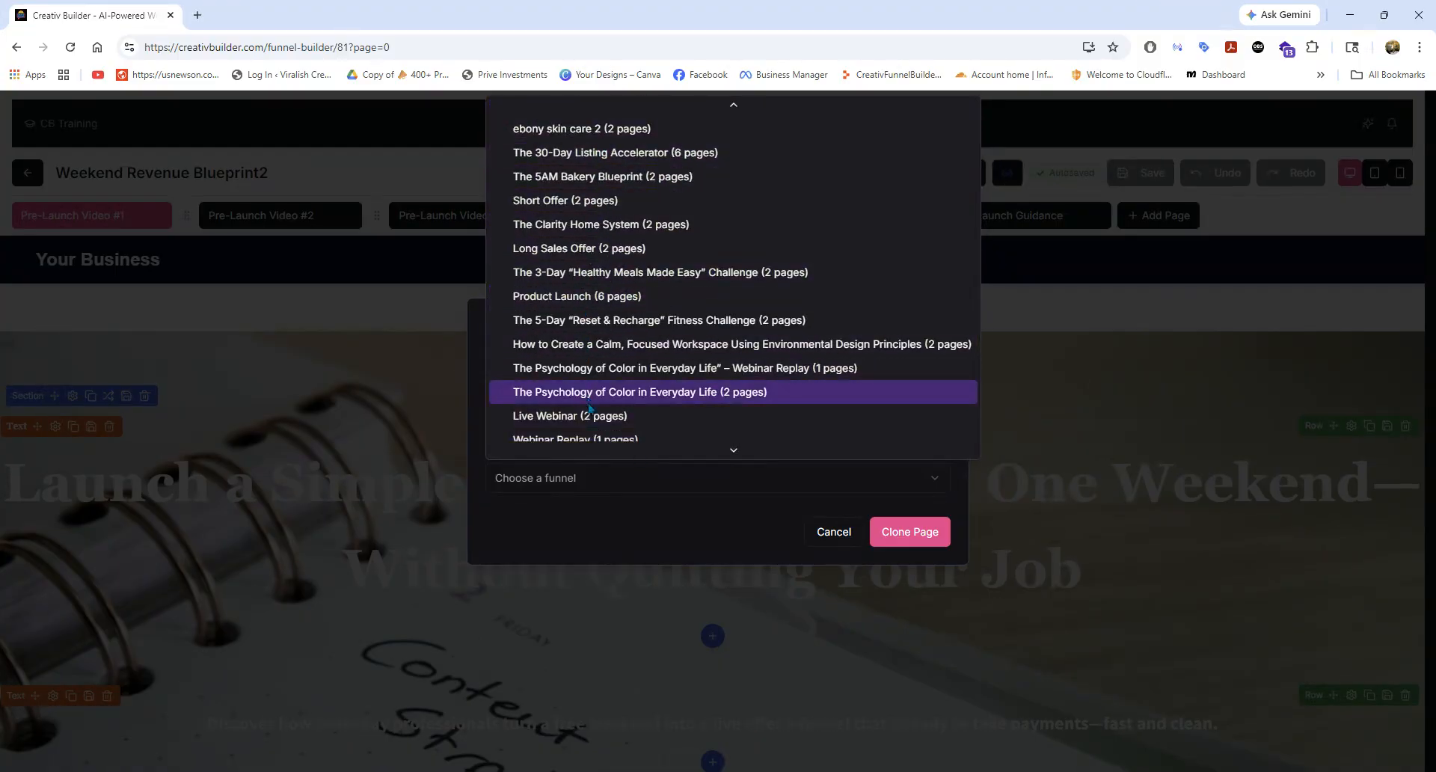
pyautogui.click(838, 533)
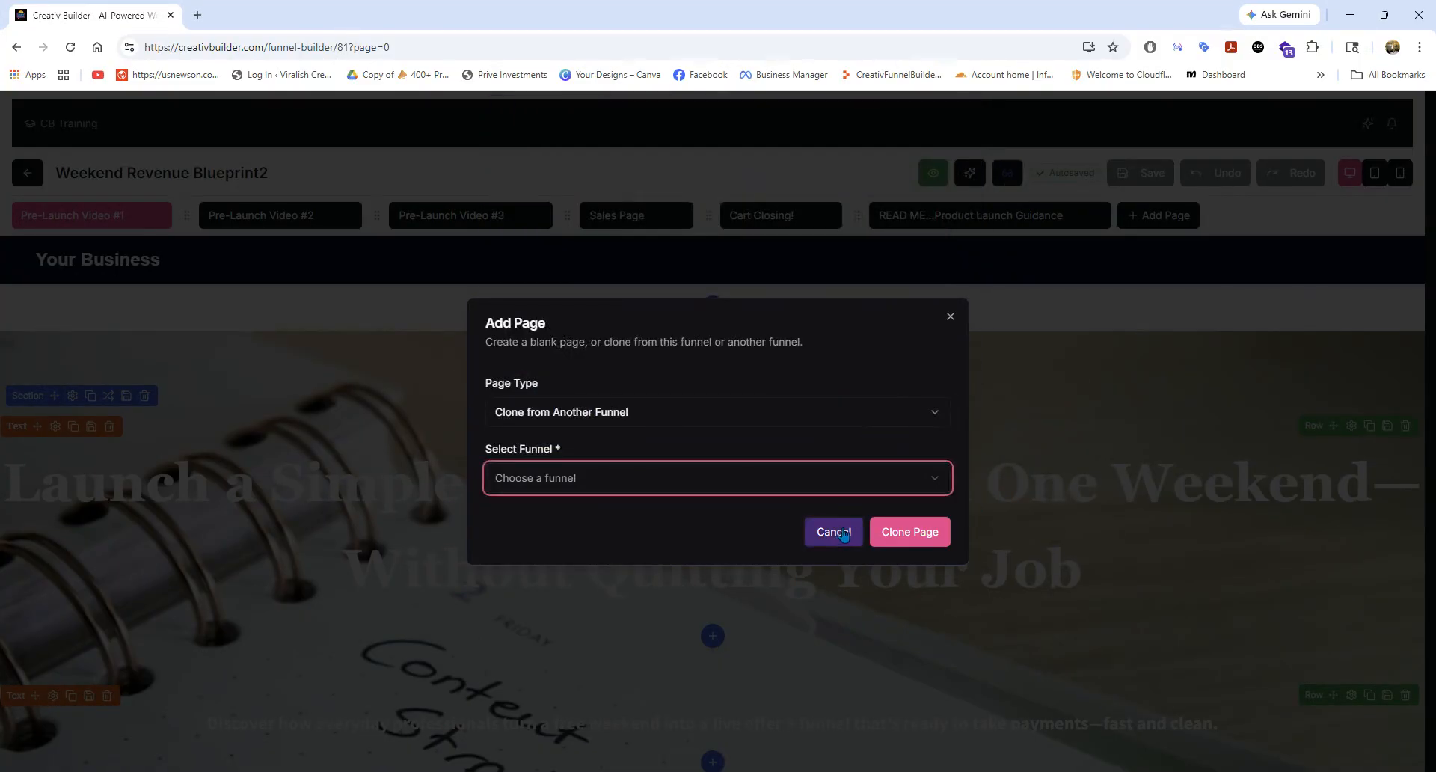
pyautogui.click(838, 533)
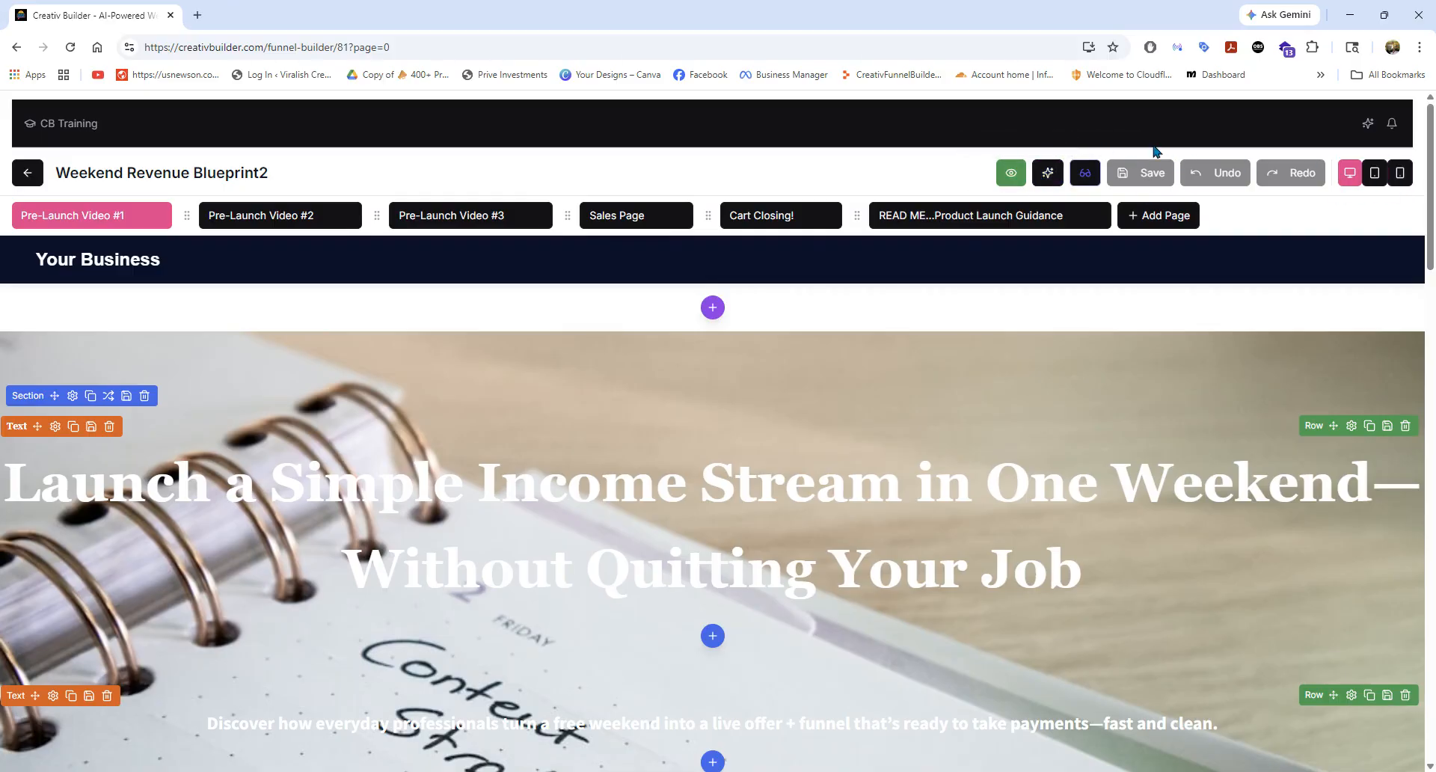
# Examine the content and redirect settings of the Video Gate beside "What's coming next", and cancel without changes.
pyautogui.scroll(-3, 740, 430)
pyautogui.scroll(-15, 731, 433)
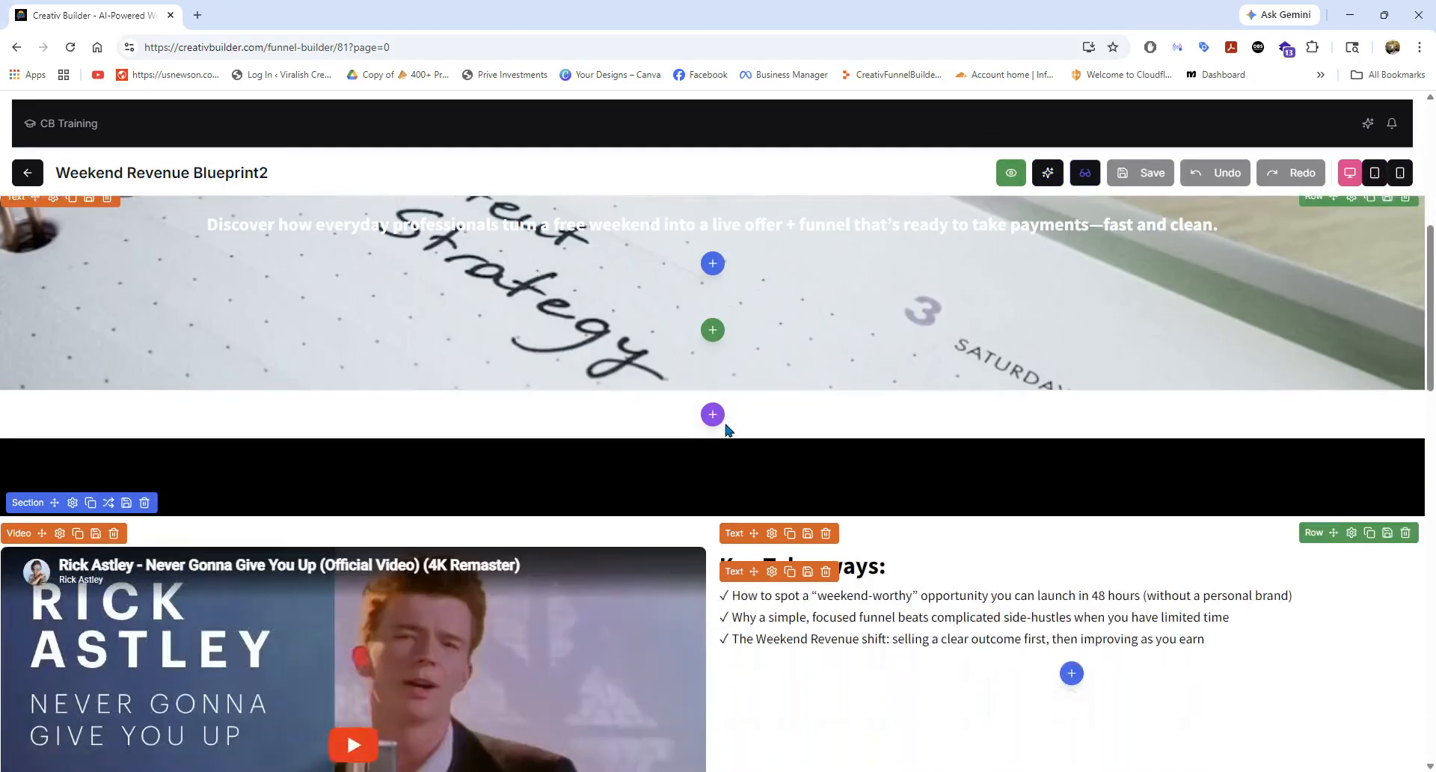
pyautogui.scroll(-4, 725, 432)
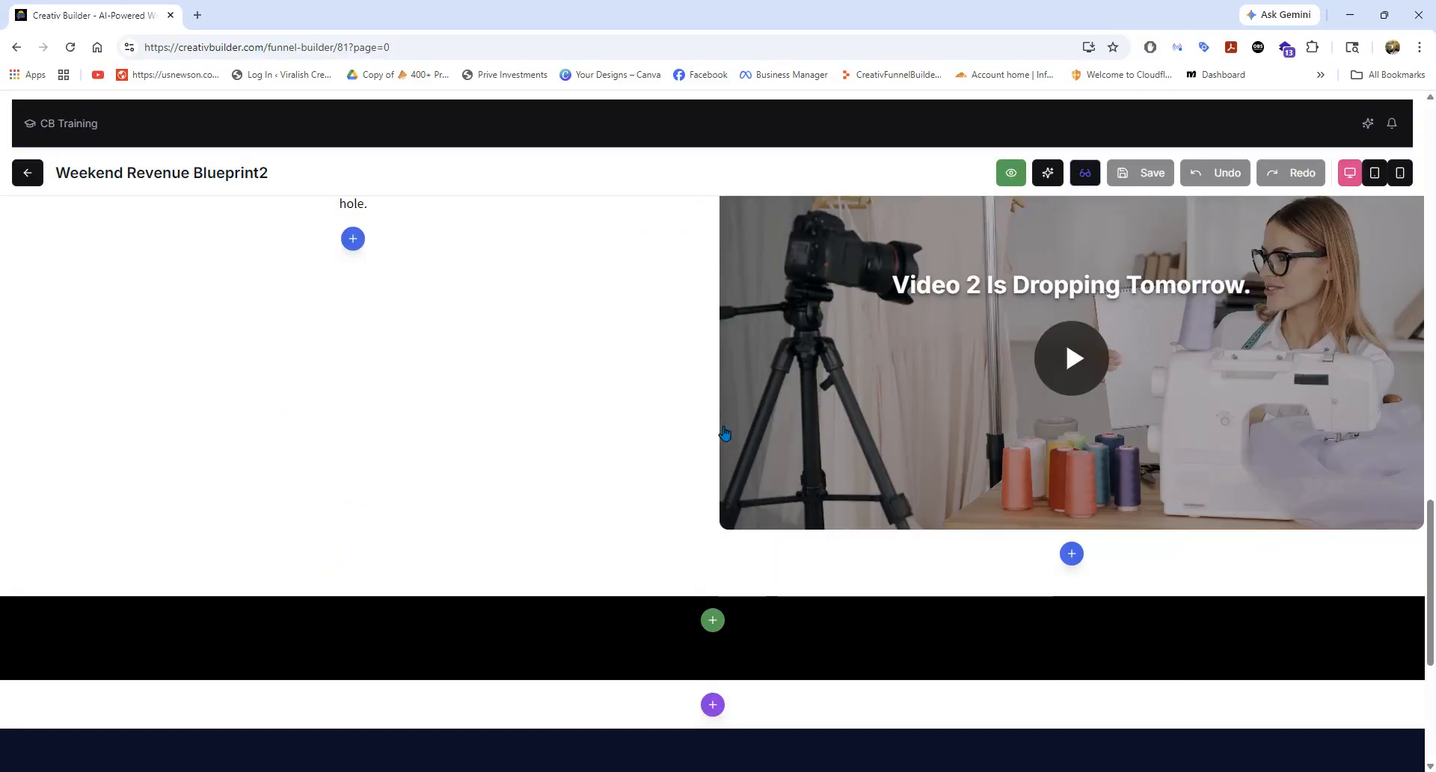
pyautogui.scroll(4, 1070, 494)
pyautogui.scroll(-2, 1070, 494)
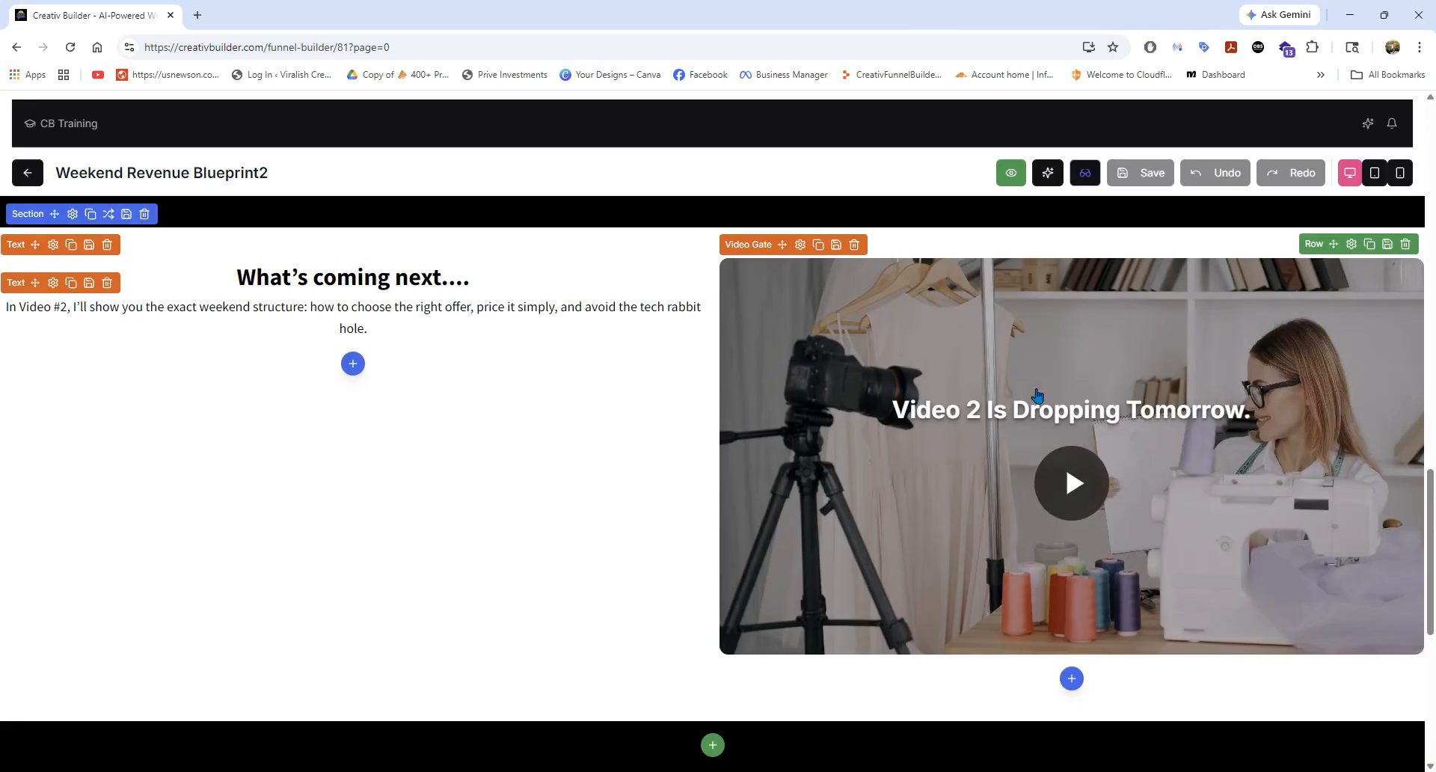
pyautogui.click(800, 247)
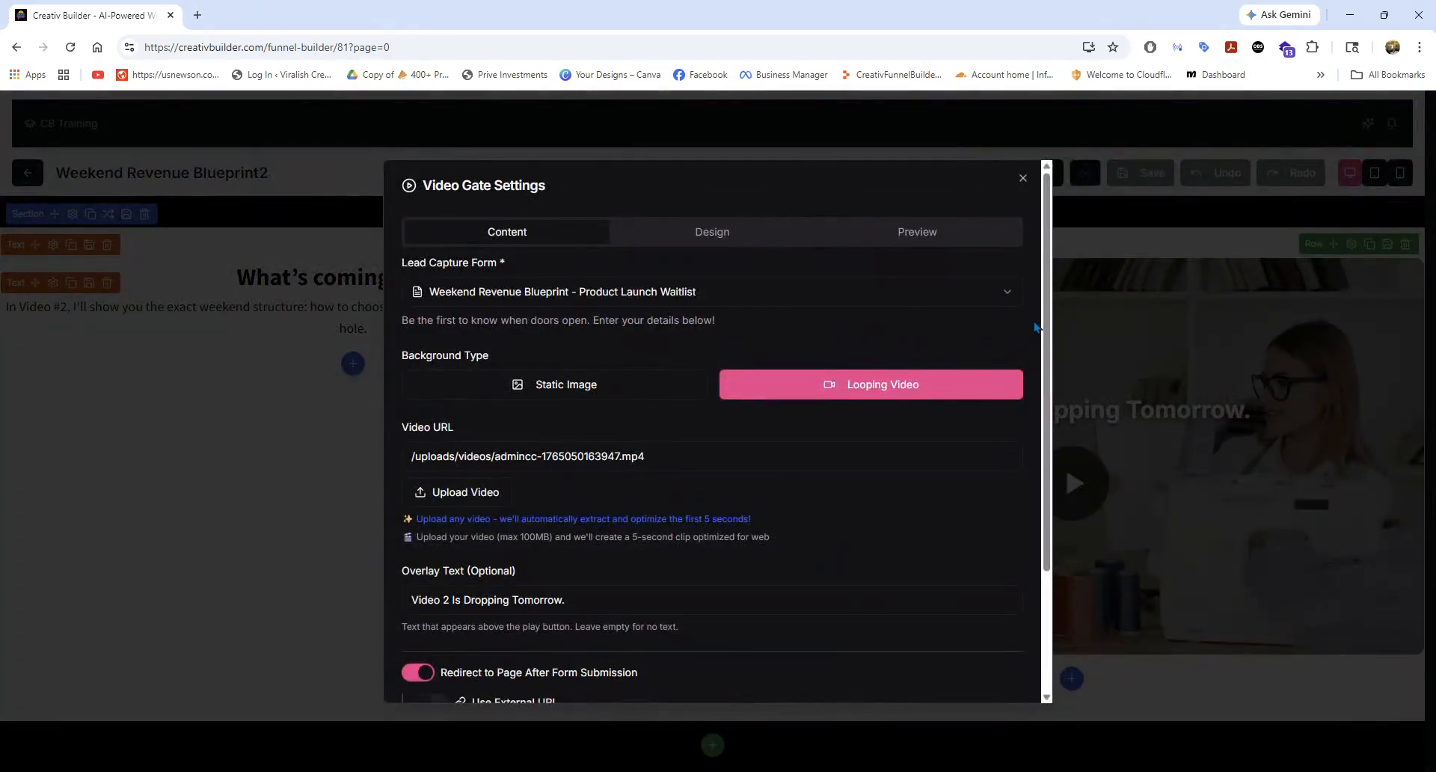
pyautogui.scroll(-3, 1036, 327)
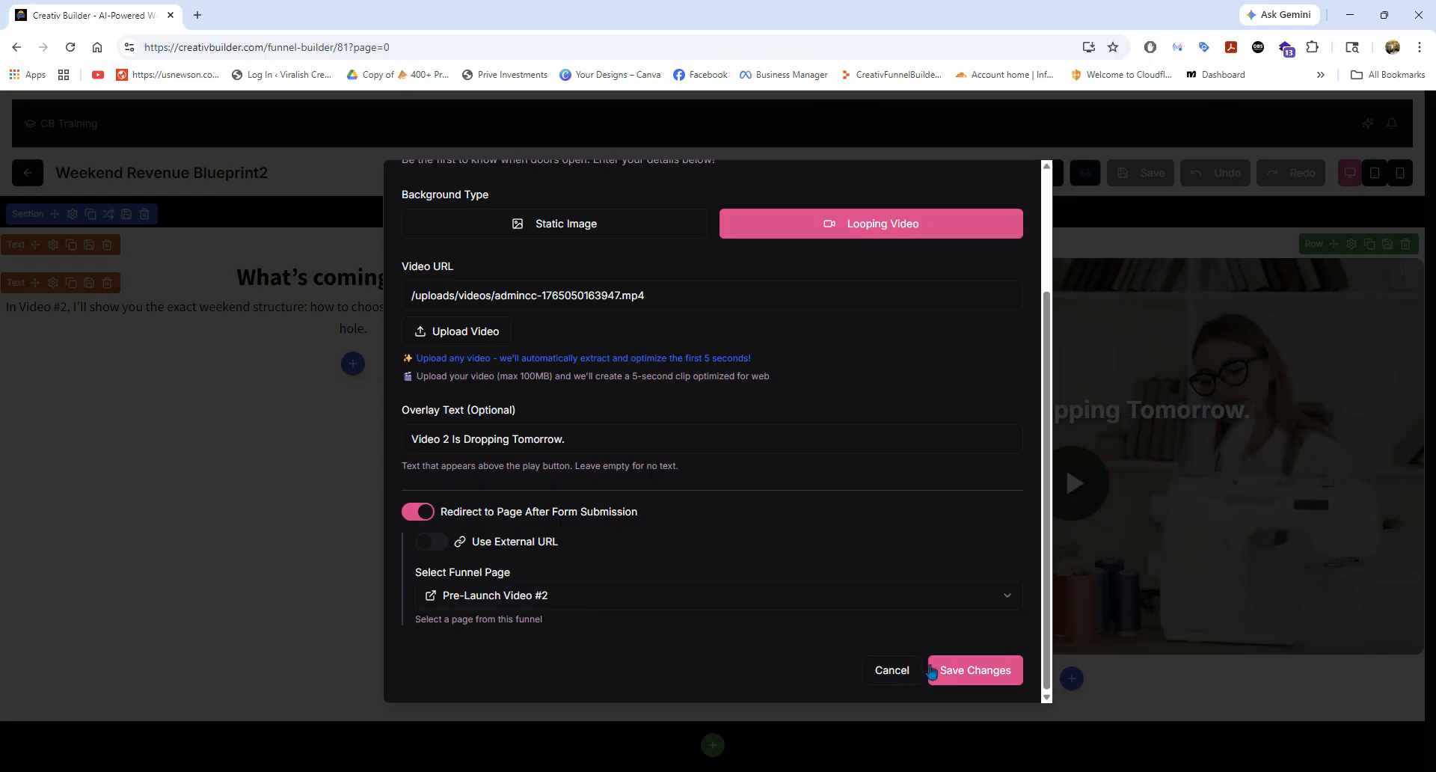
pyautogui.click(892, 670)
# Leave the Weekend Revenue Blueprint2 editor and return to the Funnels list.
pyautogui.scroll(10, 721, 478)
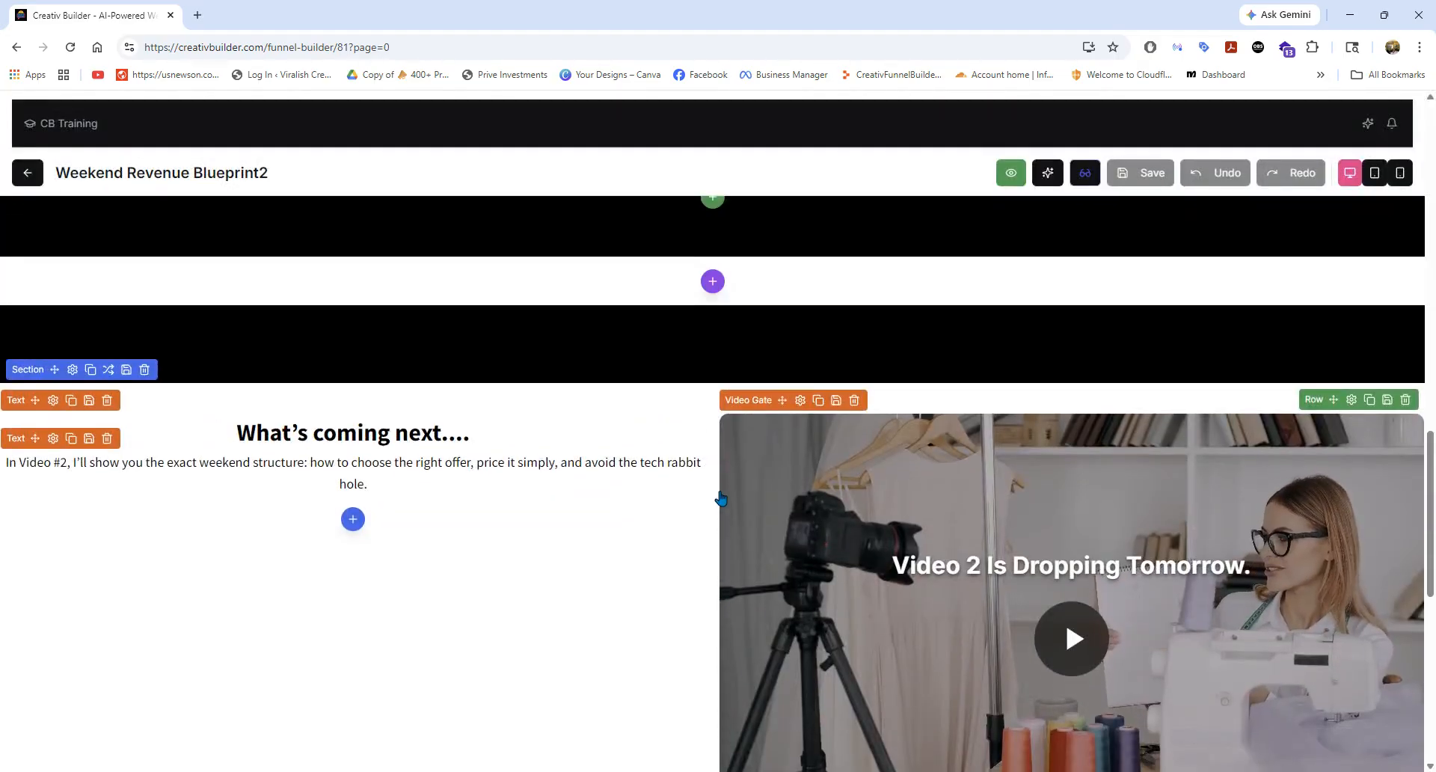
pyautogui.scroll(15, 689, 445)
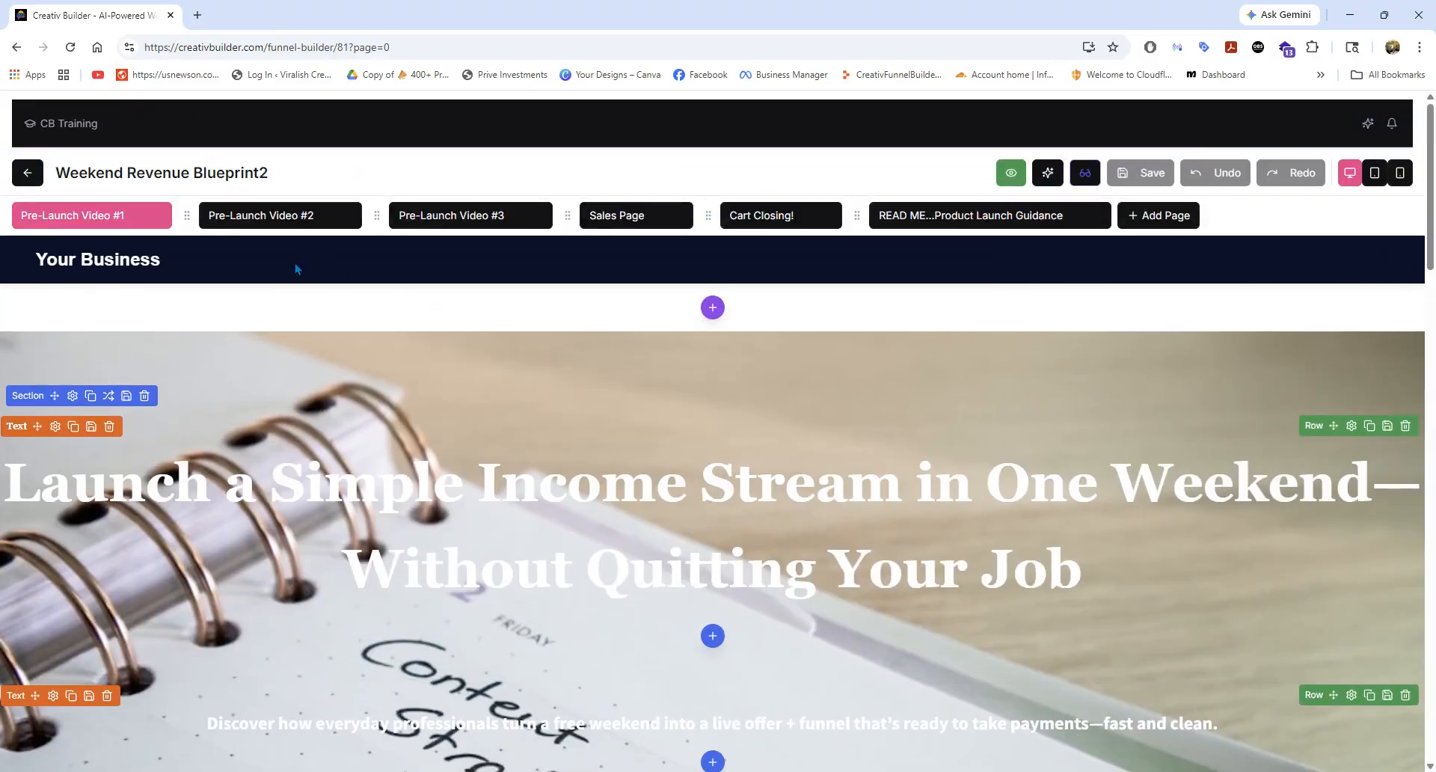
pyautogui.click(33, 176)
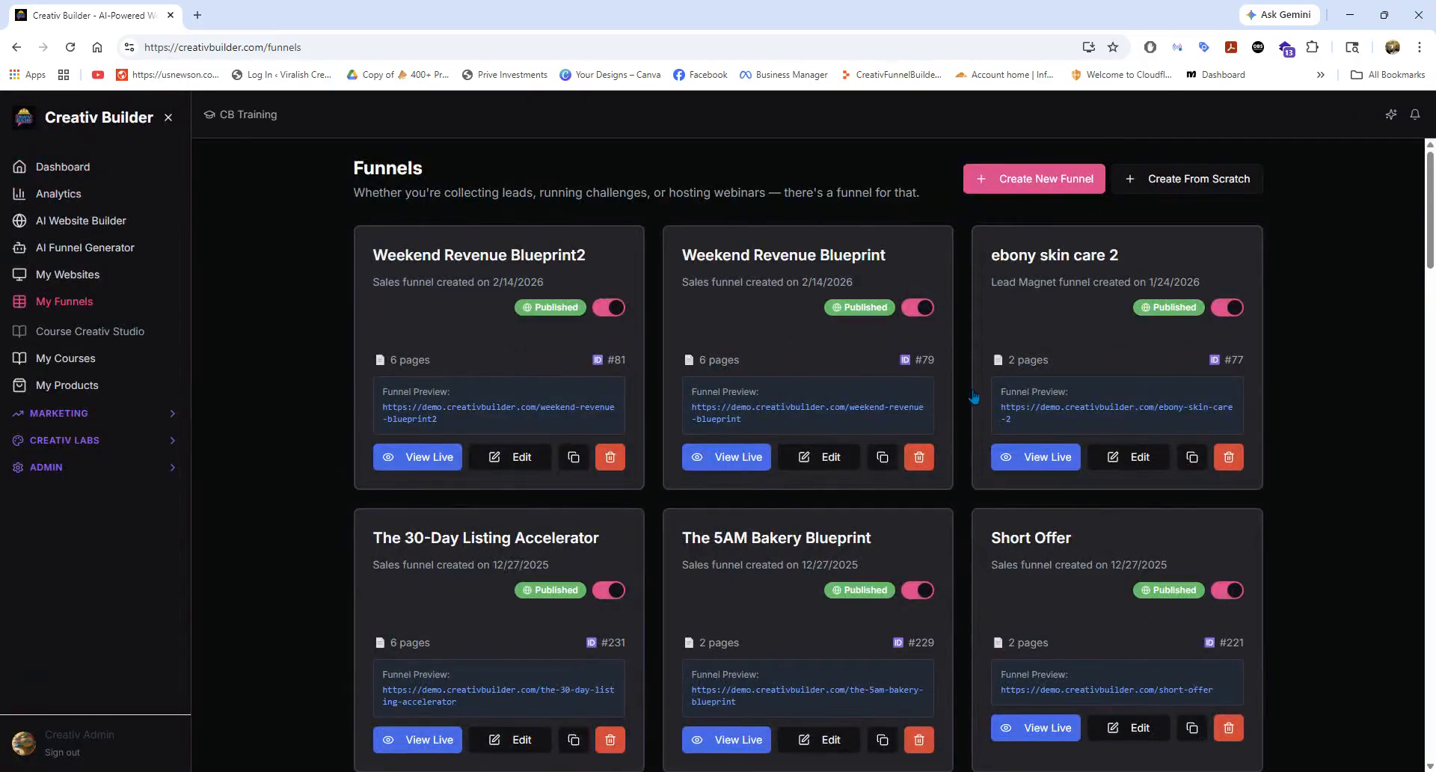
# Look over the Funnels list, open the AI Funnel Generator and enter Fit Mom Yoga as the funnel name.
pyautogui.scroll(-5, 1053, 440)
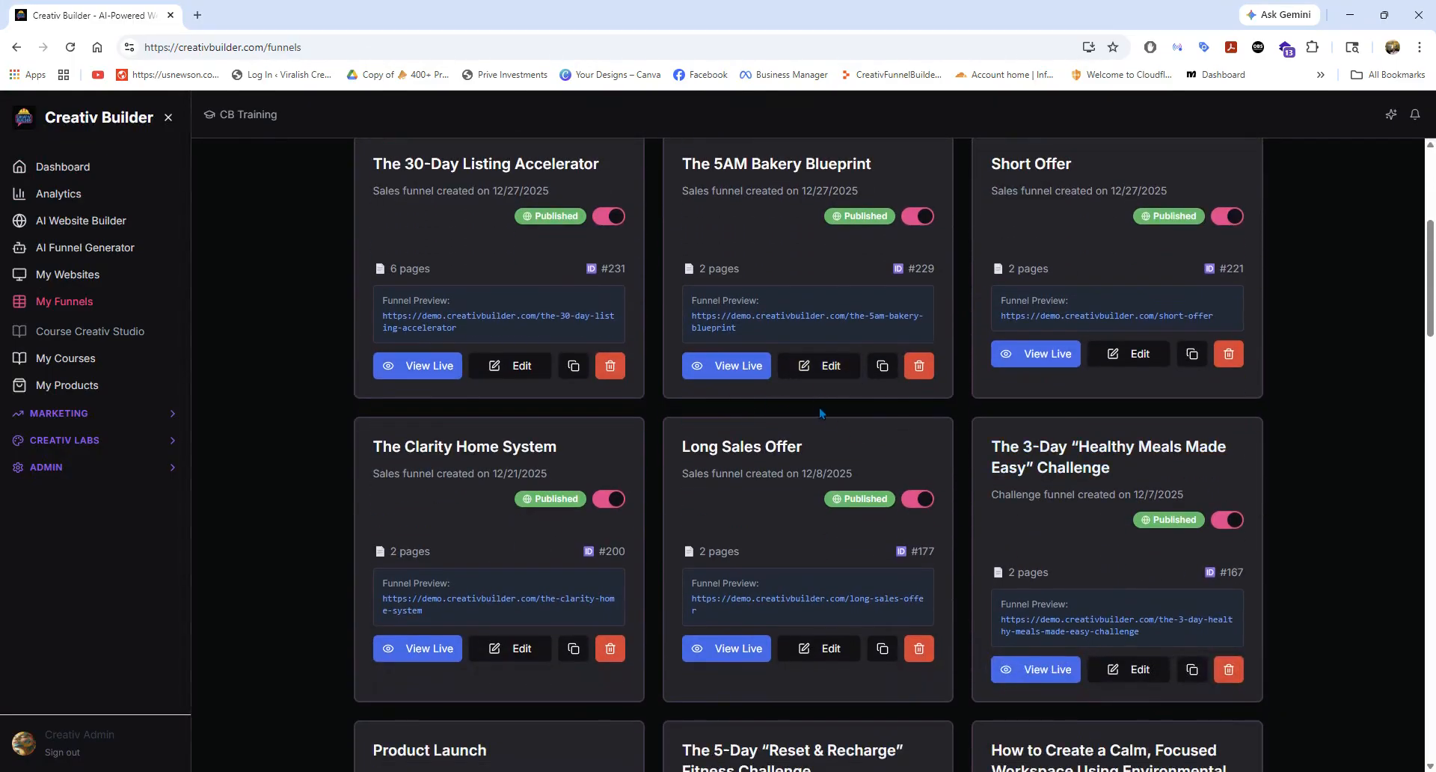
pyautogui.scroll(-3, 832, 434)
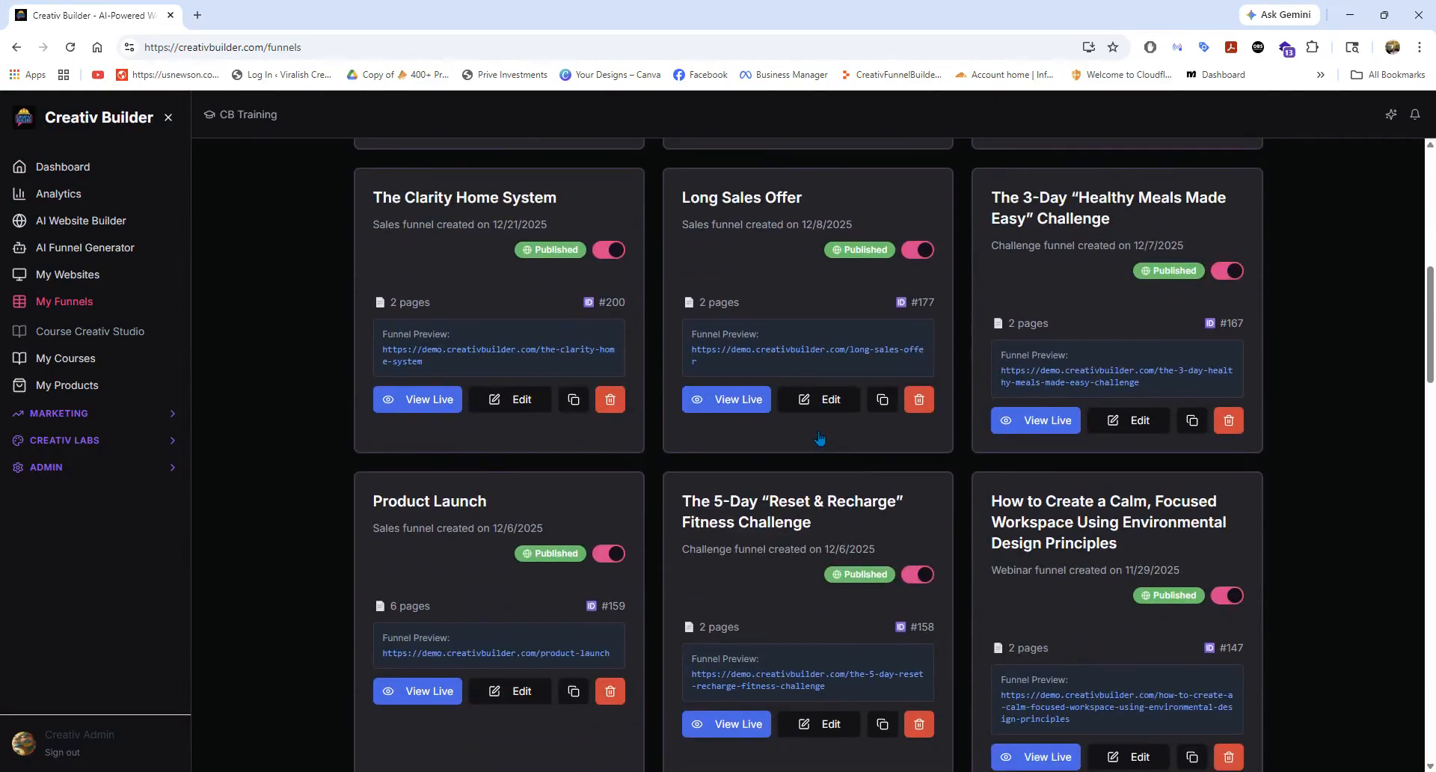
pyautogui.scroll(8, 819, 439)
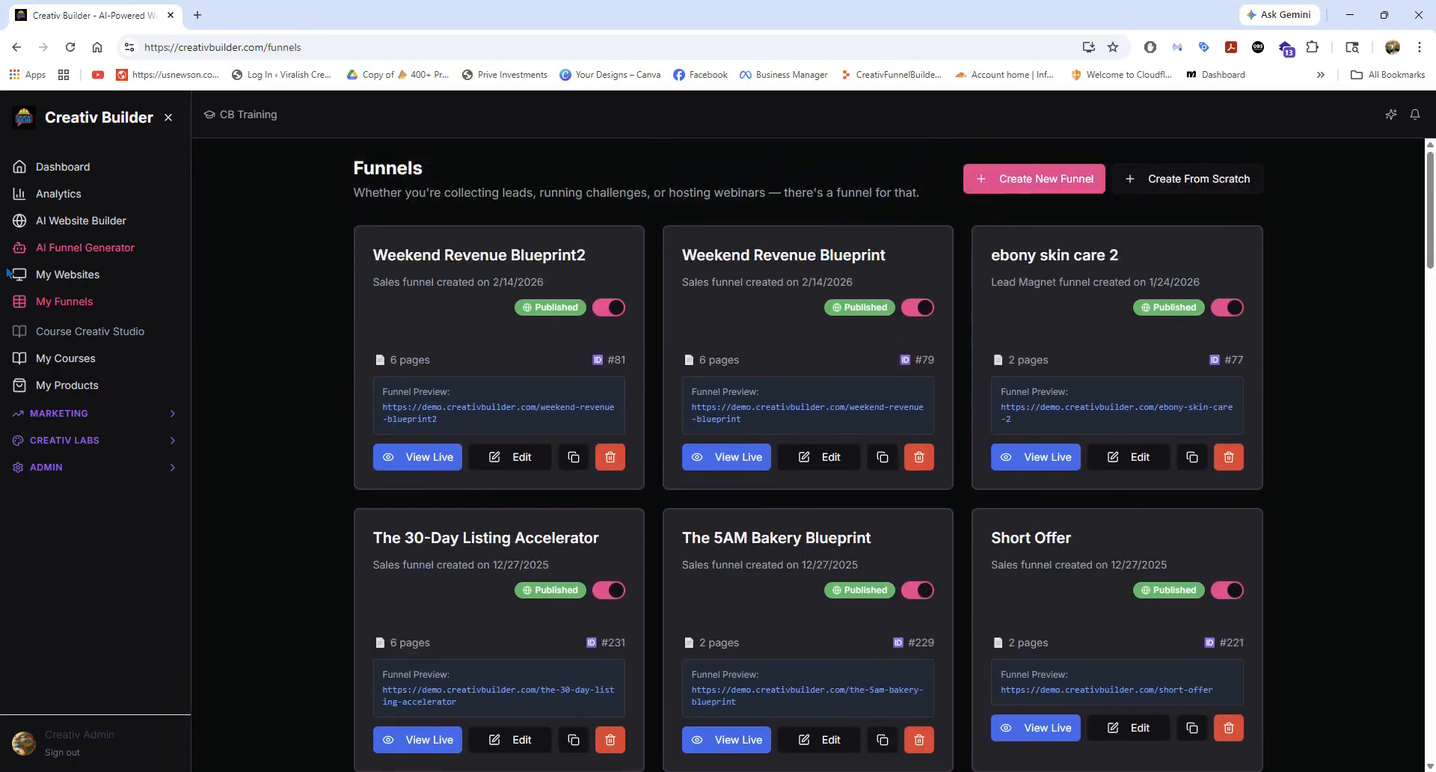
pyautogui.click(98, 250)
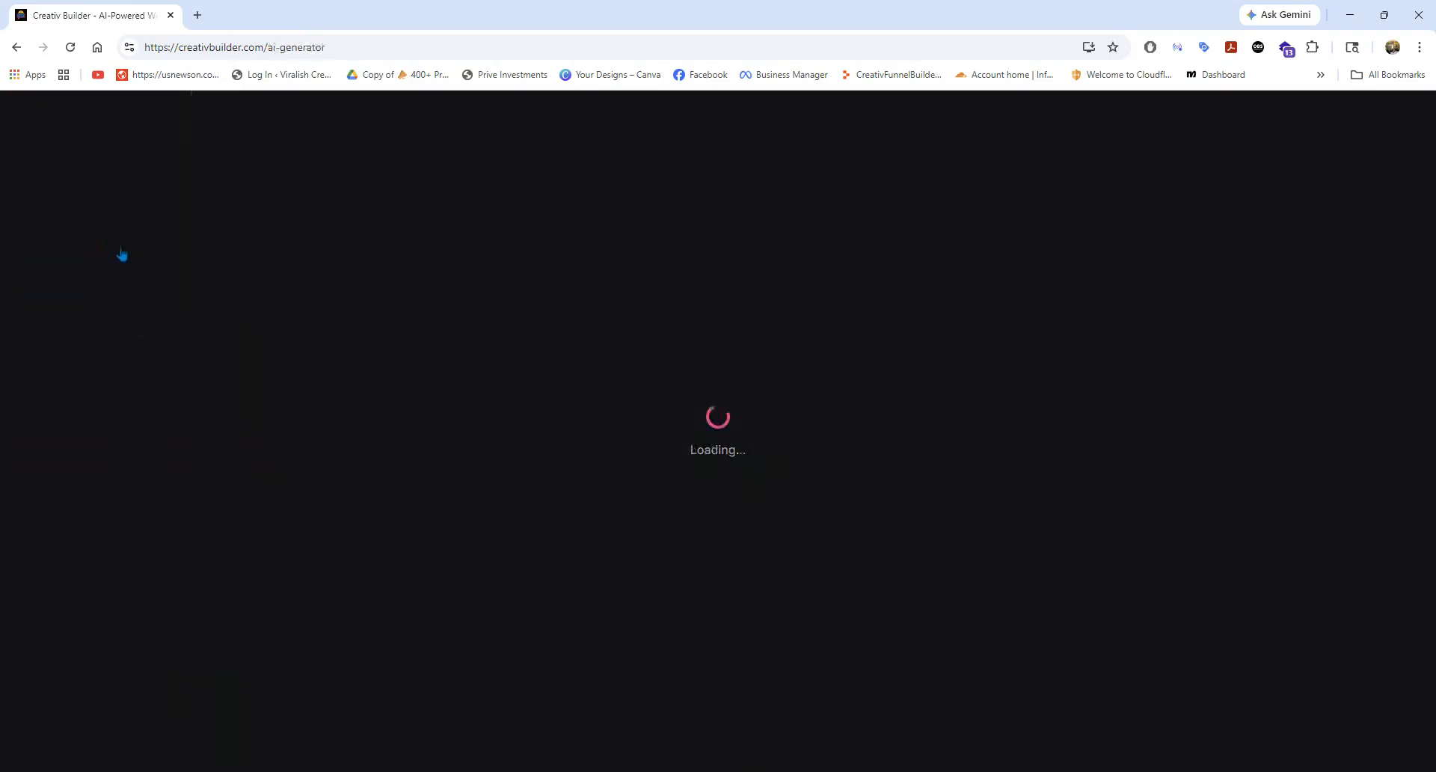
pyautogui.scroll(-2, 733, 404)
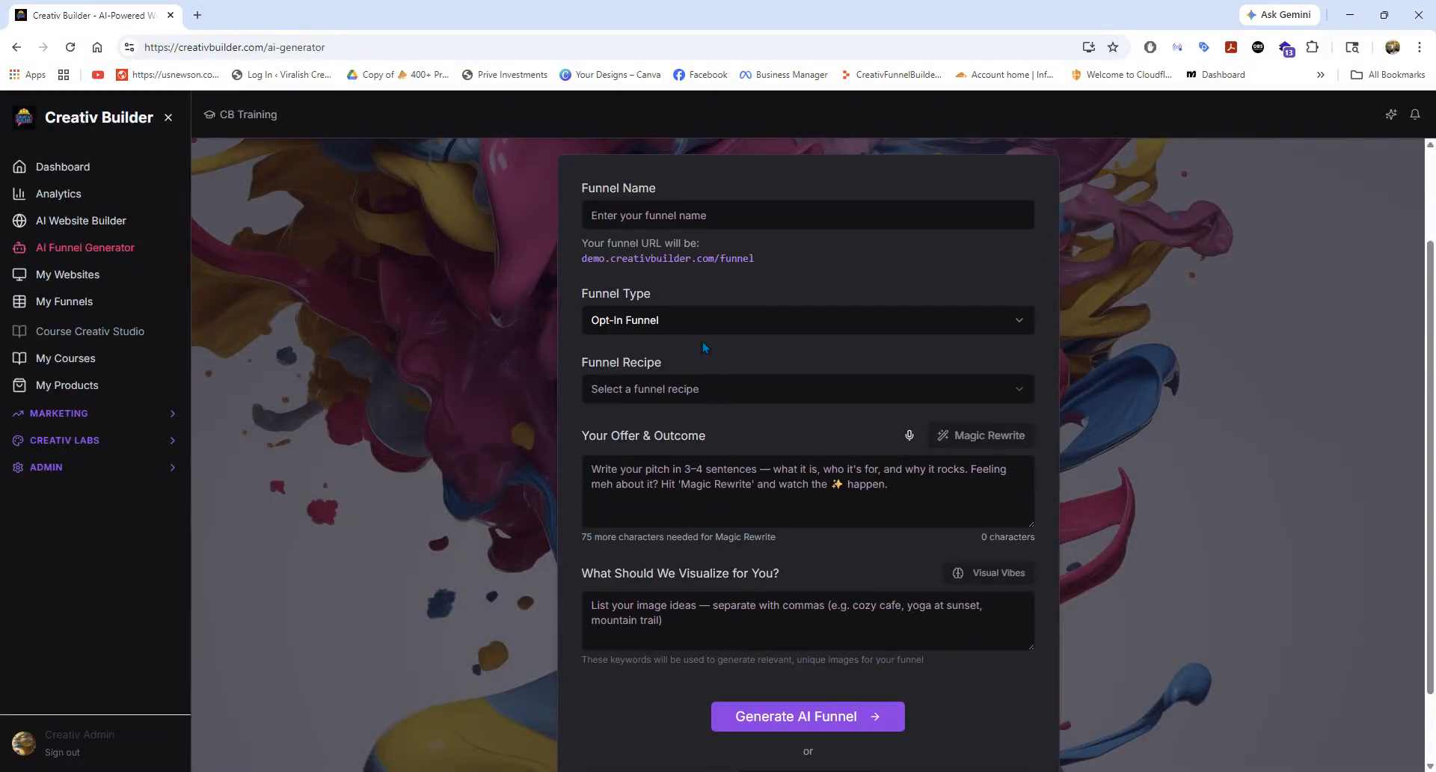
pyautogui.click(679, 224)
pyautogui.click(690, 262)
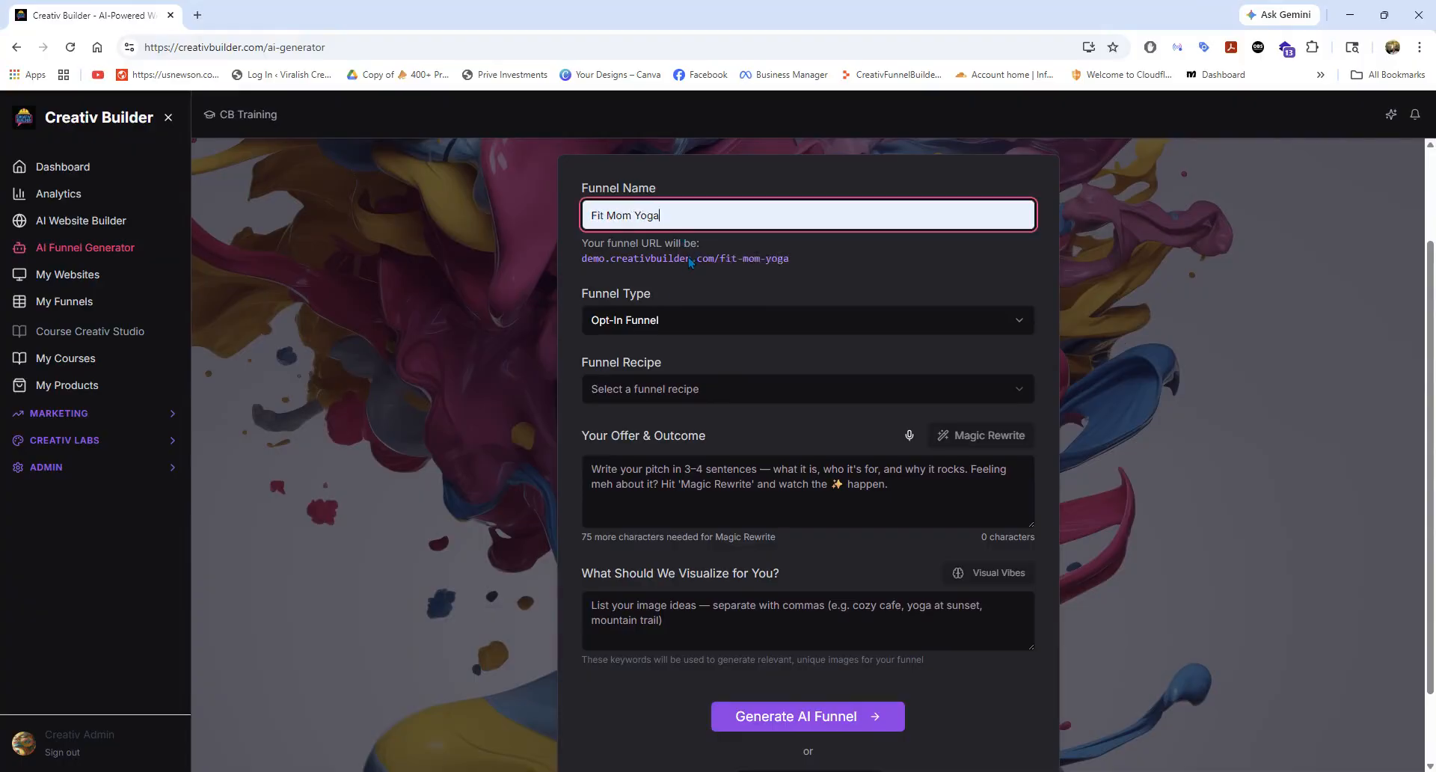
# Set the funnel type to Sales Funnel and the funnel recipe to Long (Story/Authority).
pyautogui.click(681, 327)
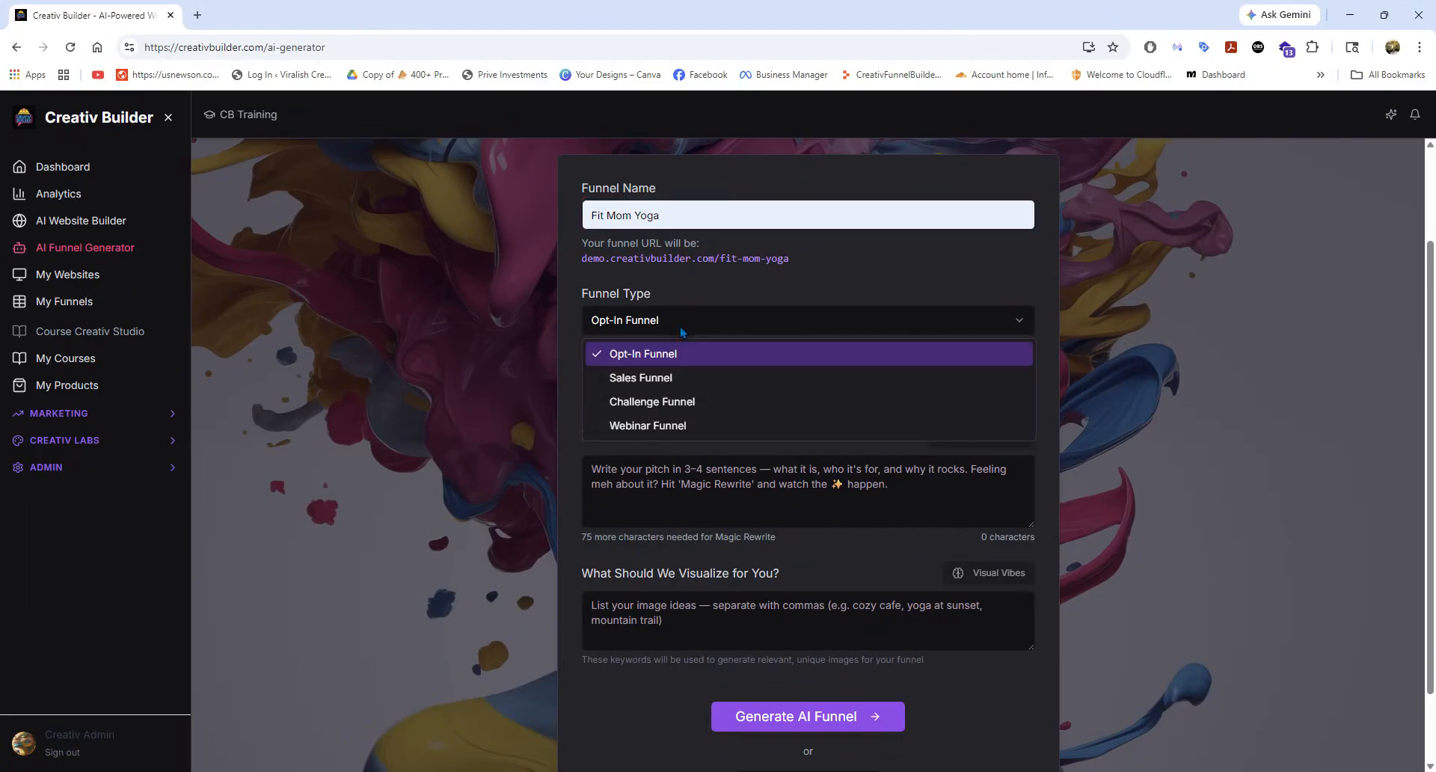
pyautogui.click(675, 377)
pyautogui.click(681, 389)
pyautogui.click(706, 447)
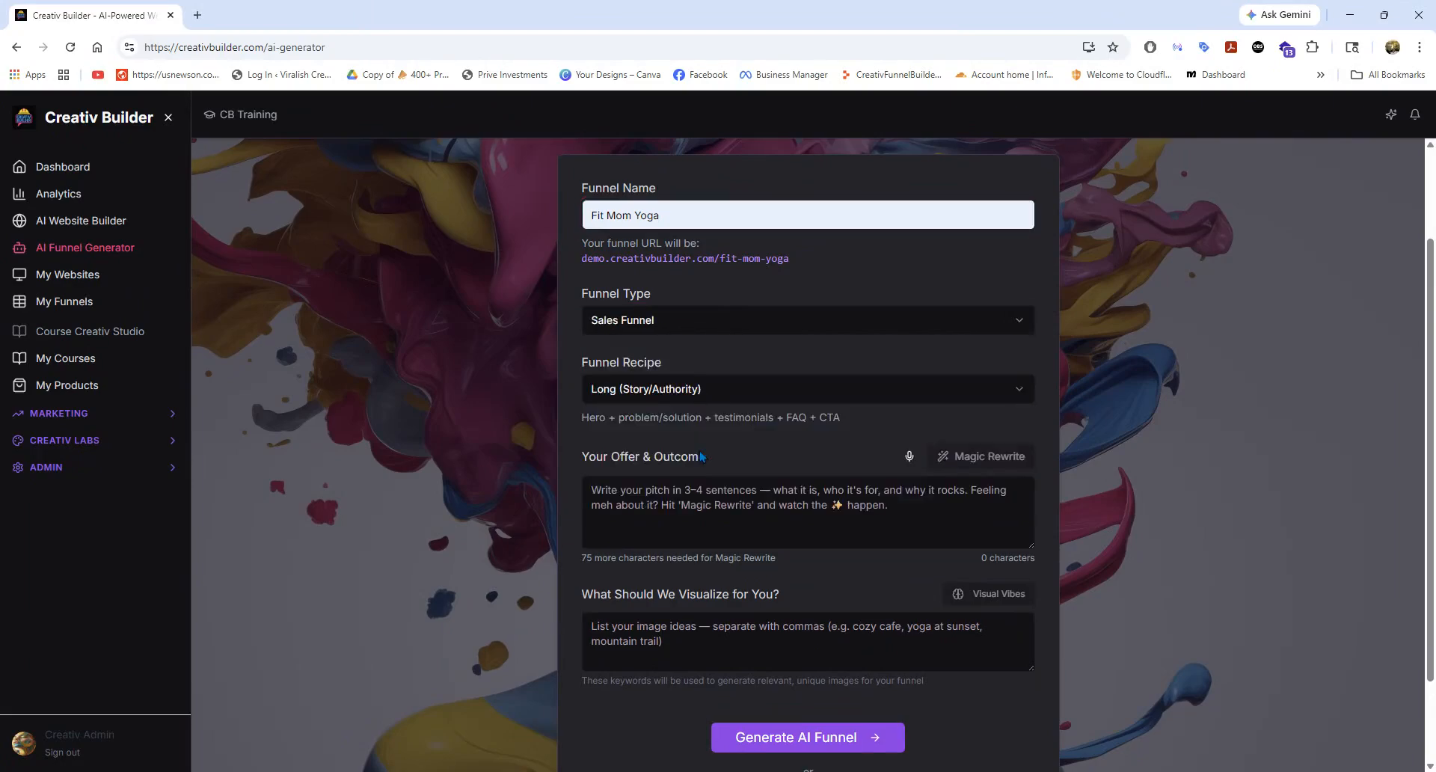
# Enter "test" for both the offer and outcome and the image ideas, and start generating the AI funnel.
pyautogui.click(718, 492)
pyautogui.write('test')
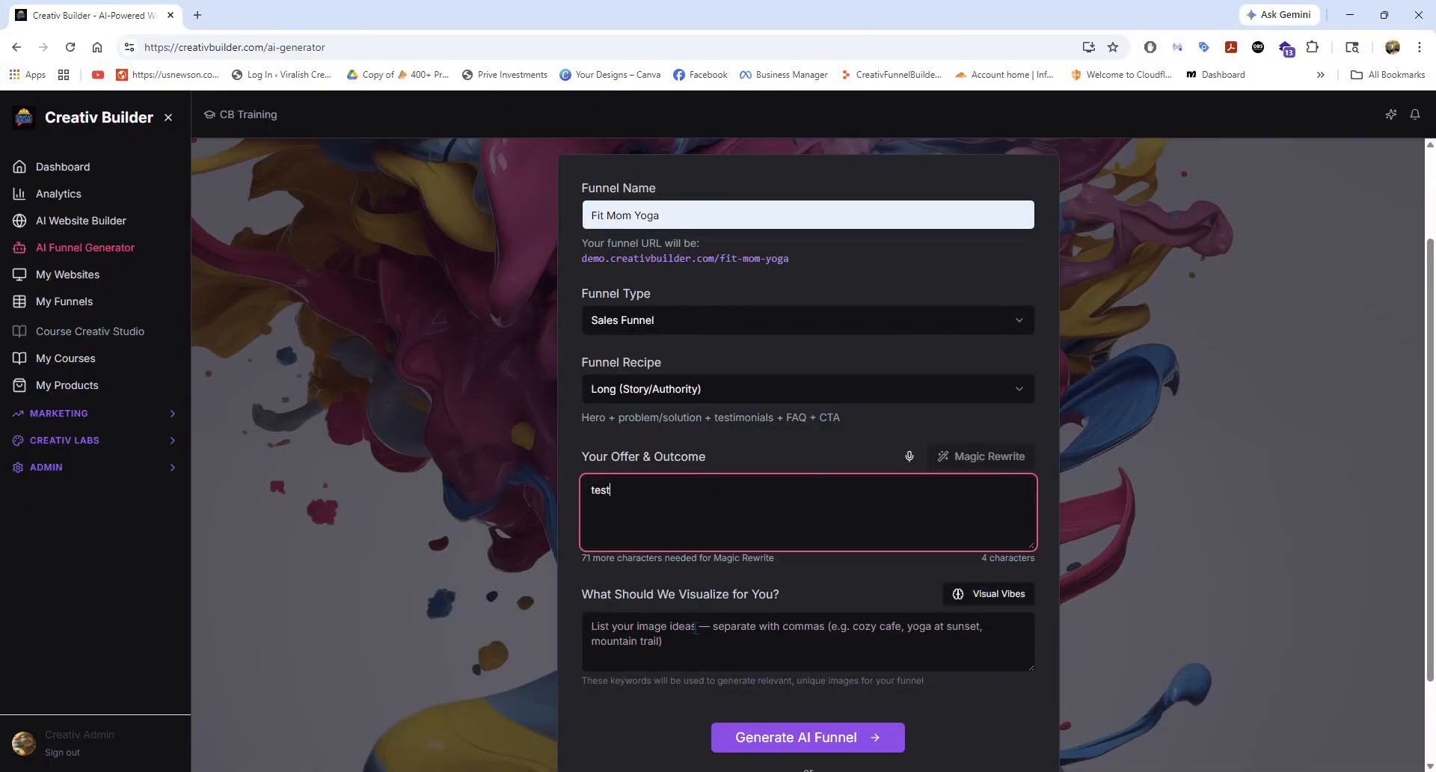
pyautogui.click(694, 629)
pyautogui.write('t')
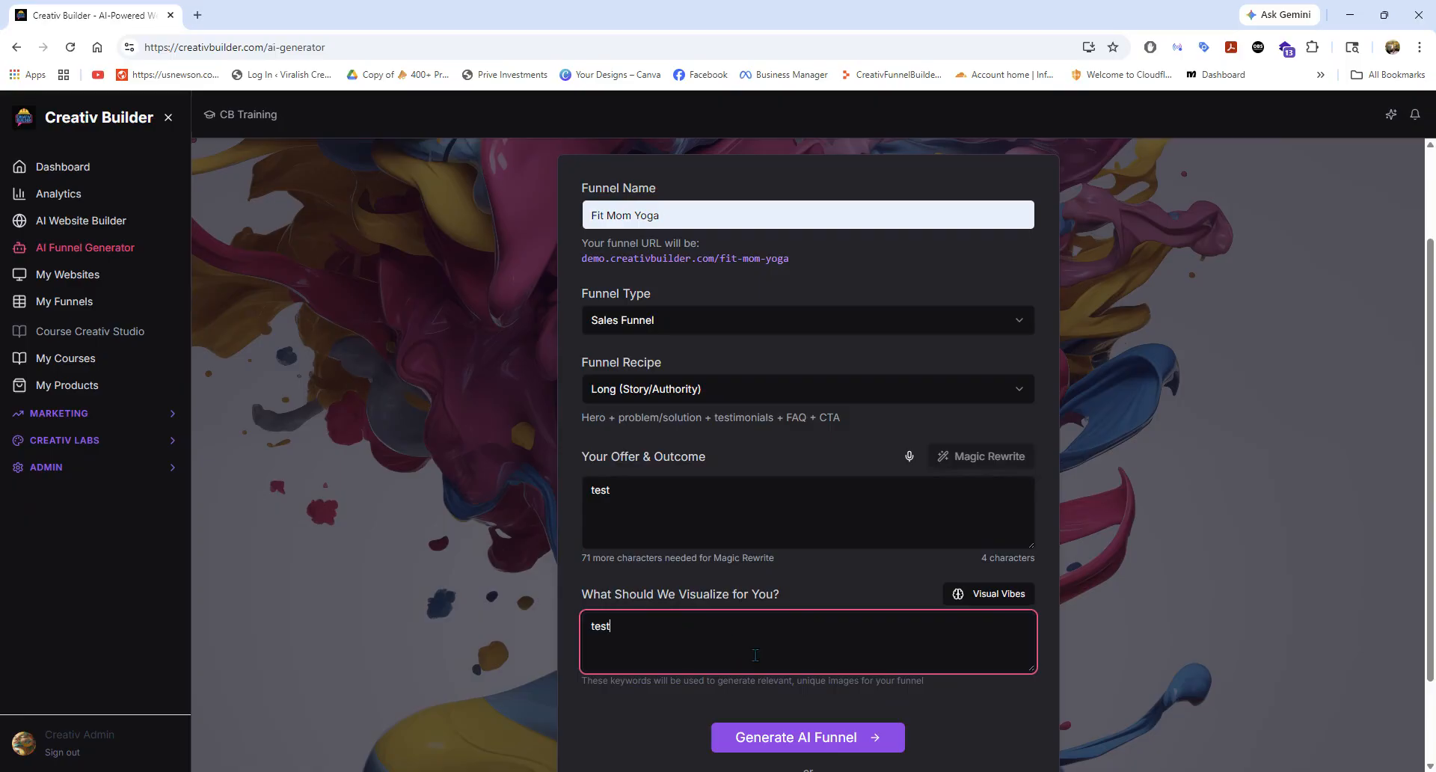
pyautogui.write('est')
pyautogui.click(775, 739)
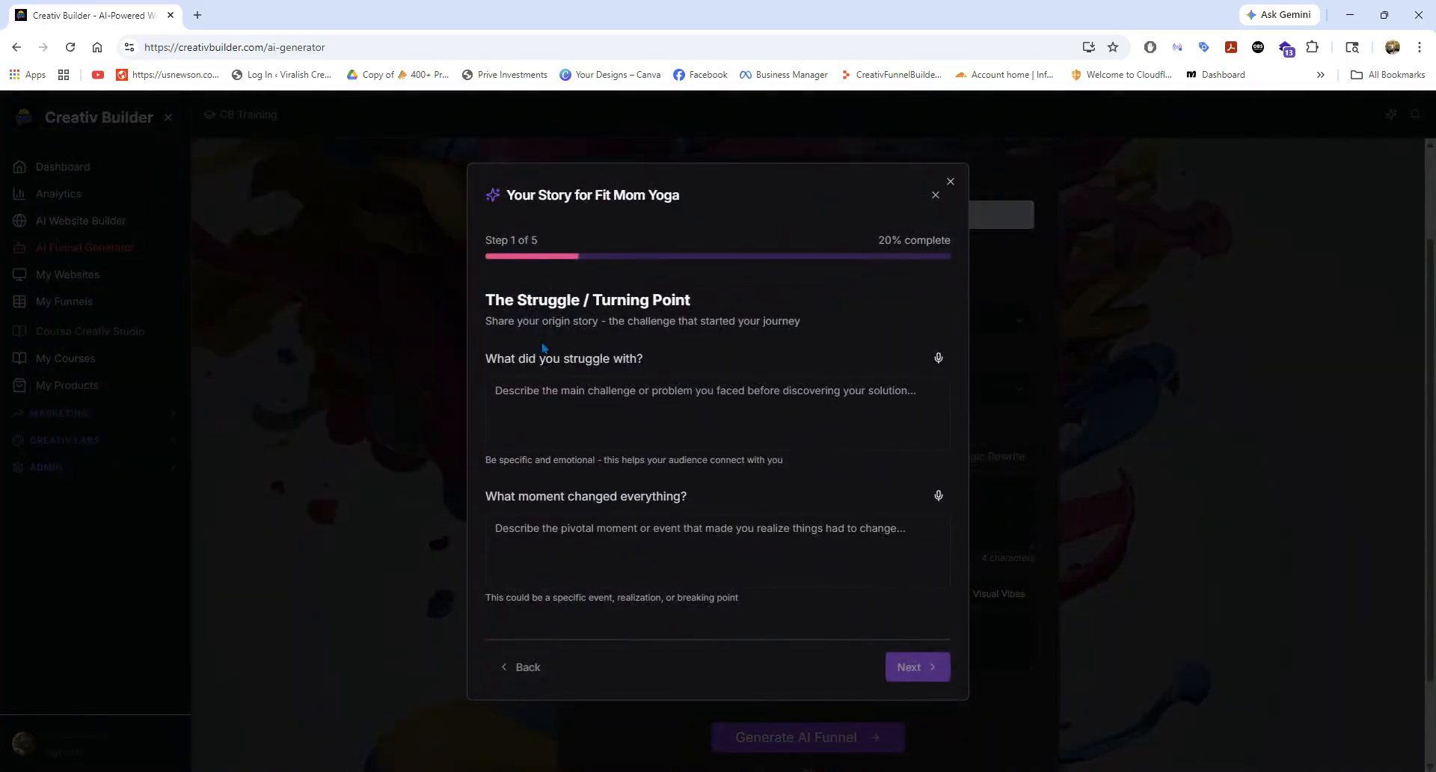
# Try voice dictation for "What did you struggle with?", clear the dictated text and close the story questionnaire.
pyautogui.click(939, 362)
pyautogui.click(940, 362)
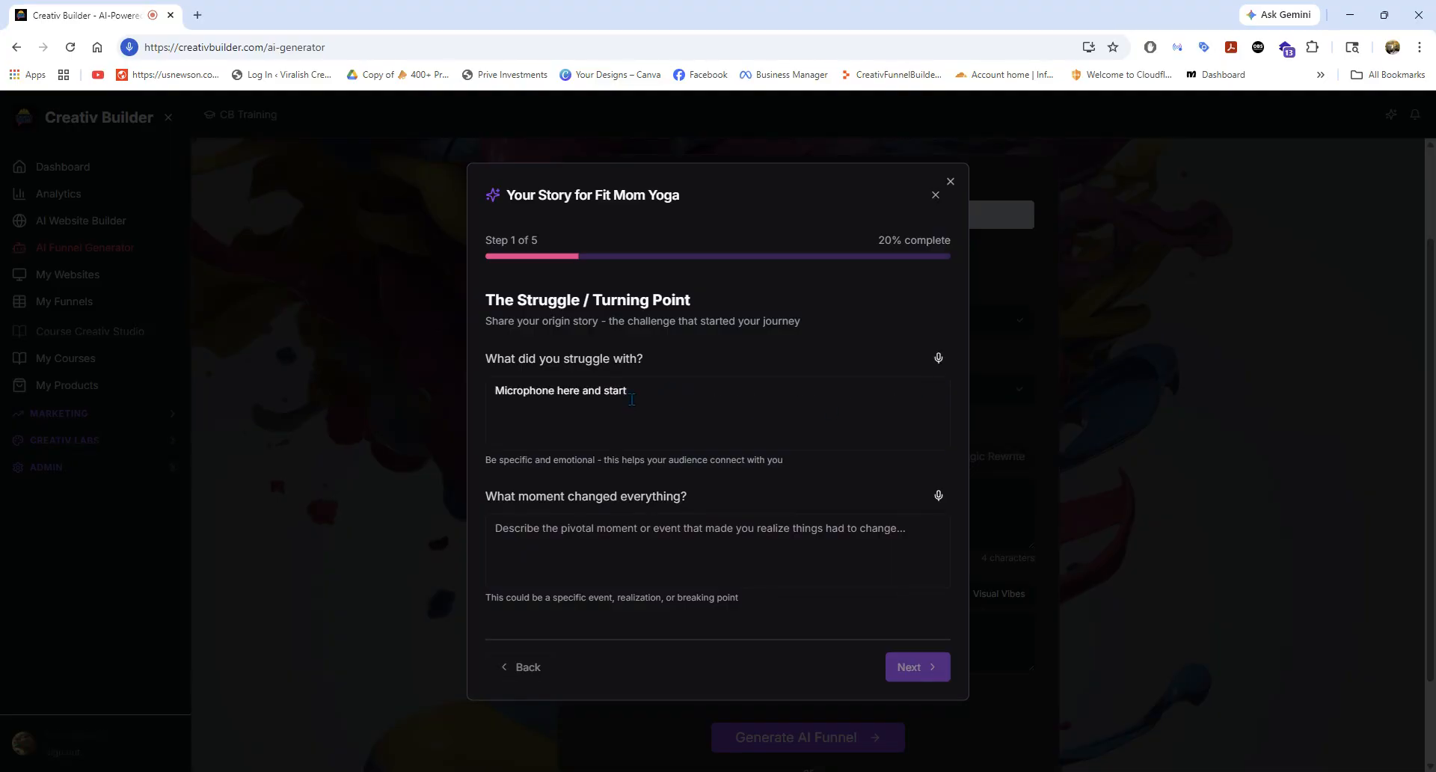
pyautogui.moveTo(633, 398); pyautogui.dragTo(454, 399)
pyautogui.press('BackSpace')
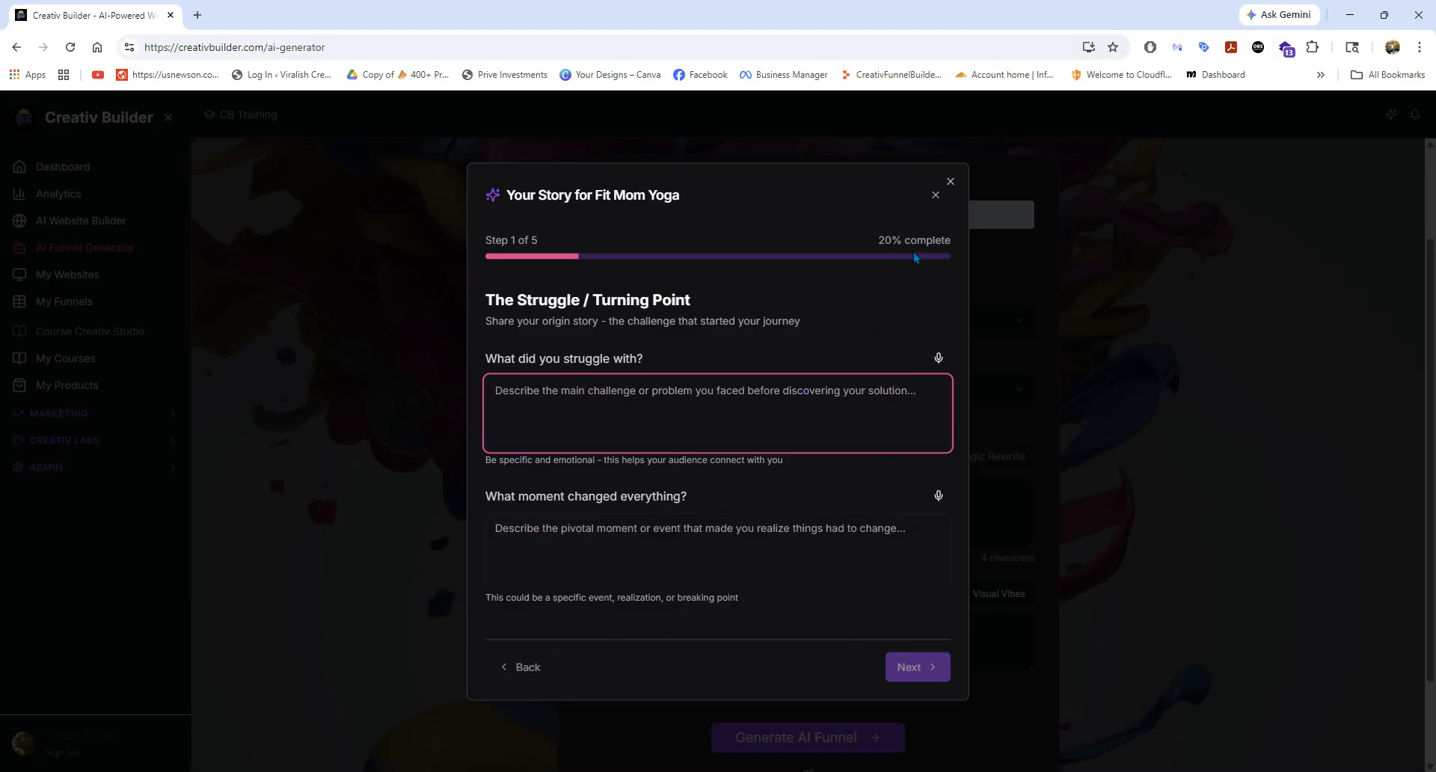
pyautogui.click(935, 194)
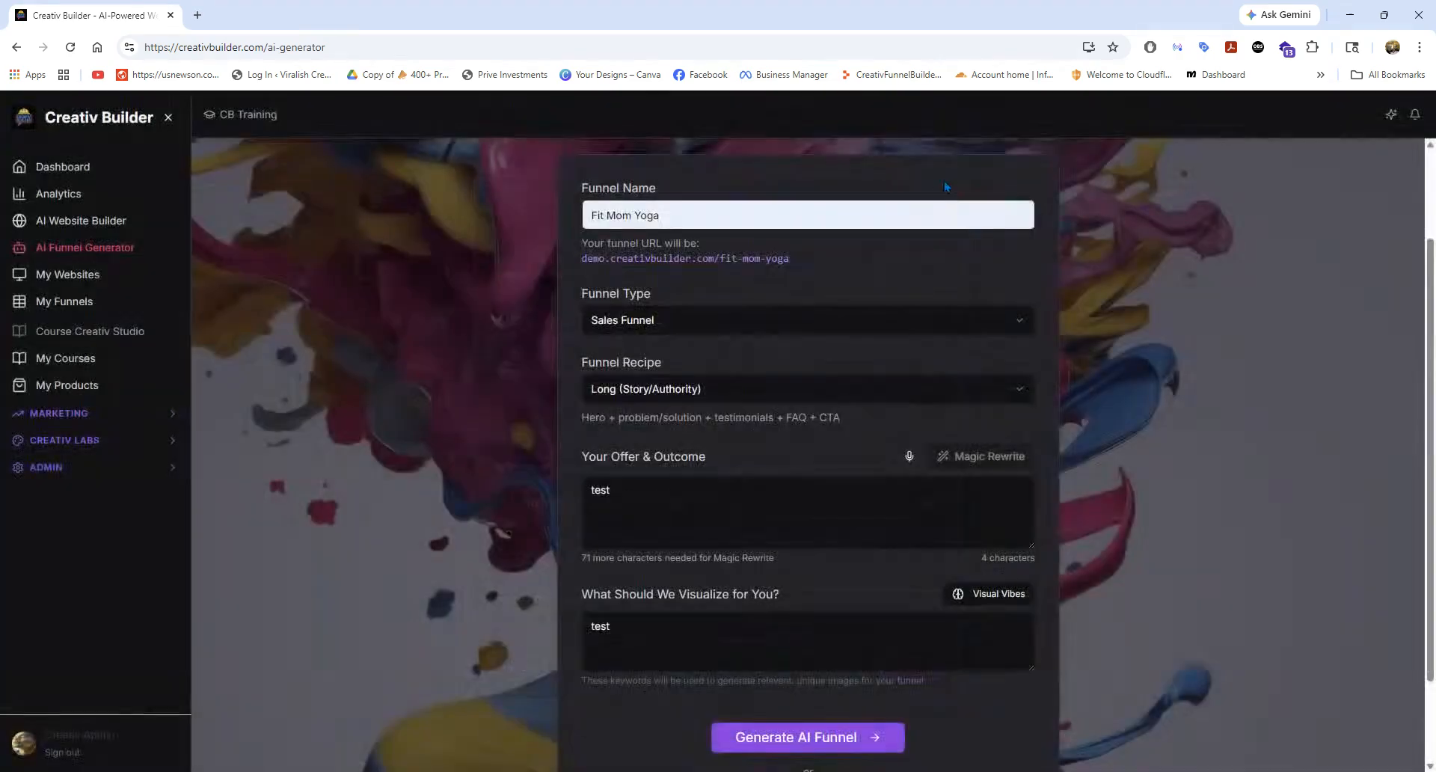
# Return to the Funnels list and open the live version of The Clarity Home System funnel.
pyautogui.click(66, 301)
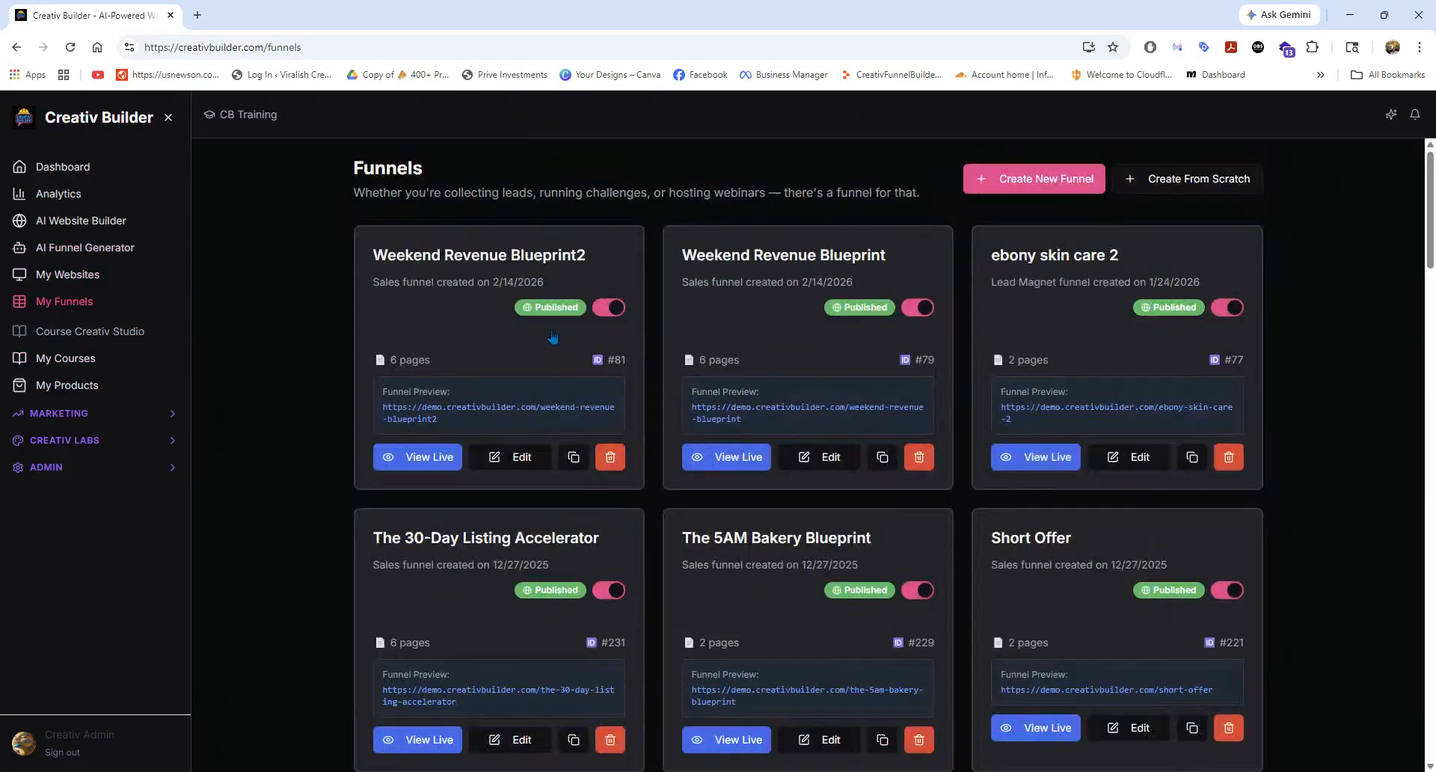
pyautogui.scroll(-2, 889, 397)
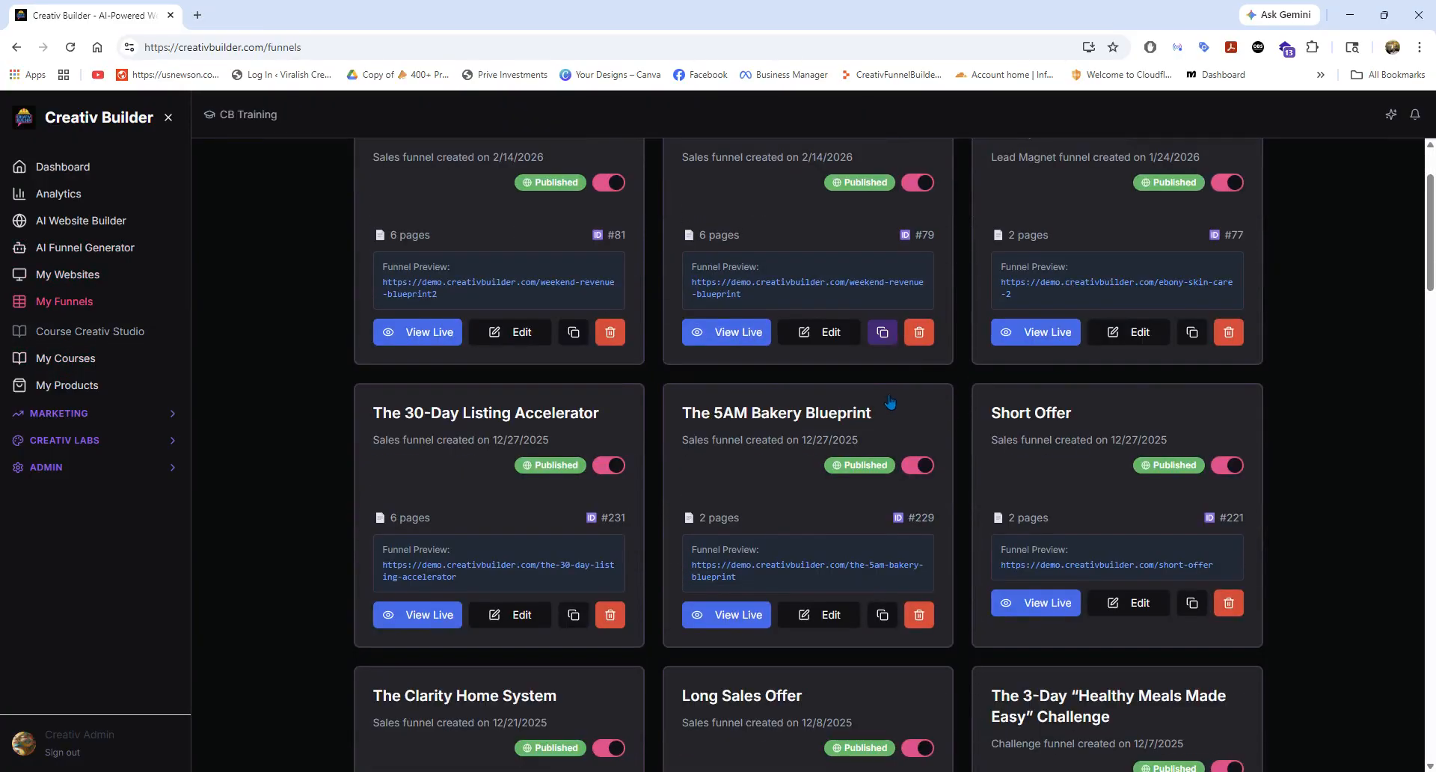
pyautogui.scroll(-2, 817, 439)
pyautogui.scroll(-2, 759, 436)
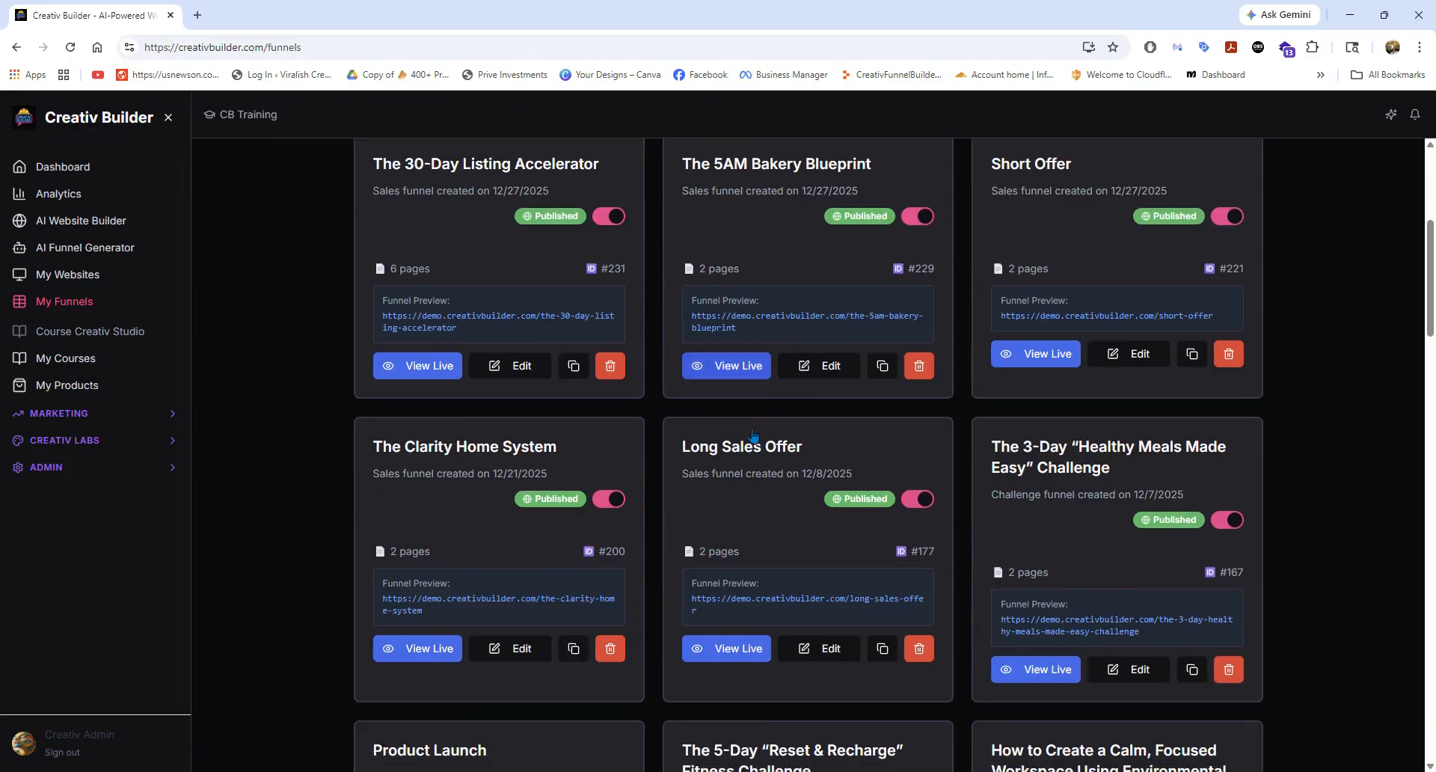
pyautogui.scroll(-1, 497, 528)
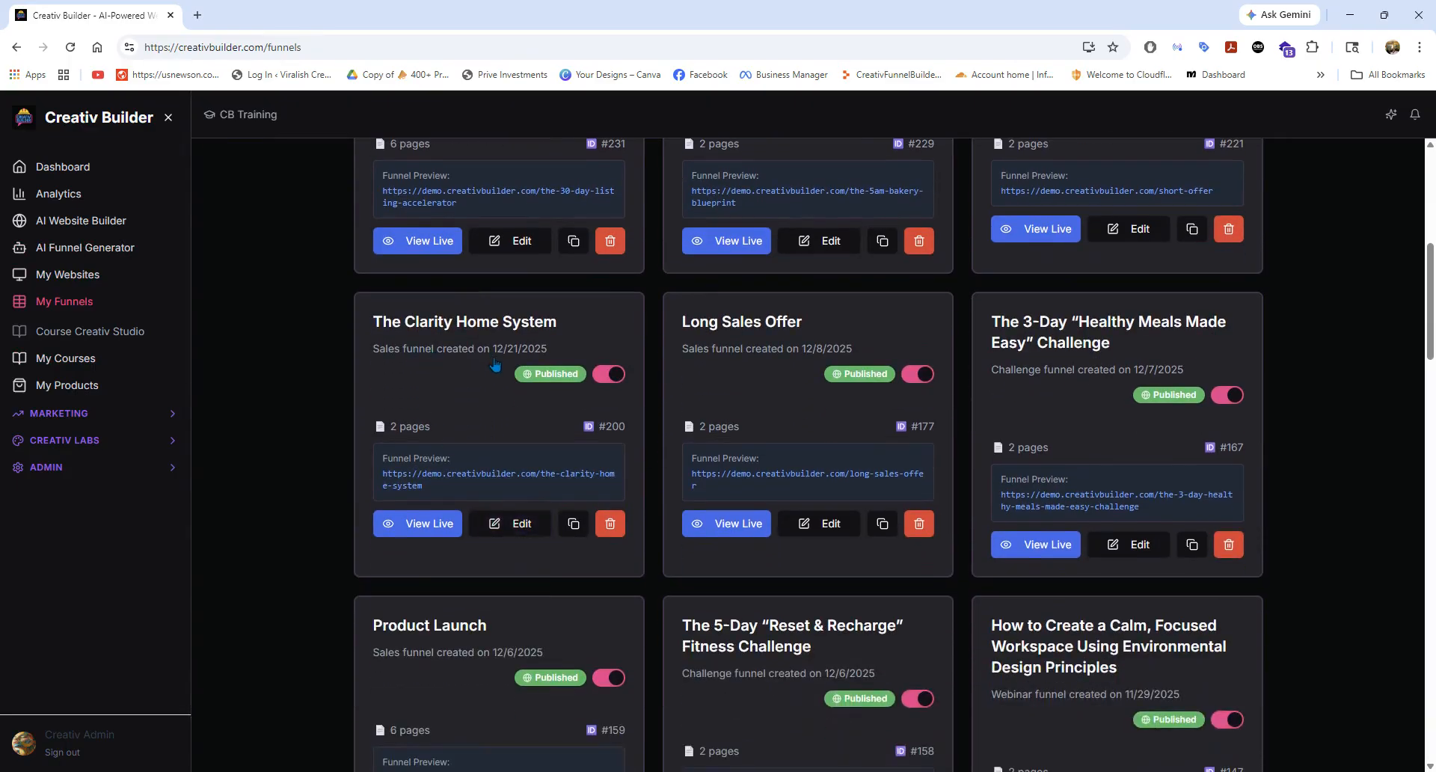
pyautogui.click(451, 531)
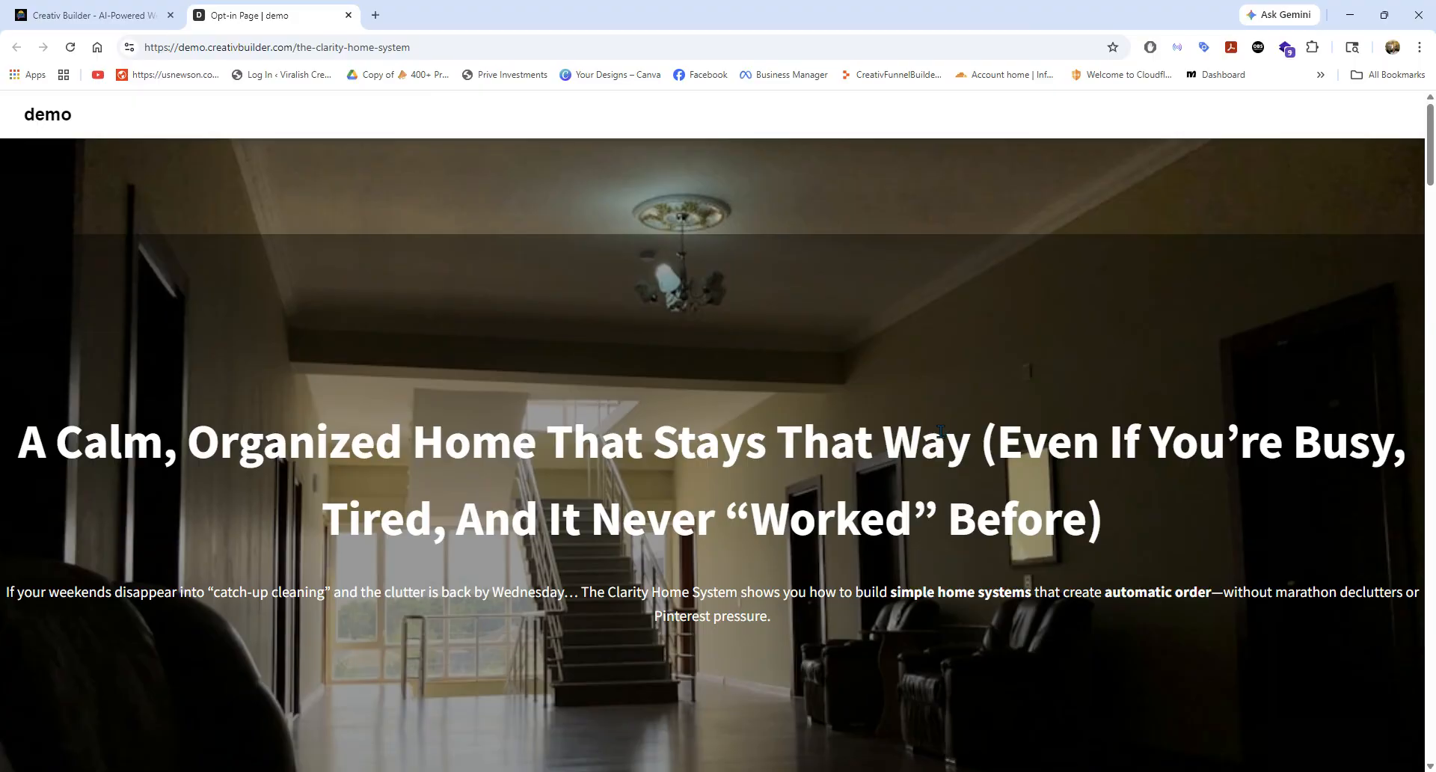
# Examine the live sales page from its hero through the story, offer, testimonial and mission sections.
pyautogui.scroll(-5, 940, 432)
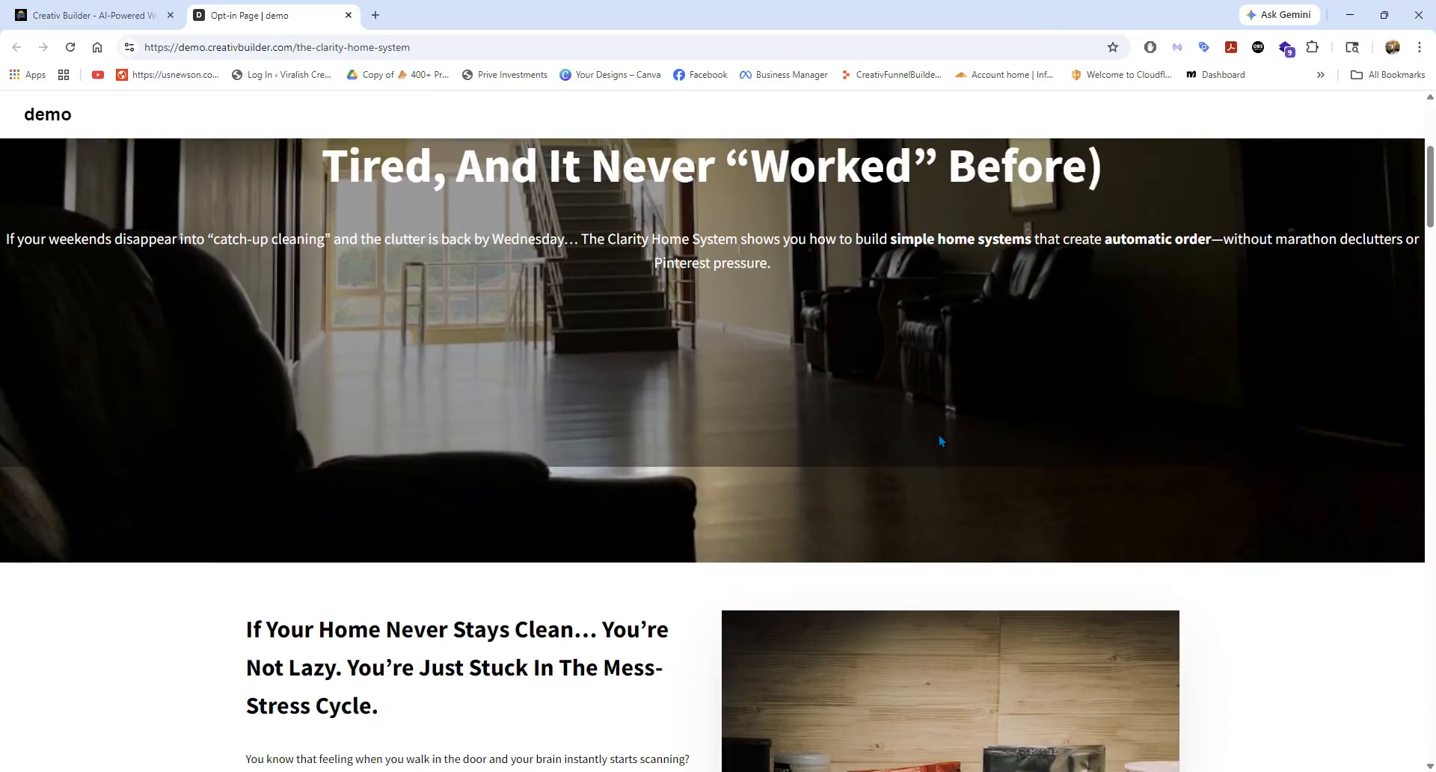
pyautogui.scroll(-4, 940, 435)
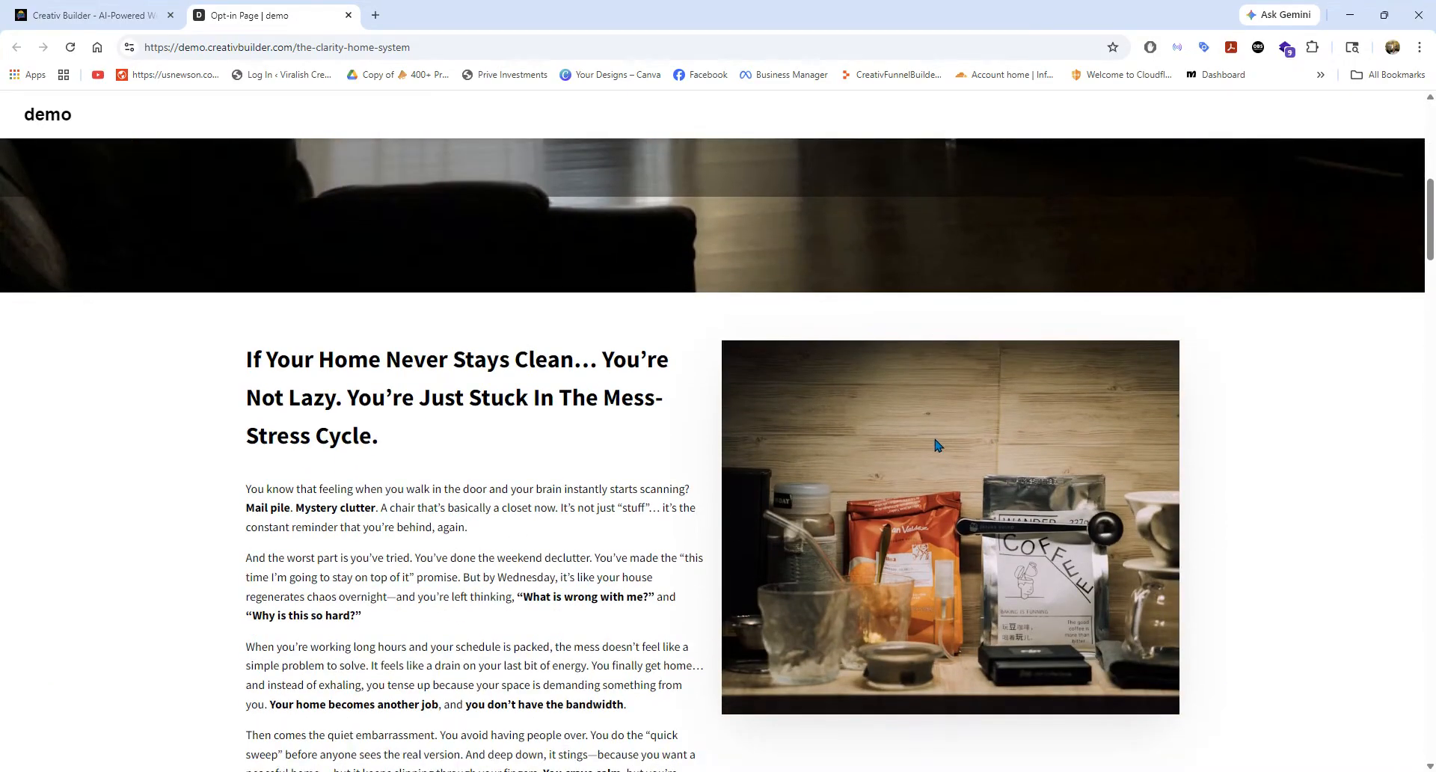
pyautogui.scroll(-2, 256, 436)
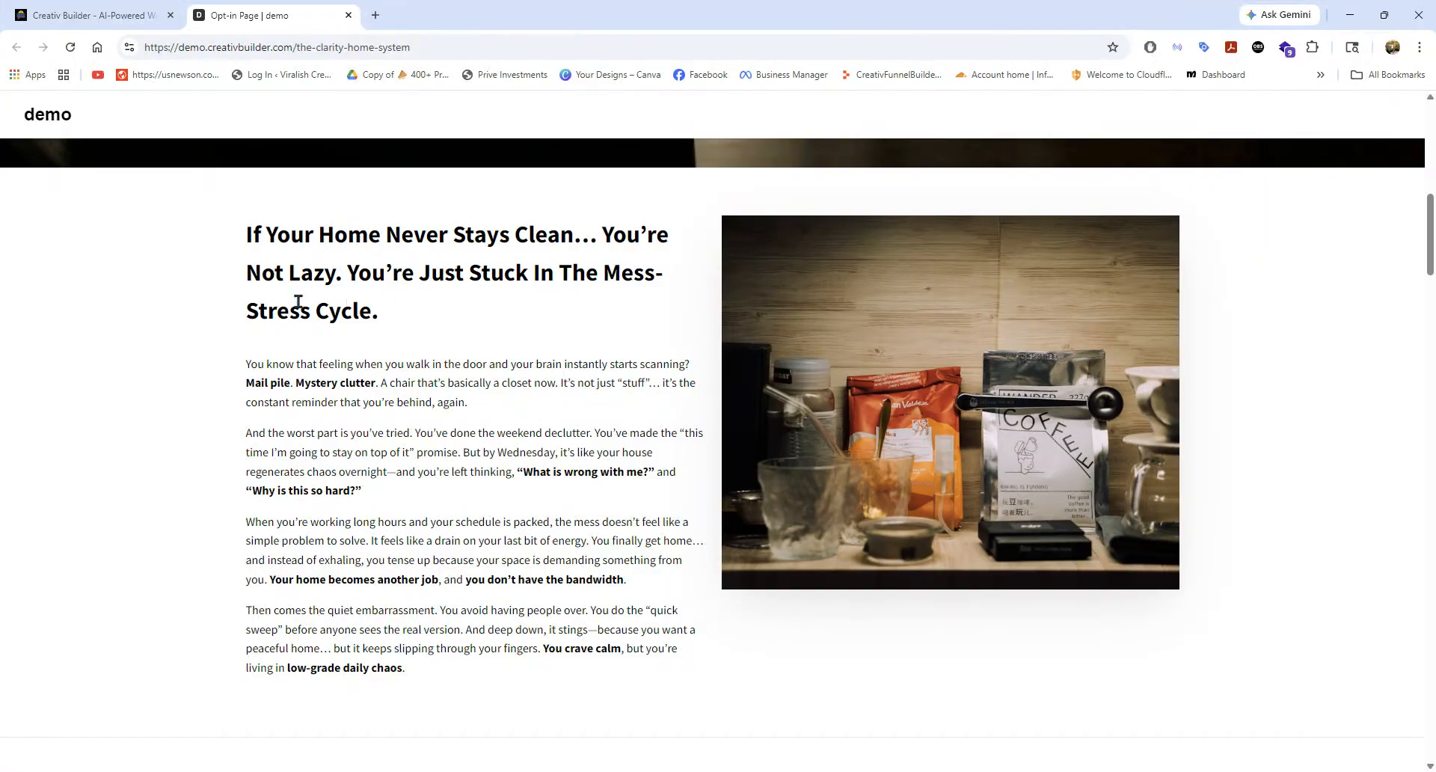
pyautogui.scroll(-2, 527, 434)
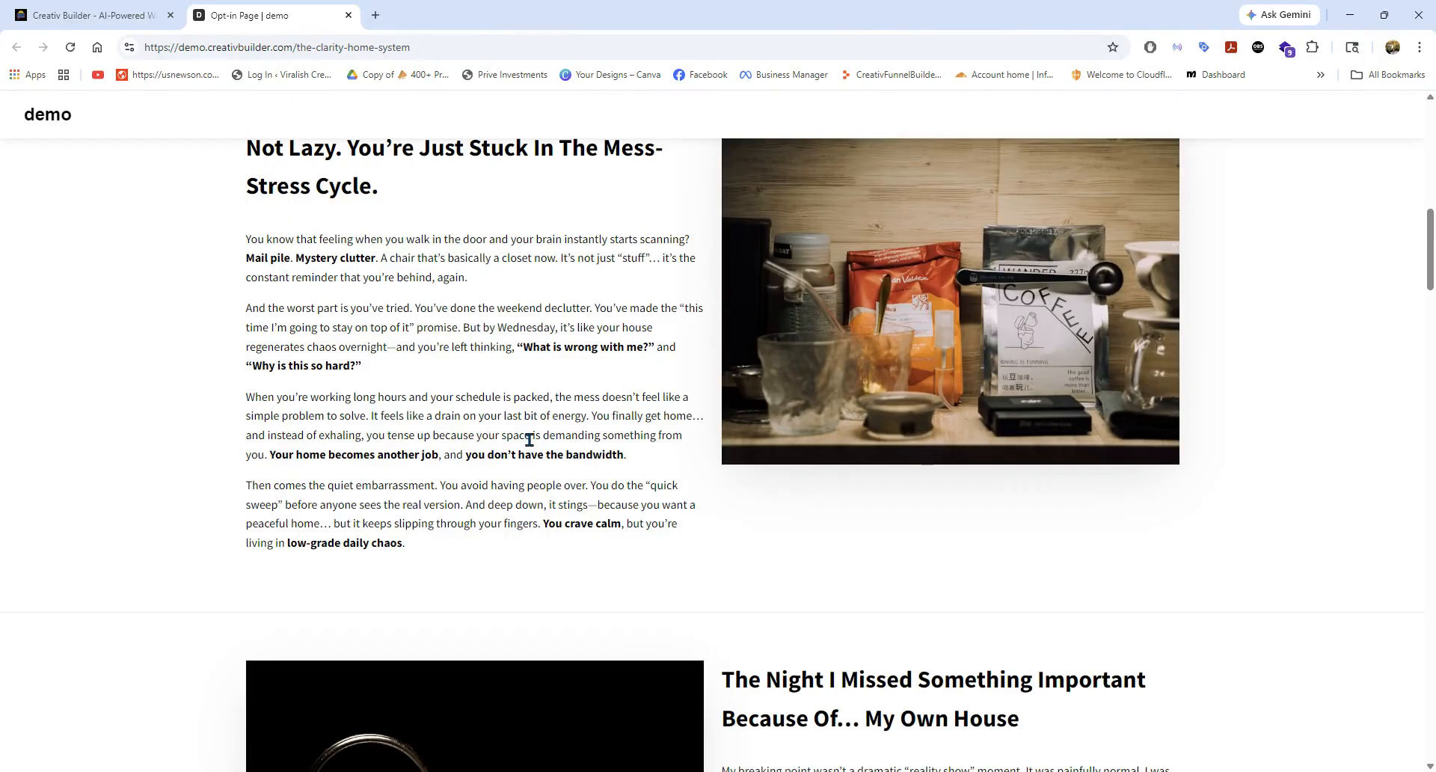
pyautogui.scroll(-10, 821, 515)
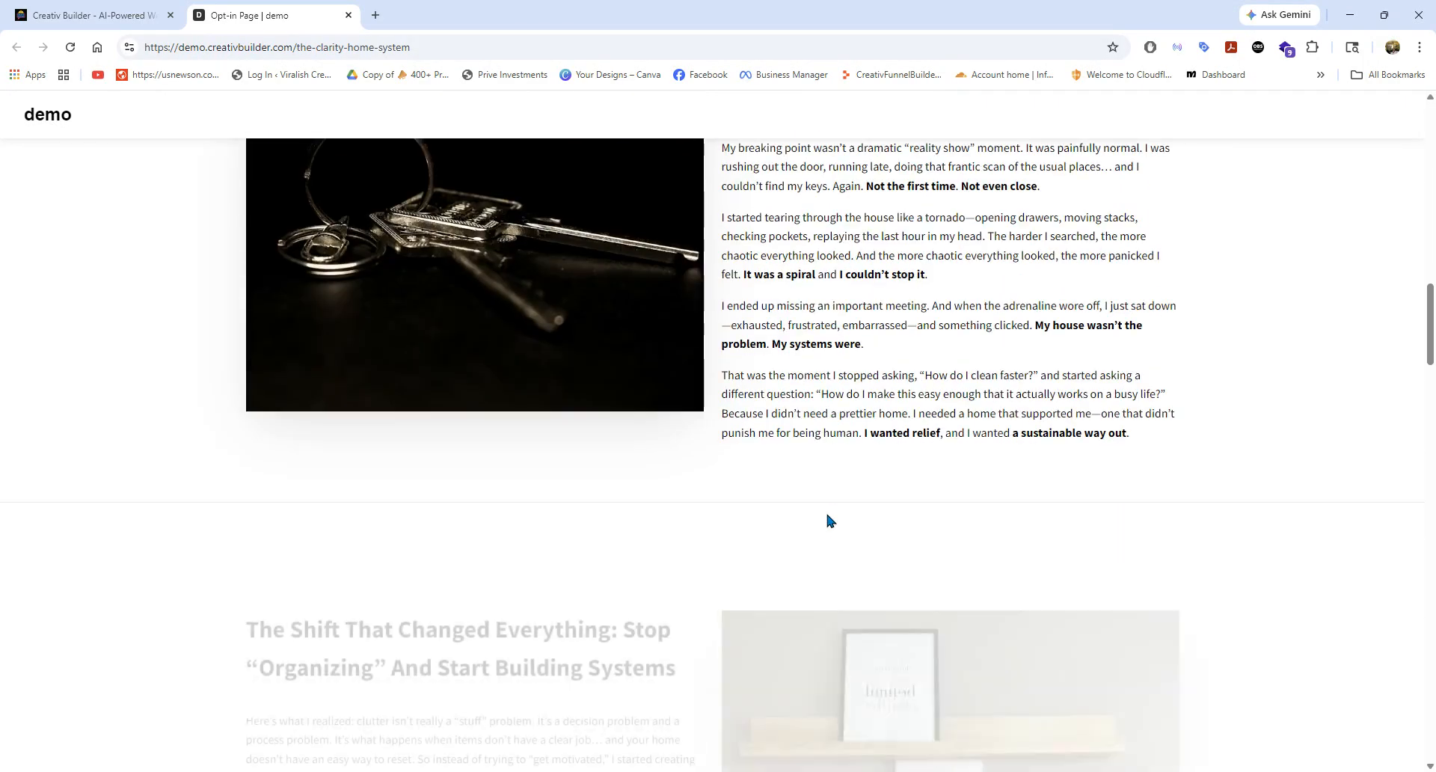
pyautogui.scroll(-15, 827, 520)
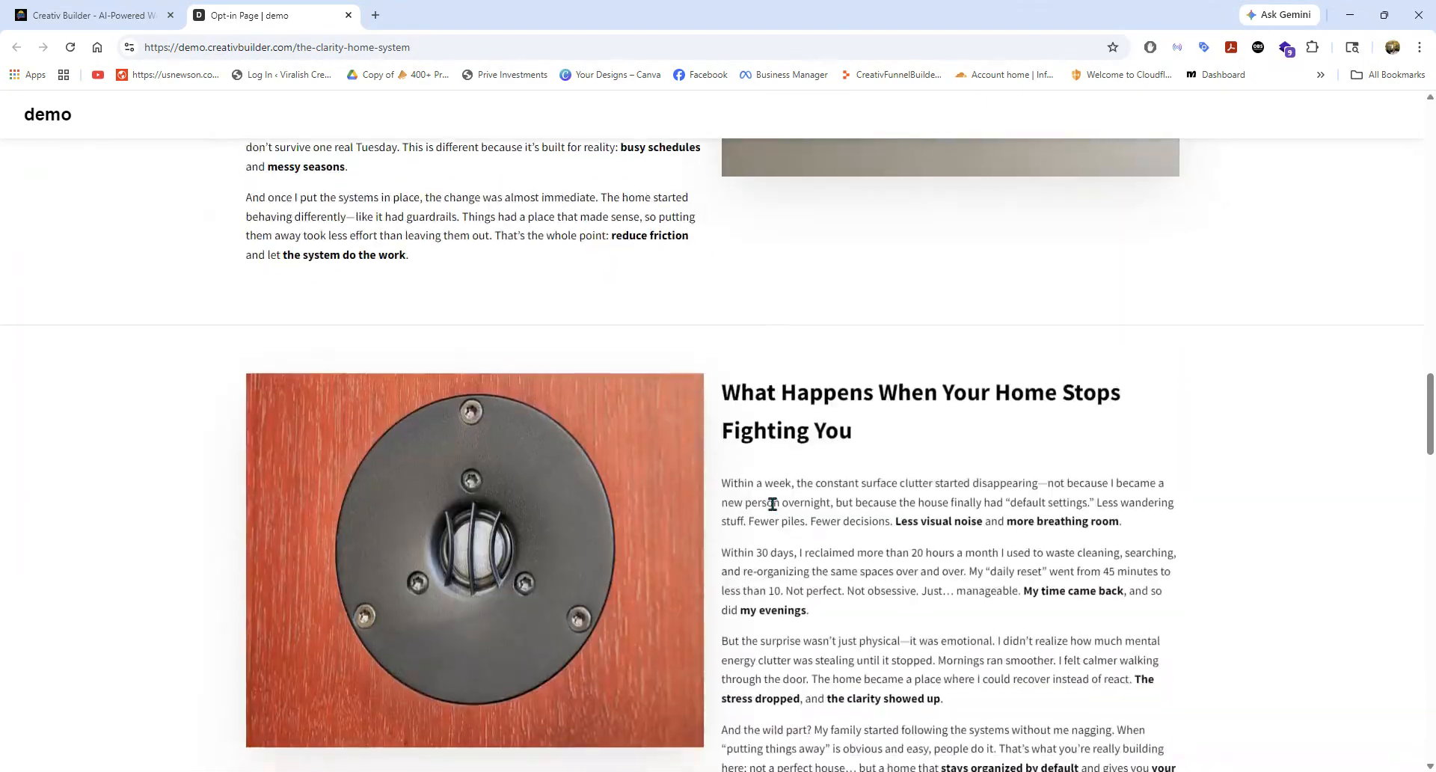
pyautogui.scroll(-10, 797, 515)
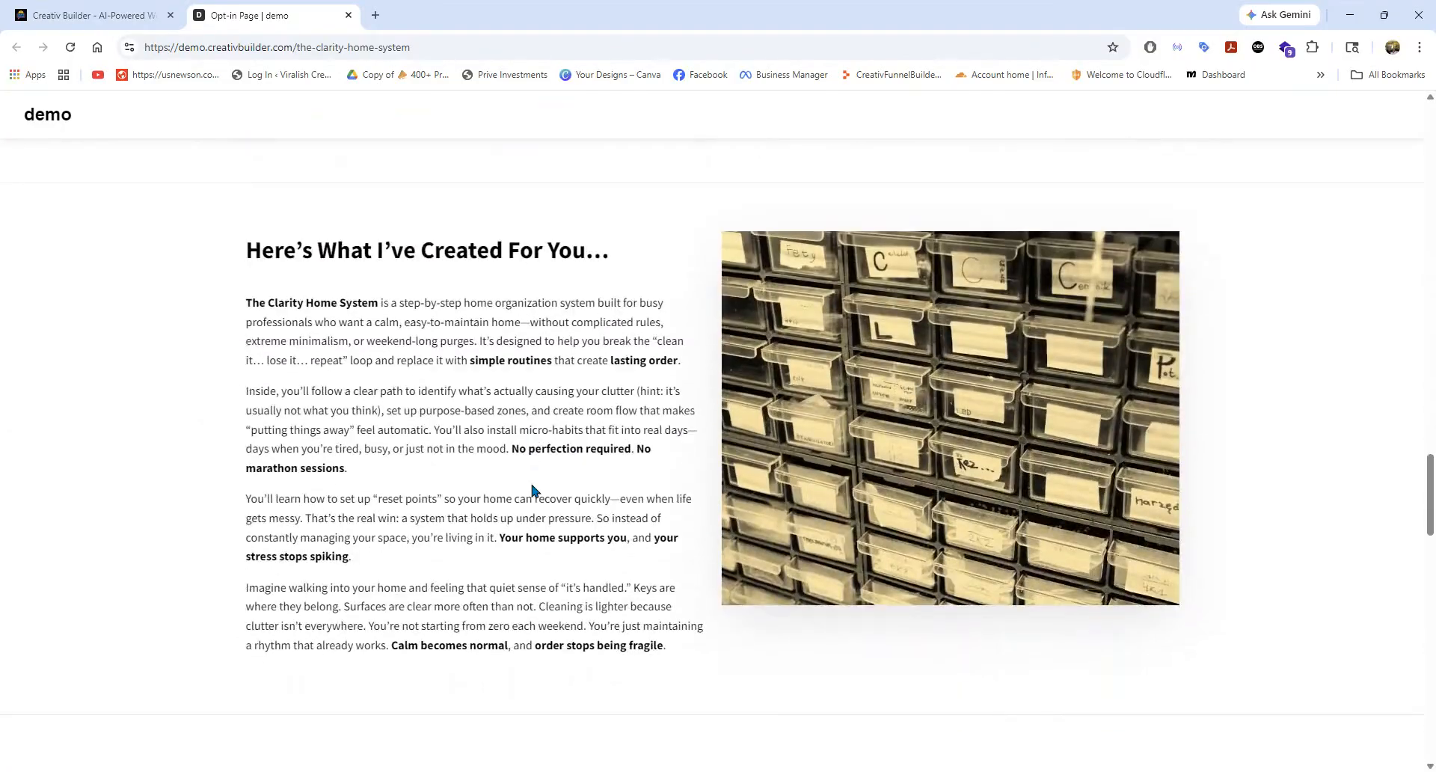
pyautogui.scroll(-7, 536, 487)
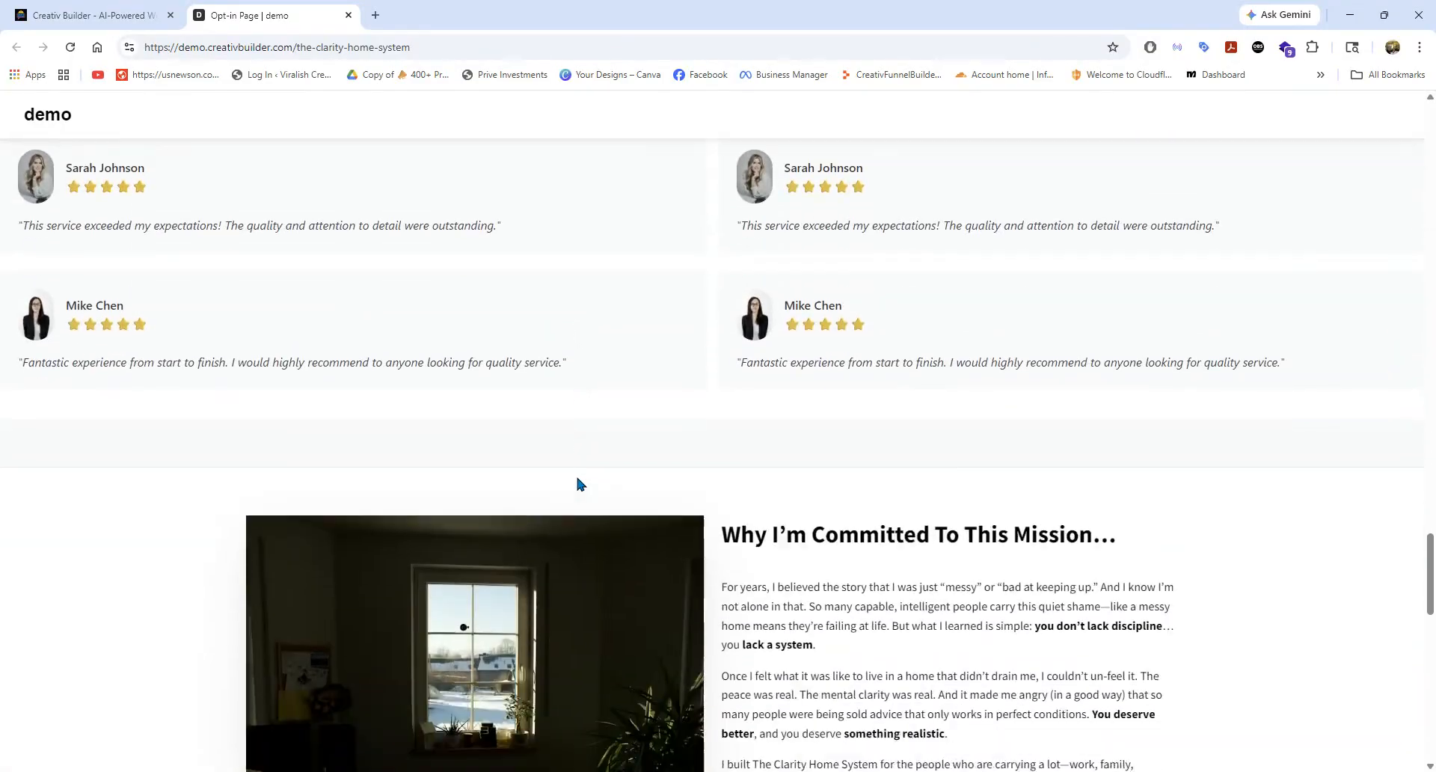
pyautogui.scroll(-2, 931, 538)
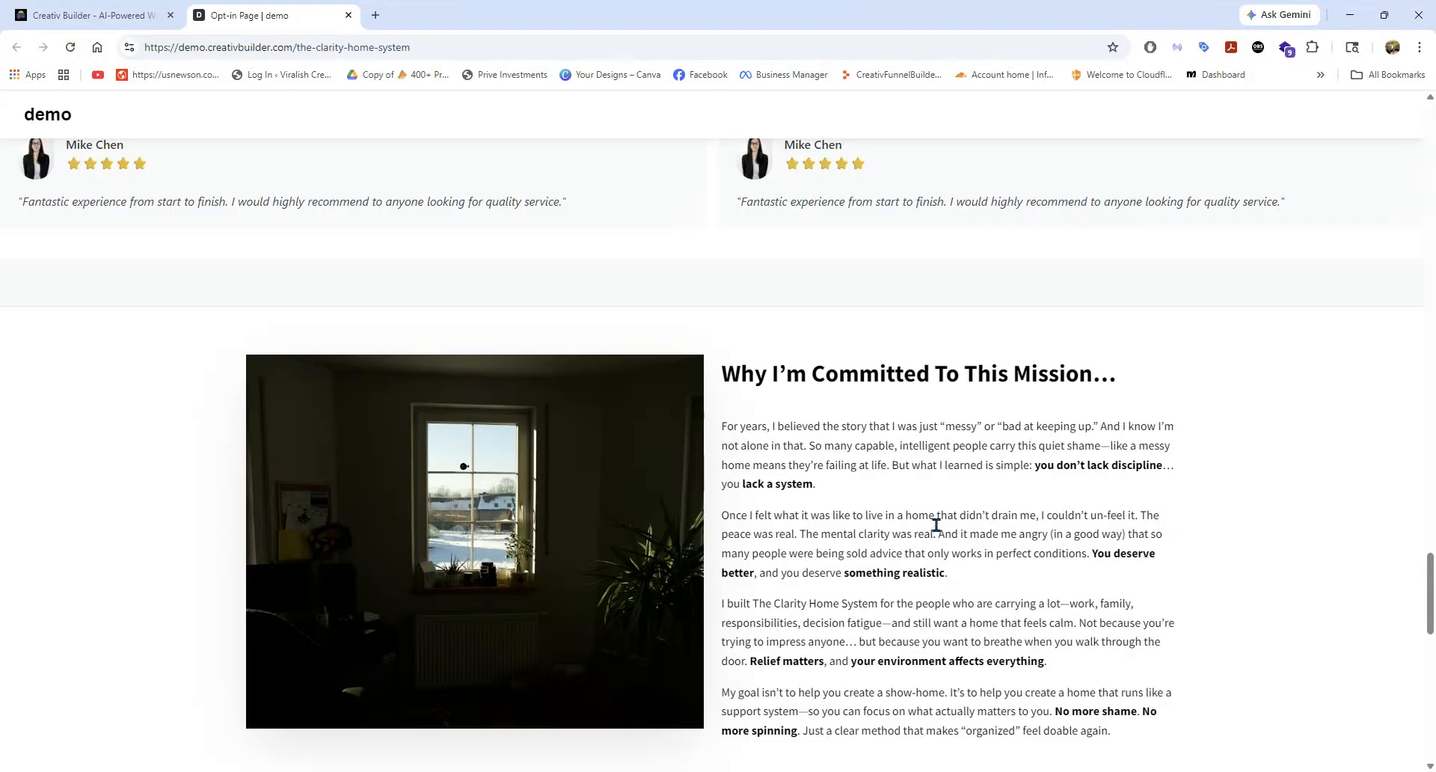
pyautogui.scroll(-5, 924, 510)
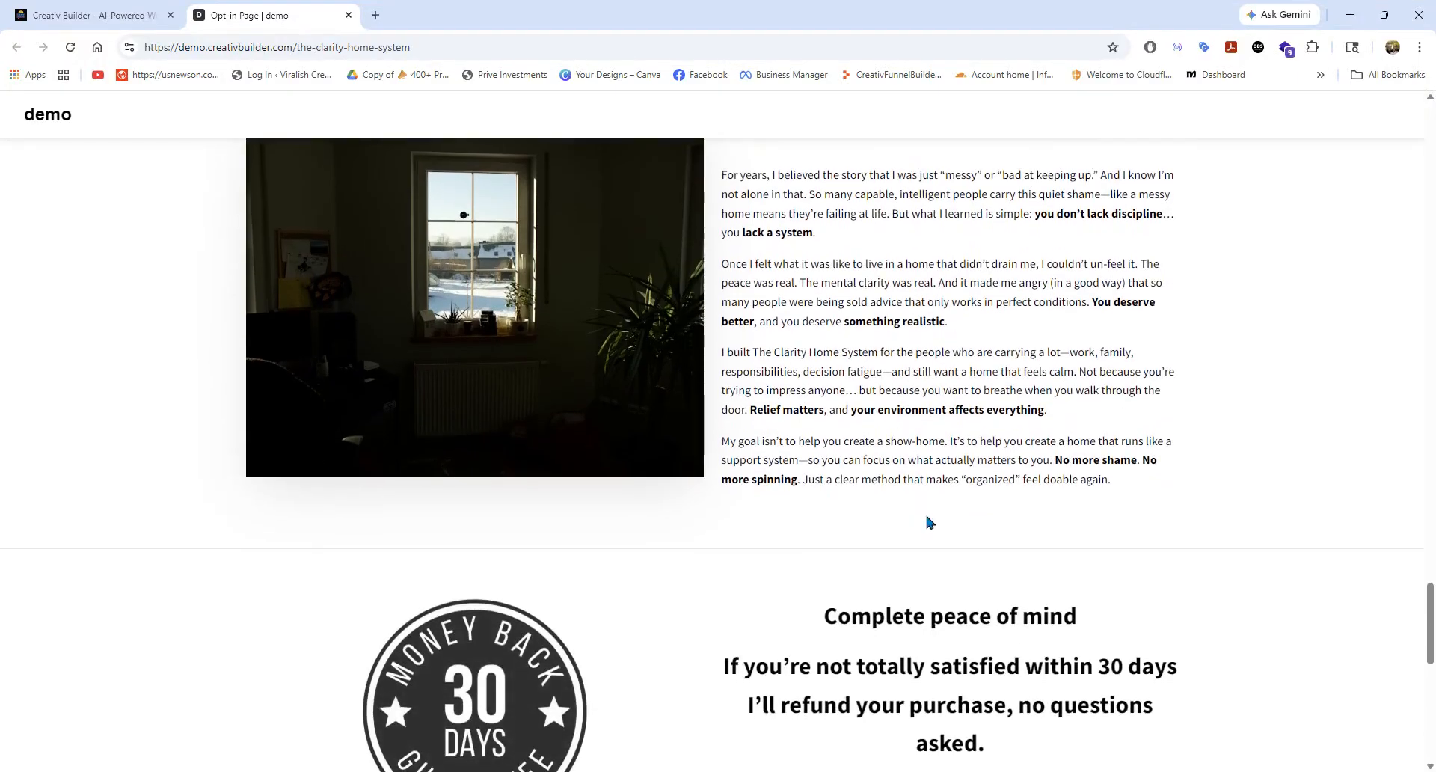
# Dismiss the contact form popup and review the page's guarantee, course enrollment and testimonial sections.
pyautogui.scroll(3, 925, 516)
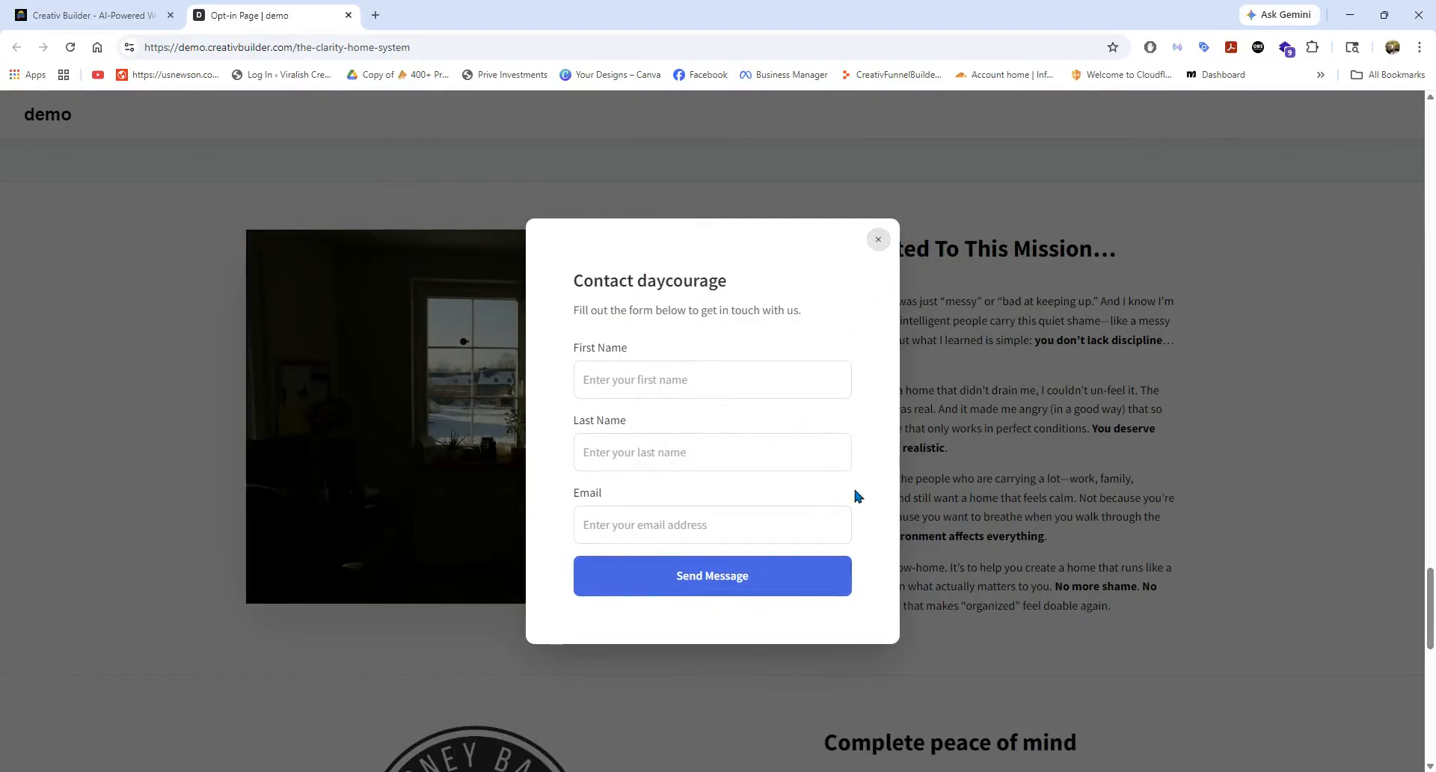
pyautogui.click(878, 239)
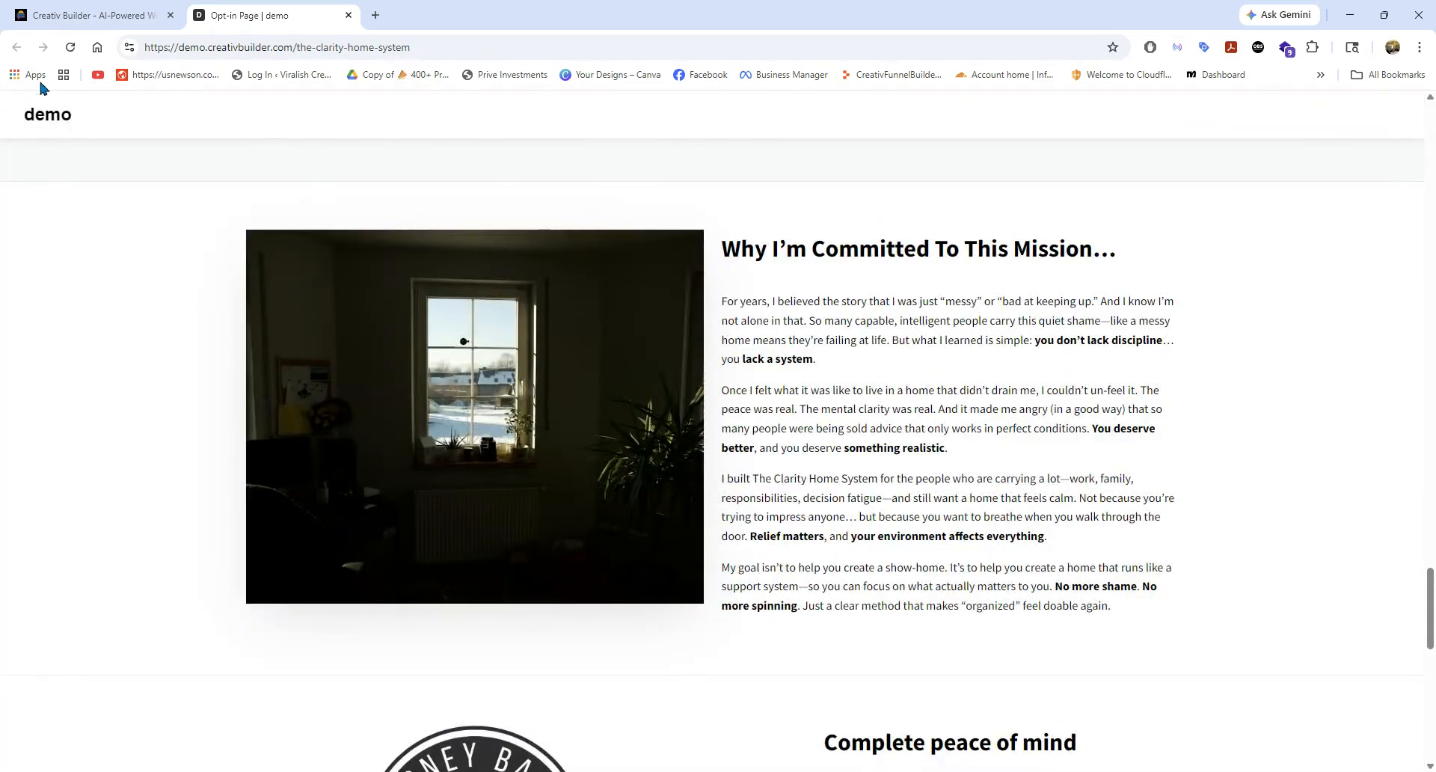
pyautogui.scroll(-10, 767, 448)
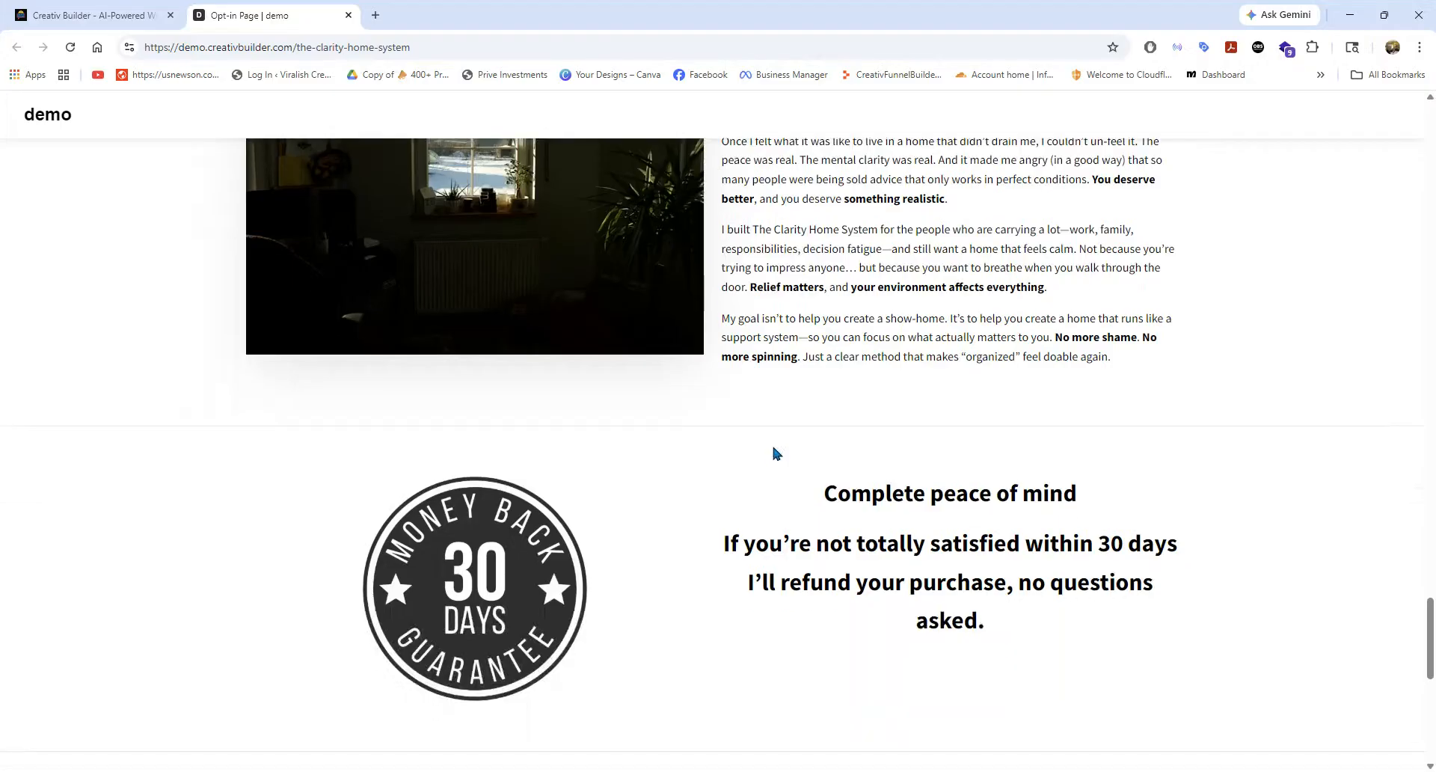
pyautogui.scroll(-2, 756, 456)
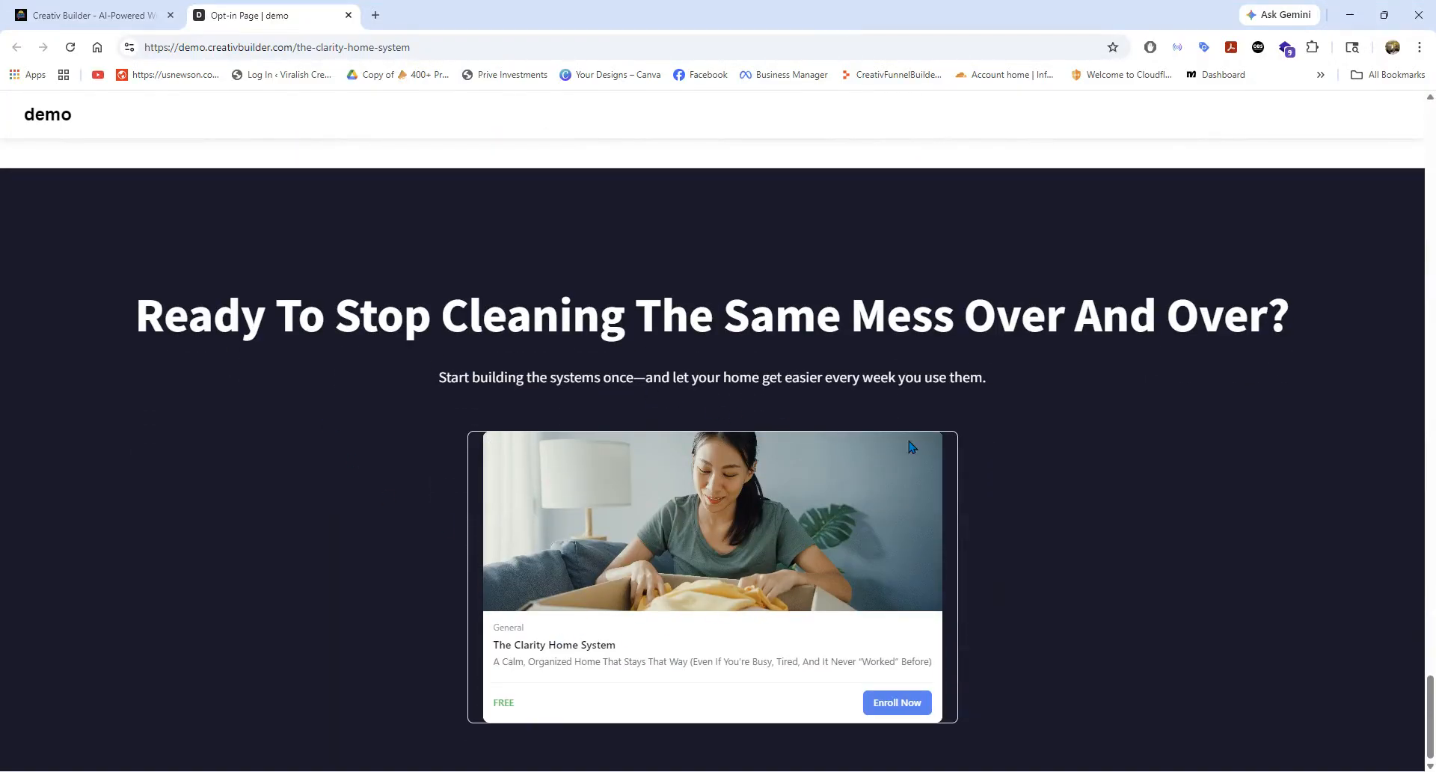
pyautogui.scroll(10, 914, 472)
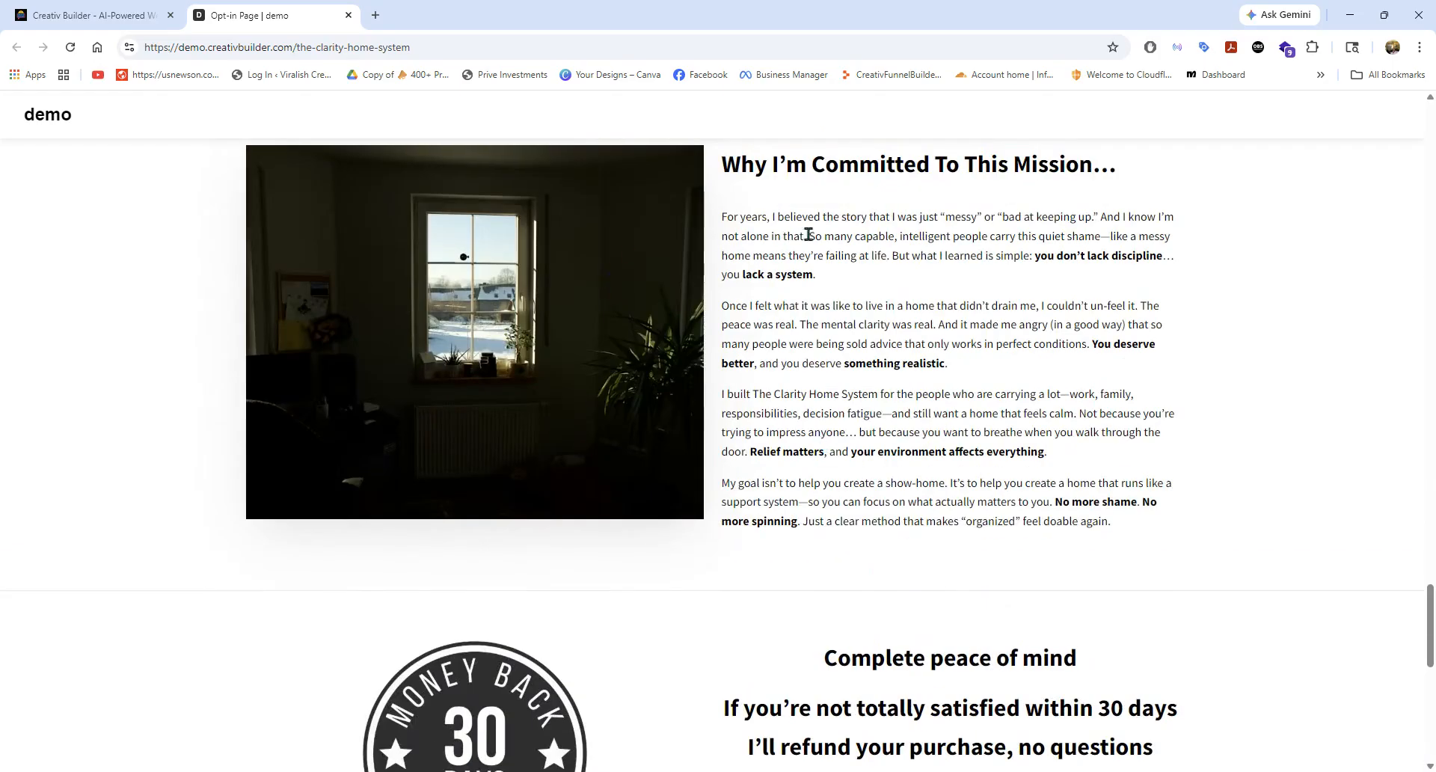
pyautogui.scroll(9, 717, 269)
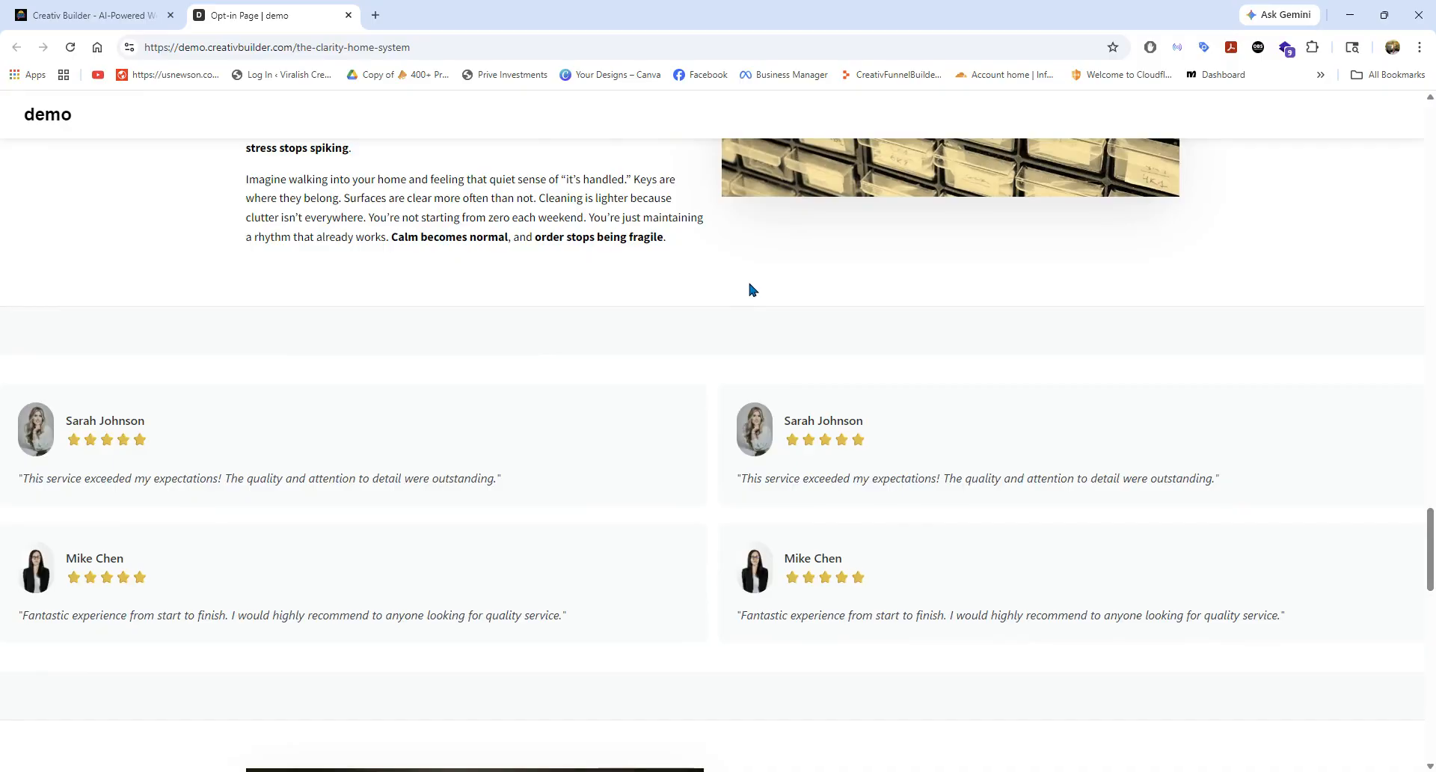
# Review the live page's offer and home-transformation sections again, and close the live page.
pyautogui.scroll(7, 949, 329)
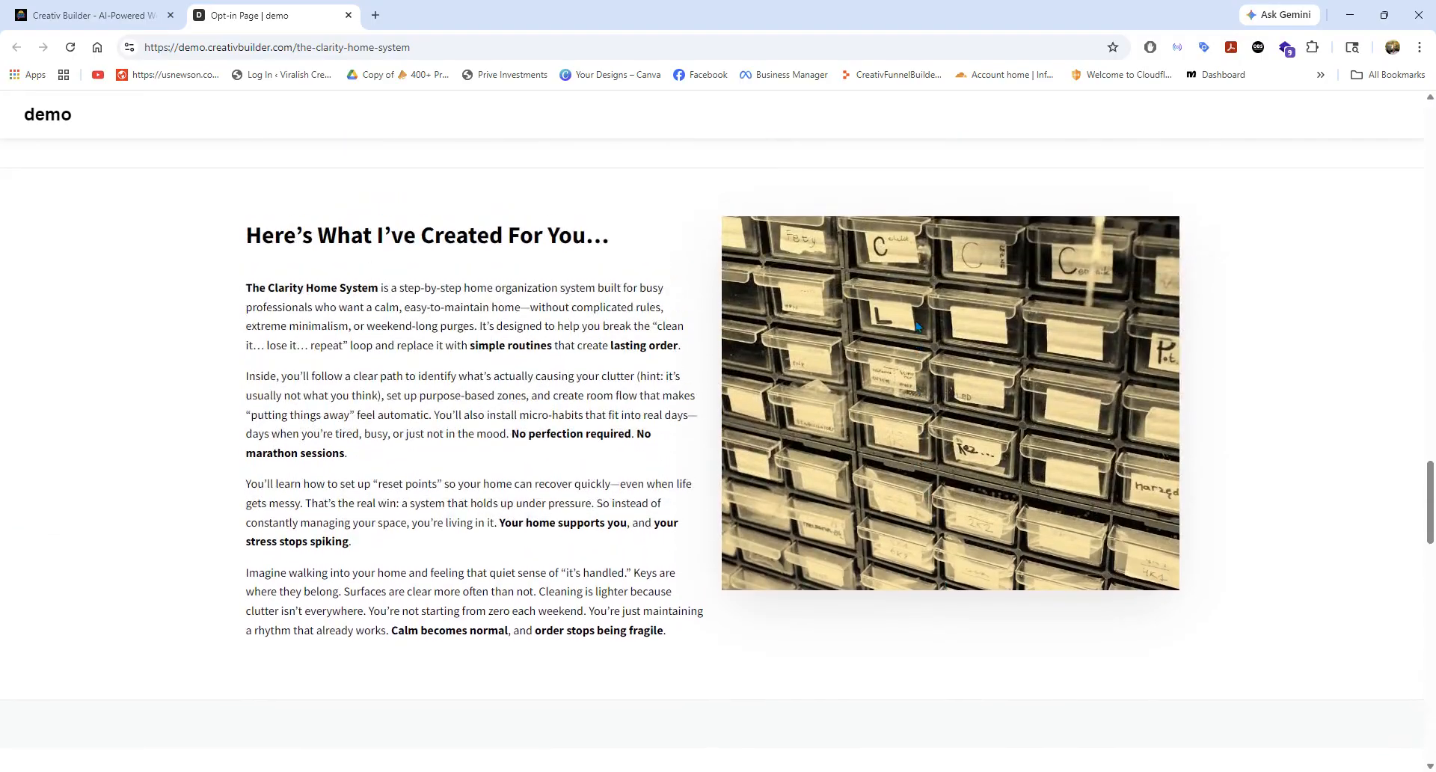
pyautogui.scroll(5, 918, 329)
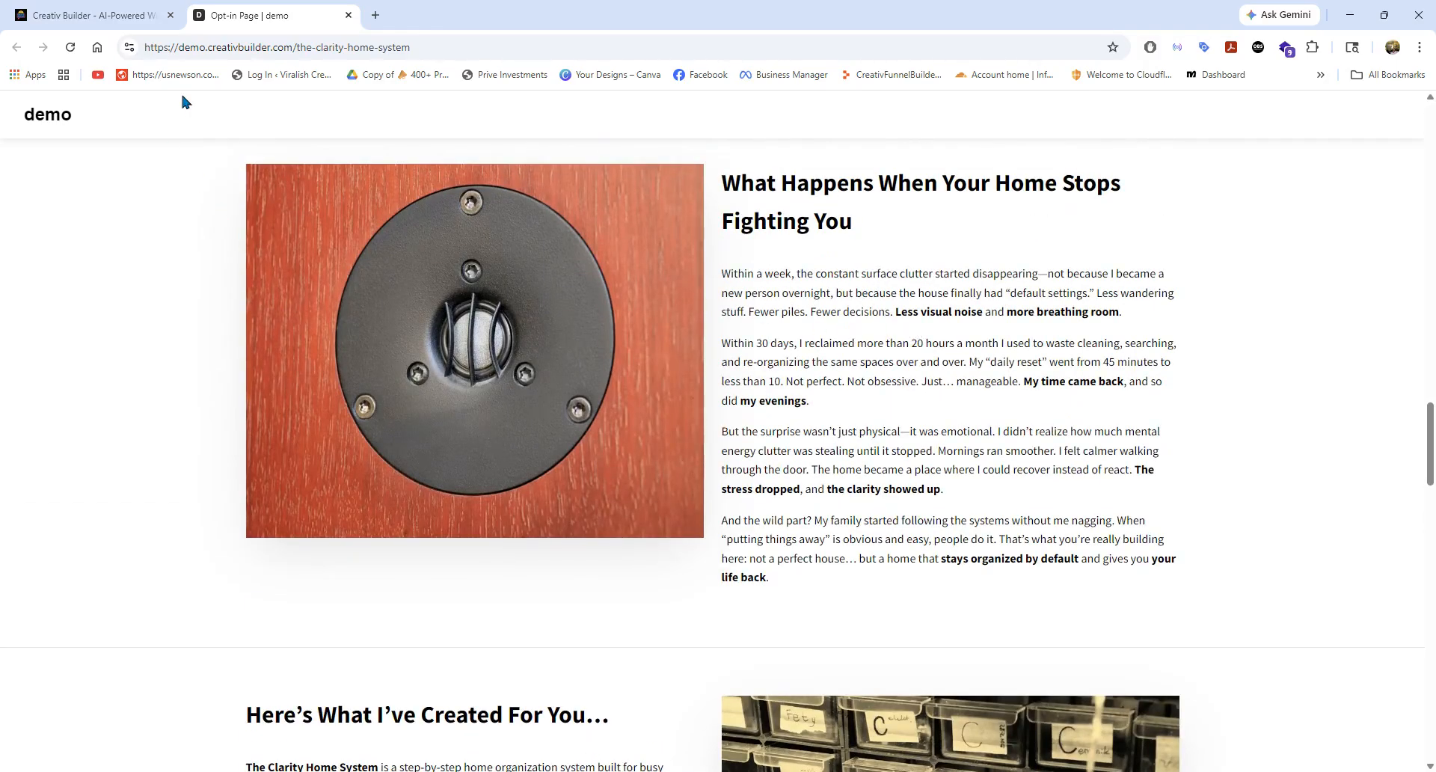
pyautogui.click(349, 15)
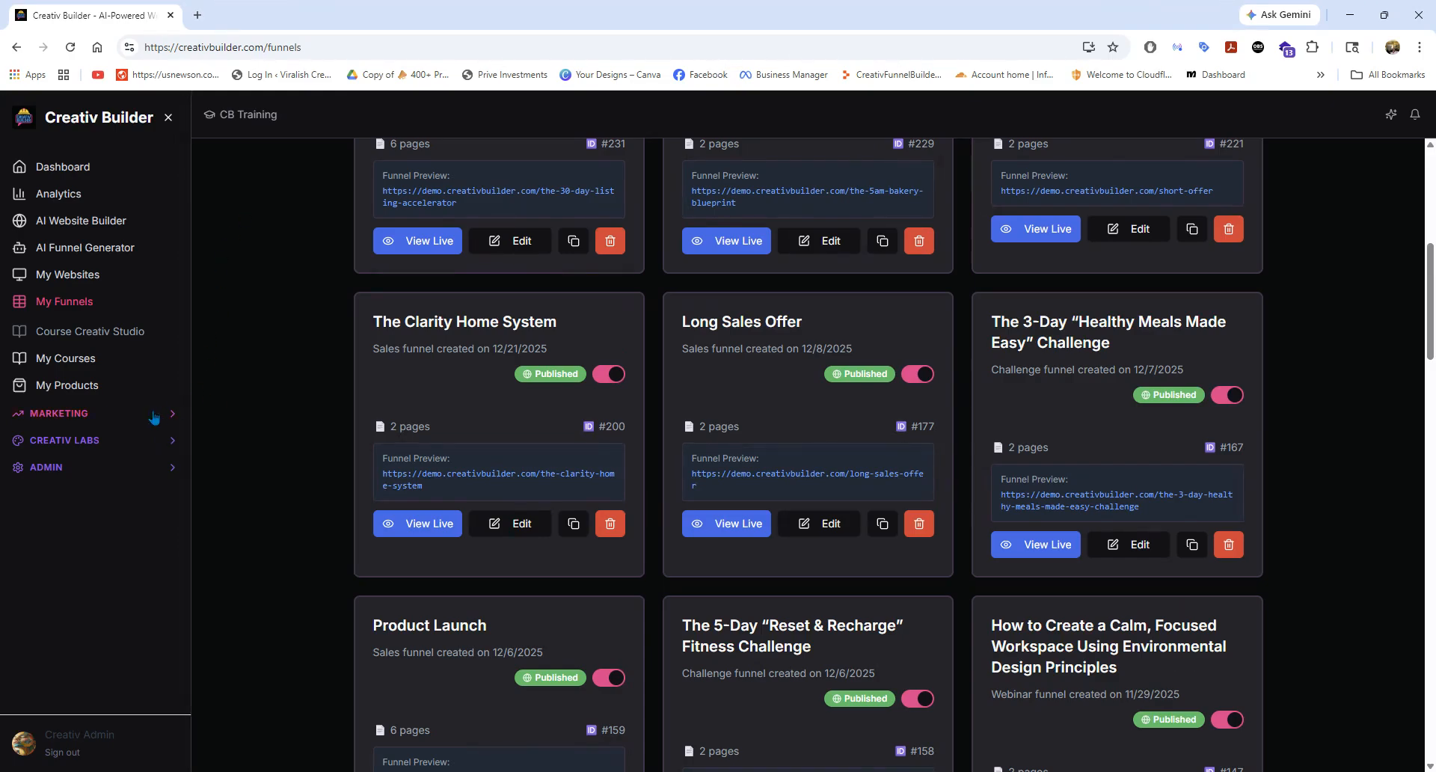
# Expand the Creativ Labs tools and look over the list, together with the existing funnels.
pyautogui.click(70, 441)
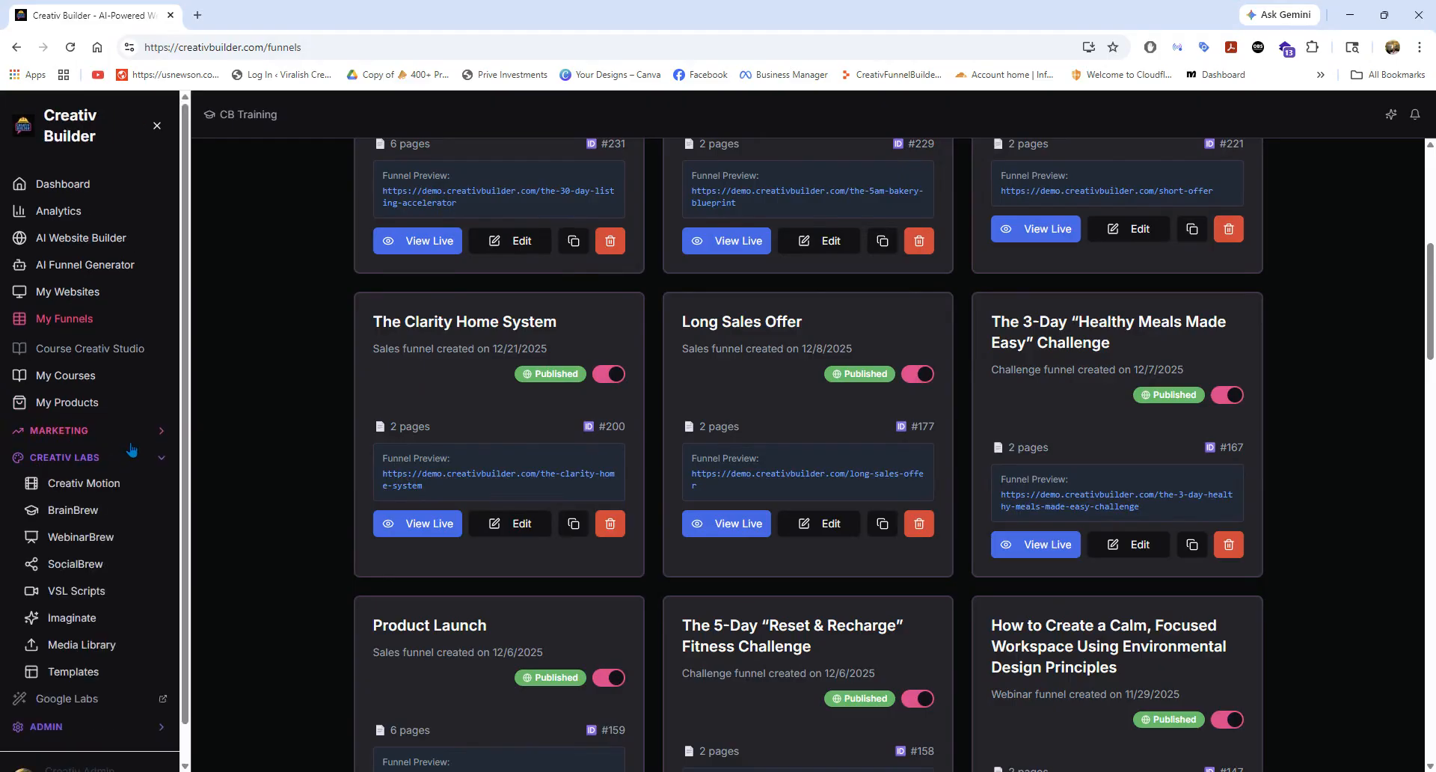
pyautogui.scroll(-1, 71, 471)
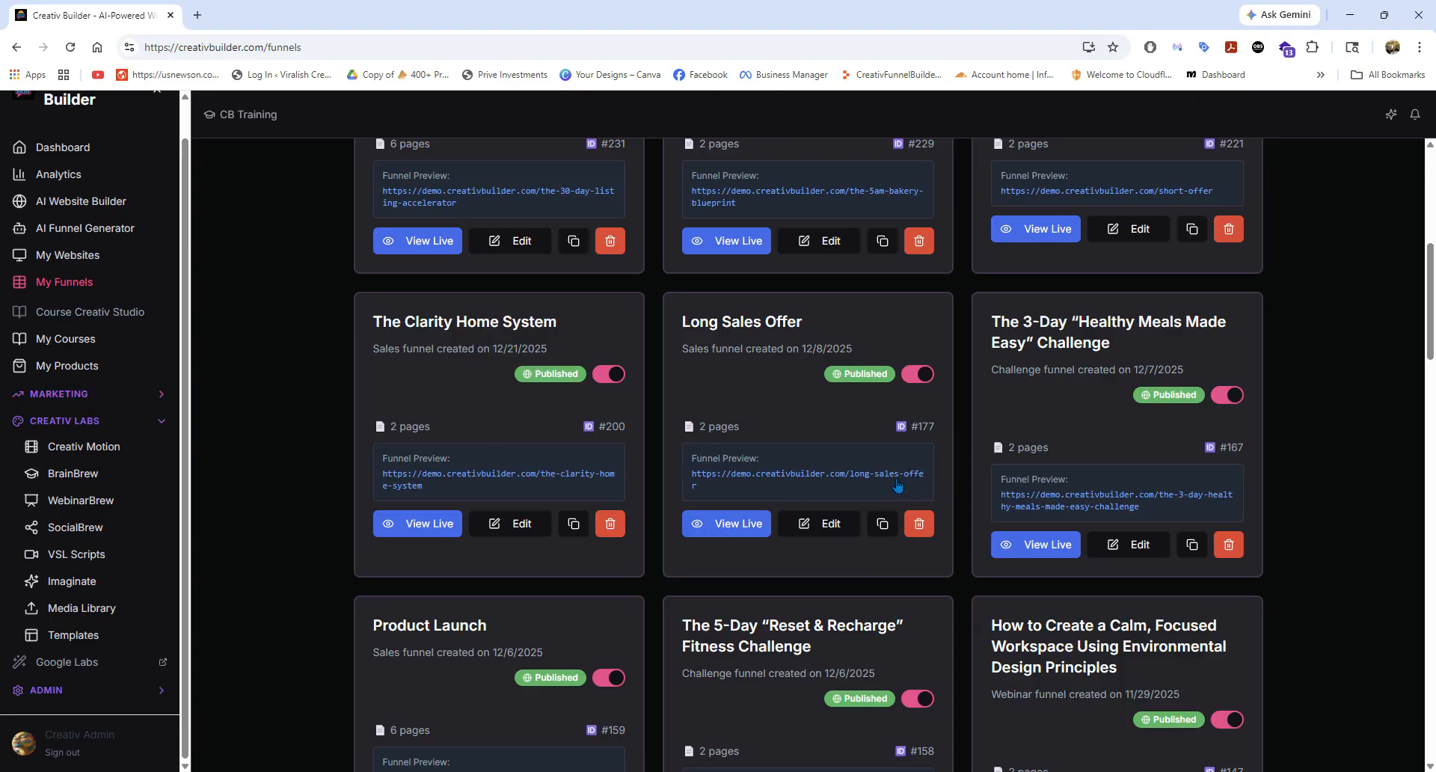
pyautogui.scroll(-3, 884, 486)
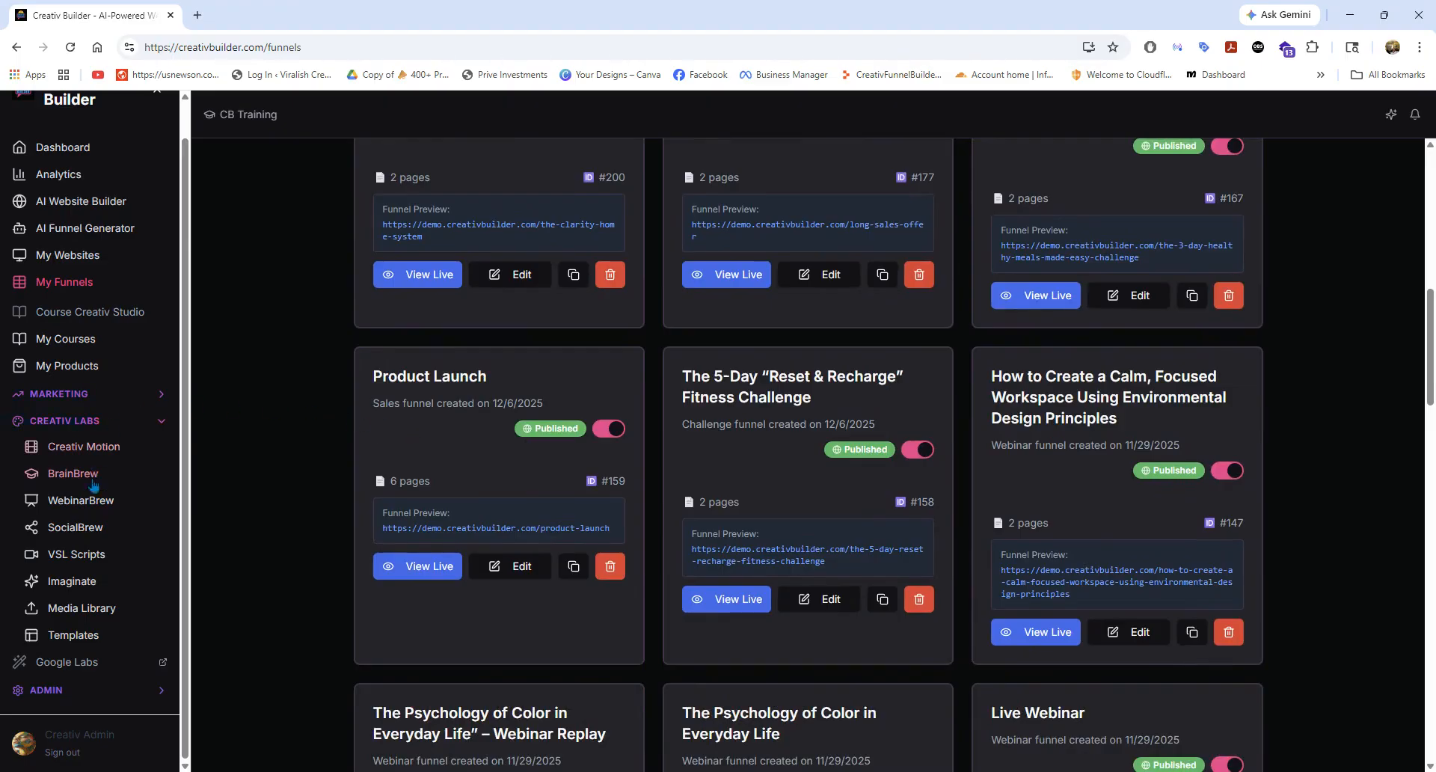
# Open the Email Campaigns under Marketing and review the first page of campaigns, their subjects and connected forms.
pyautogui.click(86, 394)
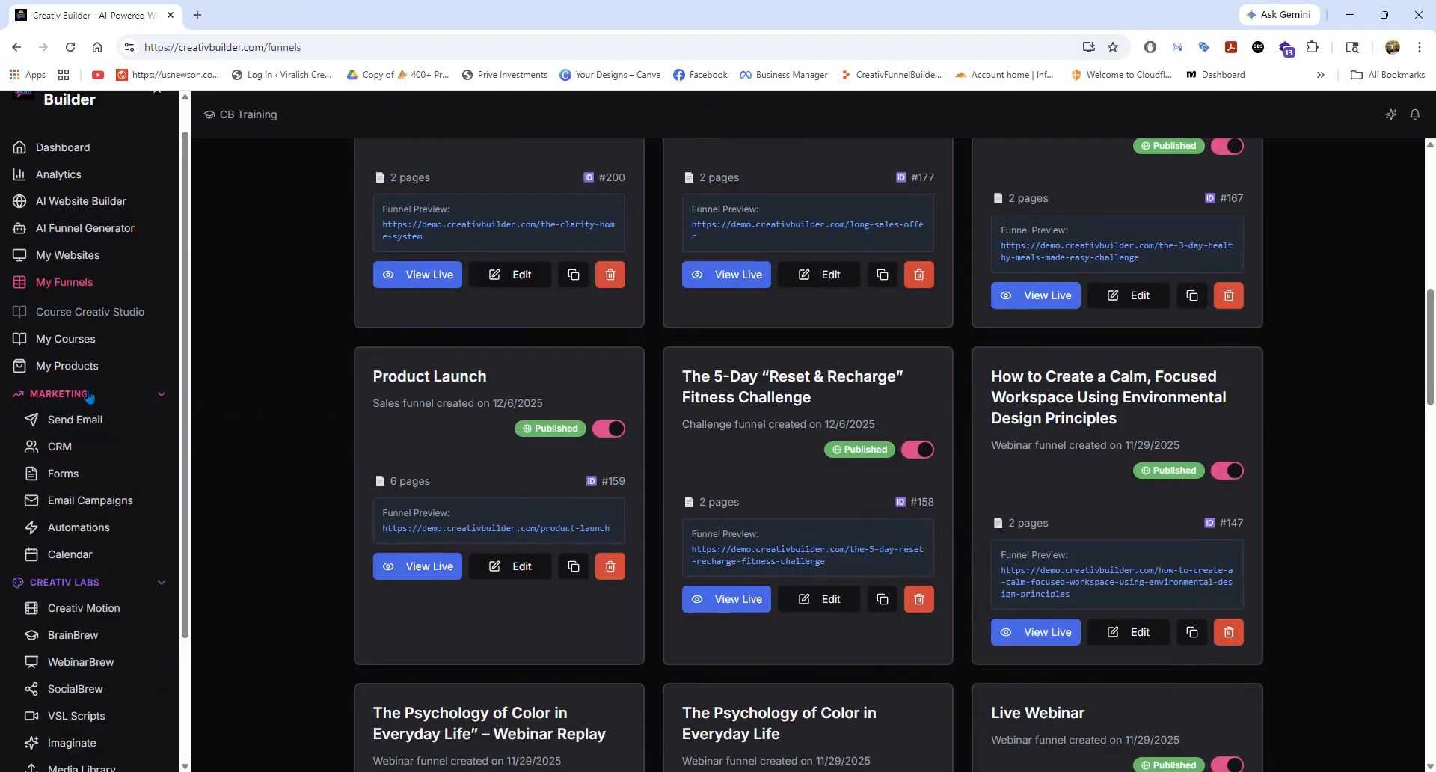
pyautogui.click(93, 508)
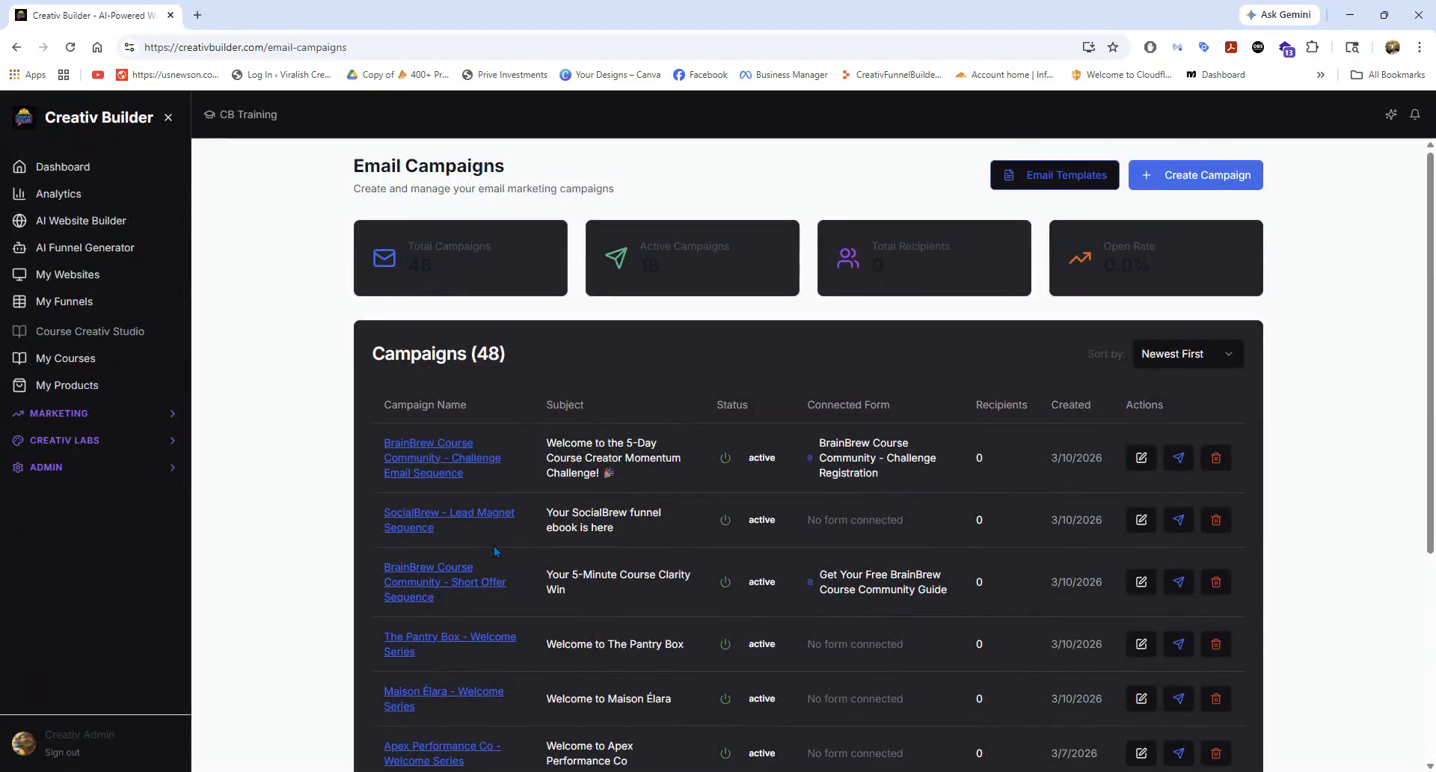
pyautogui.scroll(-2, 494, 547)
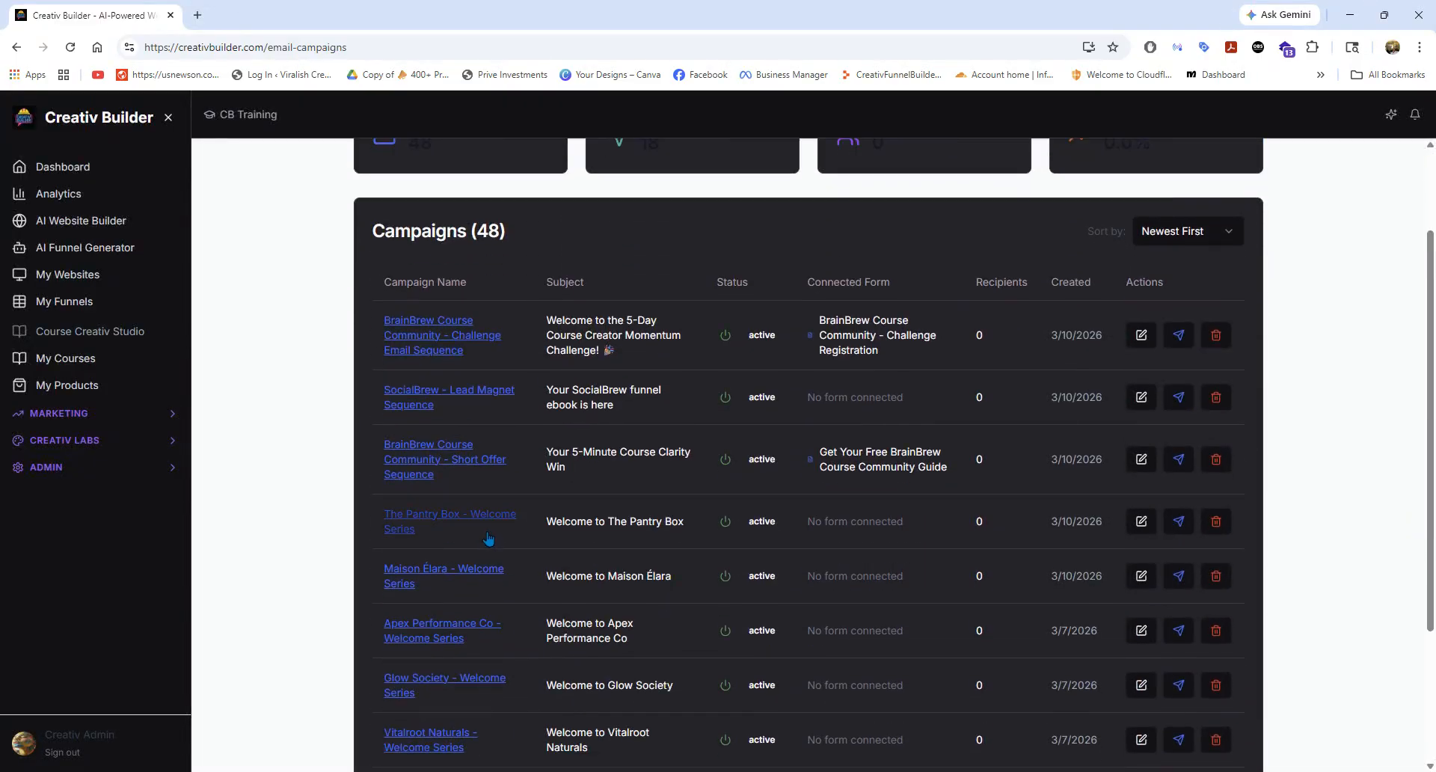
pyautogui.scroll(-2, 488, 539)
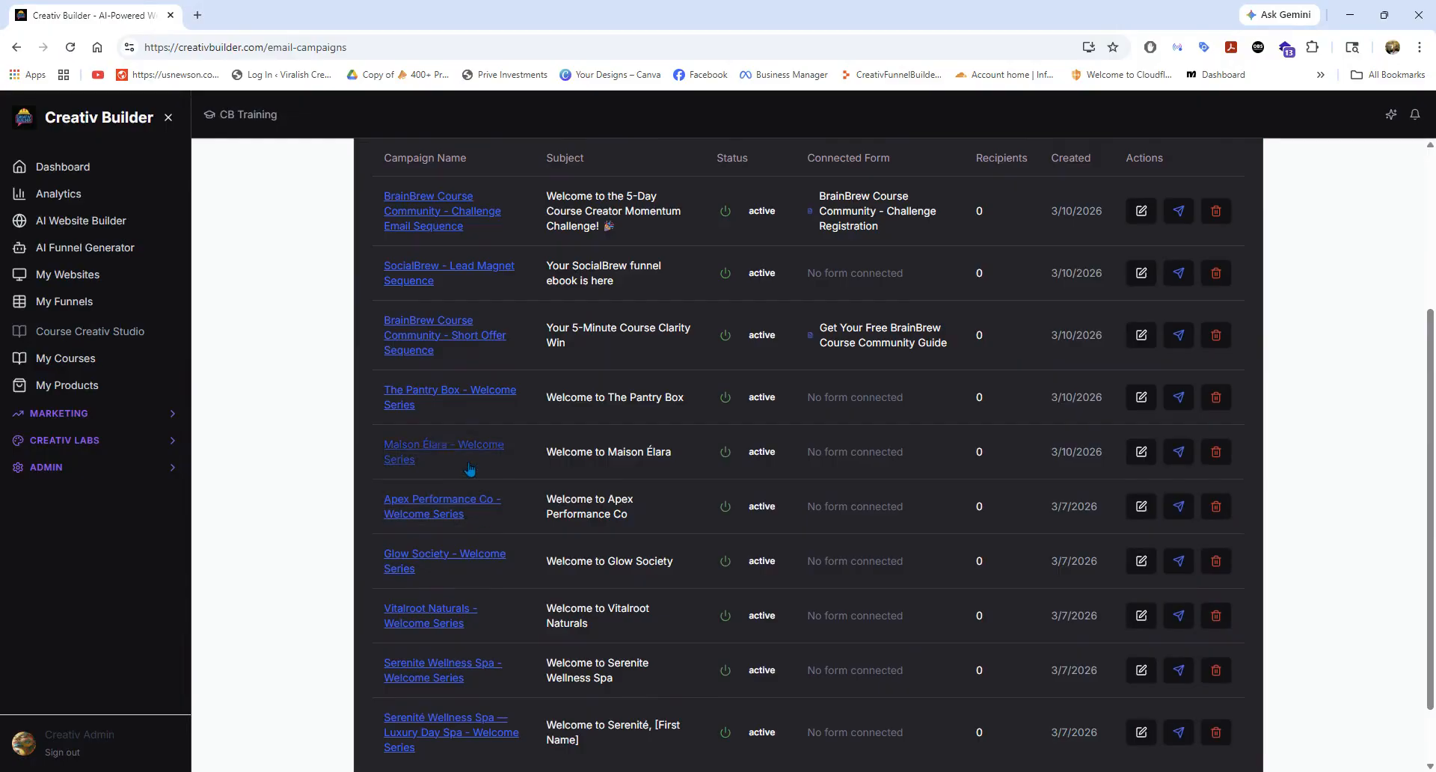
pyautogui.scroll(-2, 470, 469)
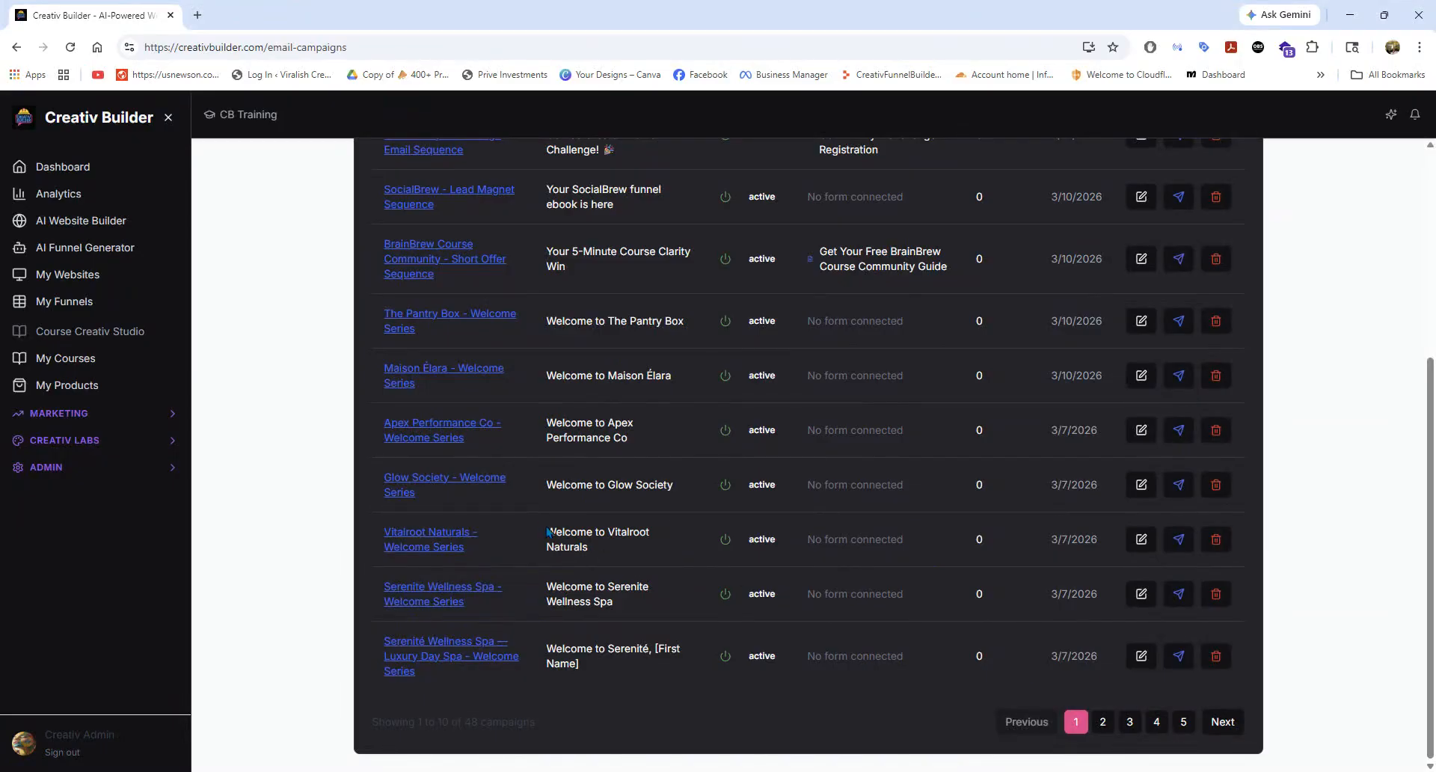
pyautogui.scroll(3, 549, 532)
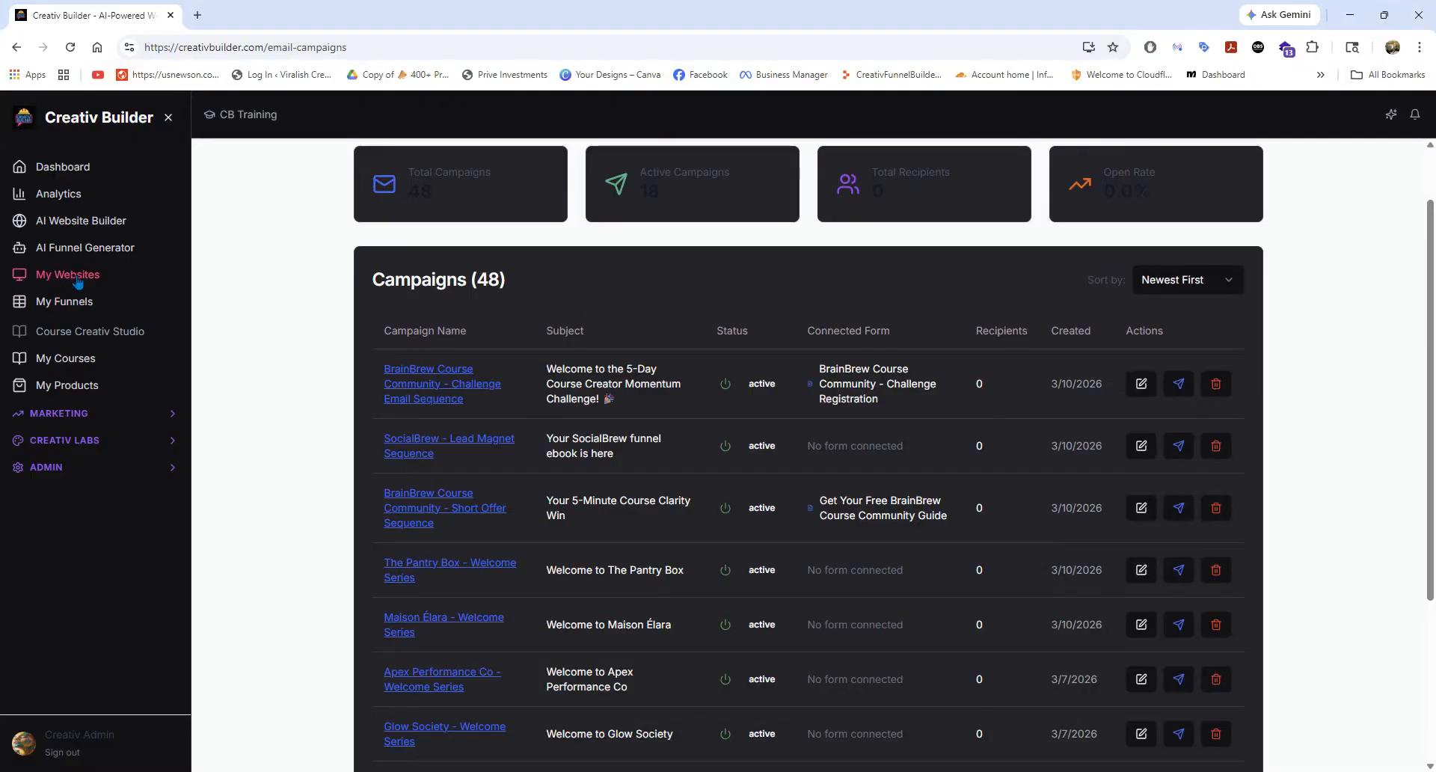
# Return to the Funnels list and browse the funnels from the newest down to the oldest ones.
pyautogui.click(74, 301)
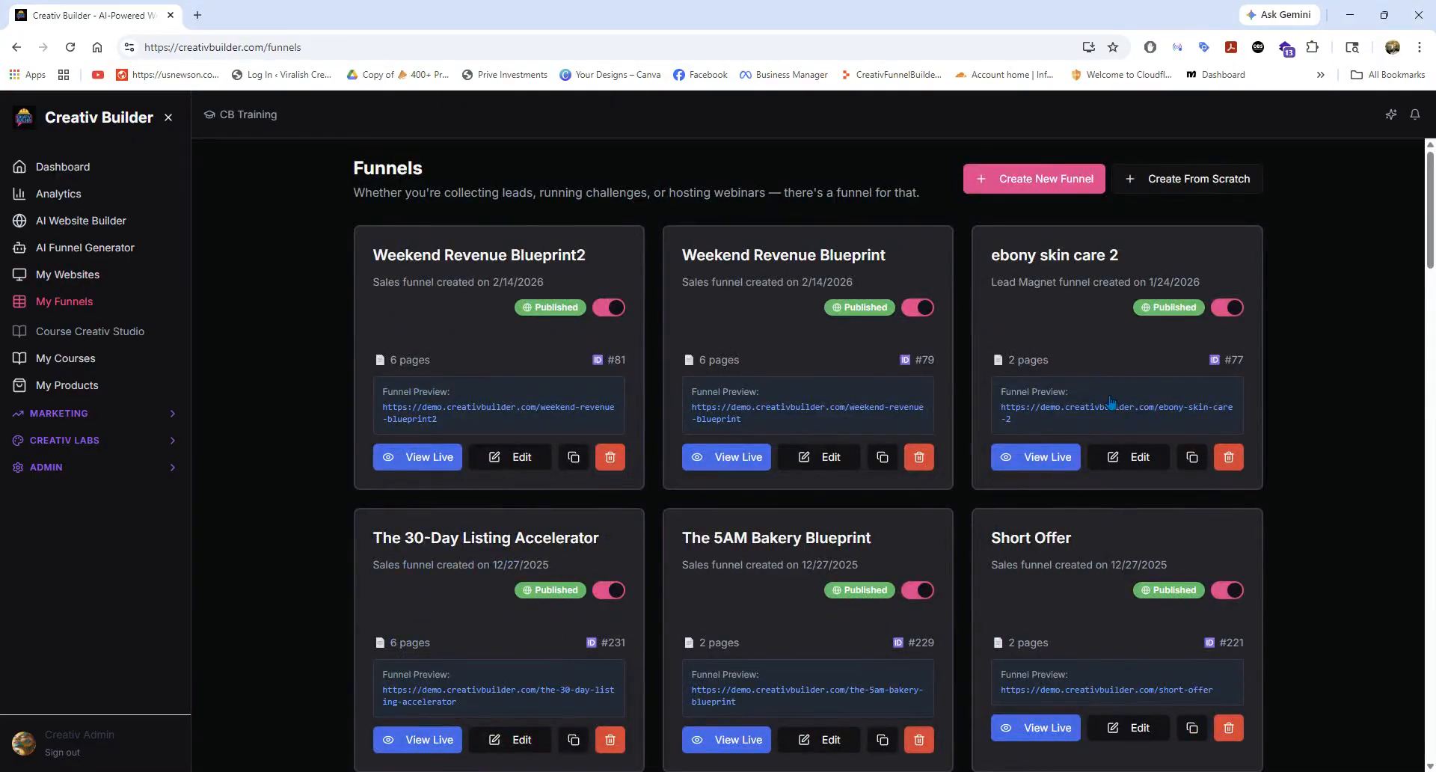
pyautogui.scroll(-3, 973, 430)
pyautogui.scroll(1, 965, 430)
pyautogui.scroll(-2, 907, 438)
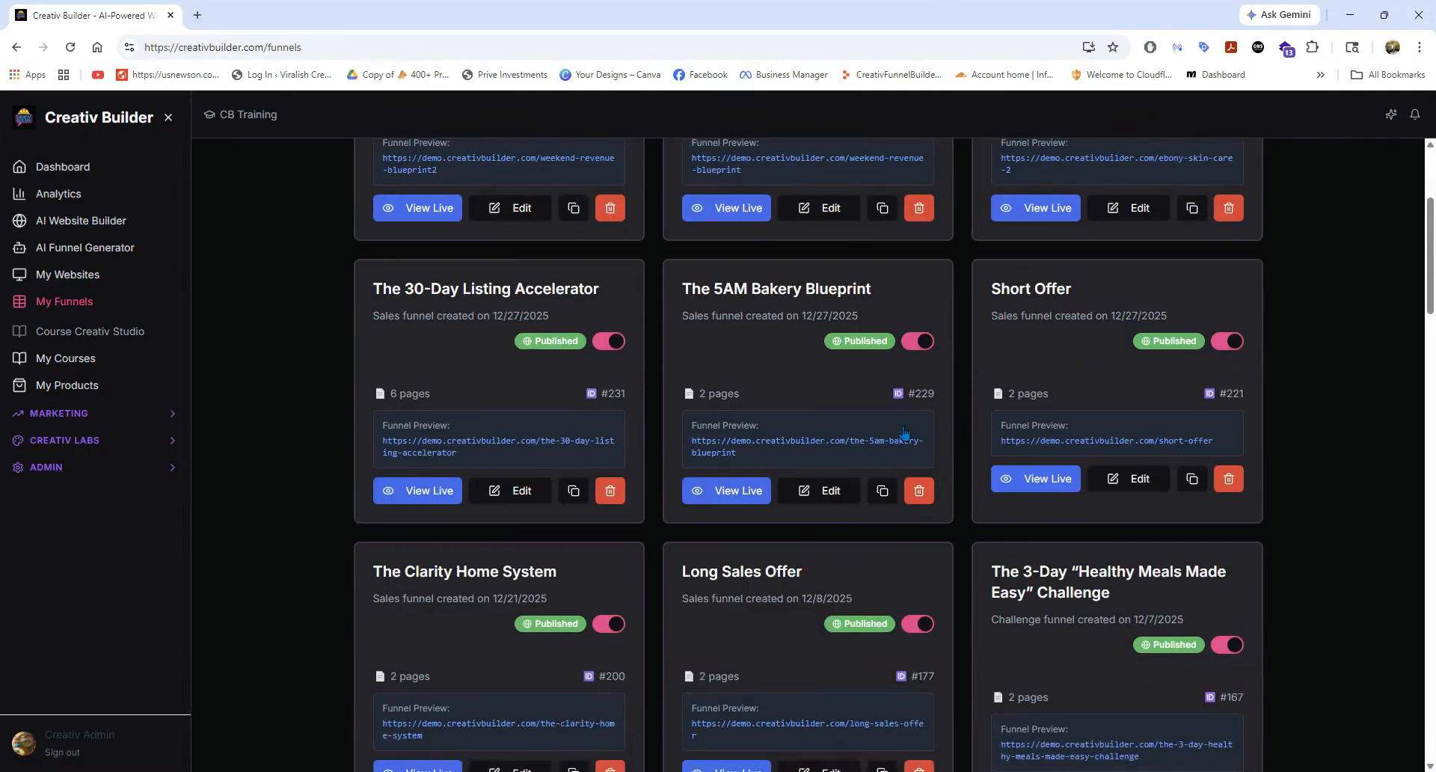
pyautogui.scroll(-5, 789, 432)
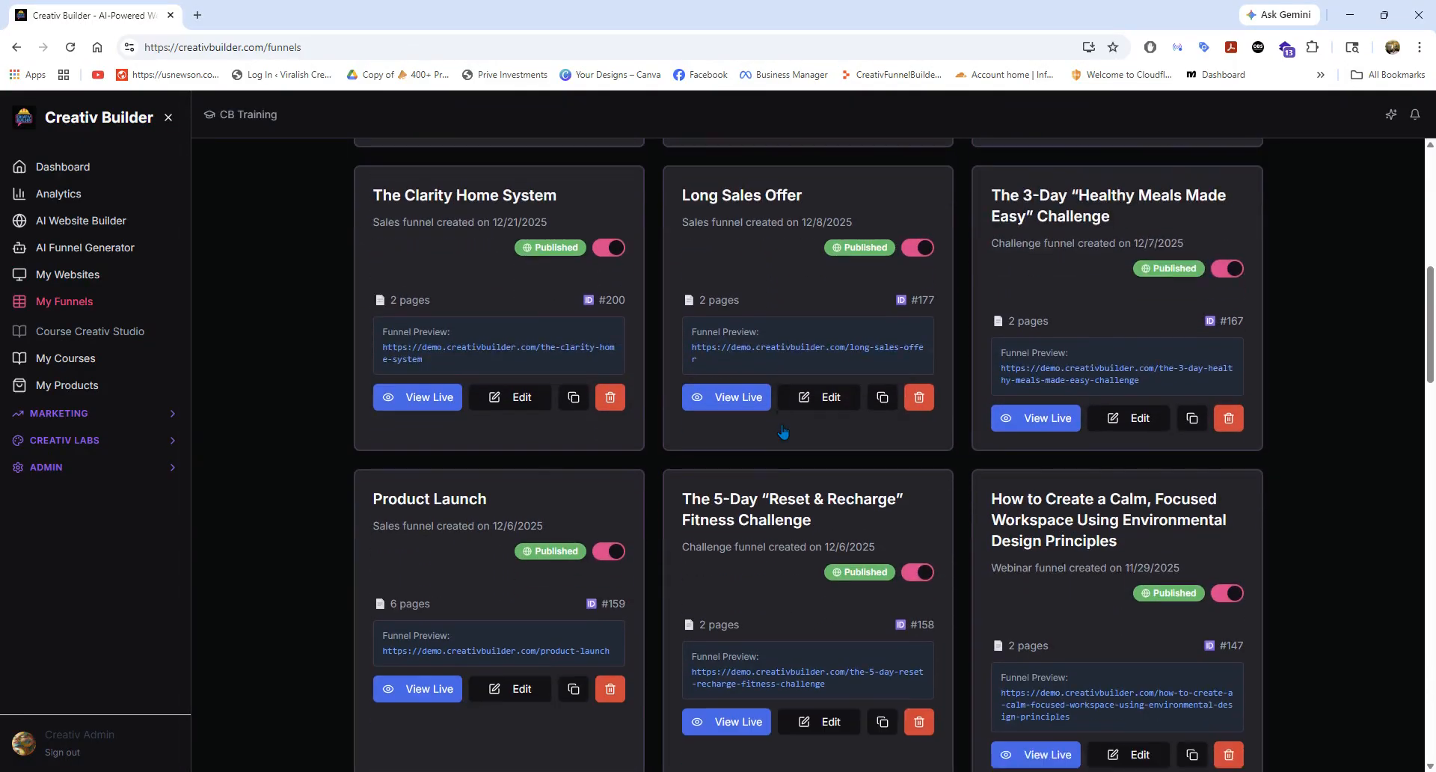
pyautogui.scroll(-5, 783, 432)
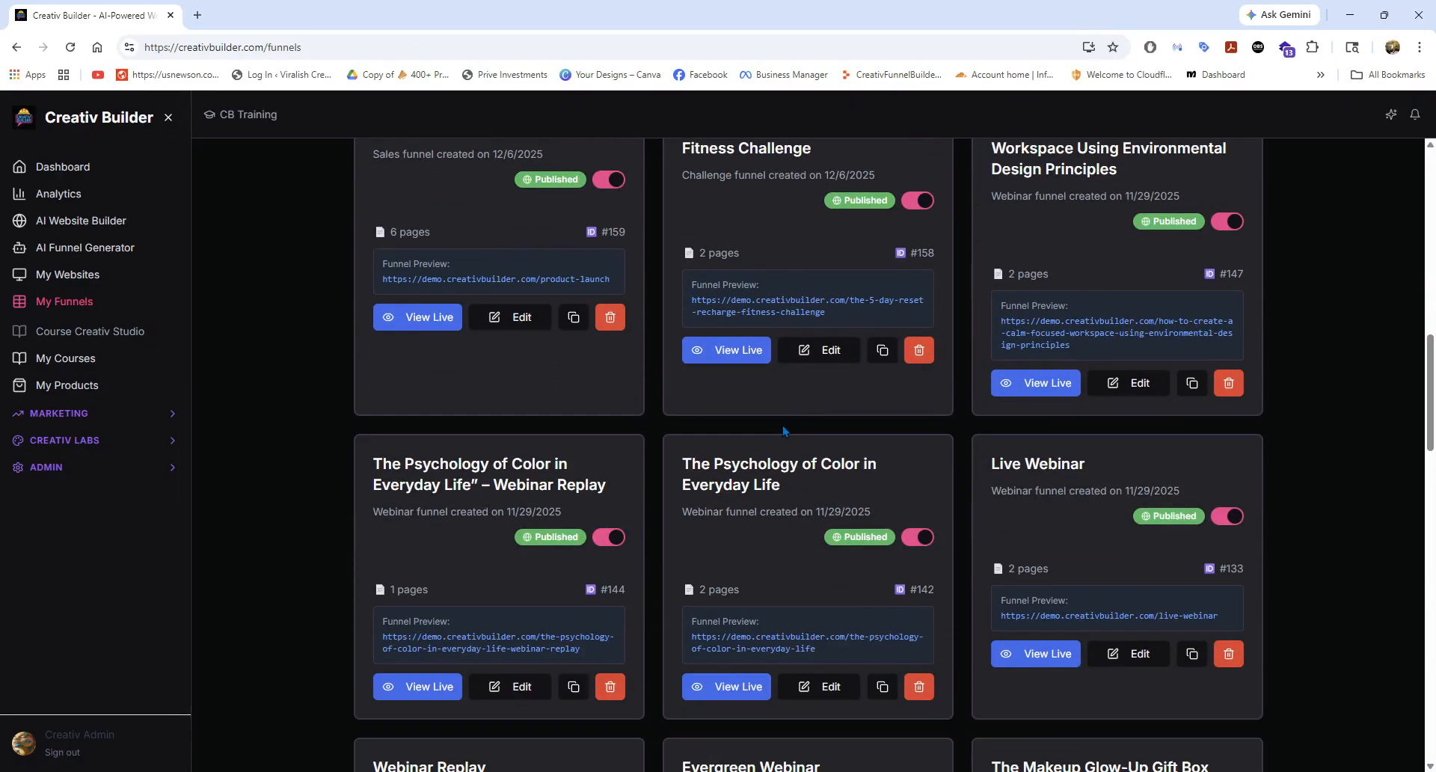
pyautogui.scroll(-5, 788, 431)
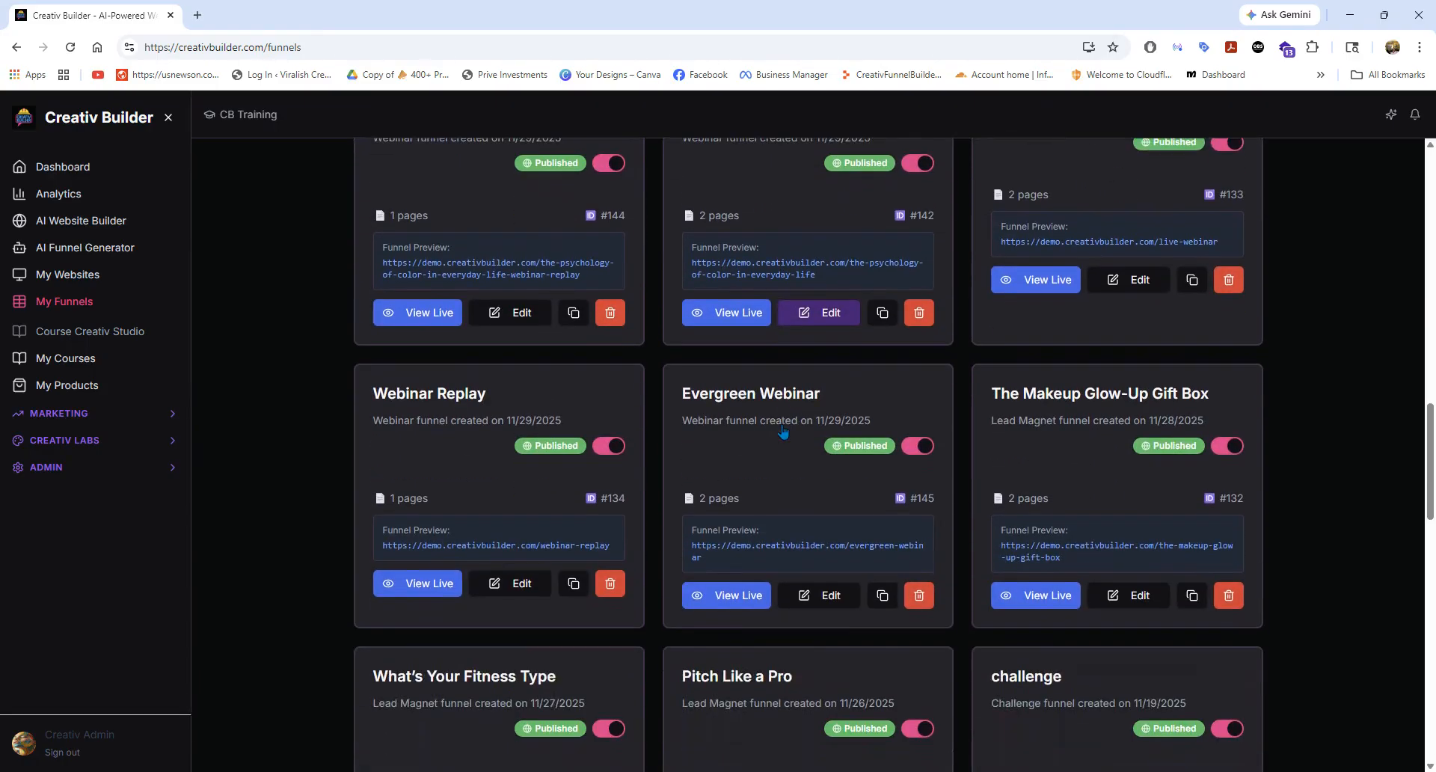
pyautogui.scroll(-5, 783, 431)
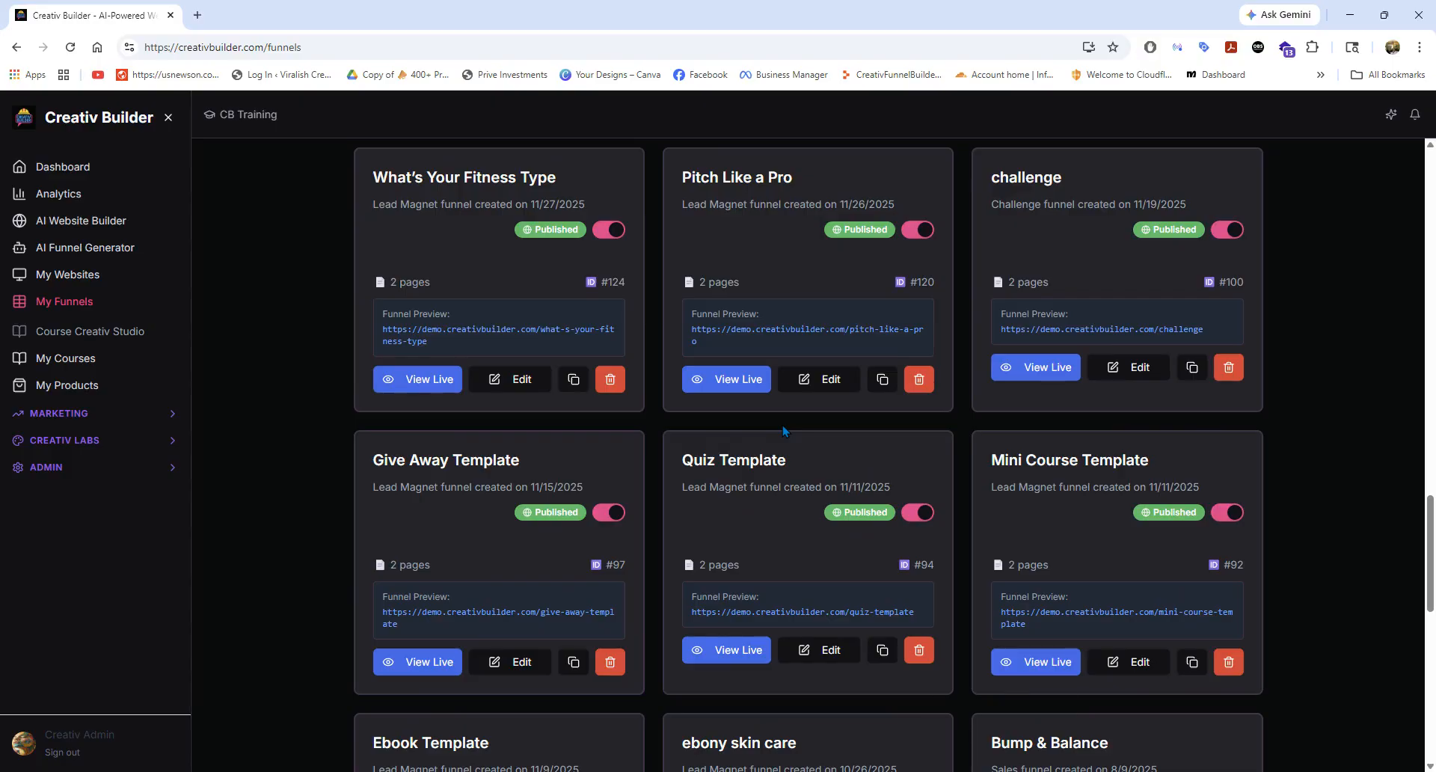
pyautogui.scroll(-5, 782, 432)
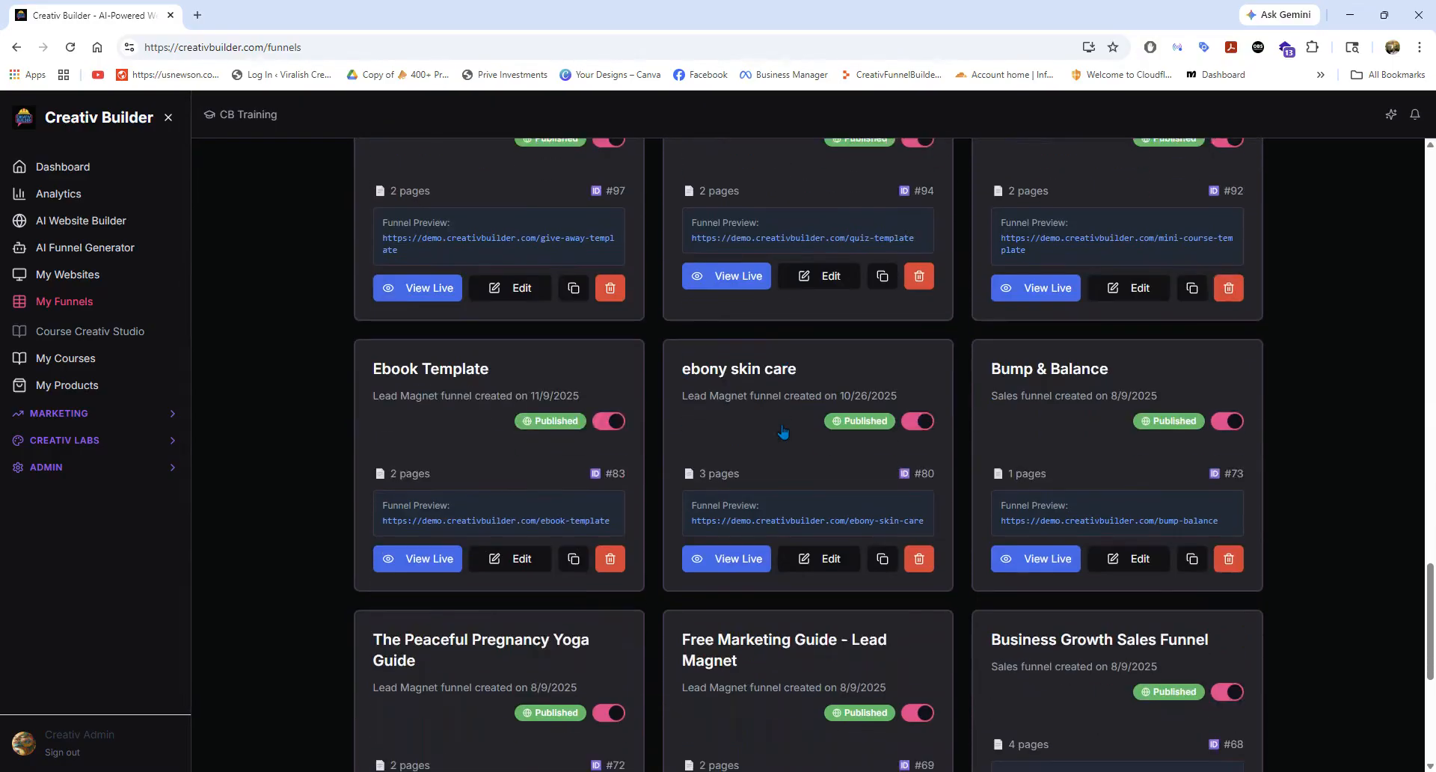
pyautogui.scroll(-3, 783, 431)
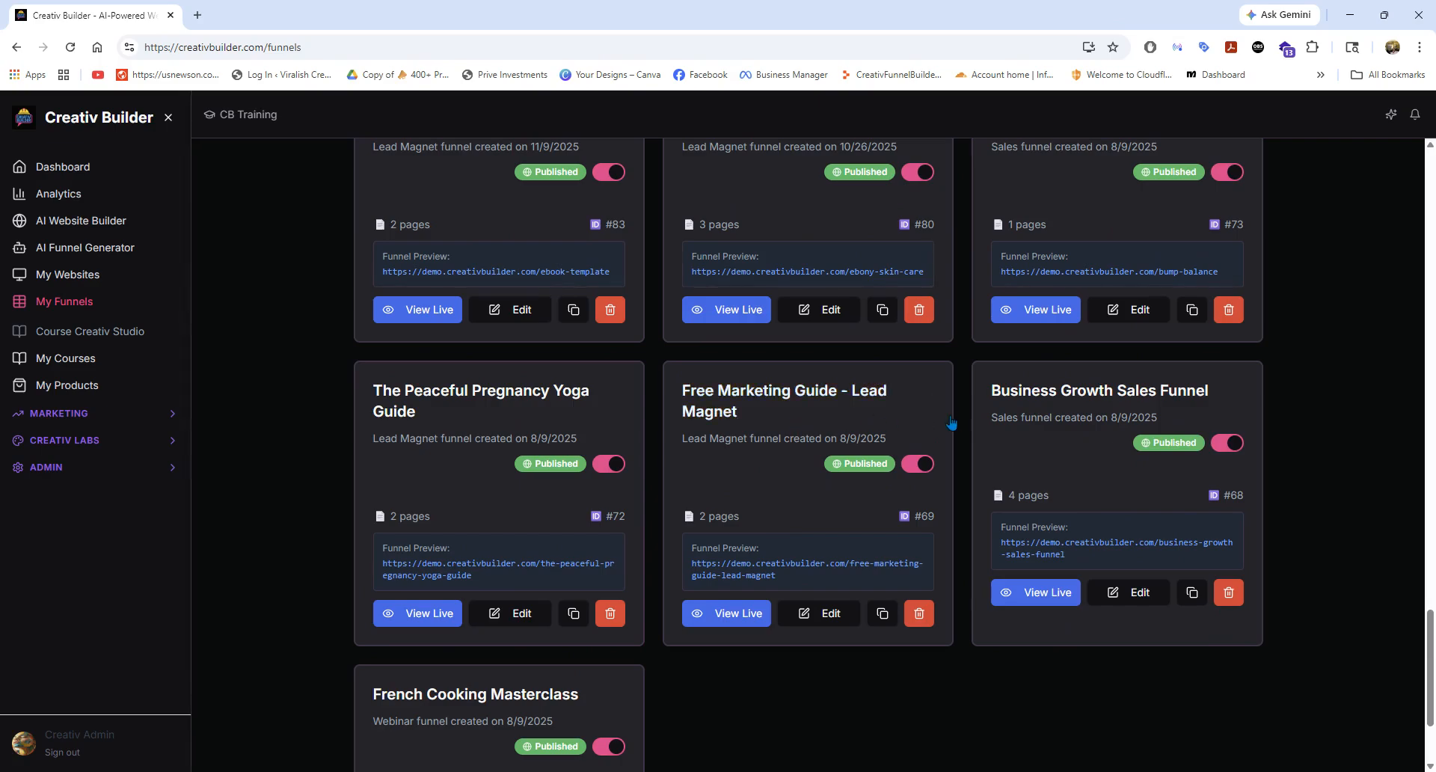
# Review the funnel types from the lead magnet templates back up through the webinar, challenge, product launch and sales offer funnels.
pyautogui.scroll(3, 928, 422)
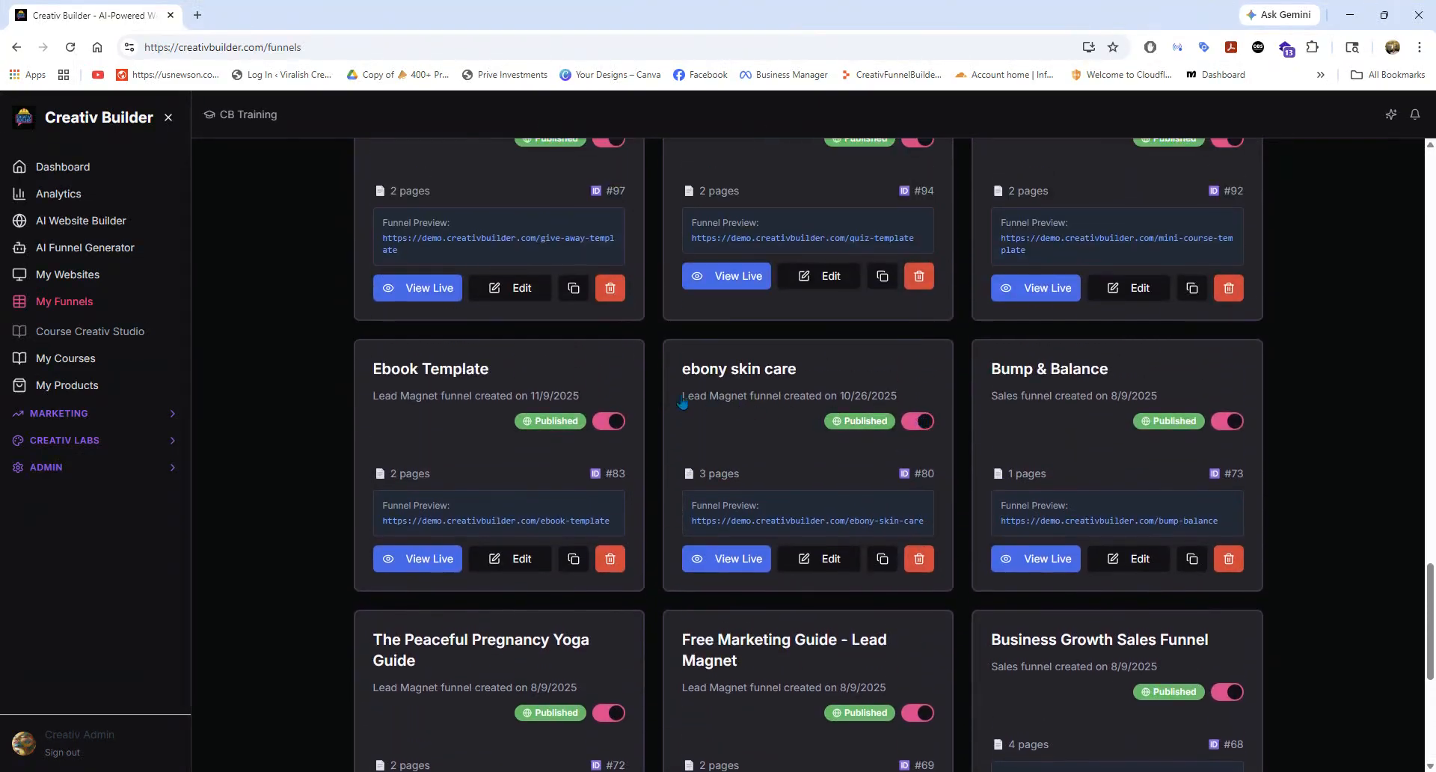
pyautogui.scroll(3, 516, 400)
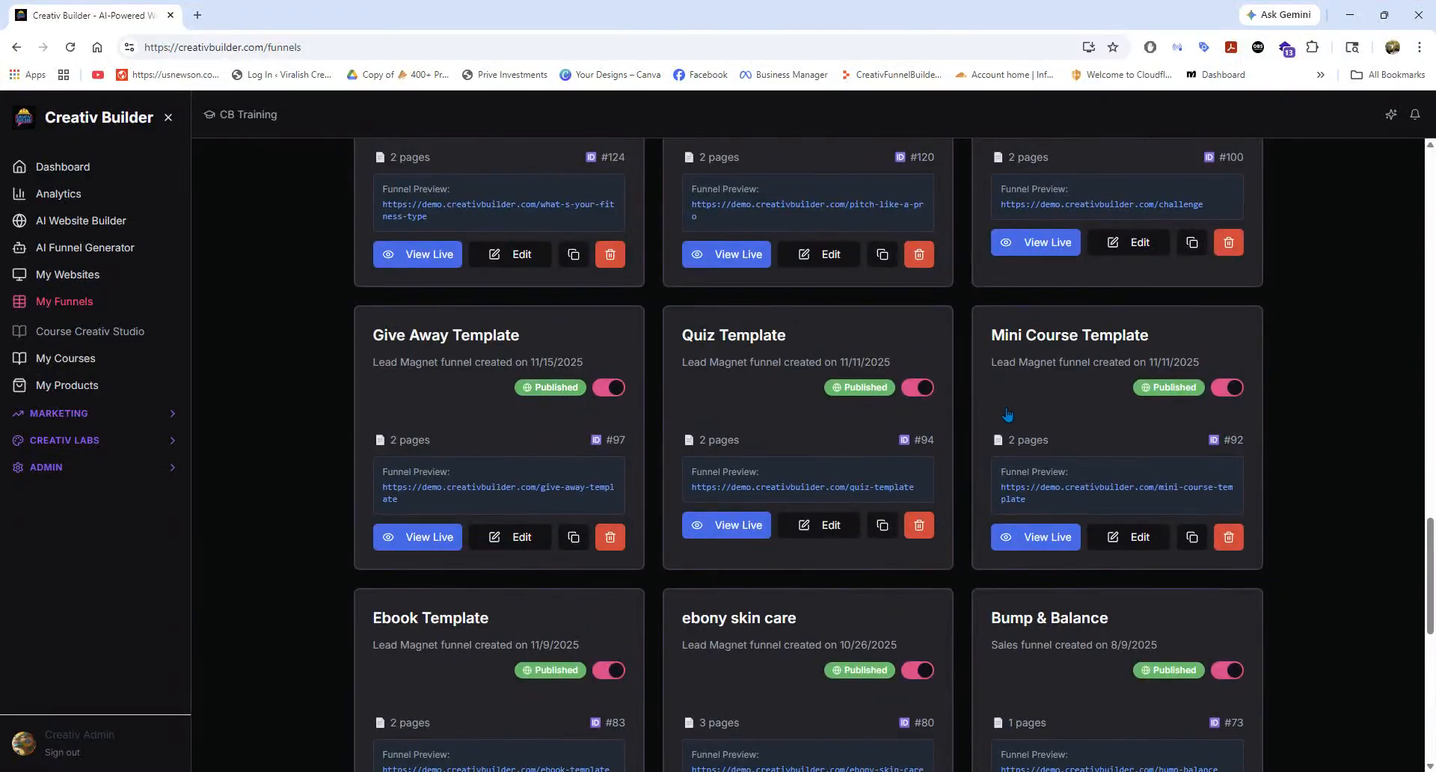
pyautogui.scroll(3, 1006, 412)
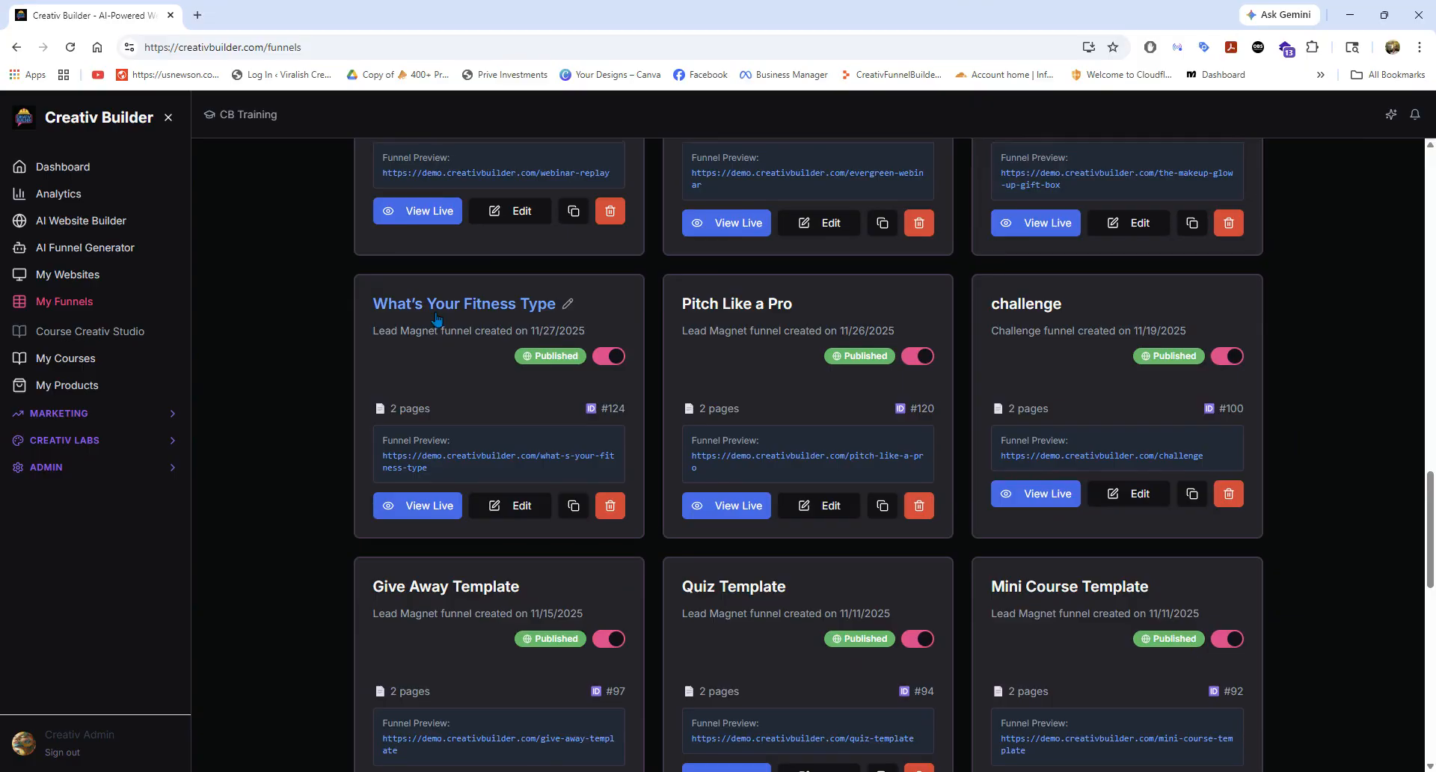
pyautogui.scroll(2, 437, 317)
pyautogui.scroll(2, 438, 318)
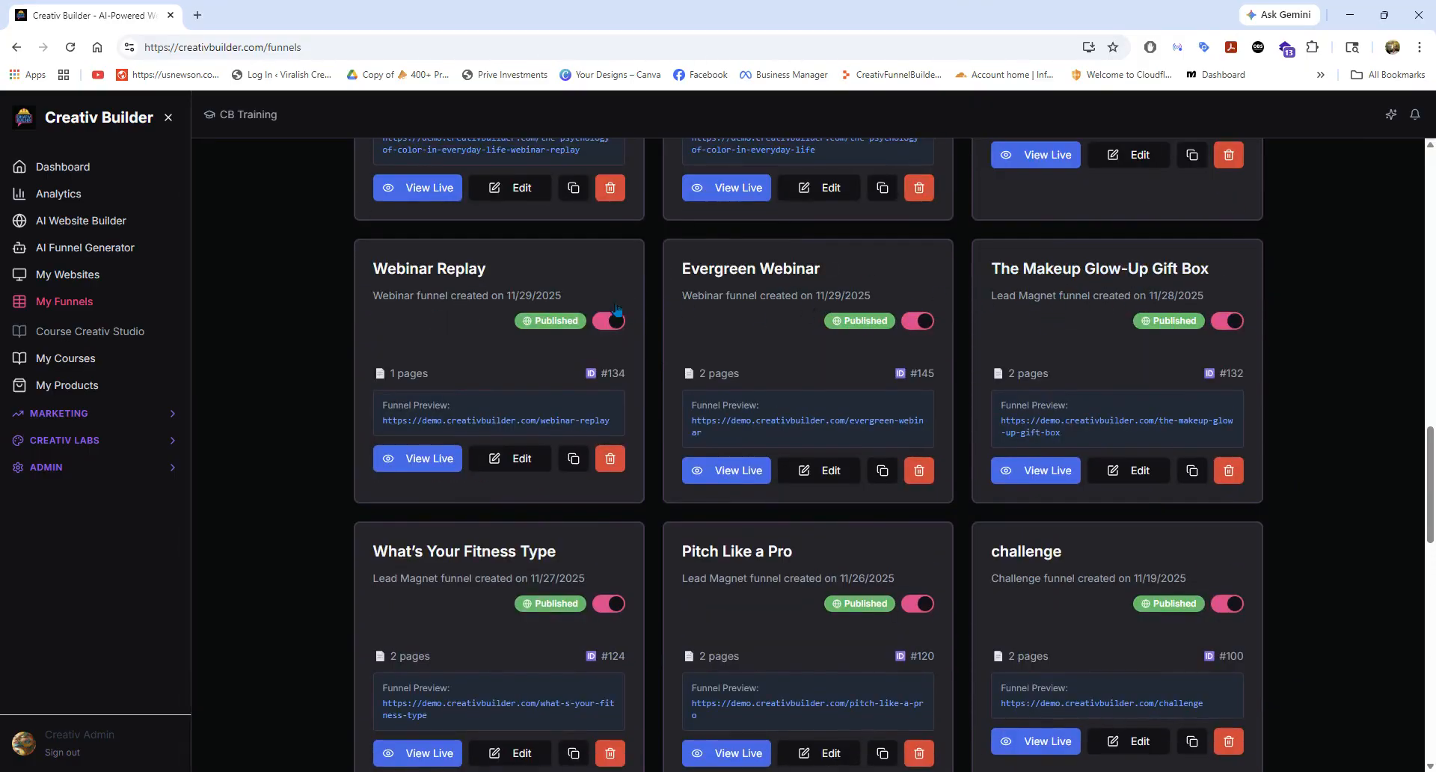
pyautogui.scroll(4, 619, 313)
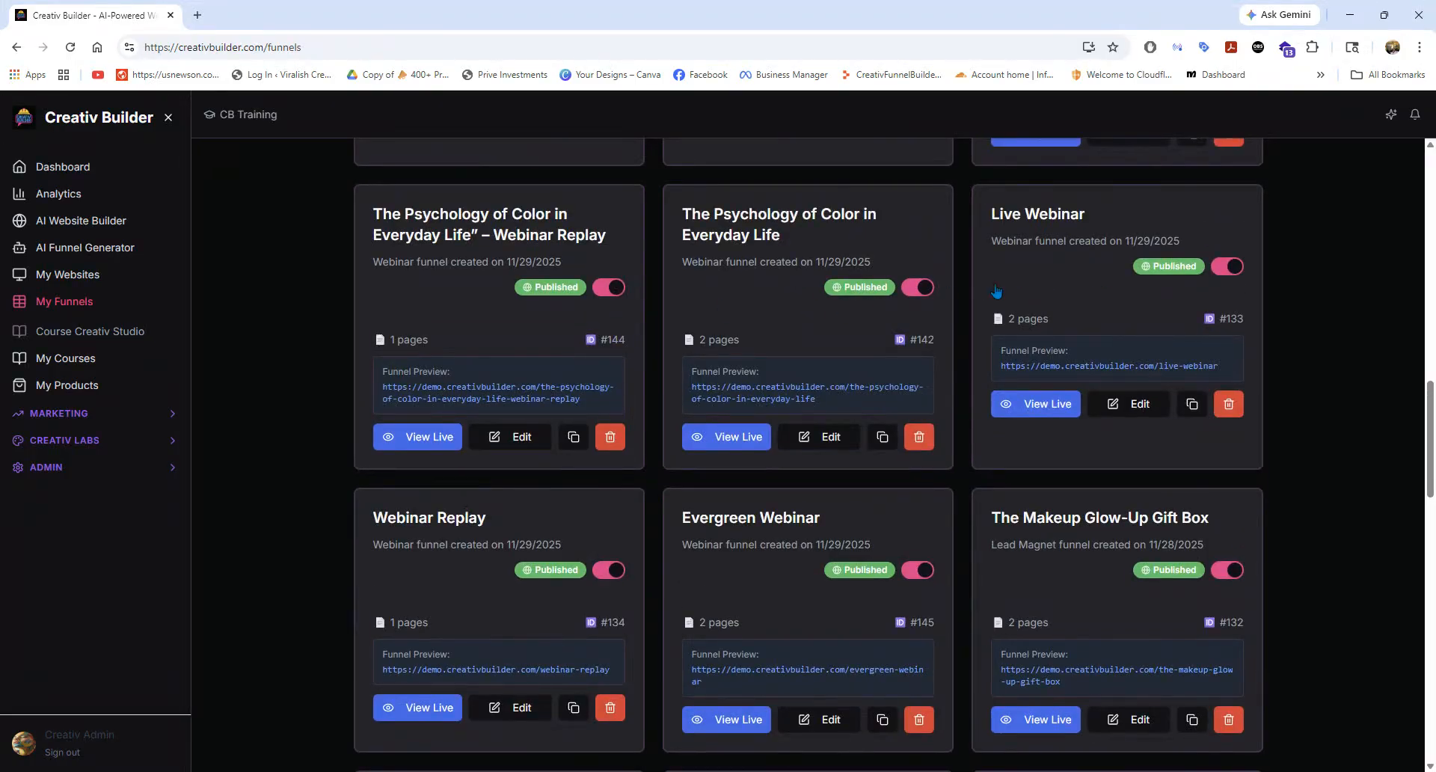
pyautogui.scroll(4, 611, 298)
pyautogui.scroll(2, 611, 297)
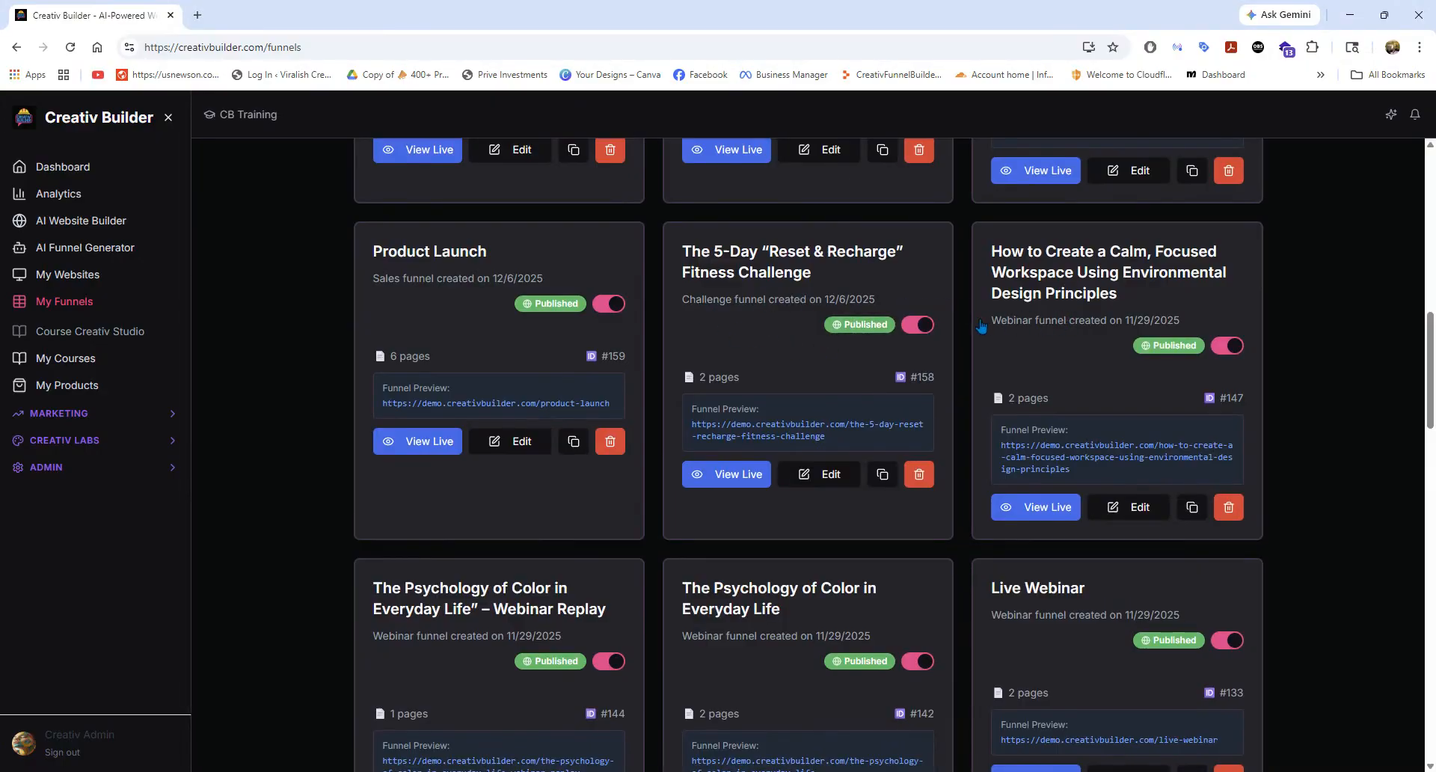
pyautogui.scroll(2, 952, 324)
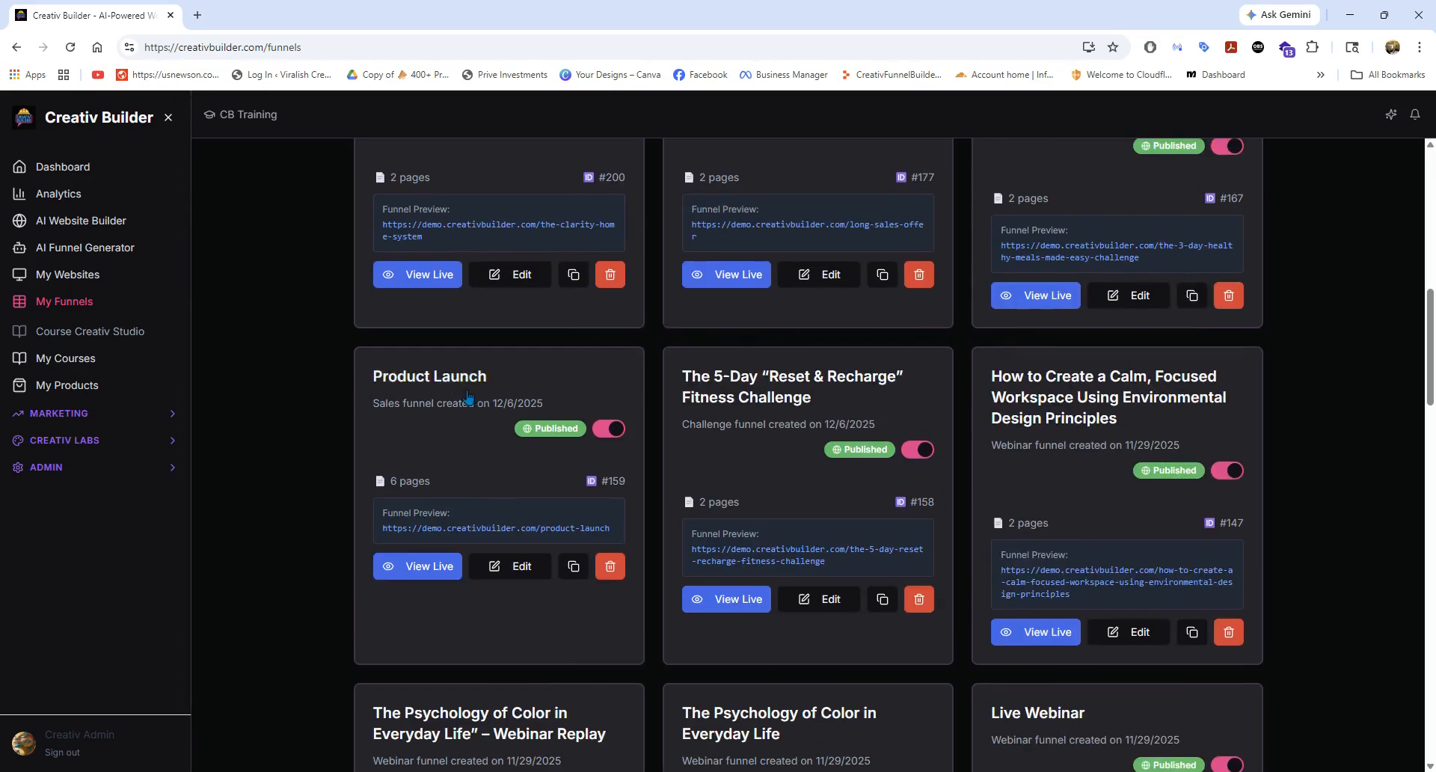
pyautogui.scroll(5, 454, 402)
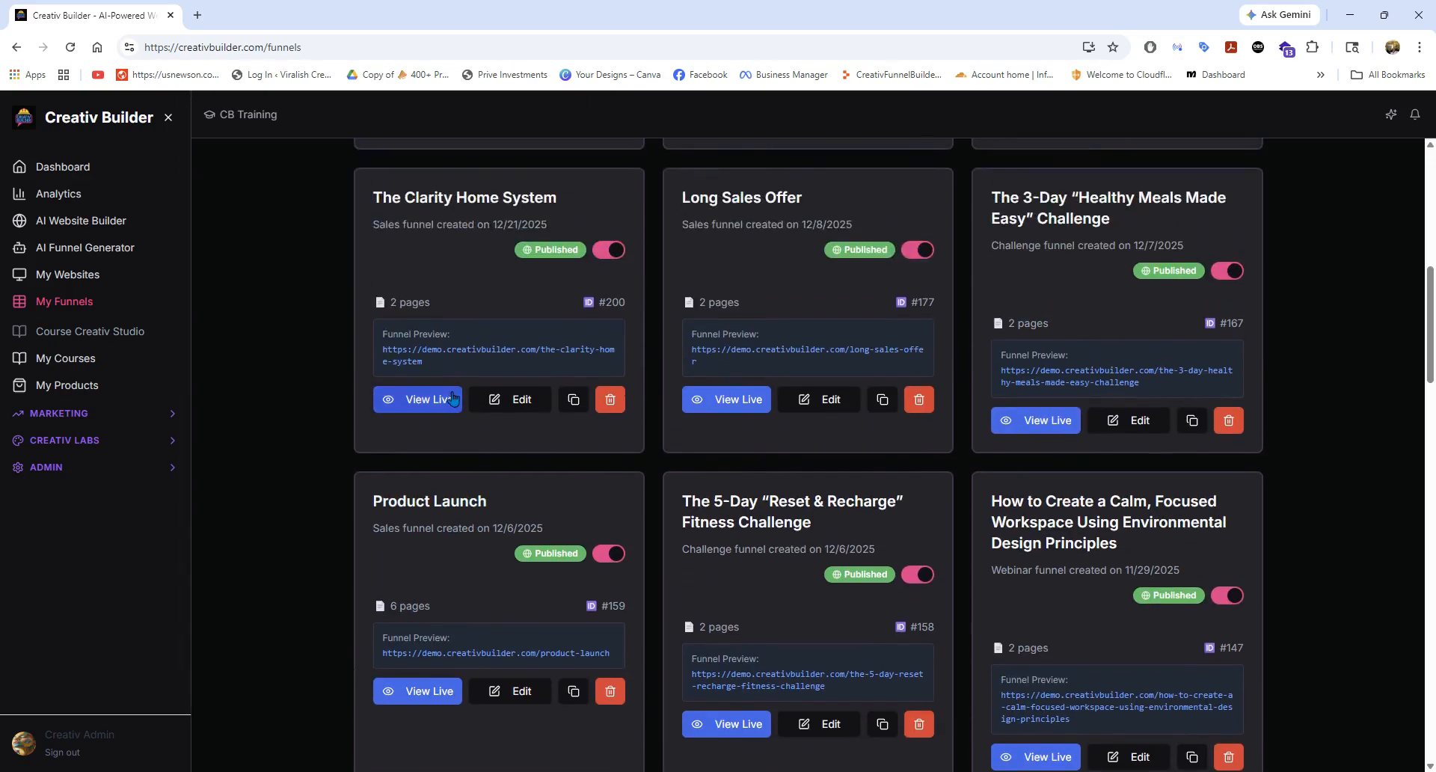
pyautogui.scroll(-2, 458, 408)
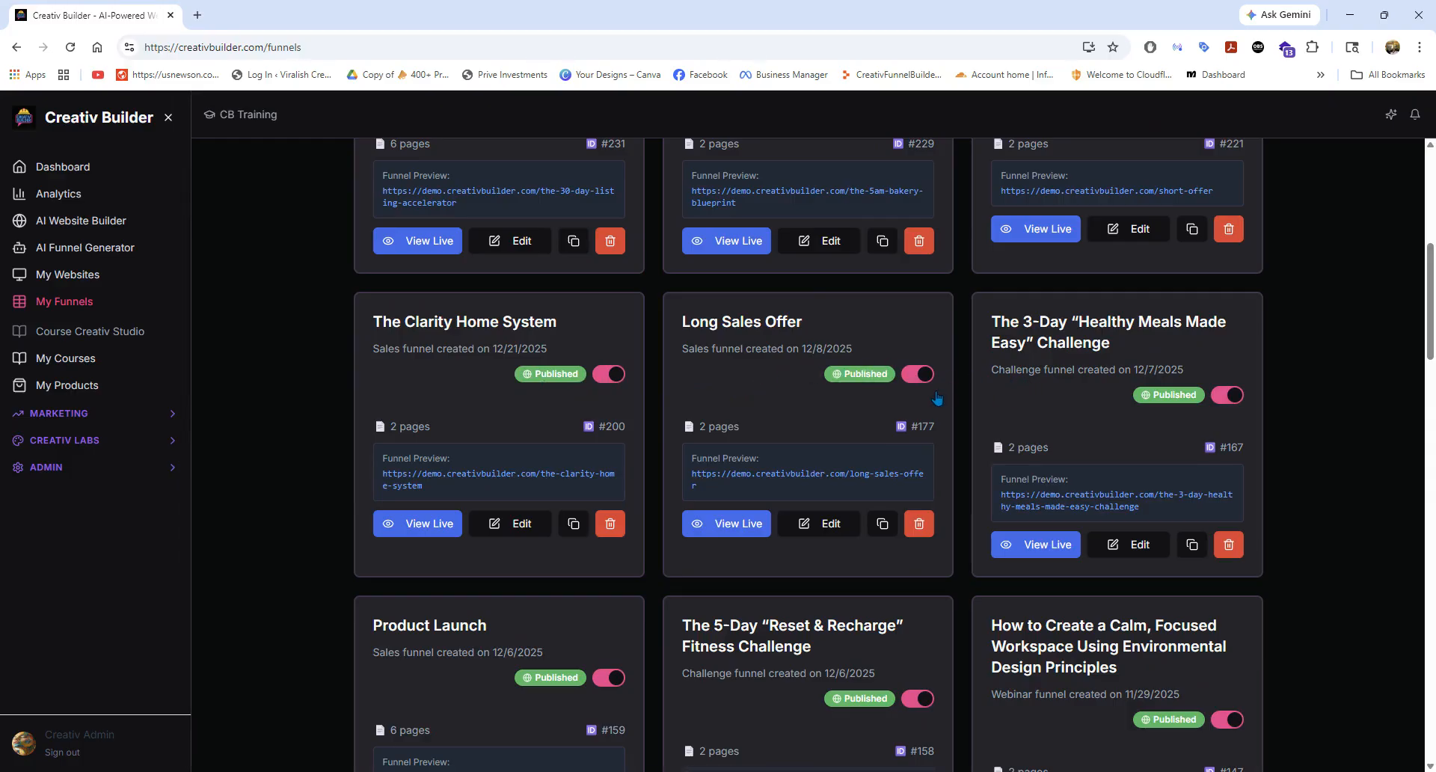
pyautogui.scroll(3, 1036, 417)
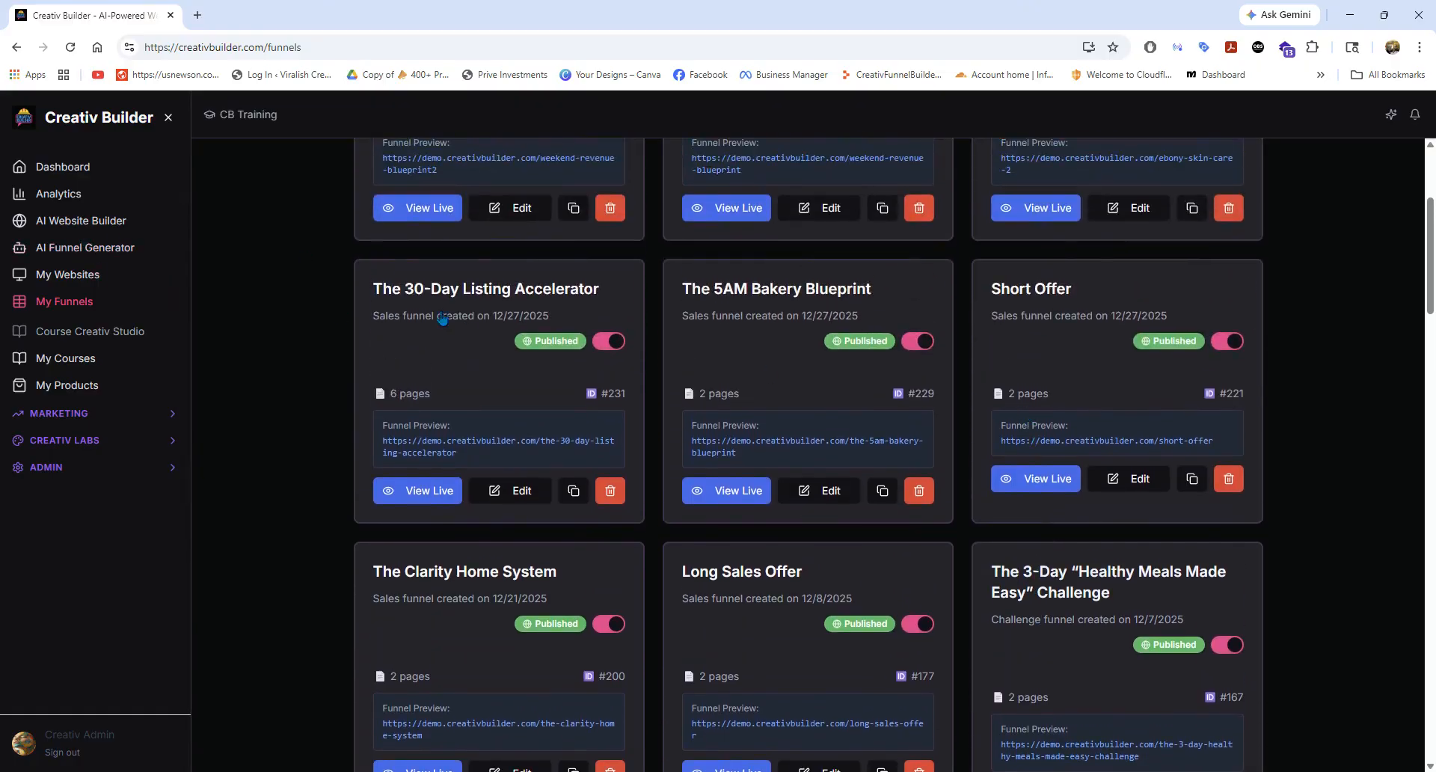
# Reopen the Email Campaigns and show page 2 of the list up to the Weekend Revenue Blueprint launch sequences.
pyautogui.click(76, 424)
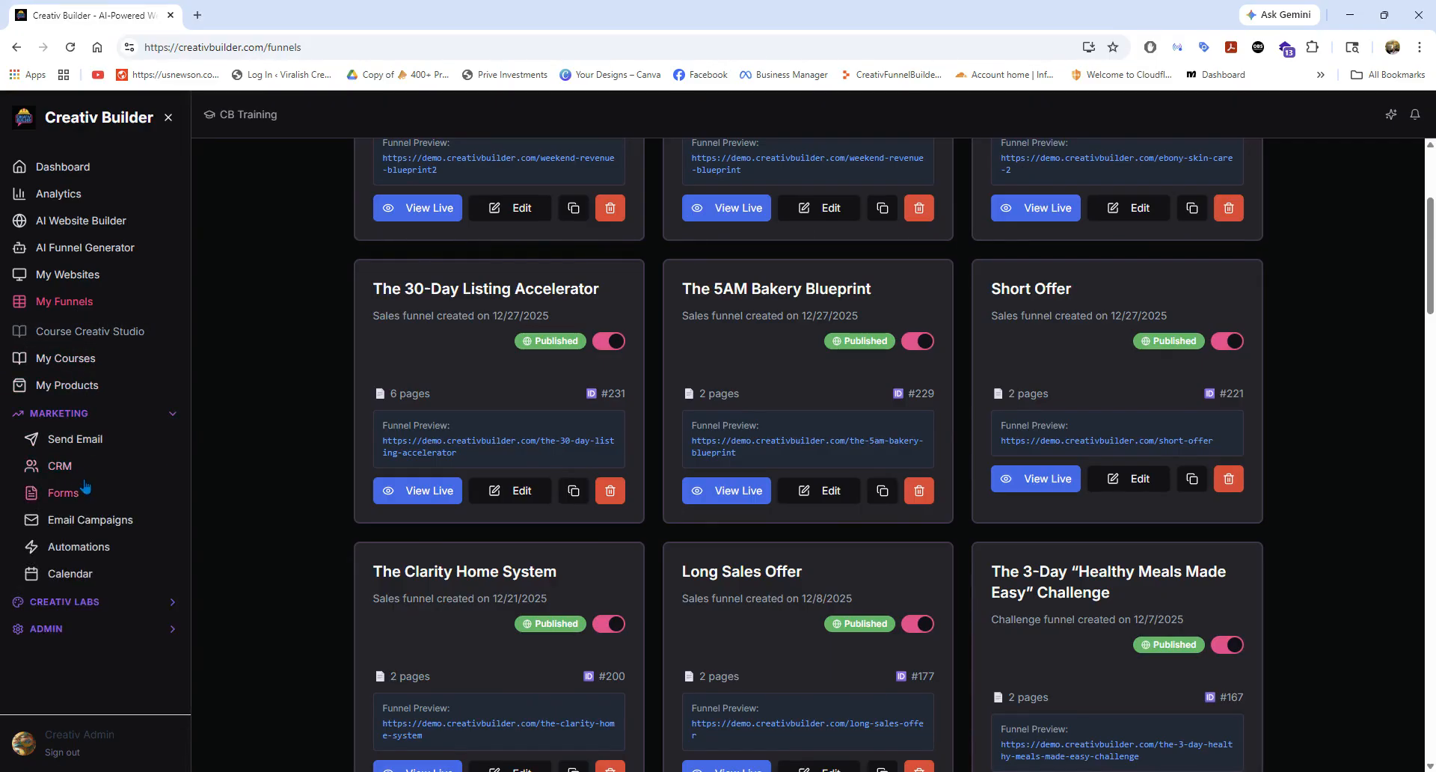
pyautogui.click(86, 520)
pyautogui.scroll(-3, 367, 465)
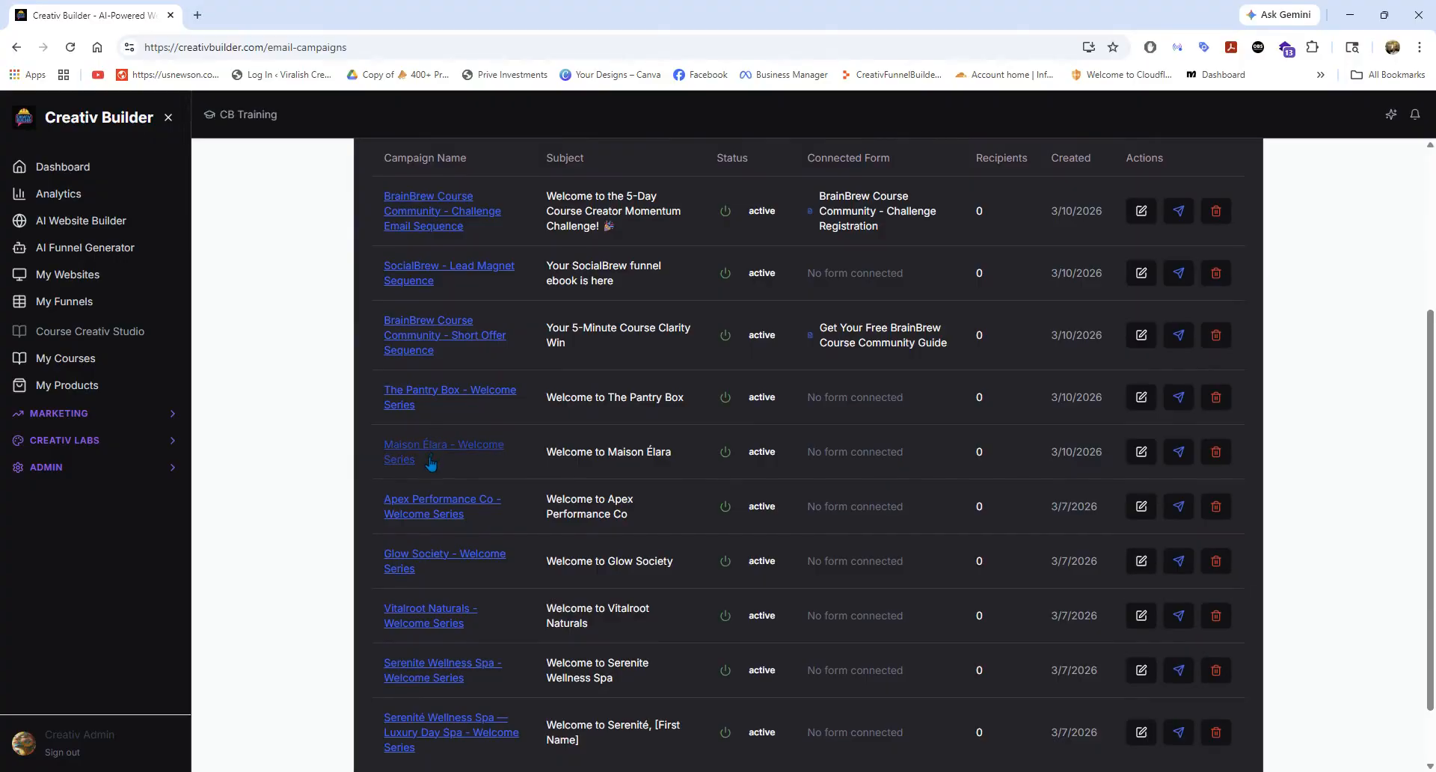
pyautogui.scroll(-1, 431, 464)
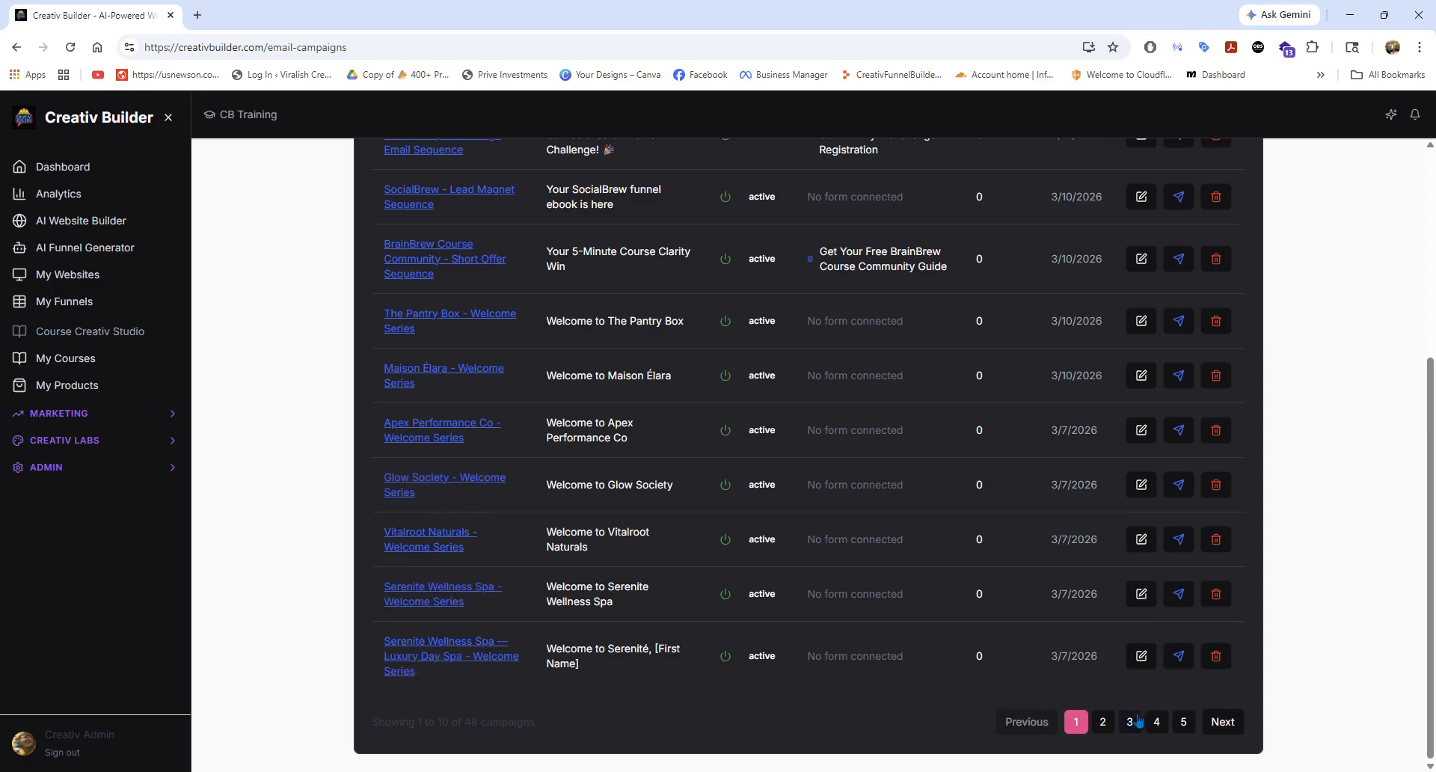
pyautogui.click(1103, 722)
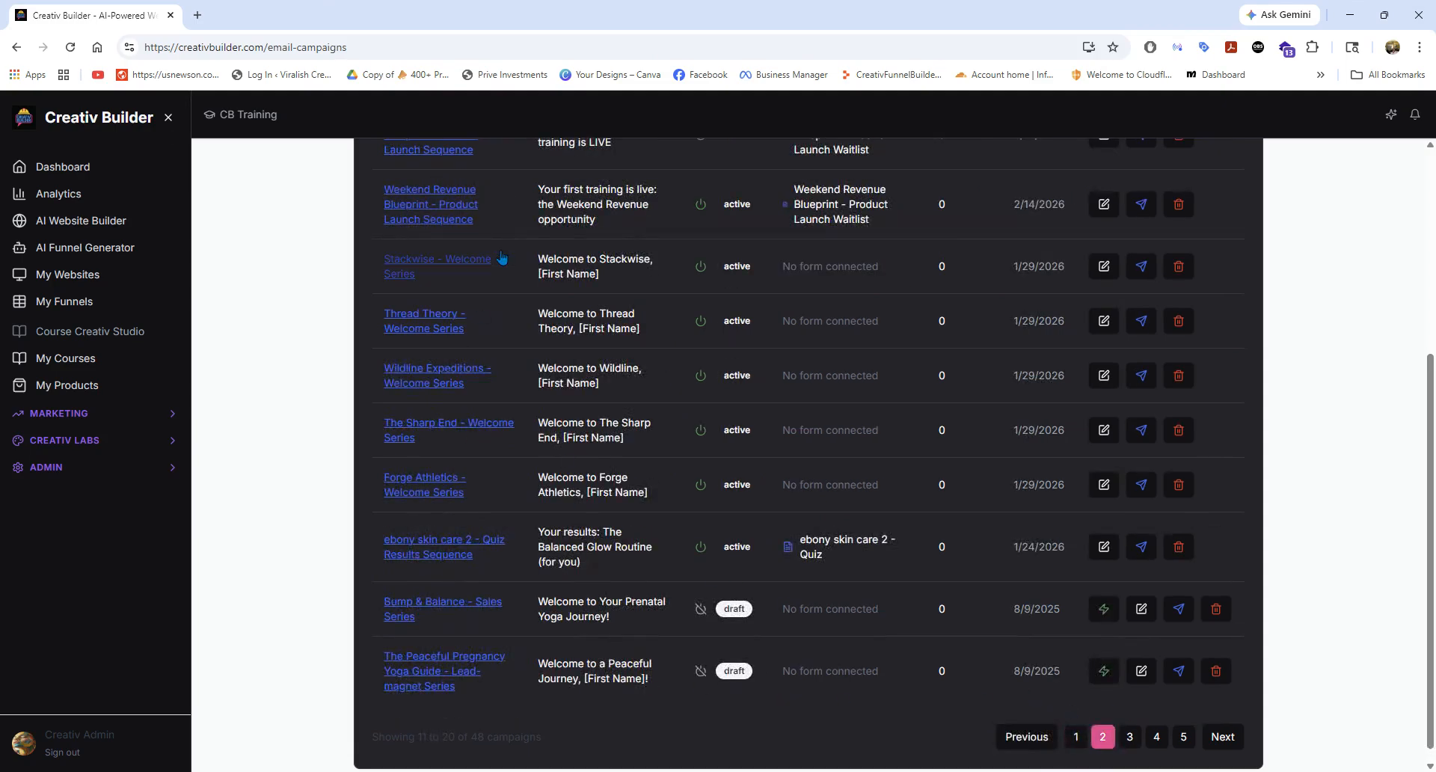
pyautogui.scroll(2, 501, 256)
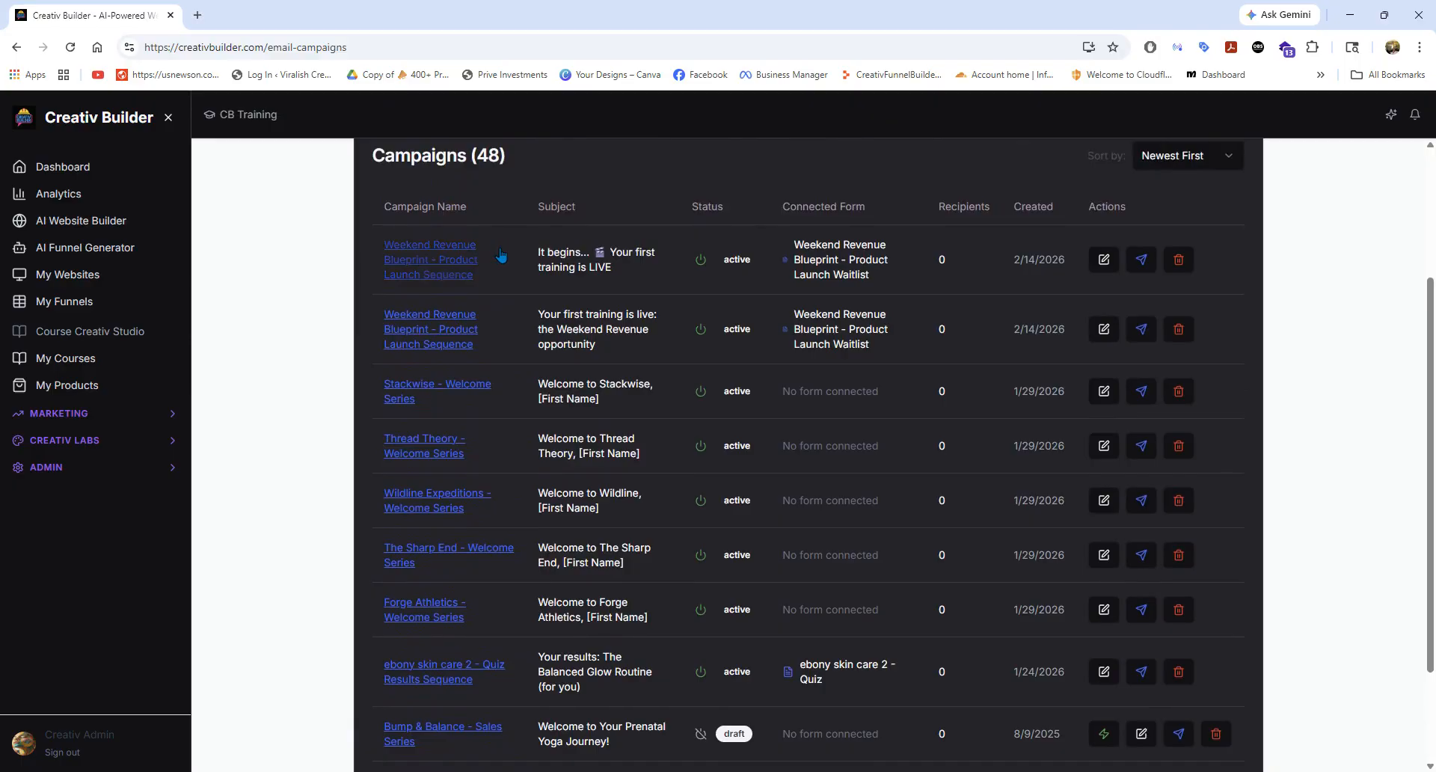
# Browse the email campaigns from page 2 through to page 5, checking their names and subjects.
pyautogui.scroll(-2, 502, 256)
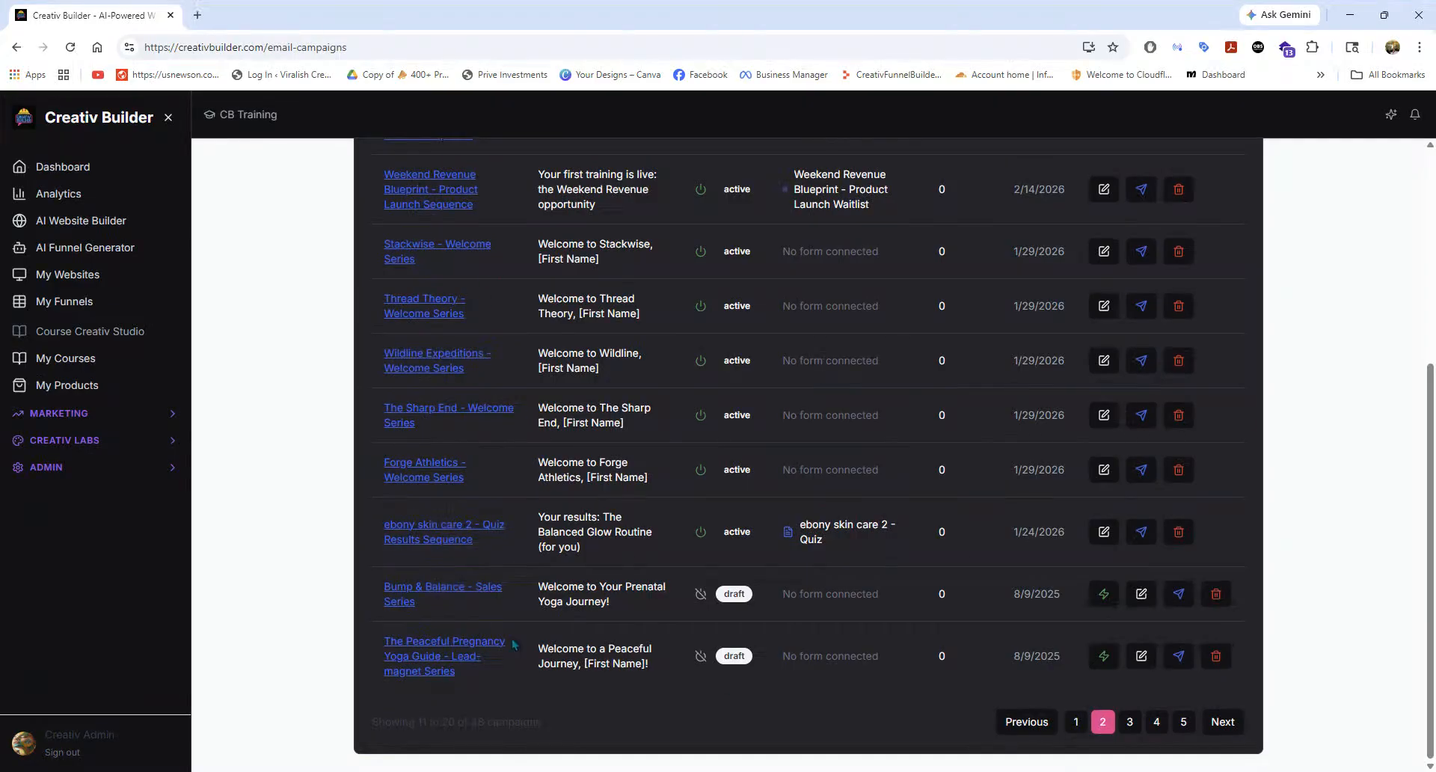
pyautogui.click(1130, 721)
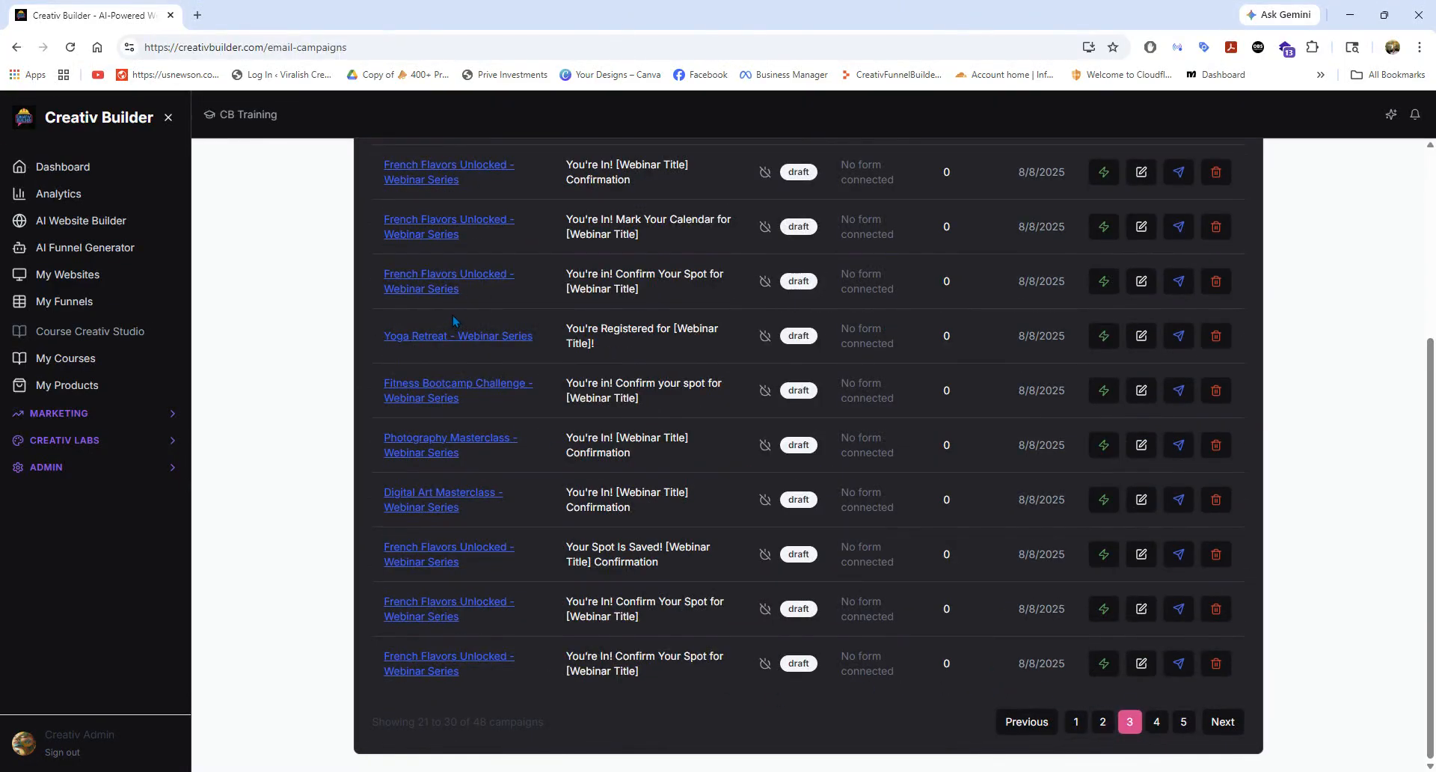
pyautogui.scroll(2, 453, 321)
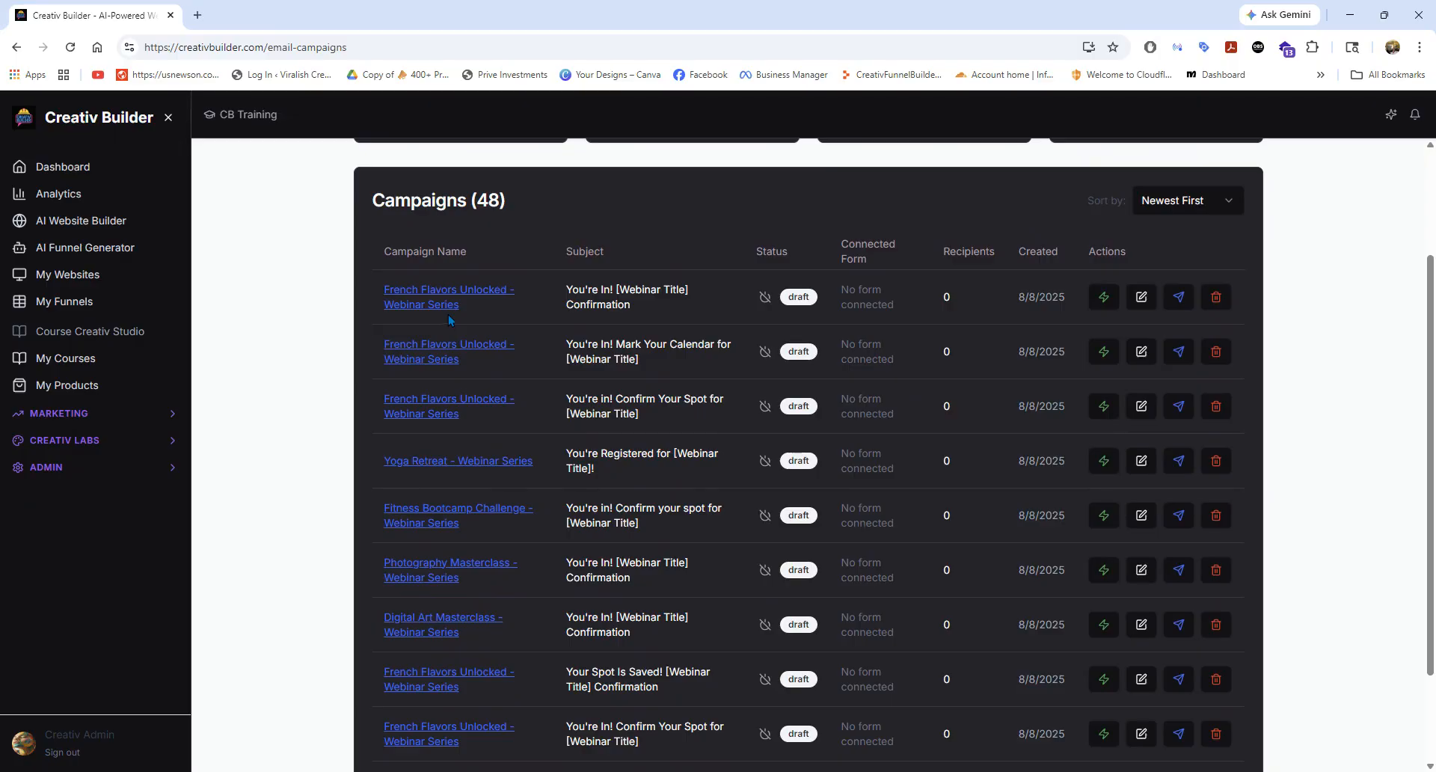
pyautogui.scroll(-2, 448, 316)
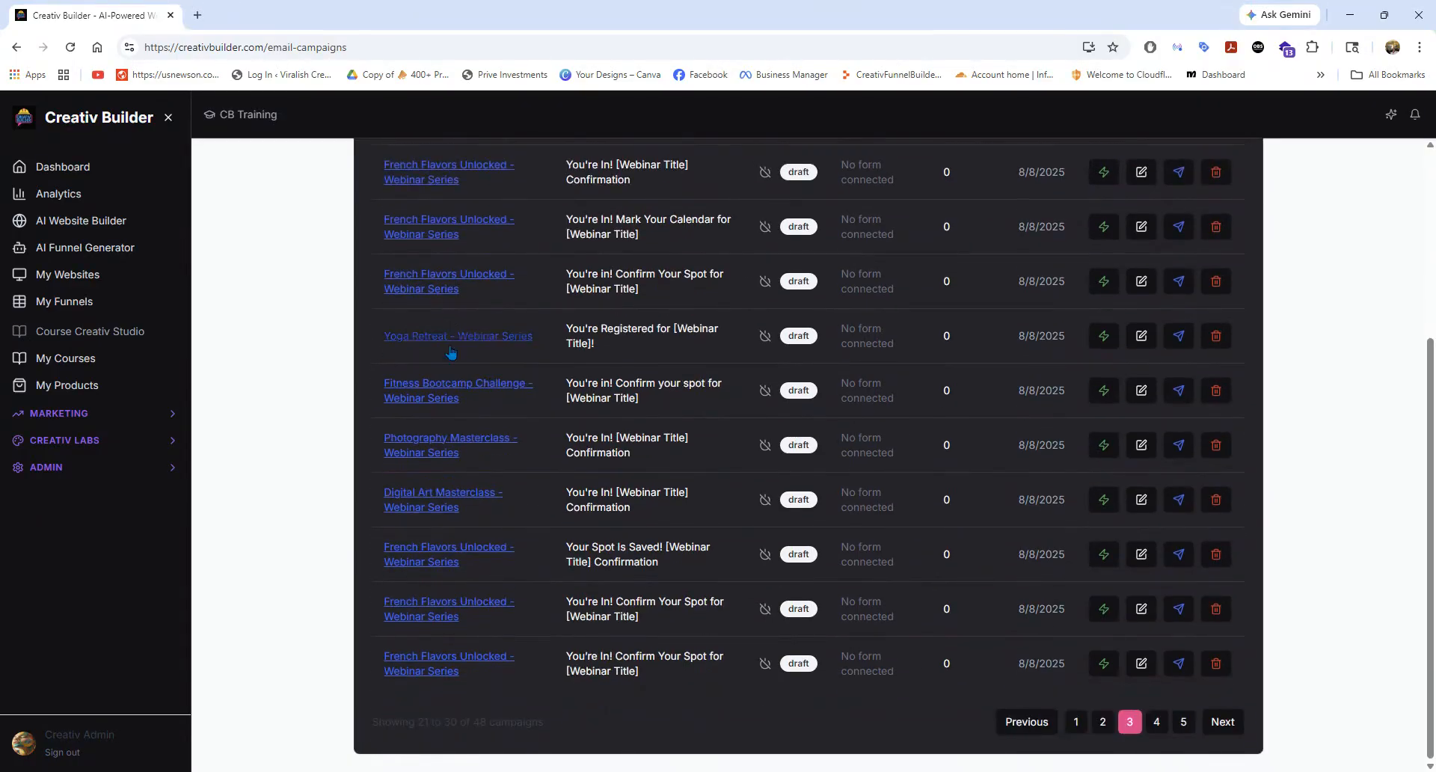
pyautogui.click(1157, 722)
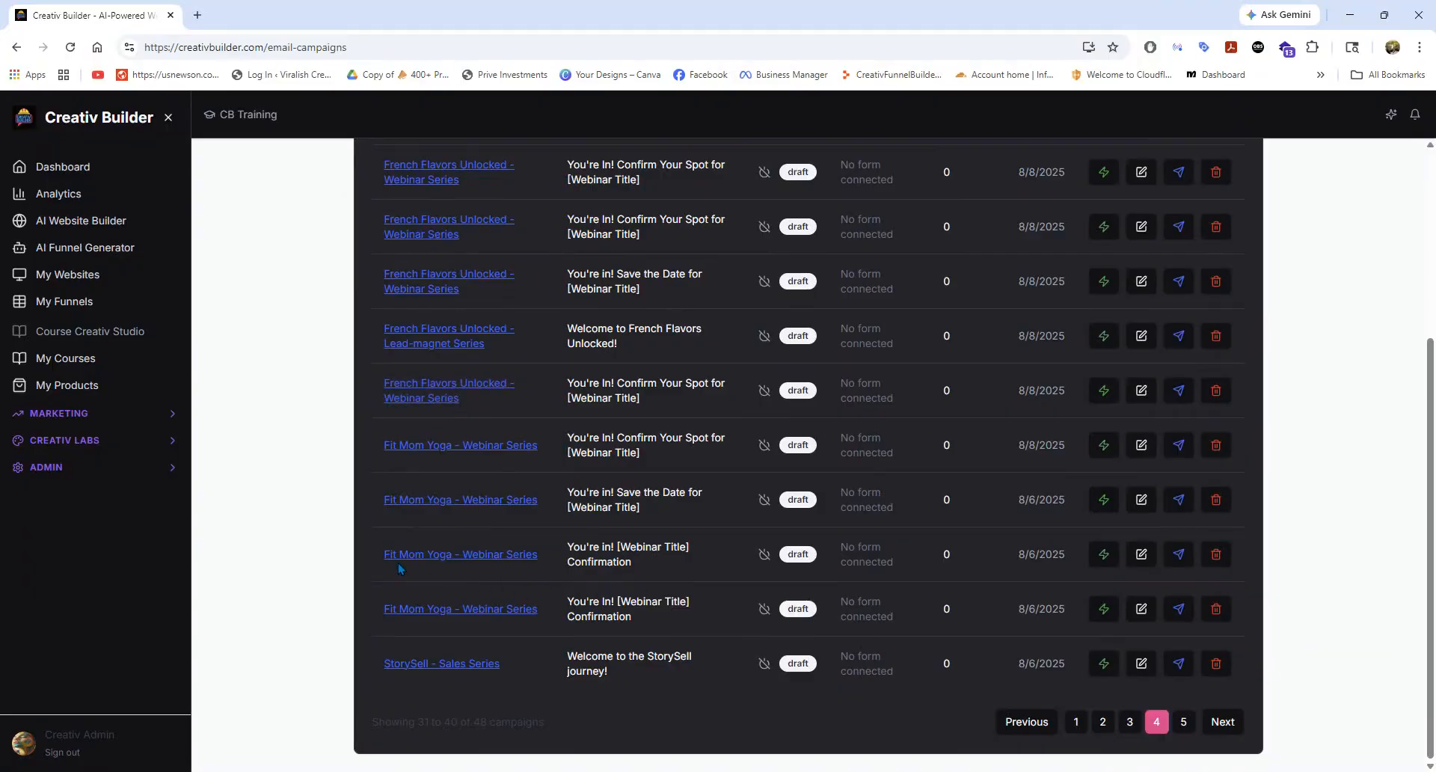
pyautogui.scroll(2, 419, 567)
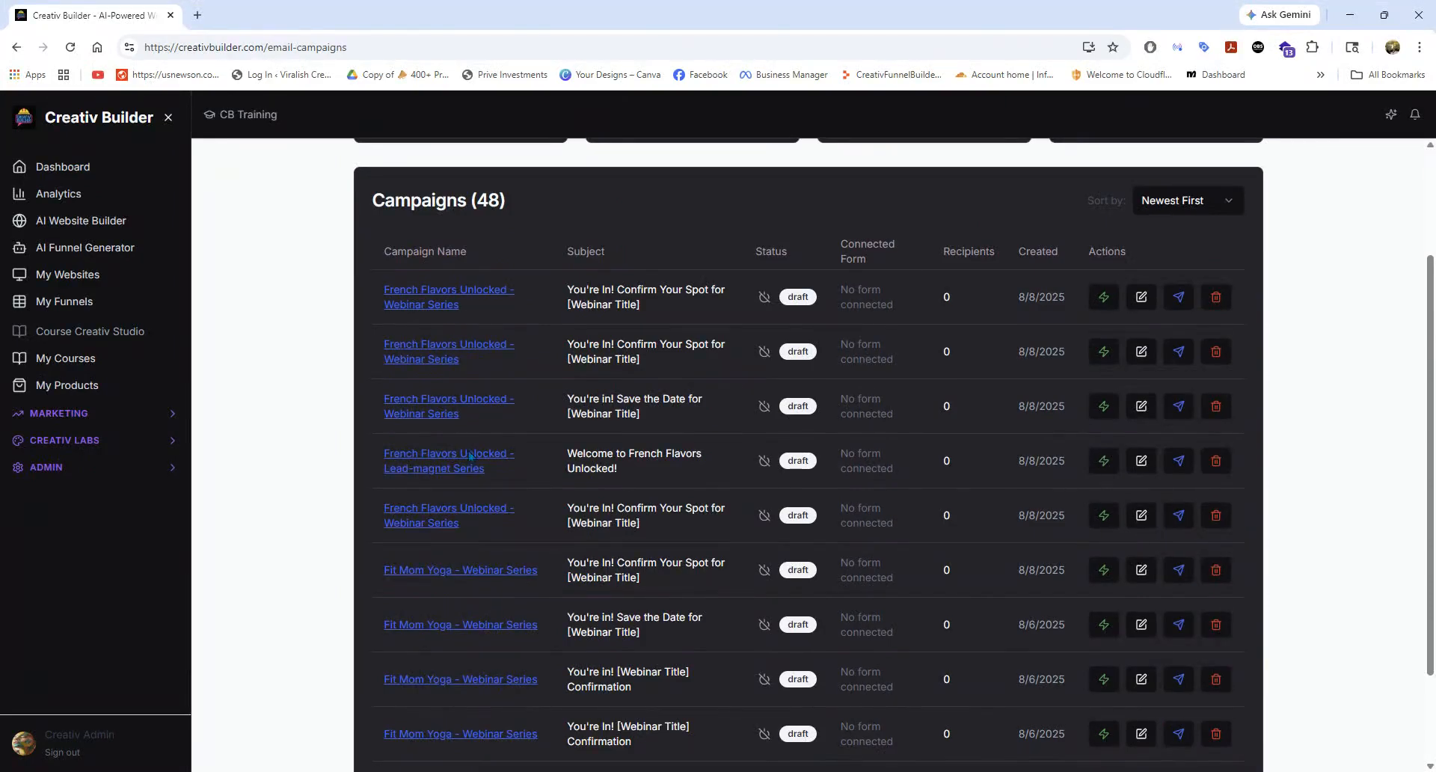
pyautogui.scroll(-2, 1055, 627)
pyautogui.click(1184, 721)
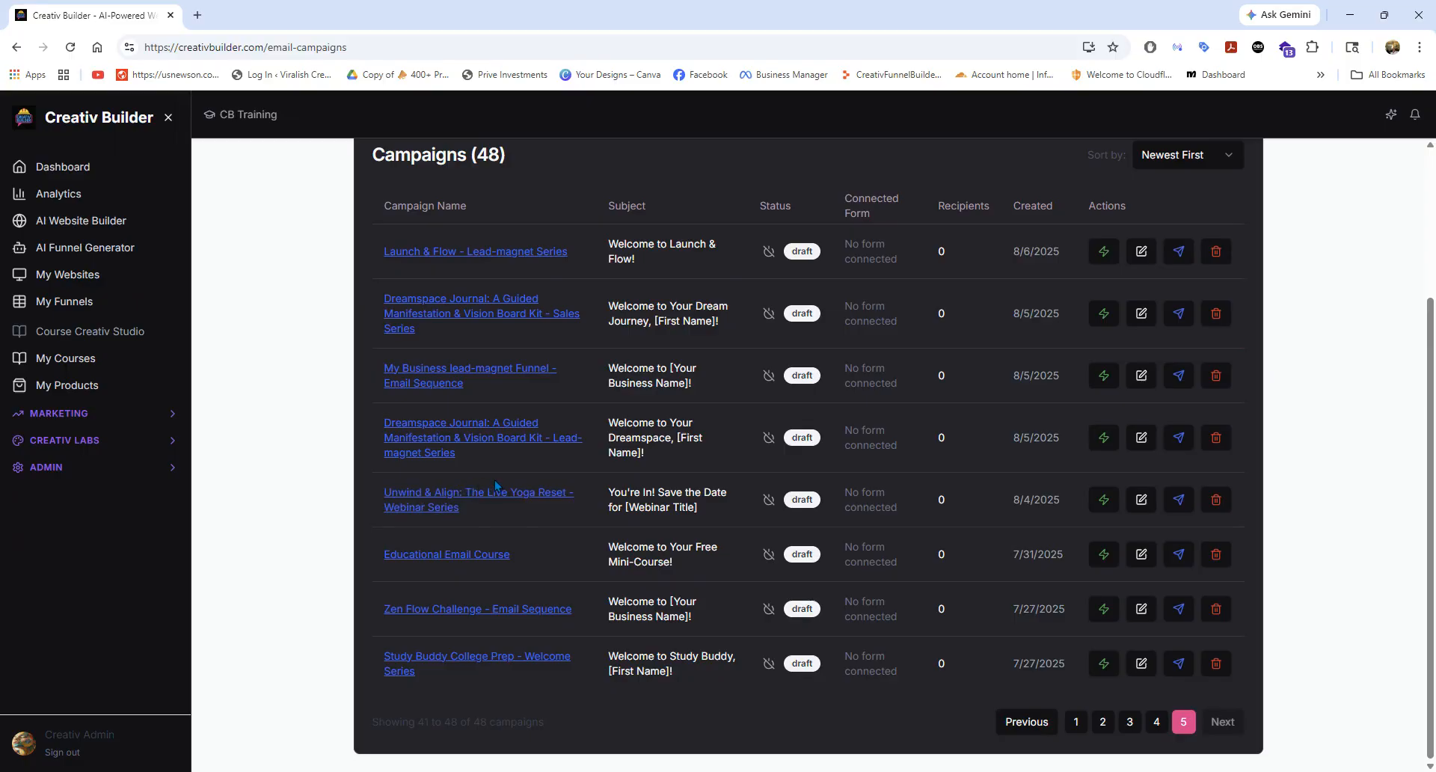
# Page back through the email campaigns from page 4 to page 2 and review the Weekend Revenue Blueprint and welcome series entries.
pyautogui.click(1156, 721)
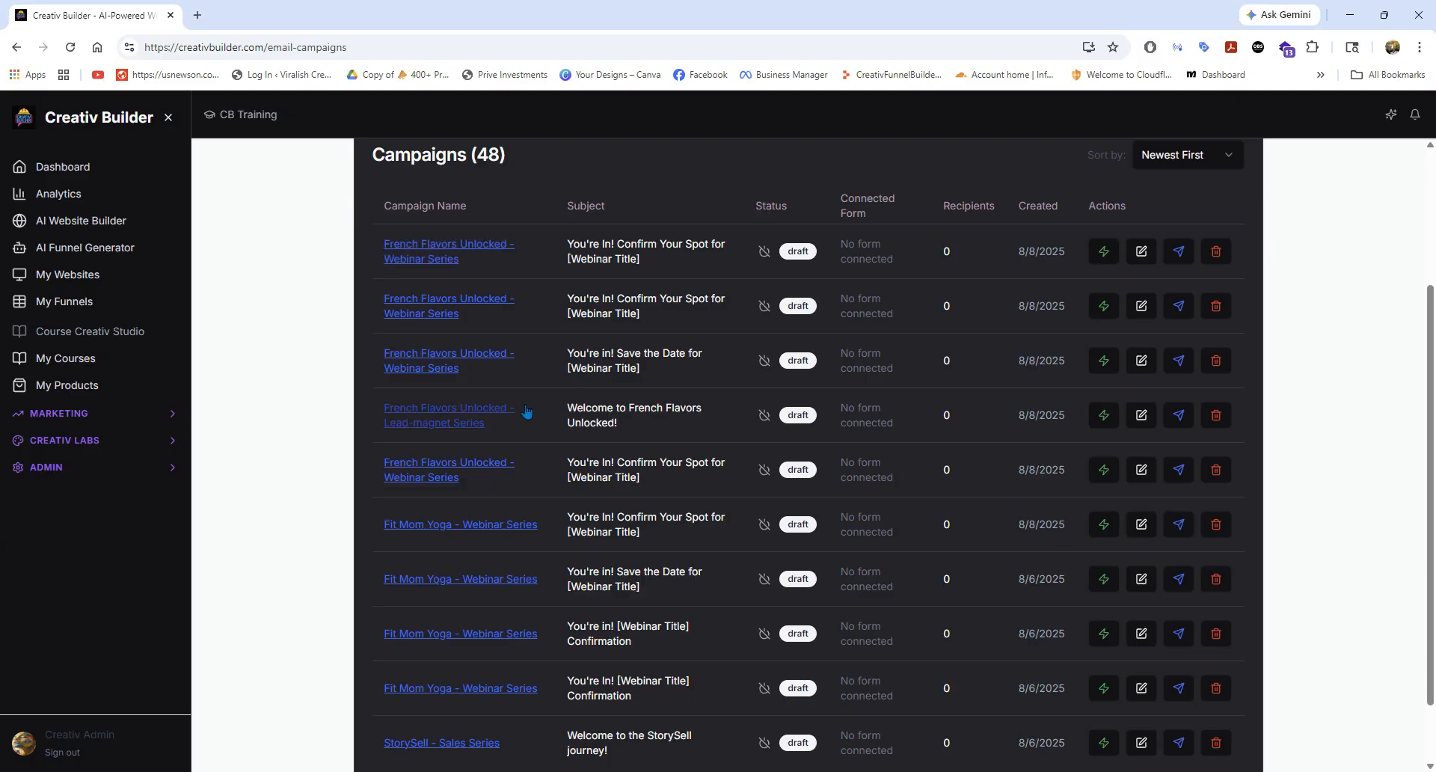
pyautogui.scroll(-1, 697, 618)
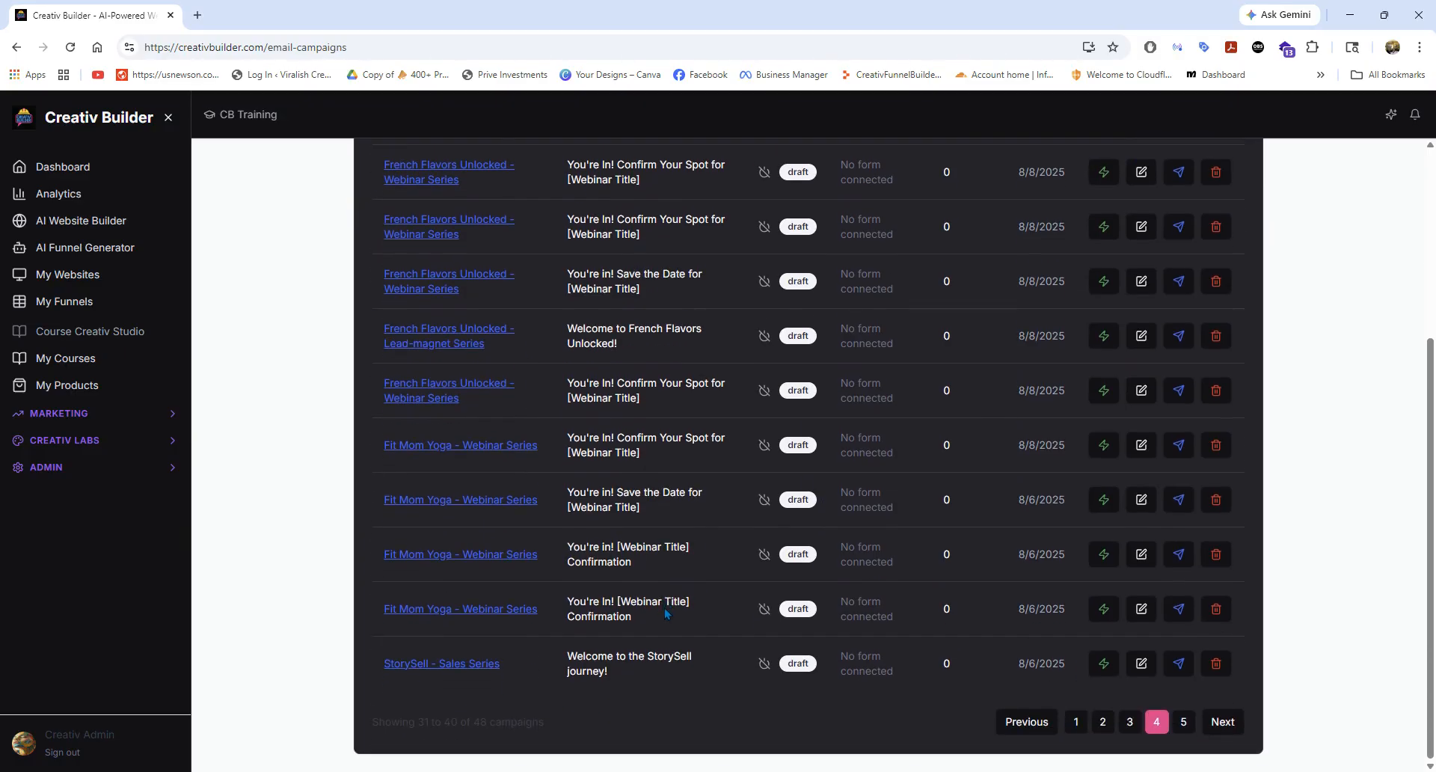
pyautogui.click(1128, 721)
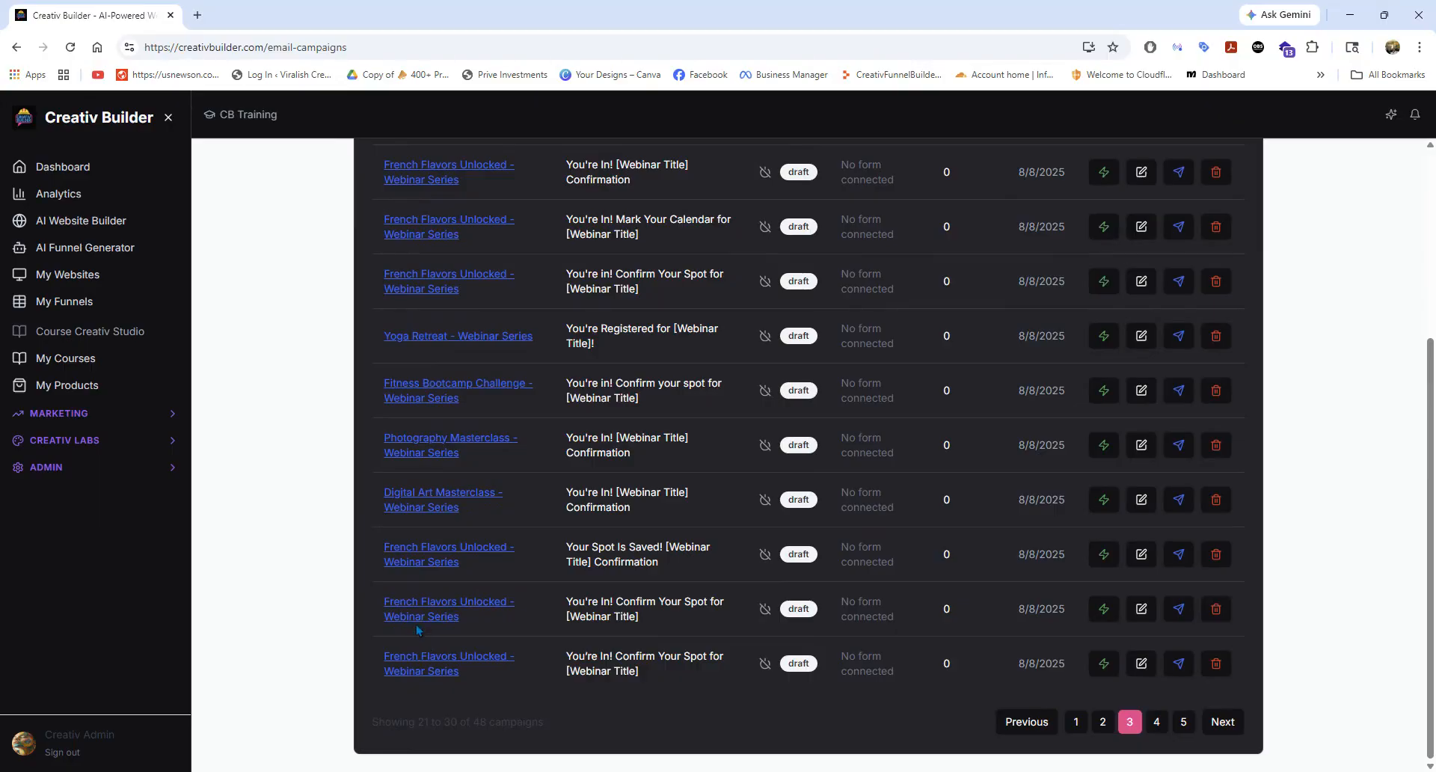
pyautogui.scroll(2, 418, 631)
pyautogui.scroll(-3, 629, 595)
pyautogui.click(1102, 721)
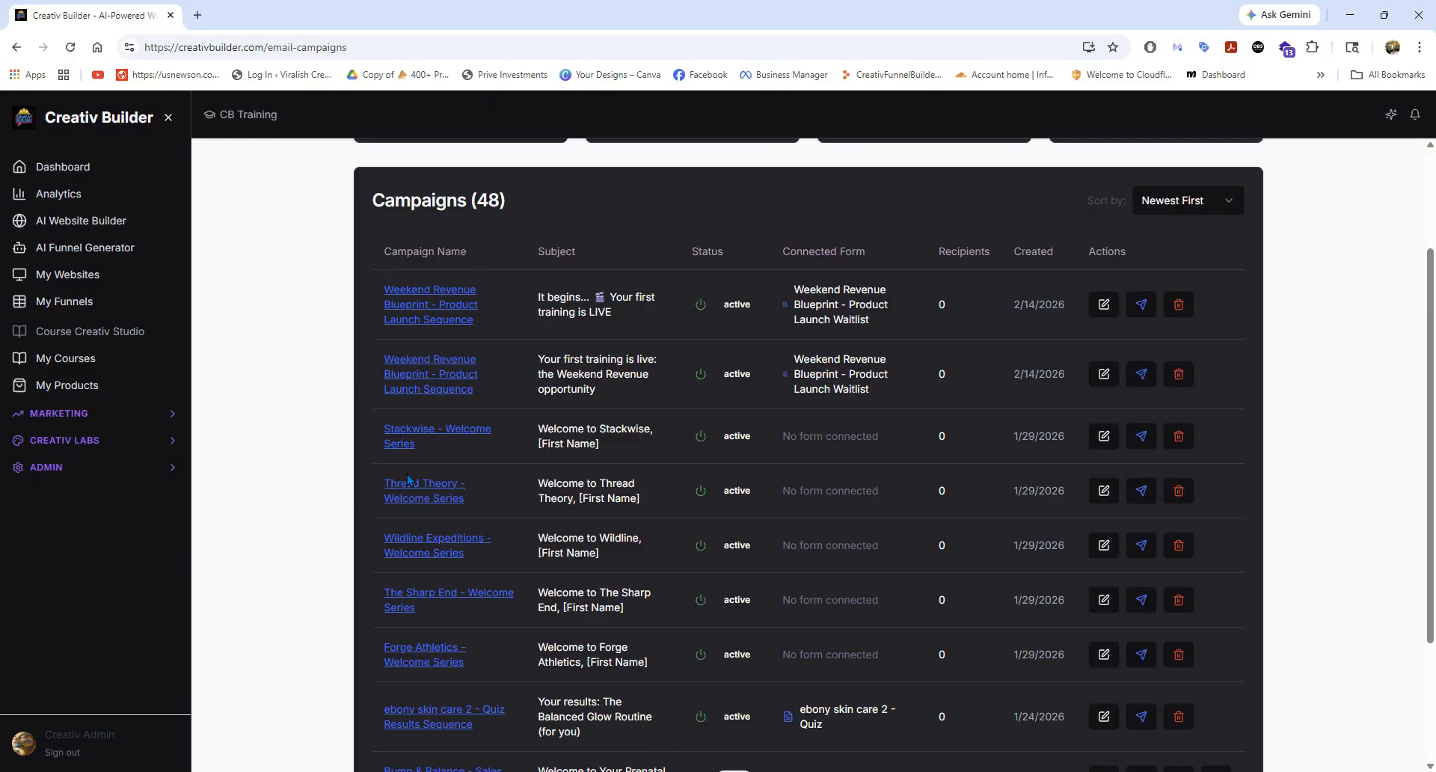
pyautogui.scroll(2, 408, 479)
pyautogui.scroll(-2, 410, 380)
pyautogui.scroll(2, 1296, 526)
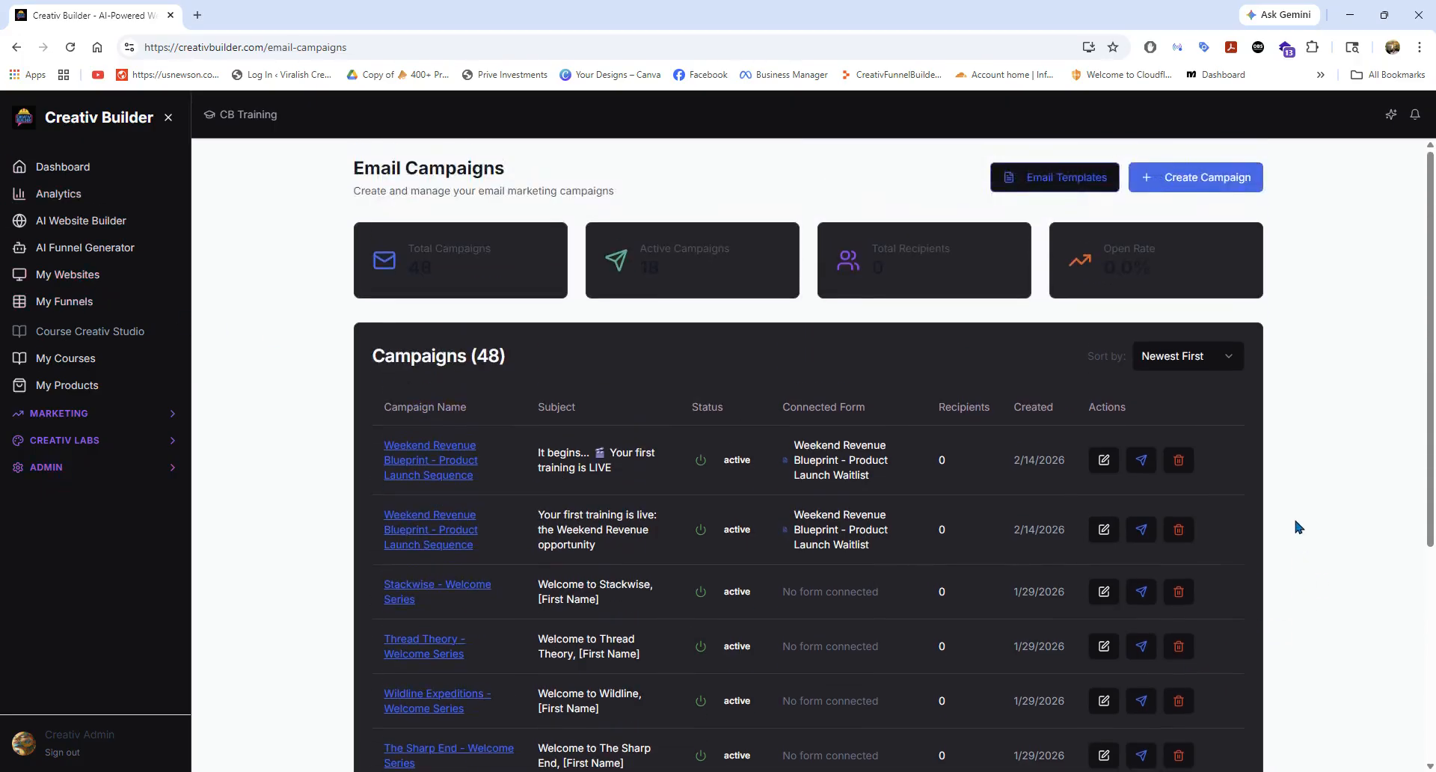
pyautogui.scroll(-2, 1295, 522)
# Return to the Dashboard and open the AI Assistant chat.
pyautogui.click(89, 173)
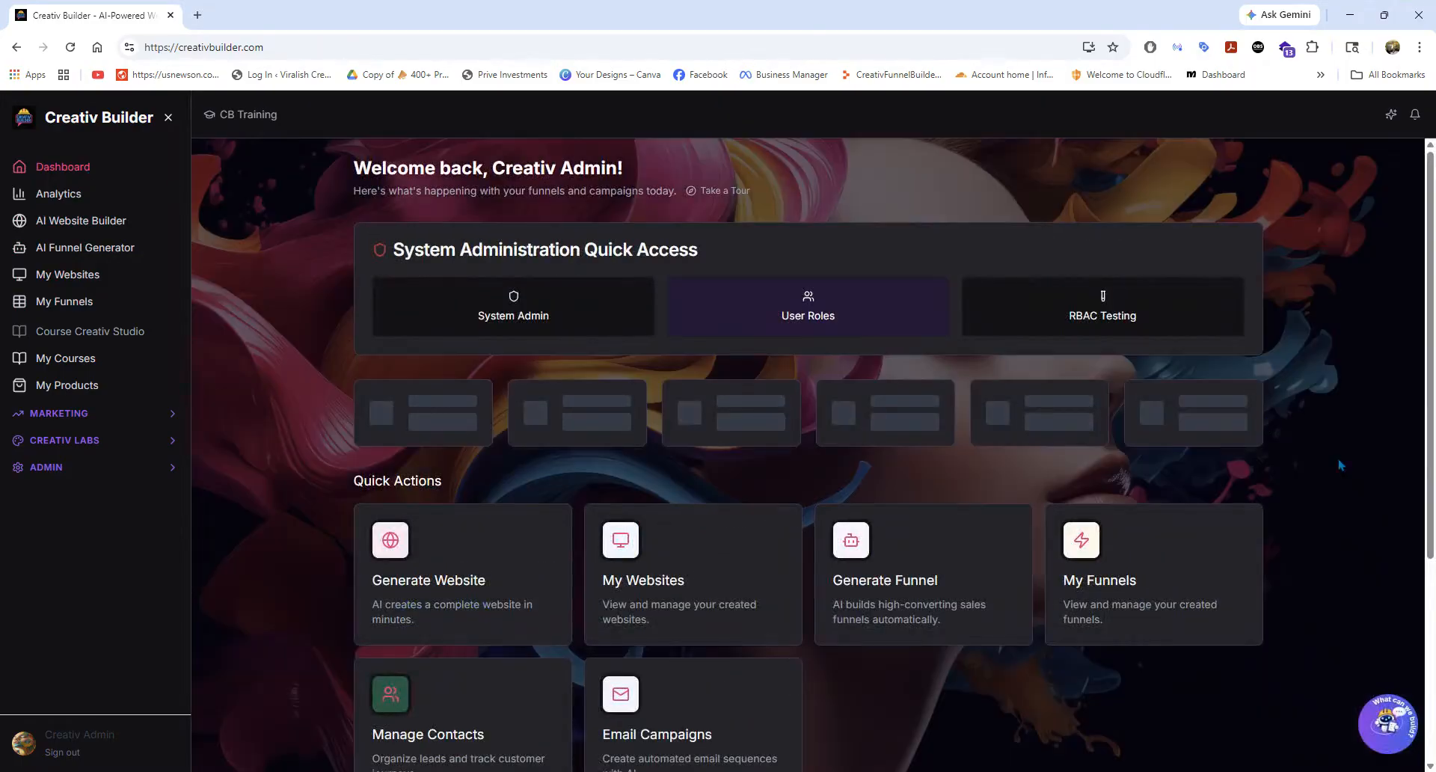
pyautogui.click(1388, 724)
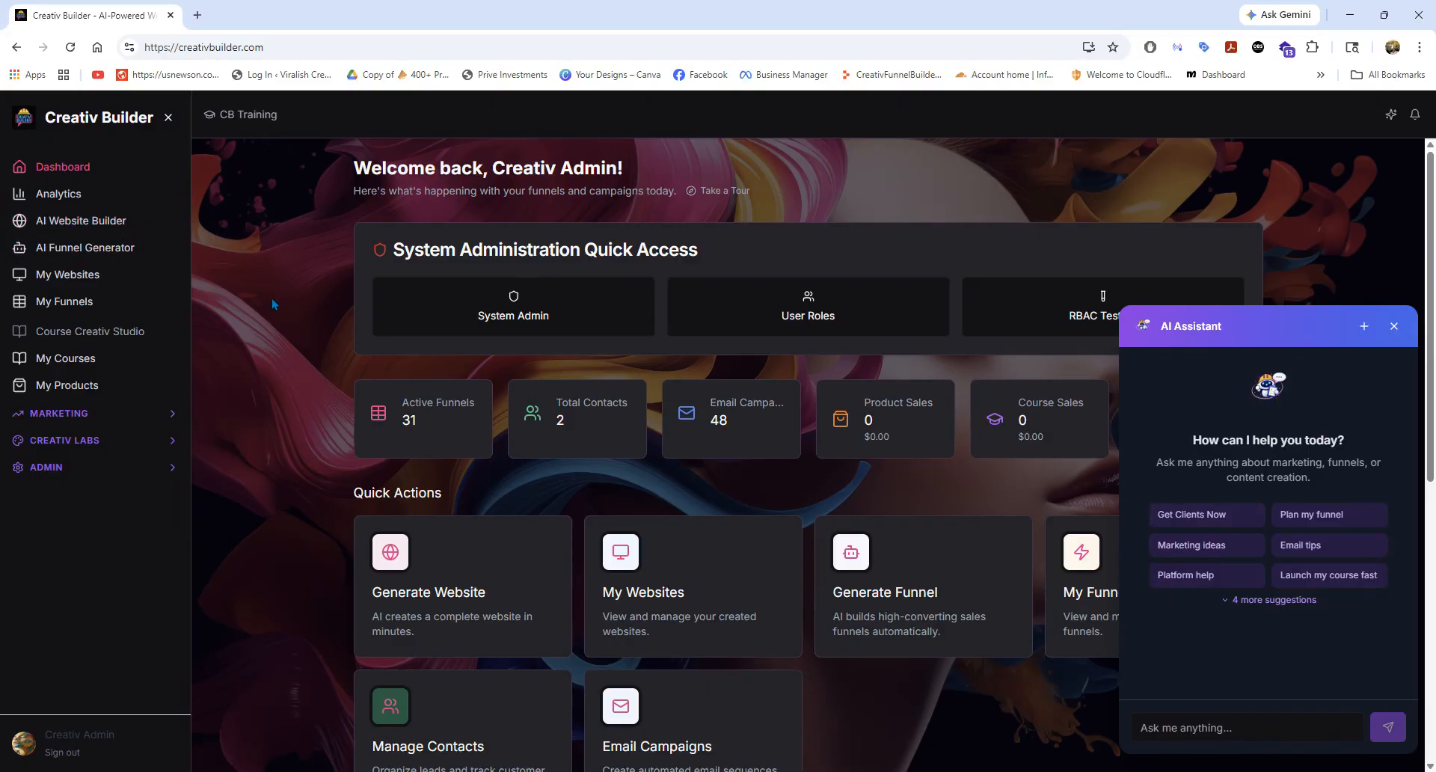
# Show the Funnels list, followed by the Form Builder with its custom forms.
pyautogui.click(64, 303)
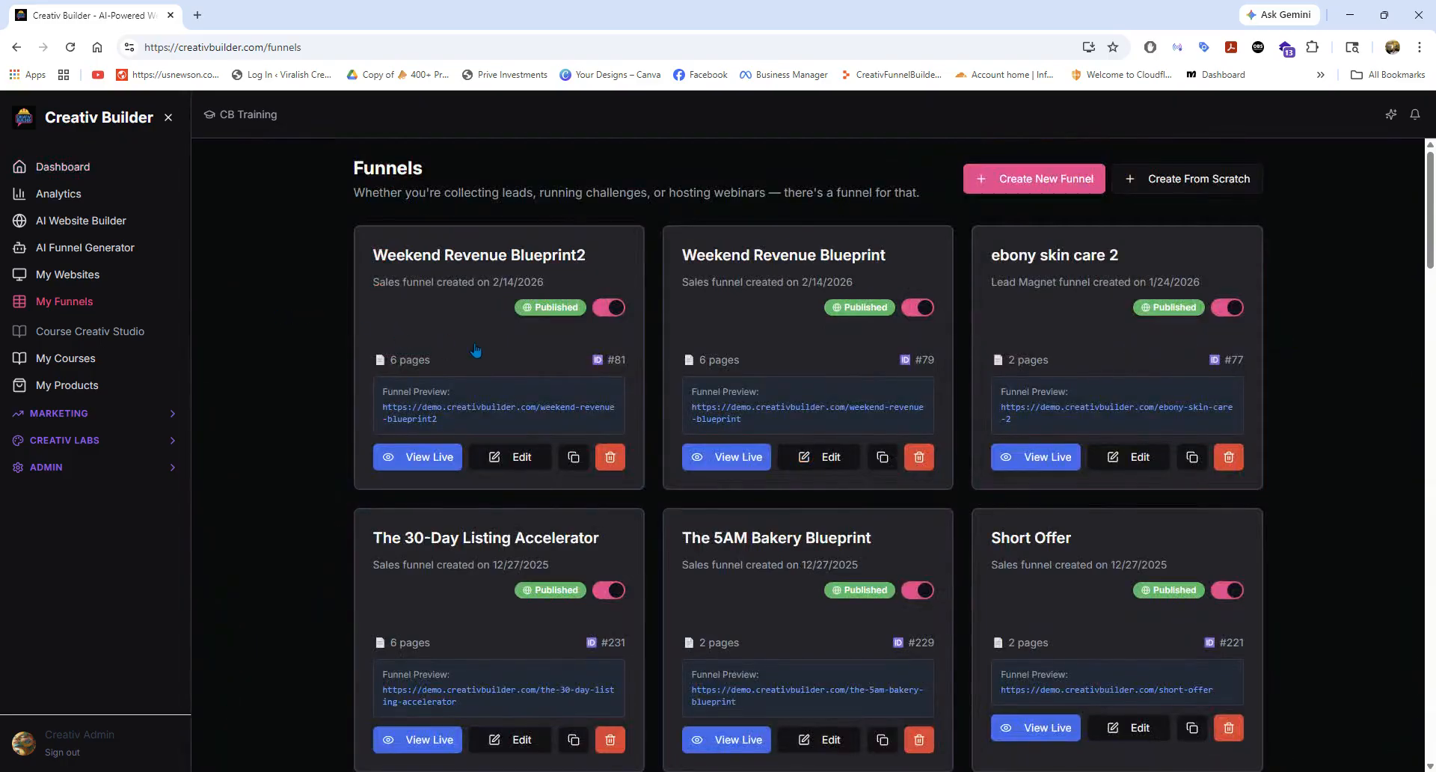
pyautogui.click(60, 413)
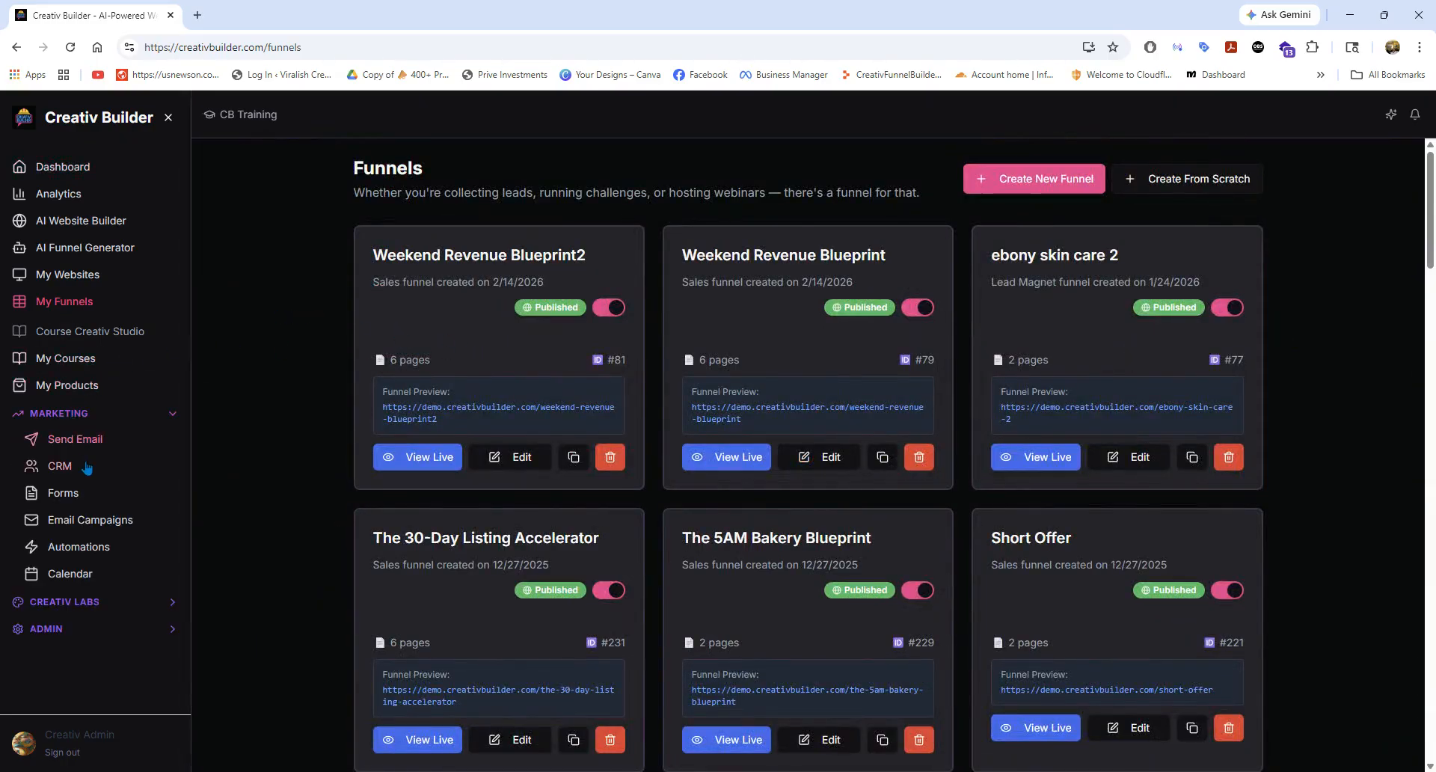
pyautogui.click(75, 496)
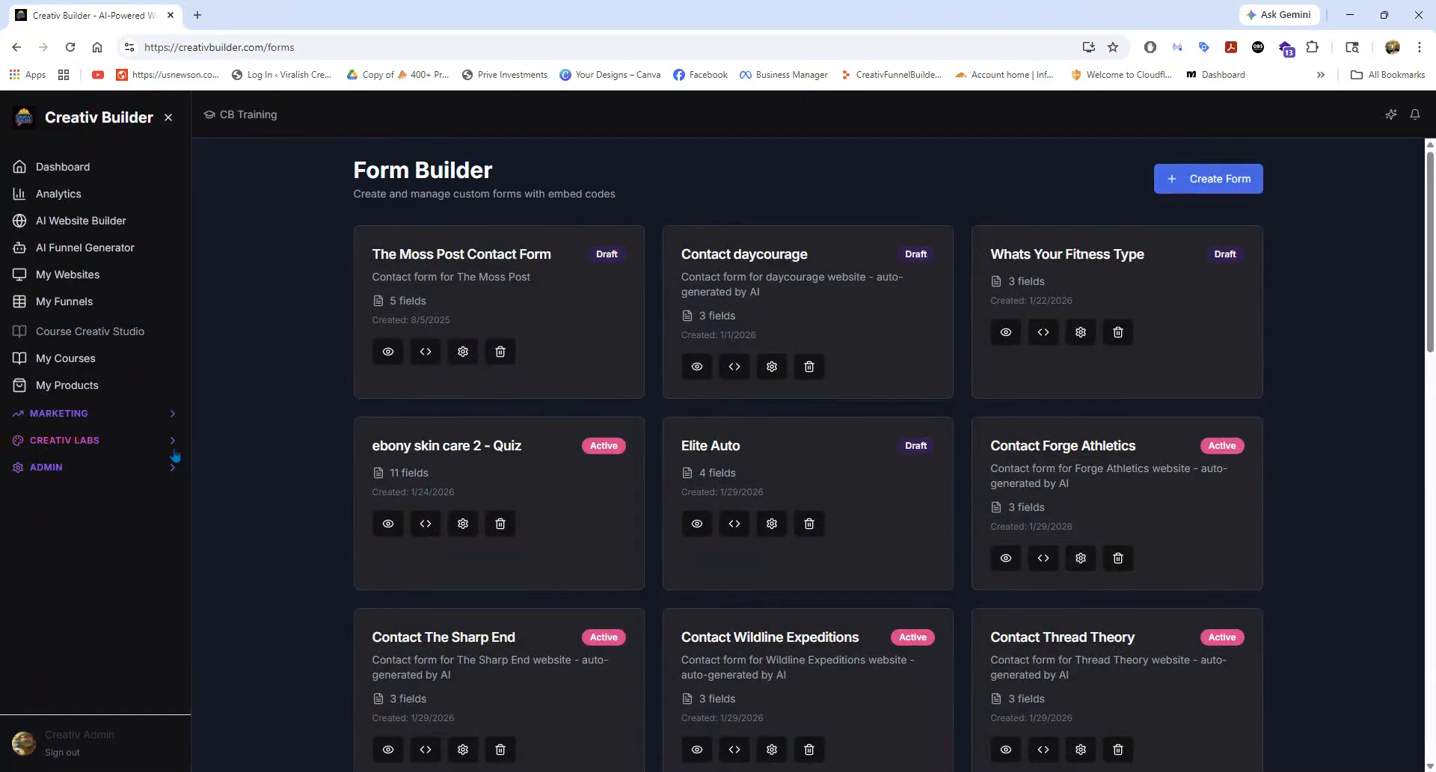
# Open the BrainBrew Course Community - Challenge Email Sequence from the Email Campaigns and read through the content of Email 1.
pyautogui.click(74, 415)
pyautogui.click(72, 521)
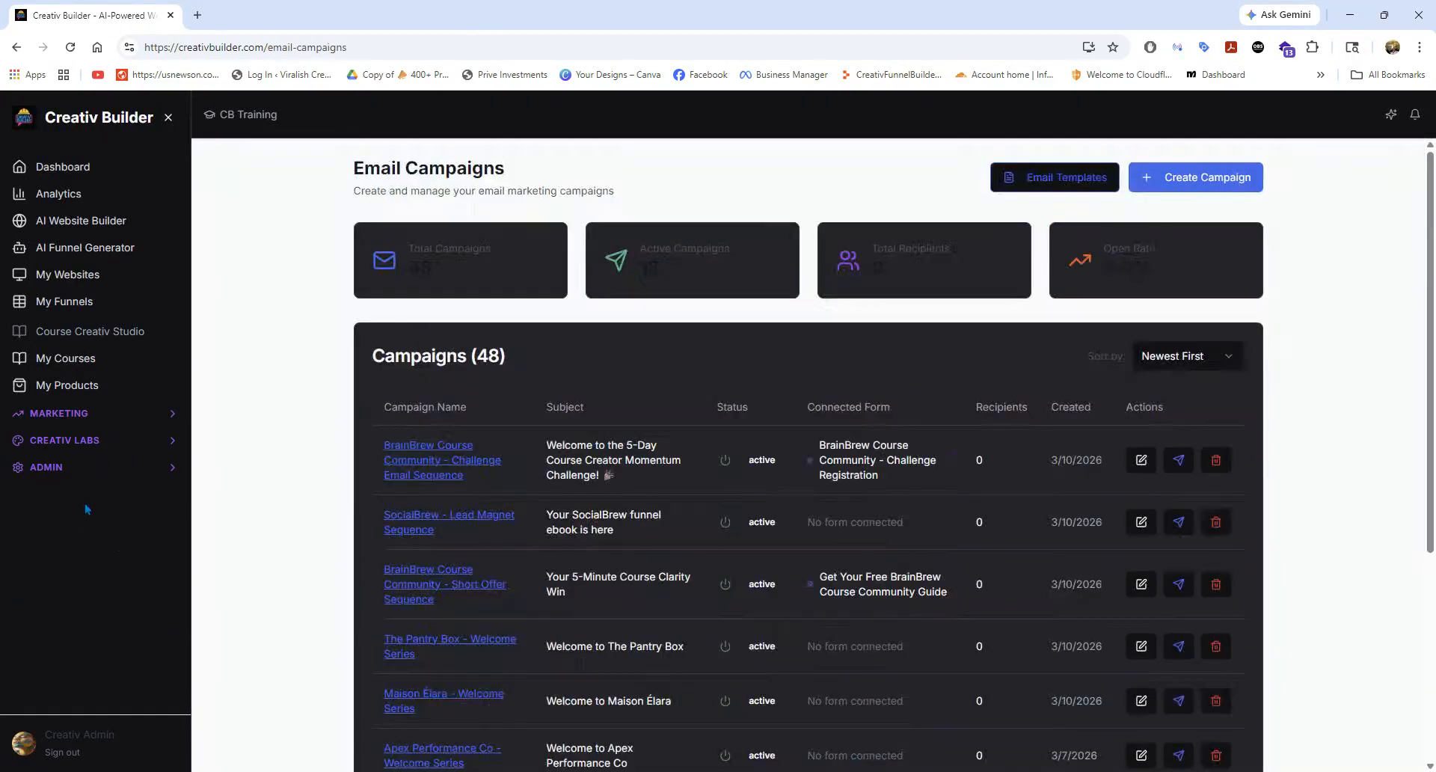
pyautogui.click(439, 459)
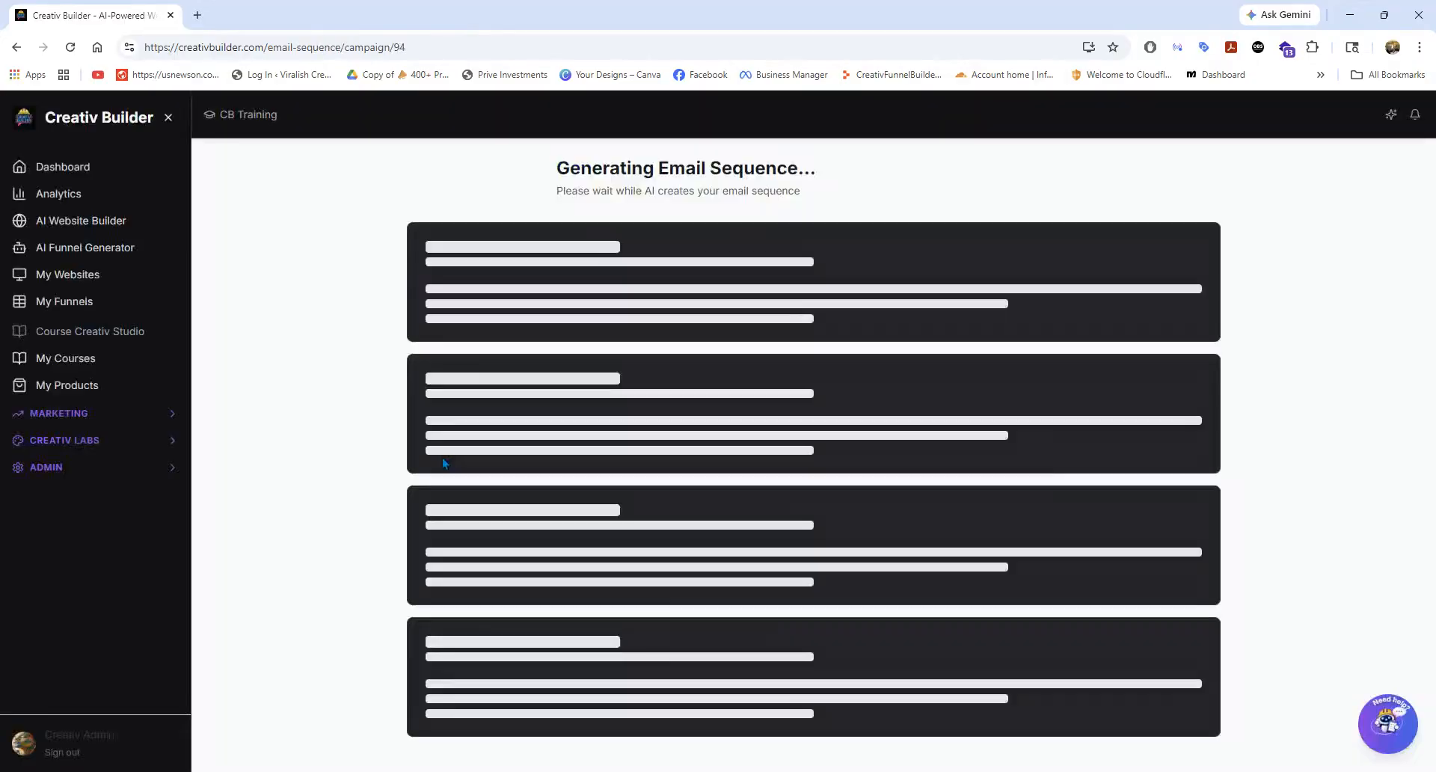
pyautogui.scroll(-5, 884, 464)
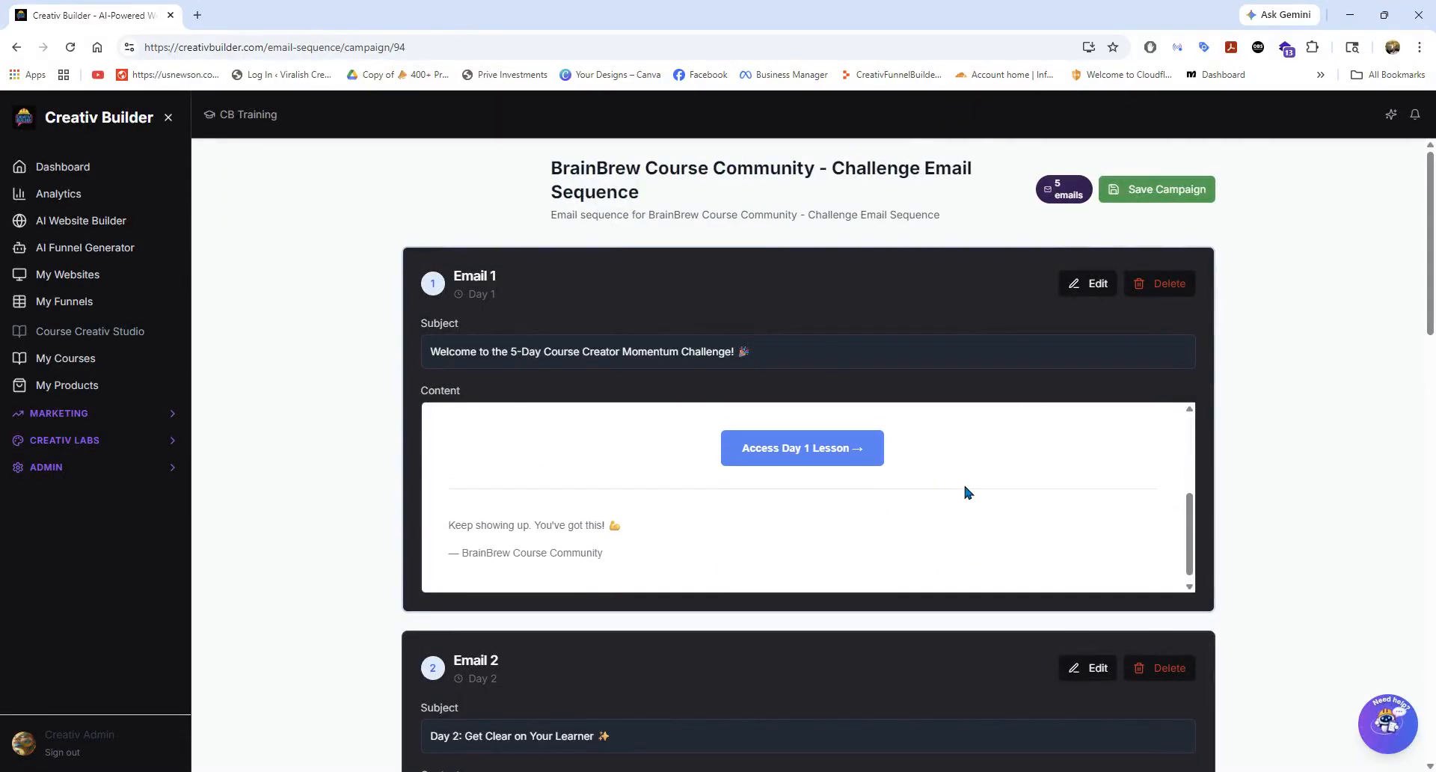
# Show the Creativ Labs and Marketing tools, and open the Study Buddy College Prep - Welcome Automation from Email Automations in the canvas editor.
pyautogui.click(81, 440)
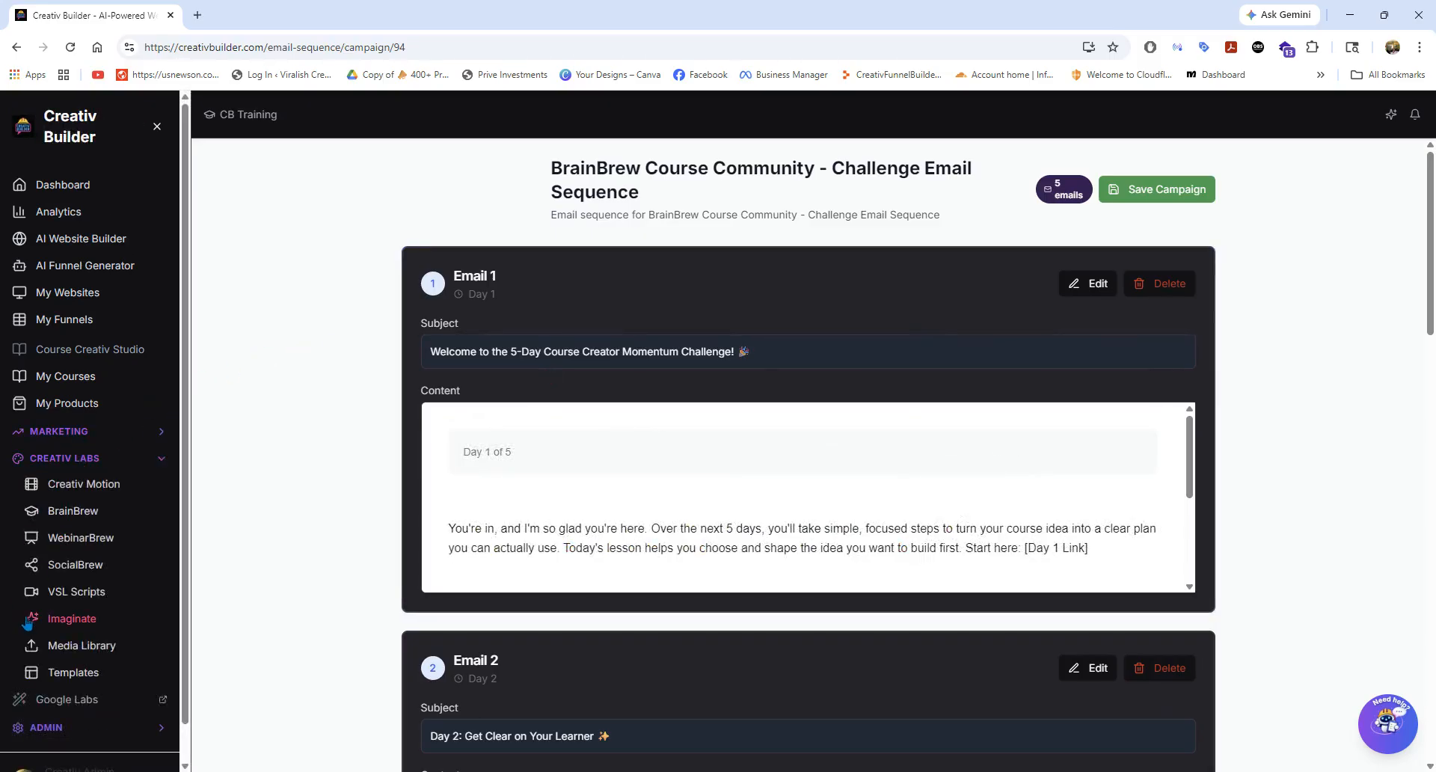
pyautogui.click(73, 429)
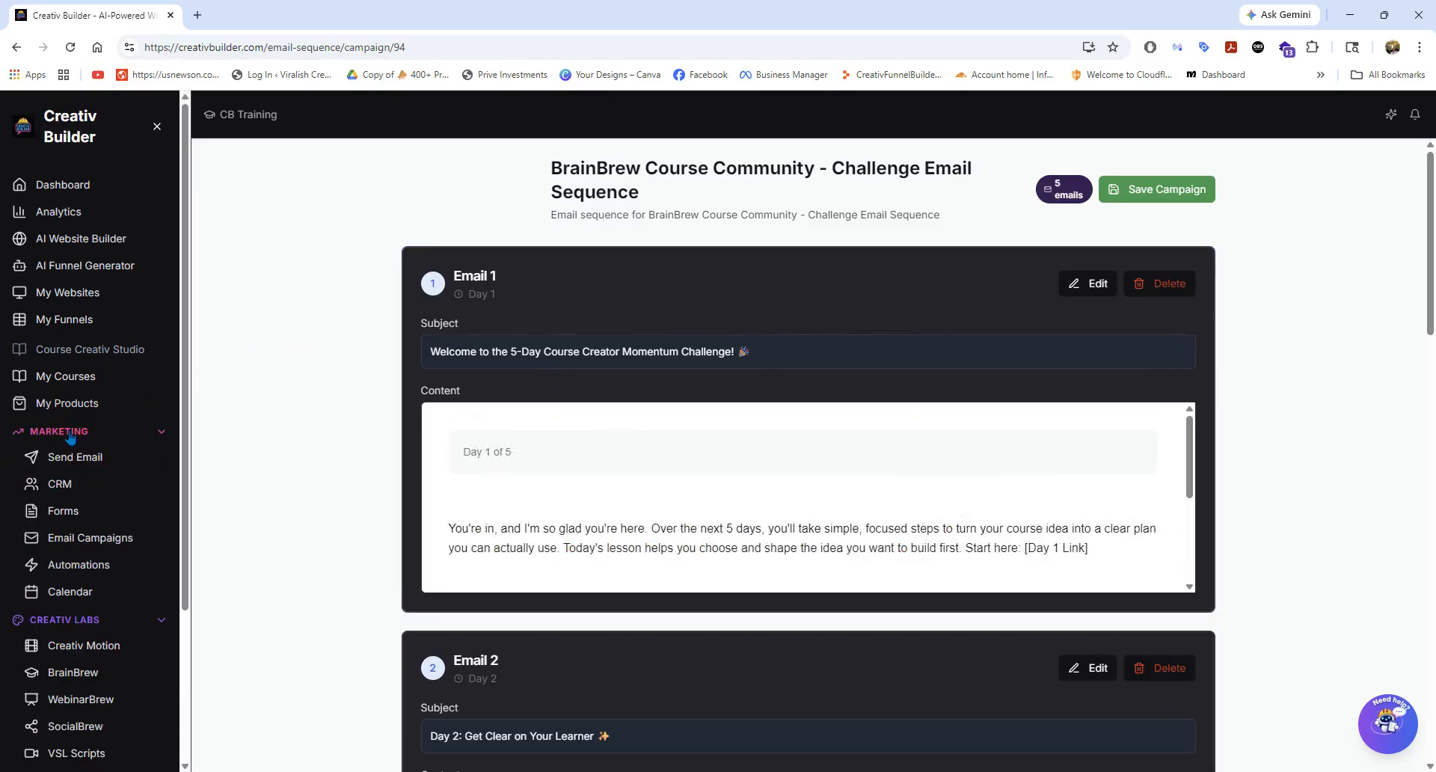
pyautogui.click(71, 567)
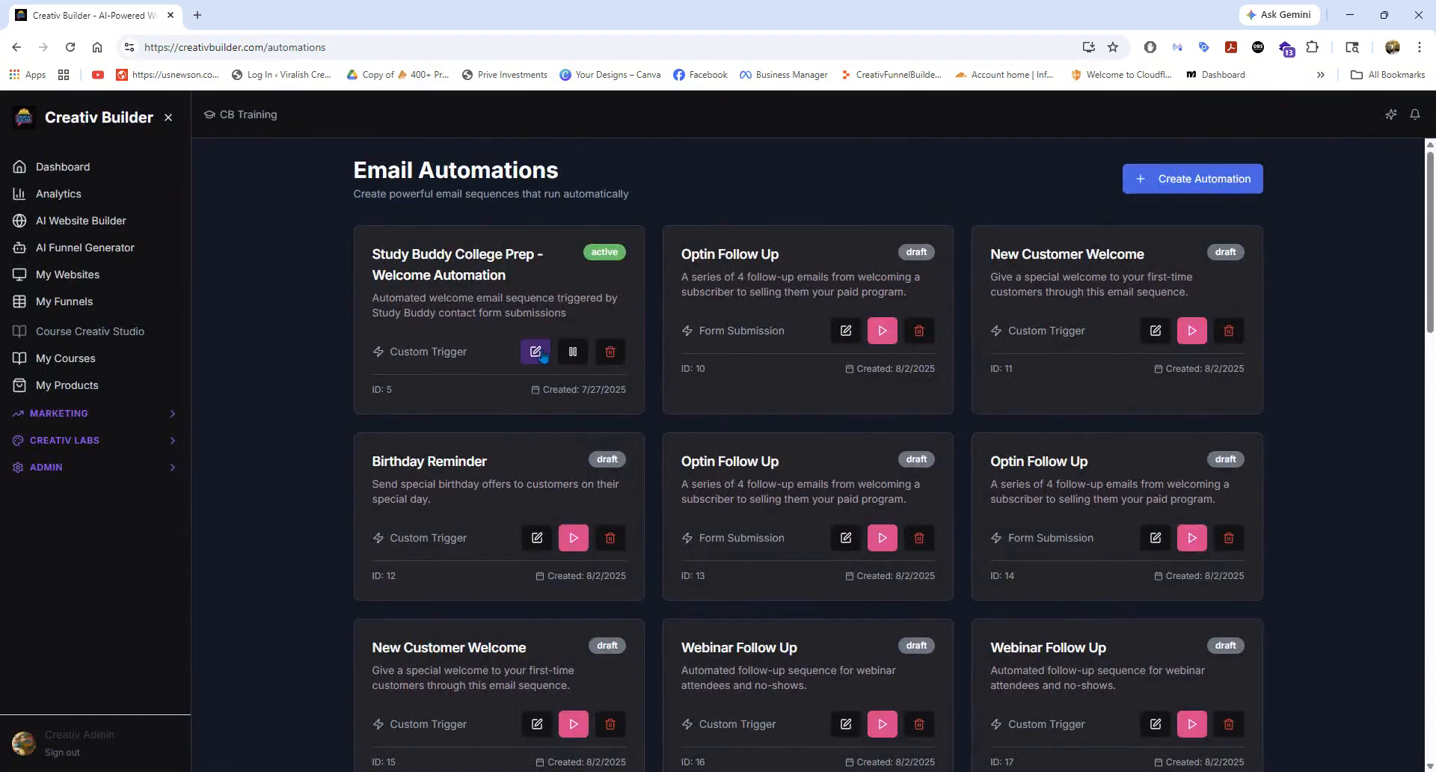
pyautogui.click(536, 351)
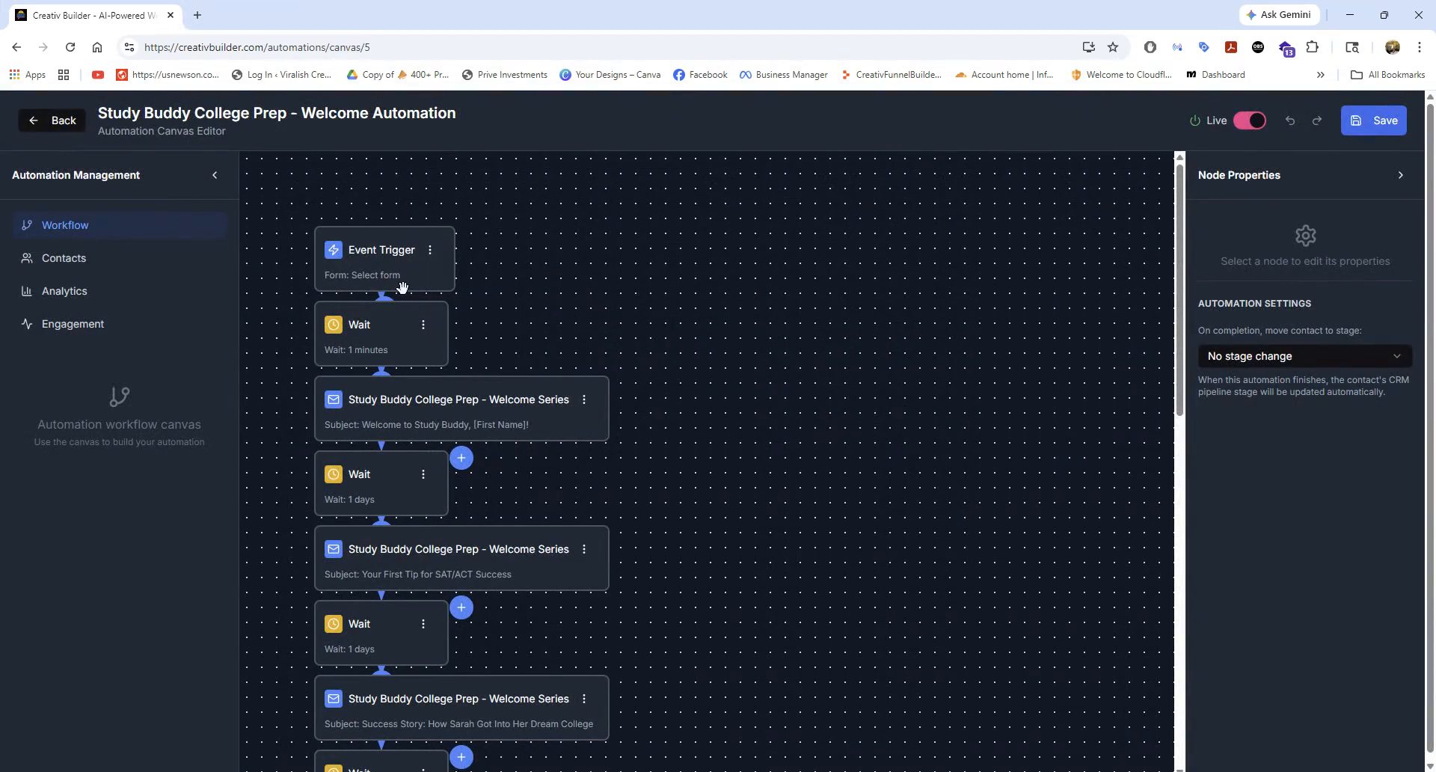
# Select the first welcome email node to show its properties and review the workflow down to the Exit node.
pyautogui.click(389, 404)
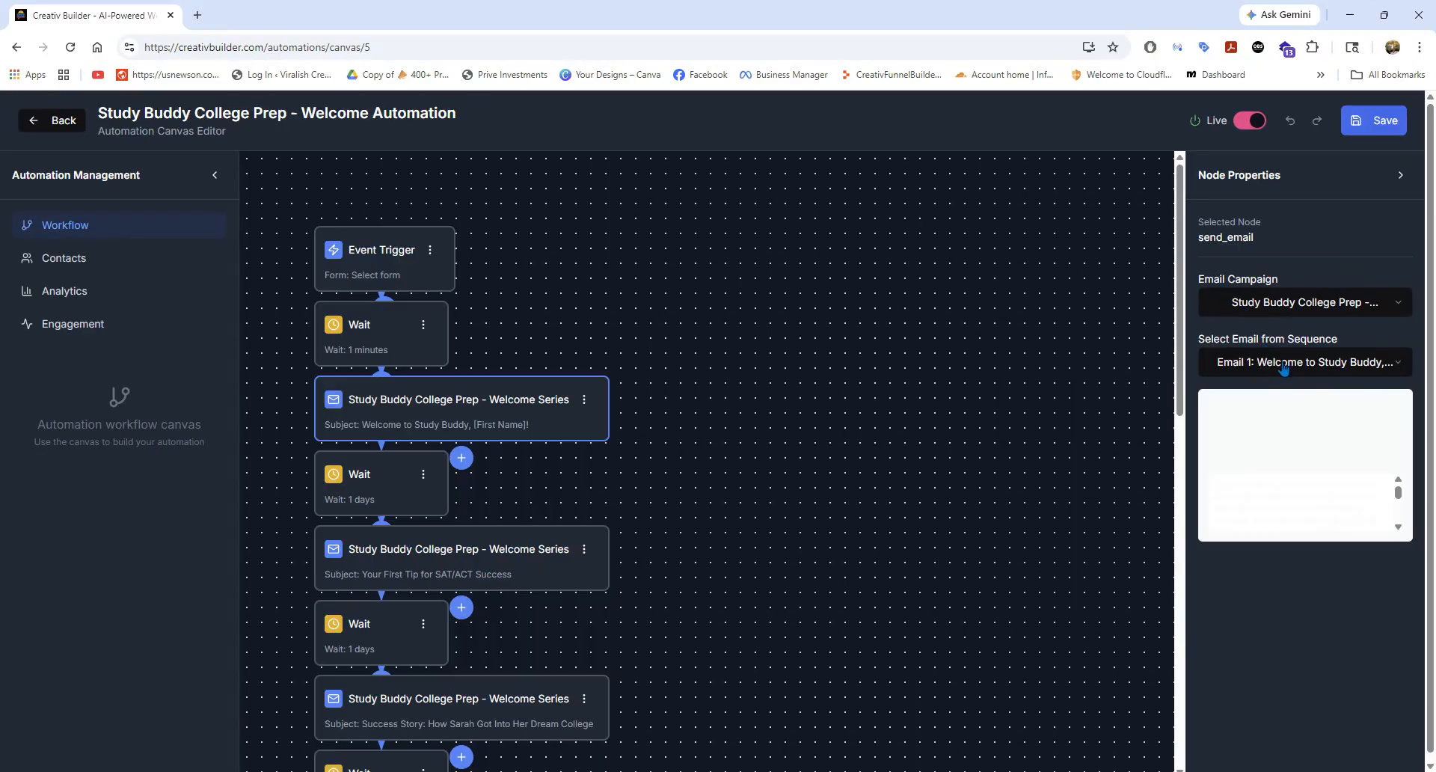
pyautogui.scroll(-7, 643, 521)
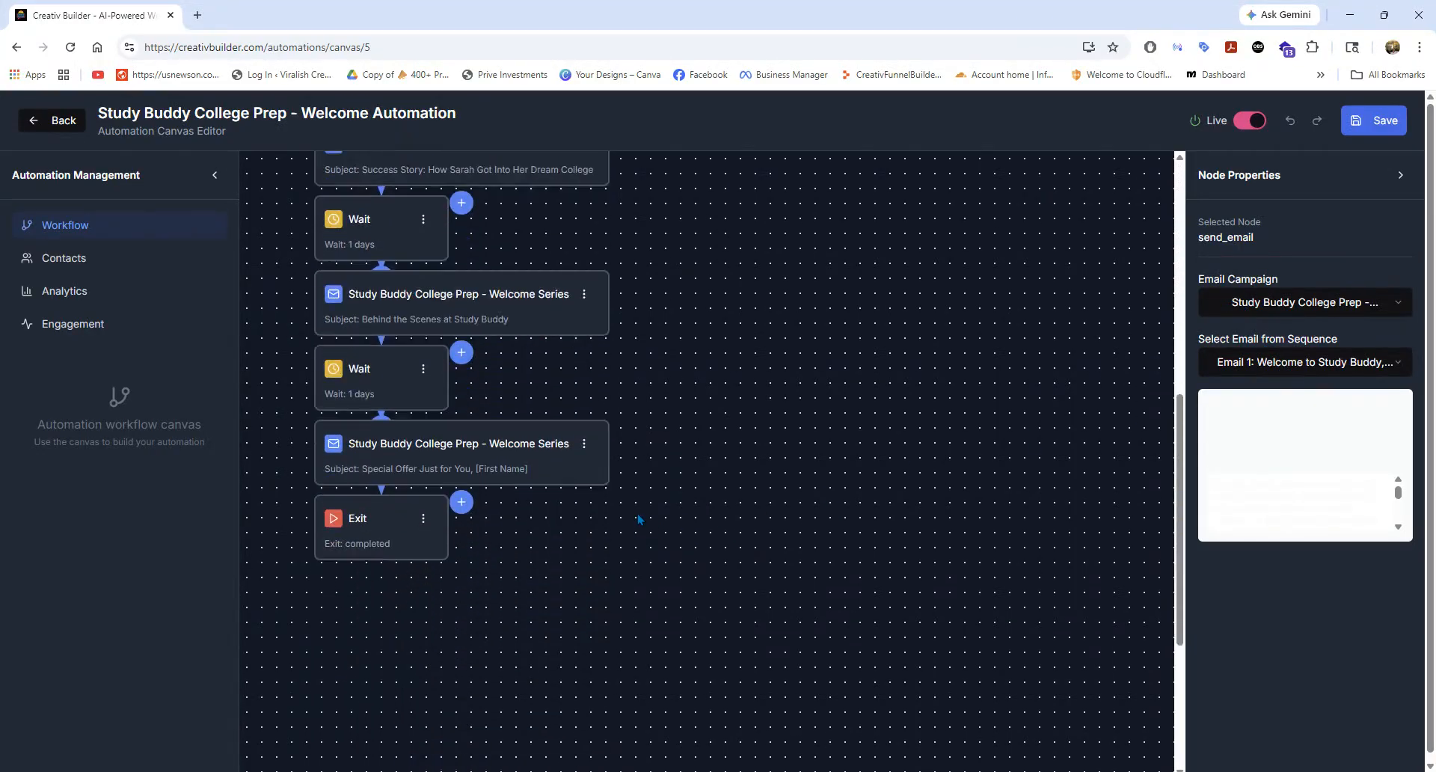
pyautogui.scroll(7, 639, 516)
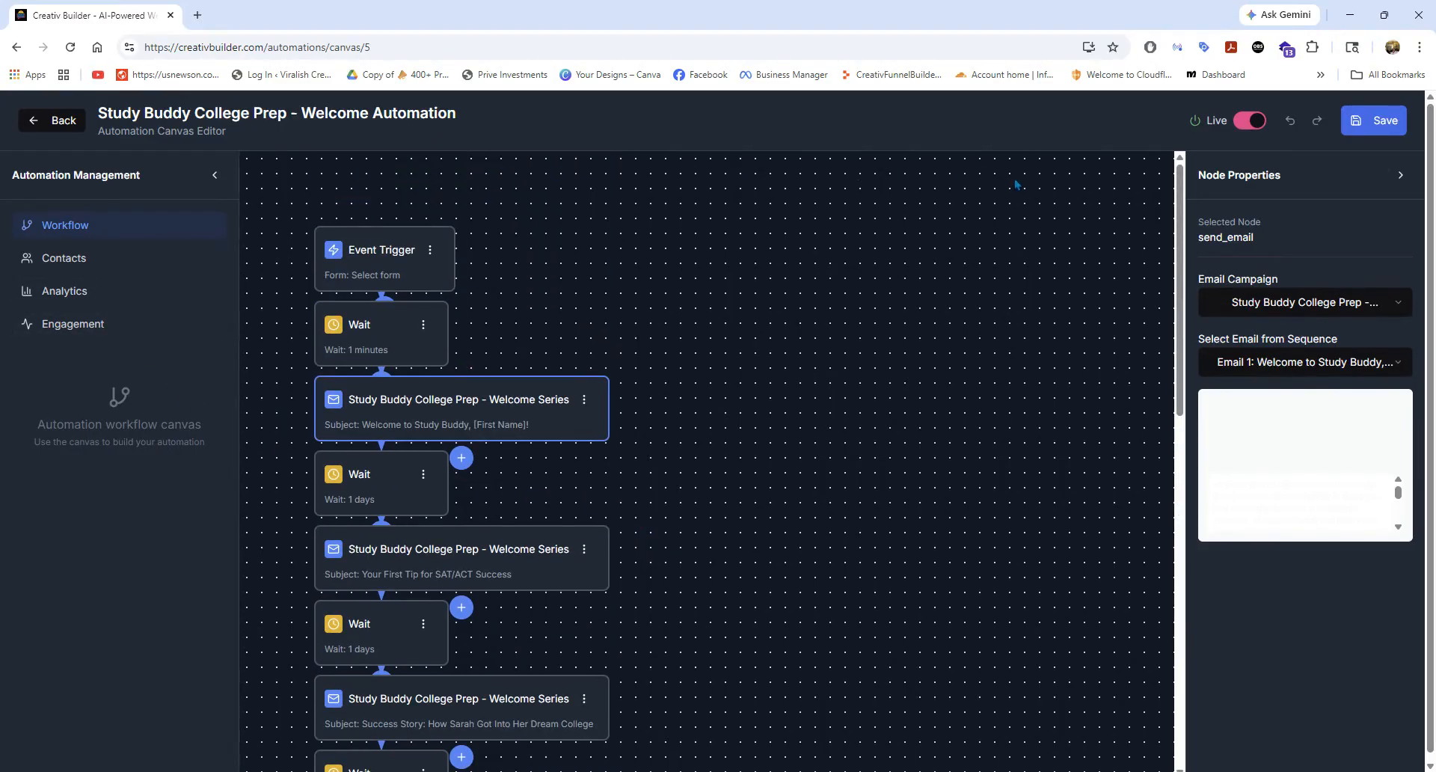
# Return to the Email Automations list, browse the automations, and open the My Products page.
pyautogui.click(69, 122)
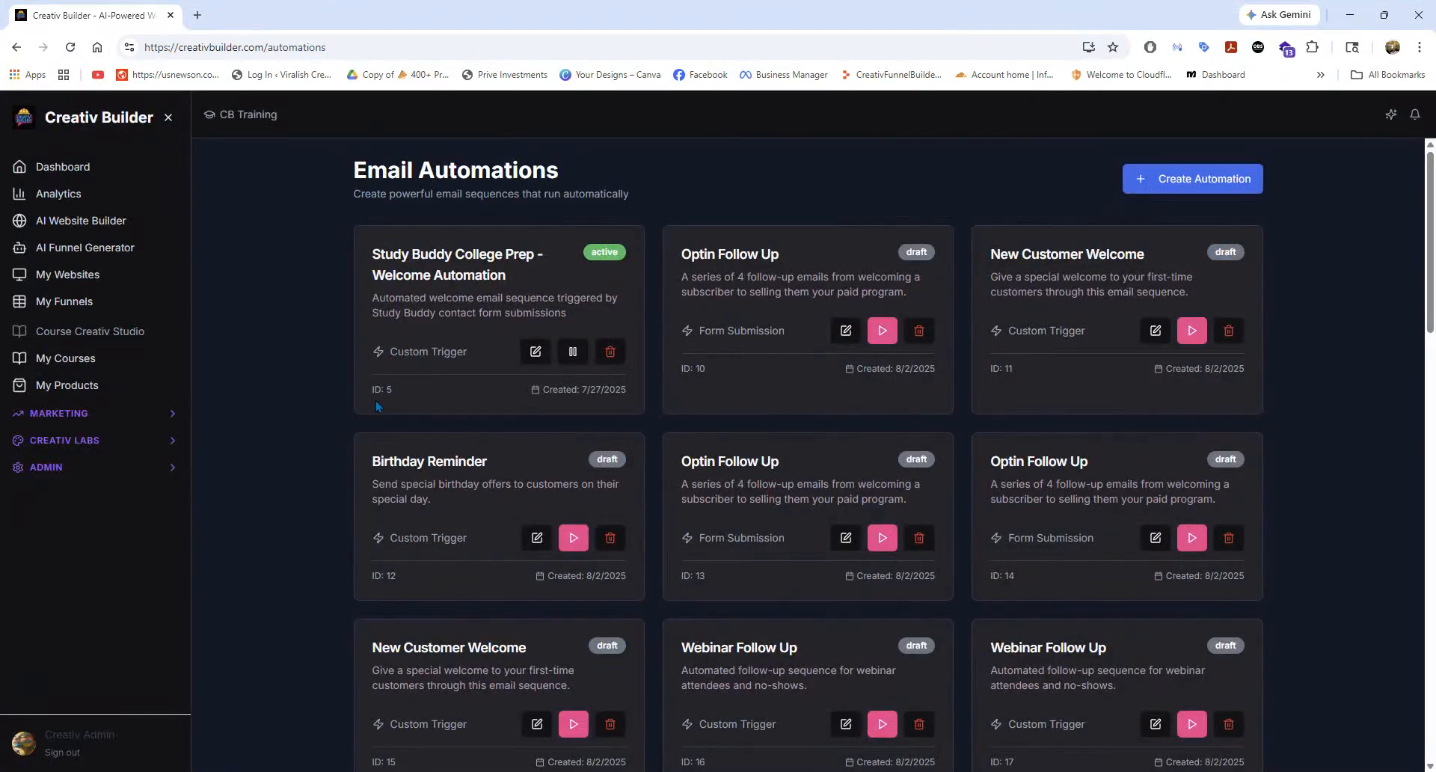
pyautogui.scroll(-2, 375, 406)
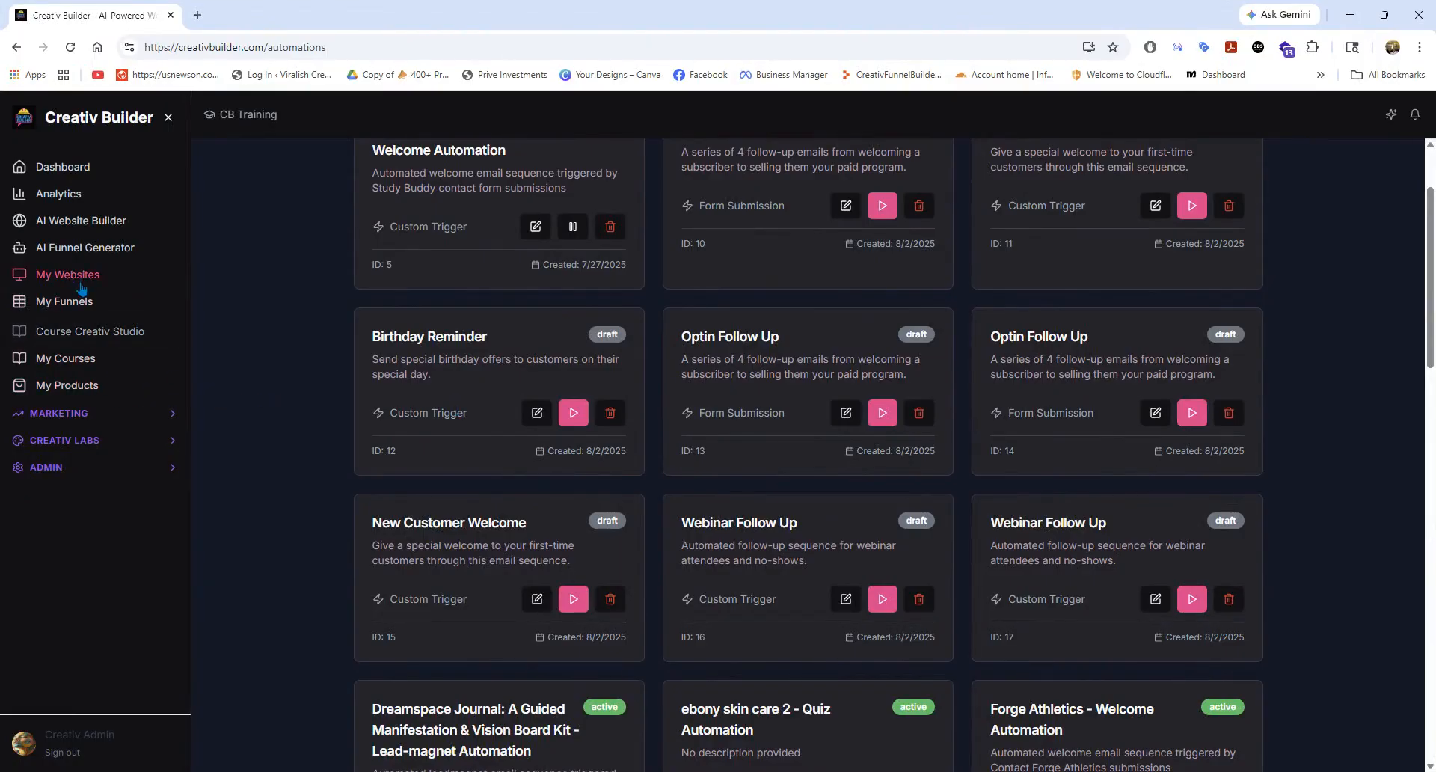
pyautogui.click(66, 388)
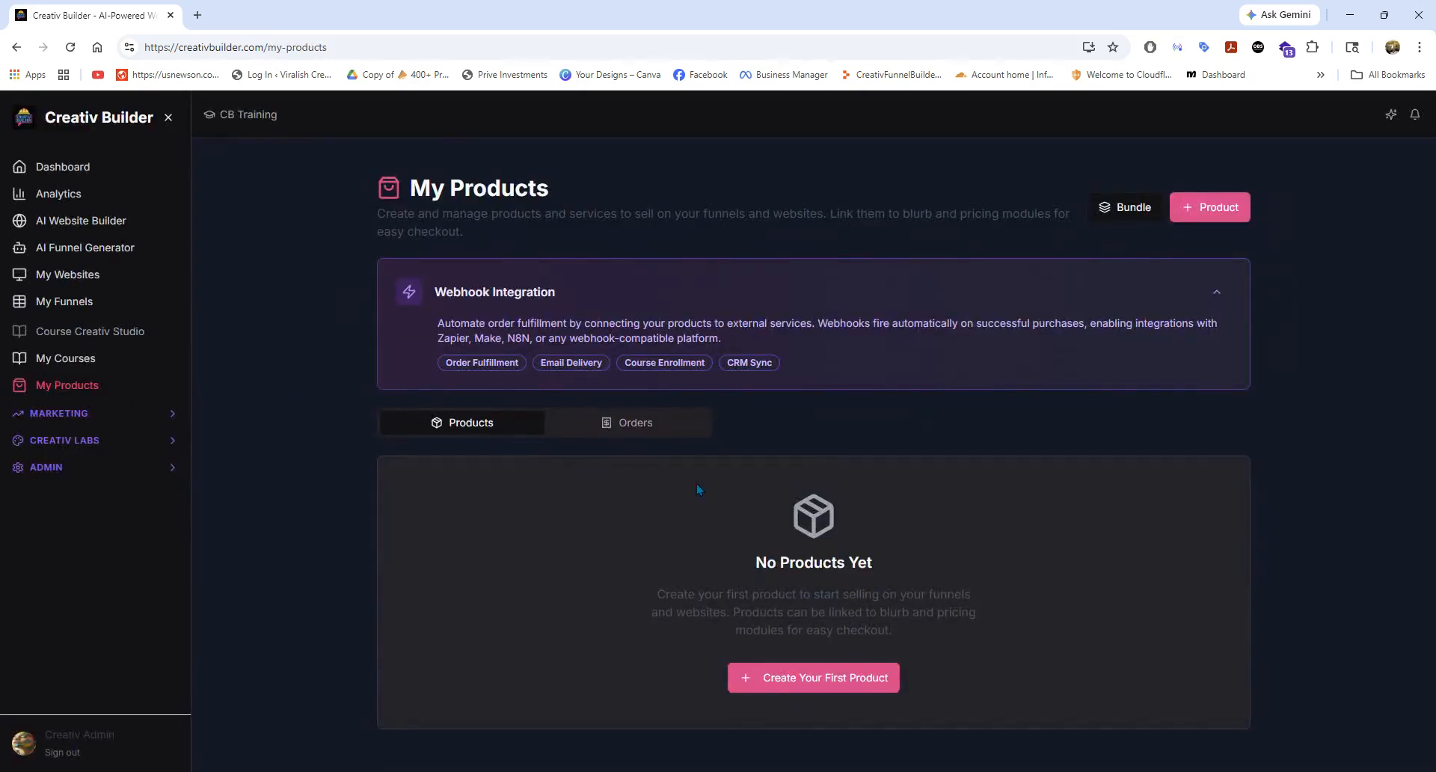